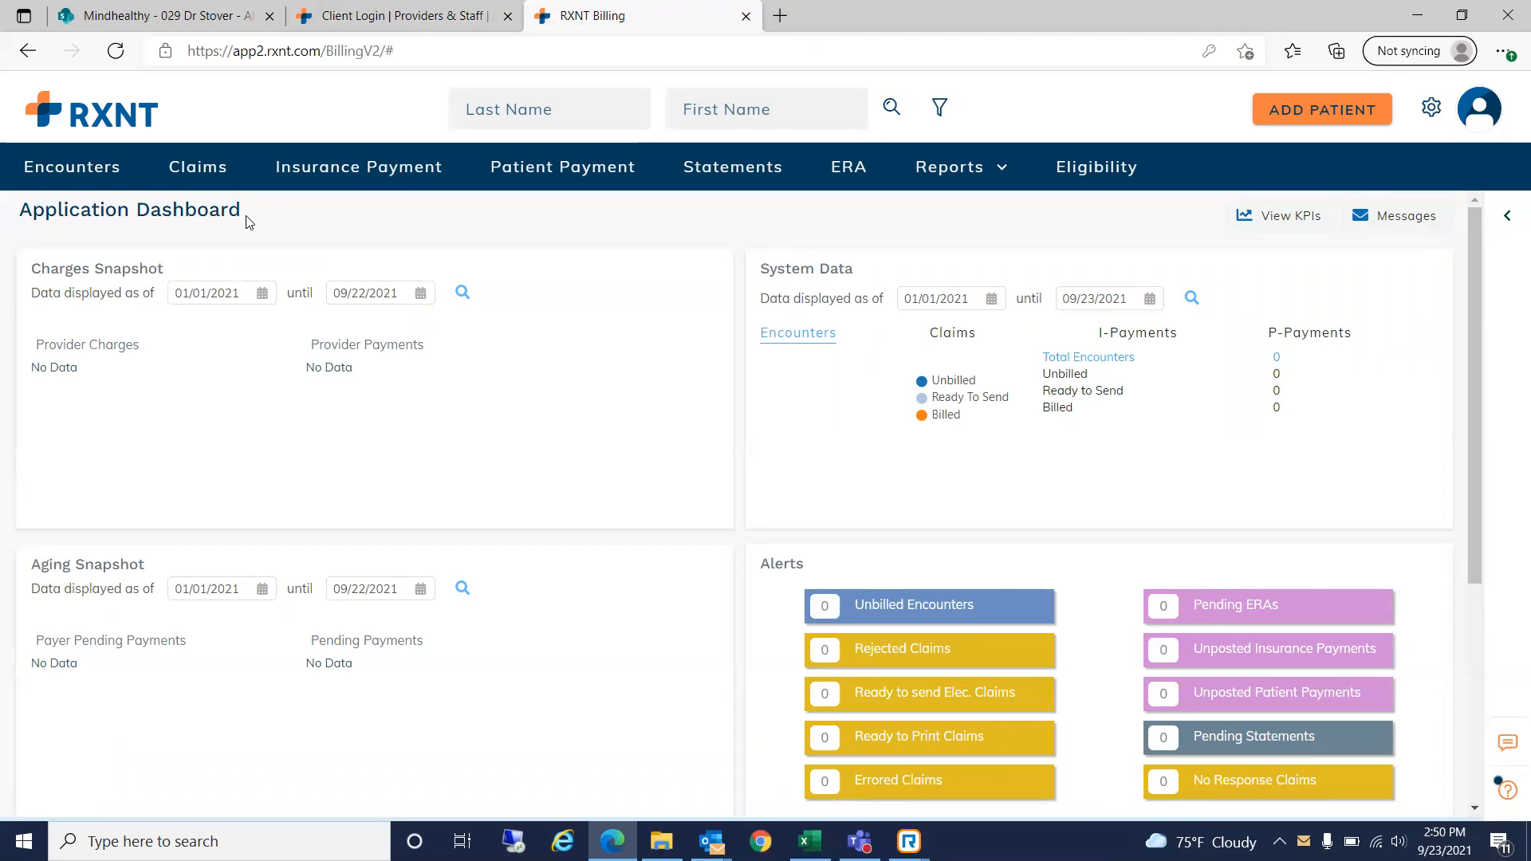
- Review the Claims, I-Payments and P-Payments system data, and check the product selection page before returning to billing
left_click_drag(242, 213, 16, 216)
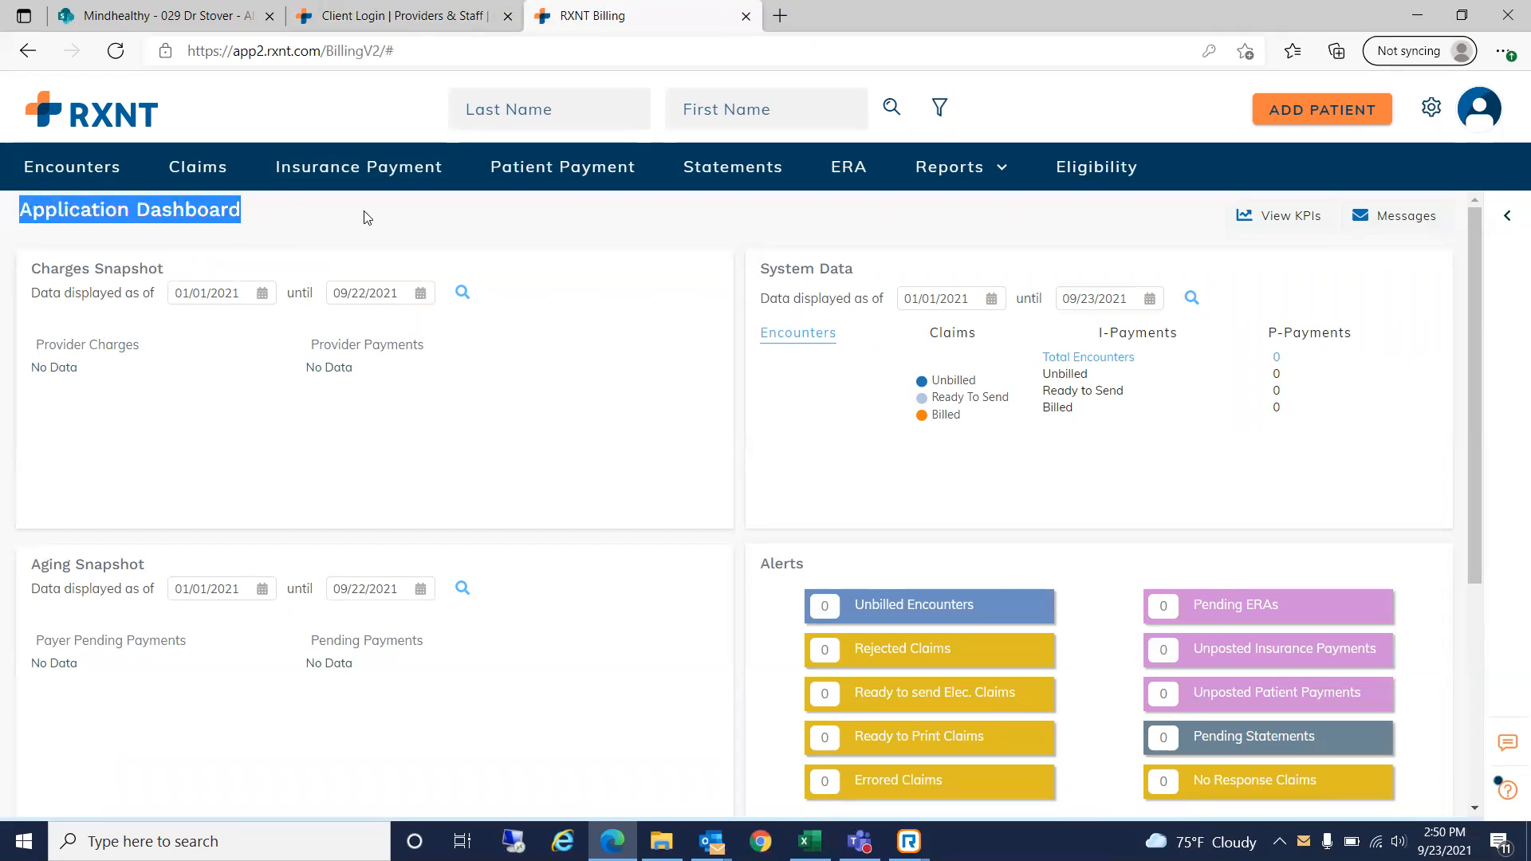
left_click(389, 225)
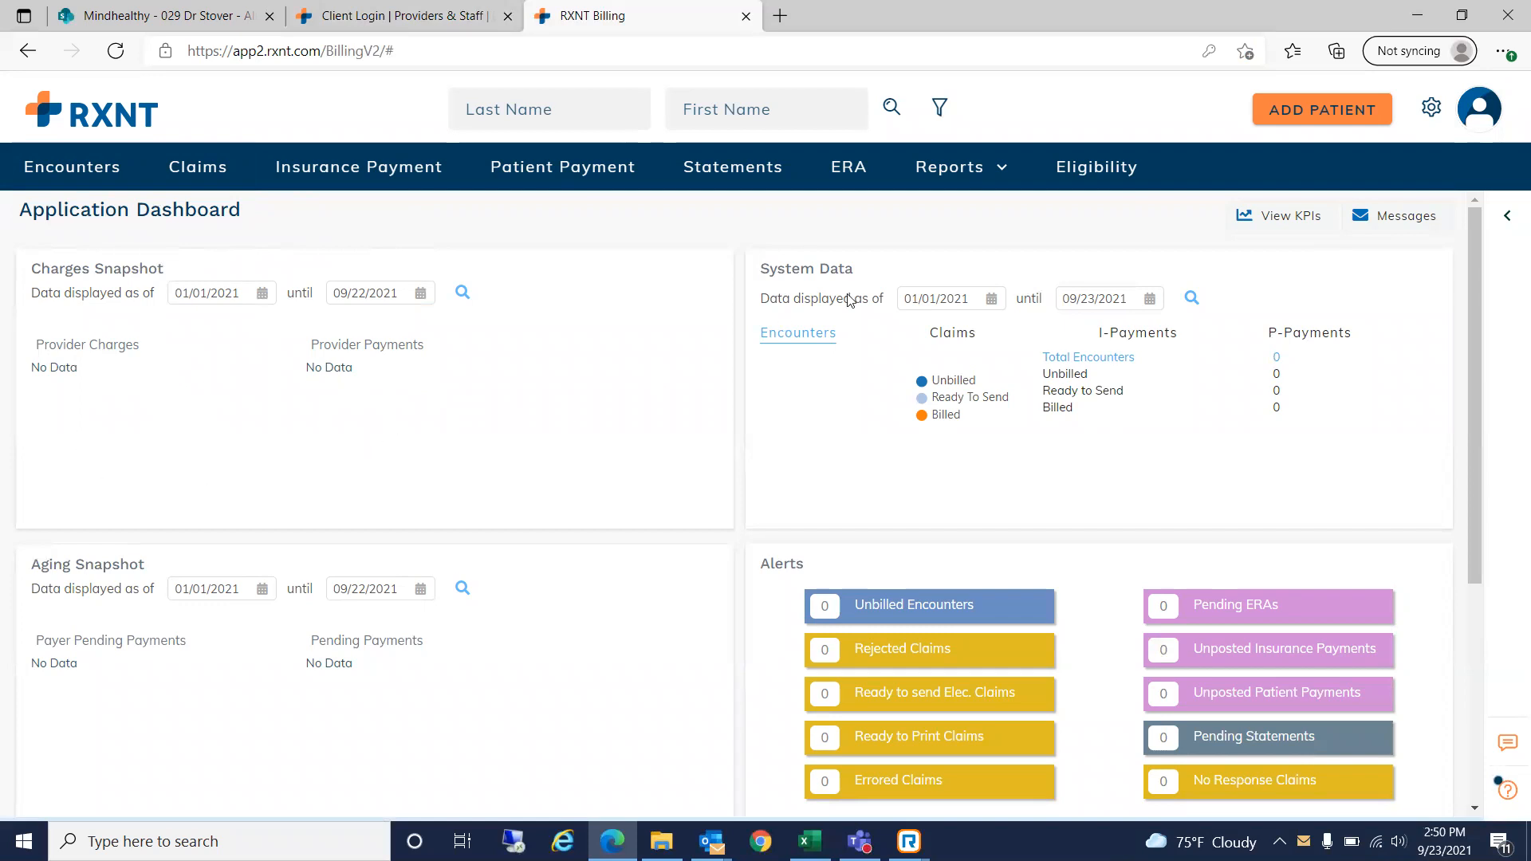
left_click(957, 338)
left_click(1145, 336)
left_click(1311, 335)
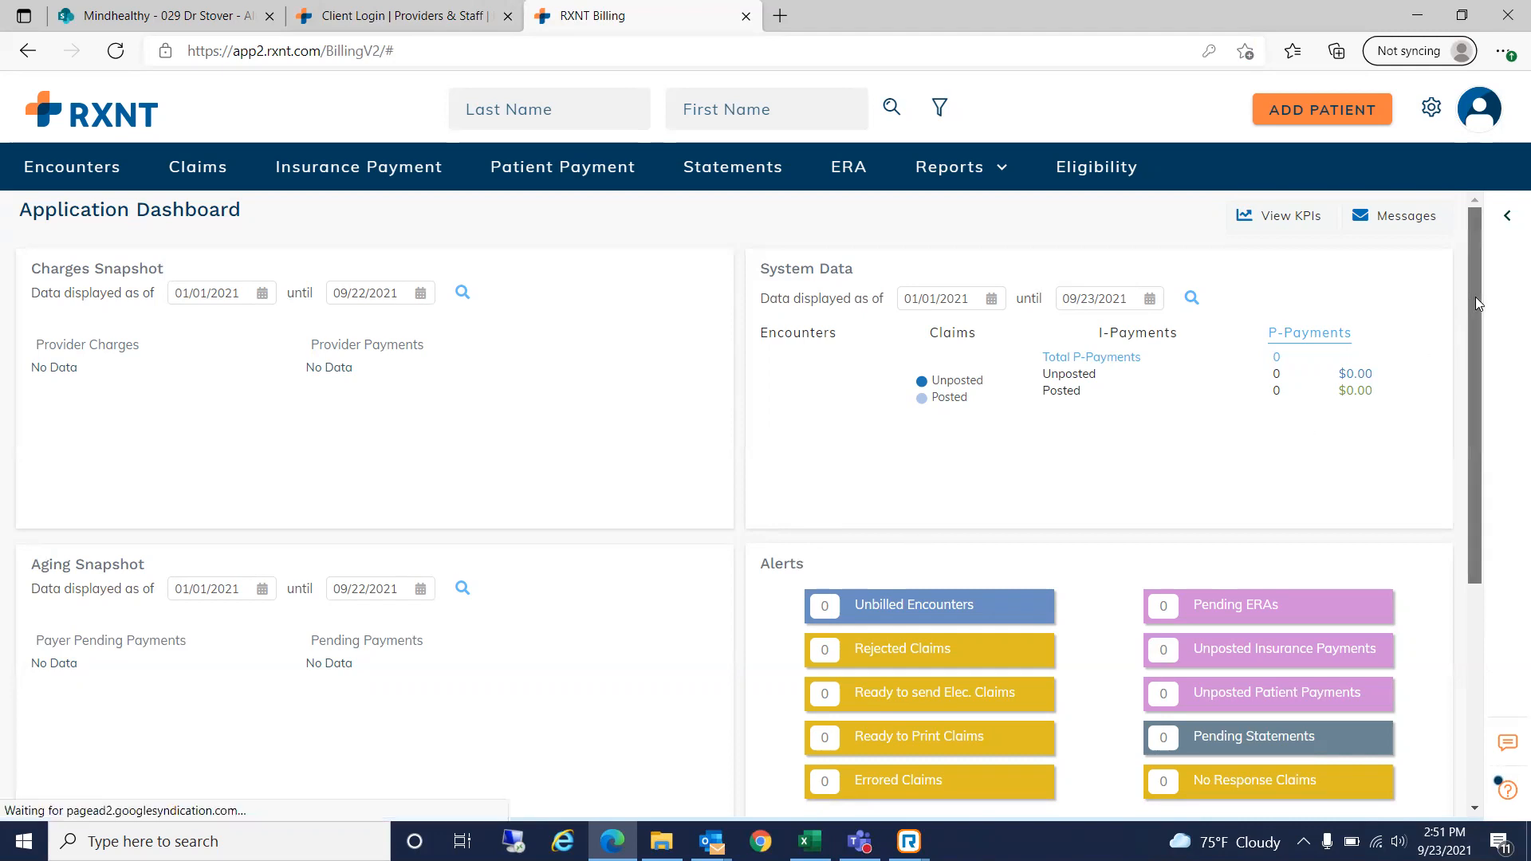
scroll(1473, 309, "down", 1)
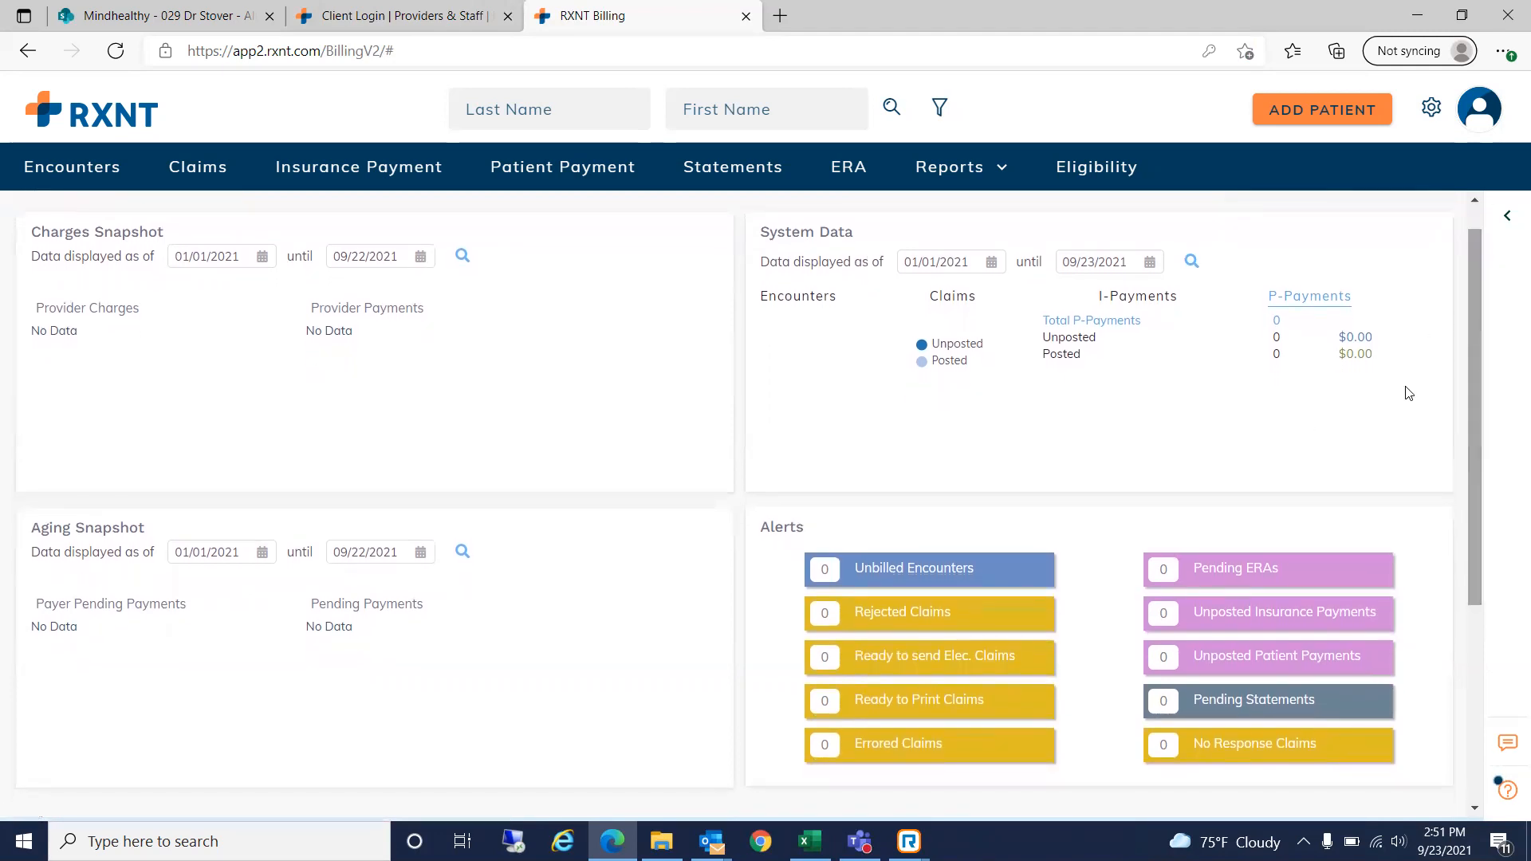
left_click(394, 16)
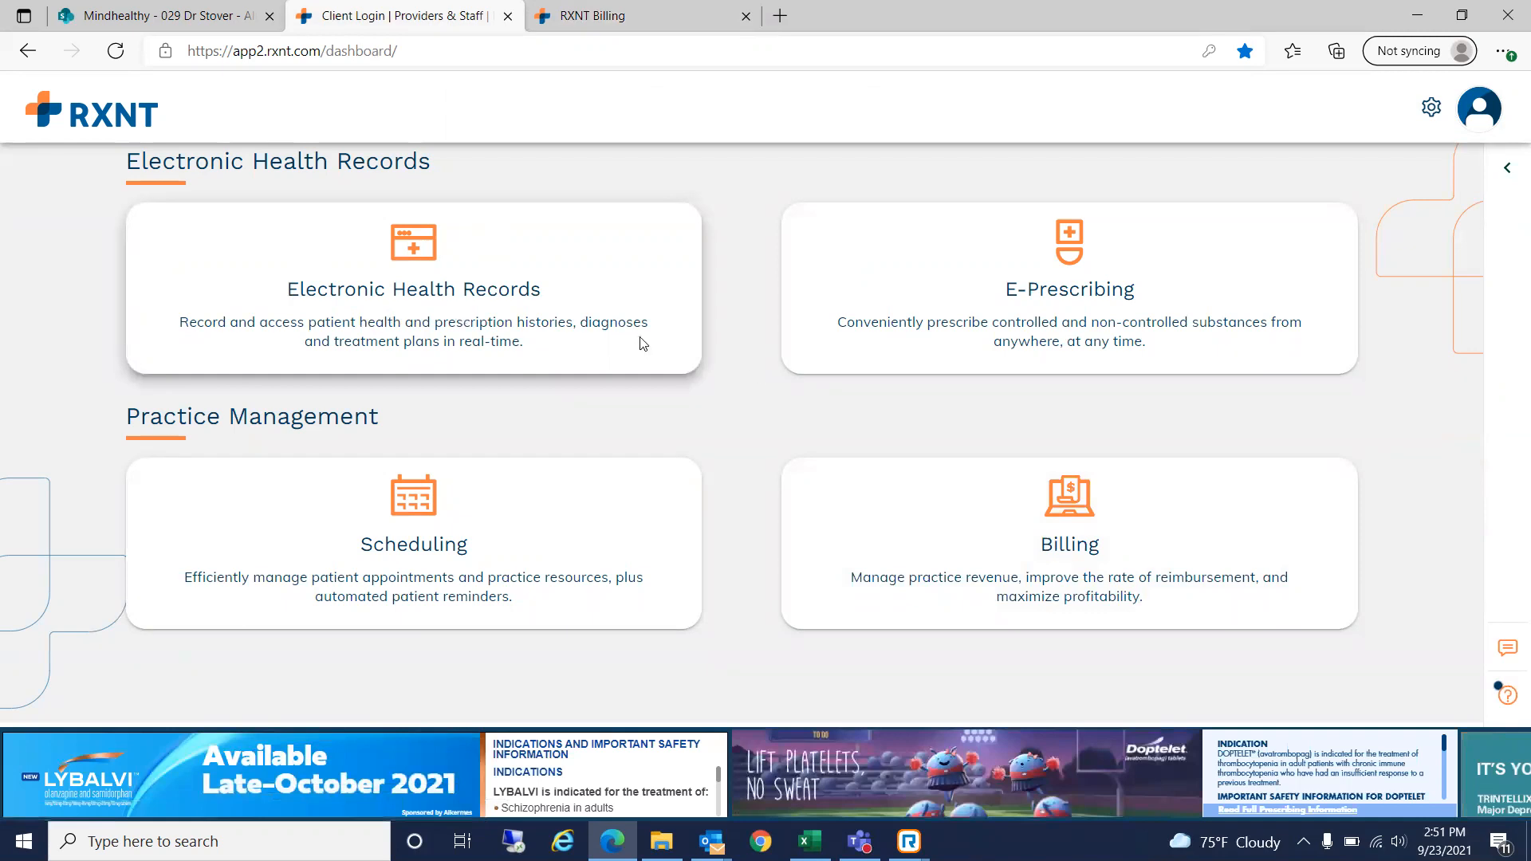
left_click(626, 22)
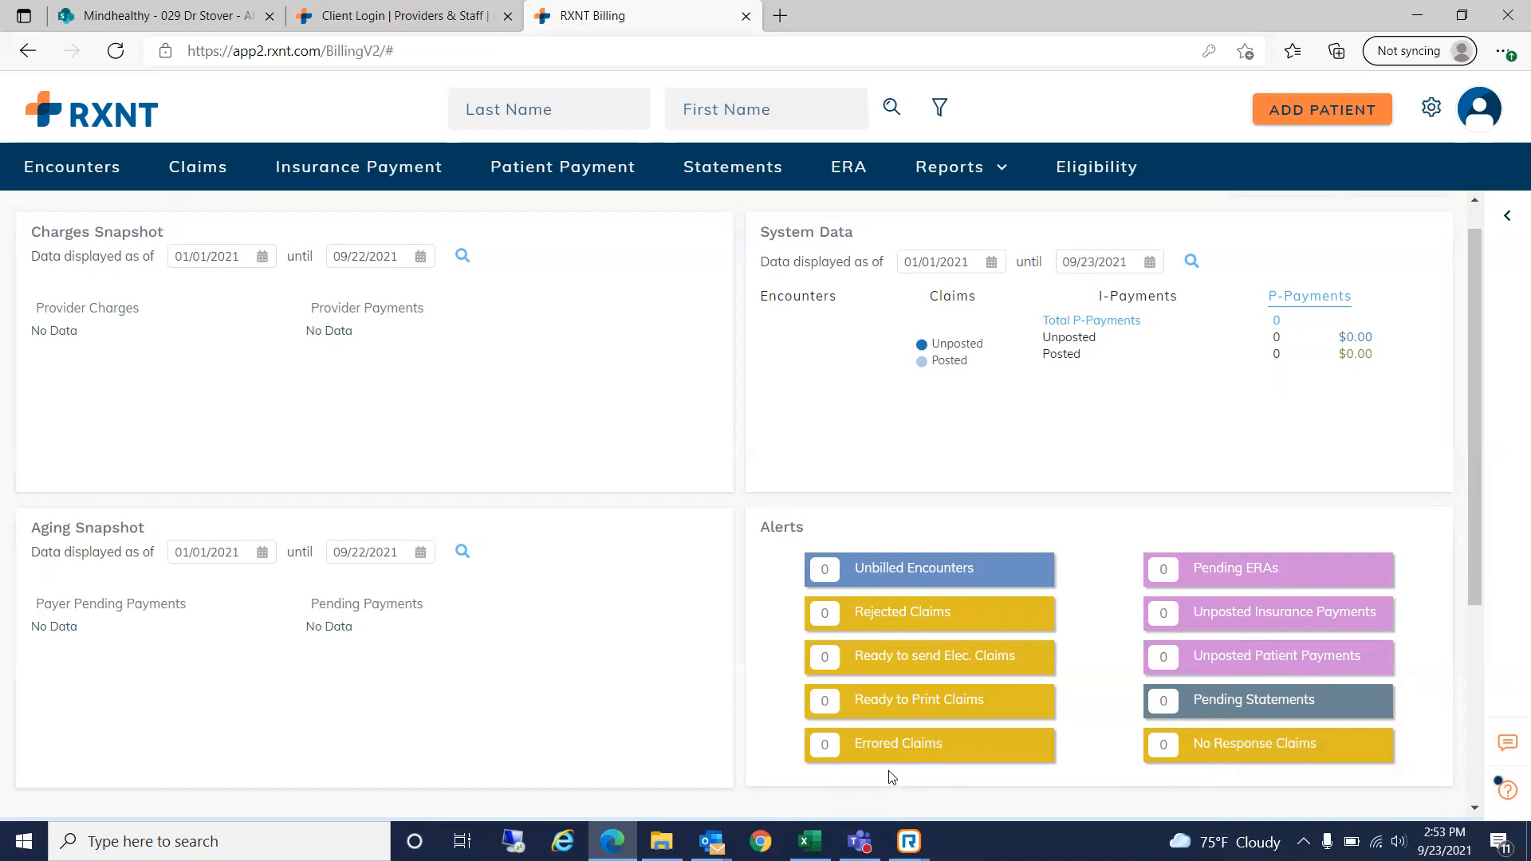
- Examine the statement queue behind the Pending Statements alert and return to the Application Dashboard
left_click(918, 760)
left_click(1228, 708)
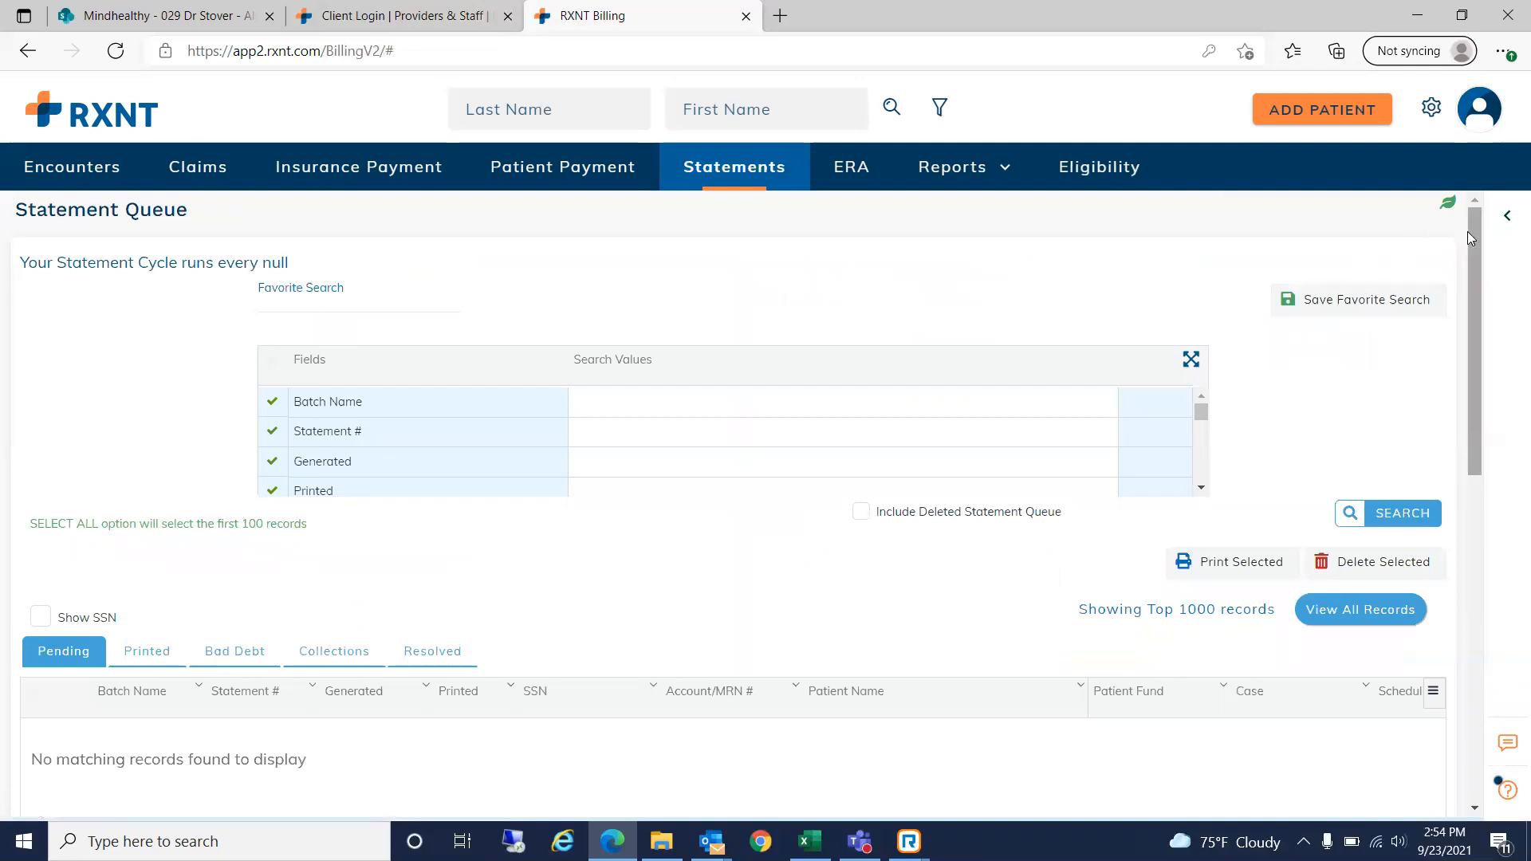
left_click_drag(1468, 232, 1472, 241)
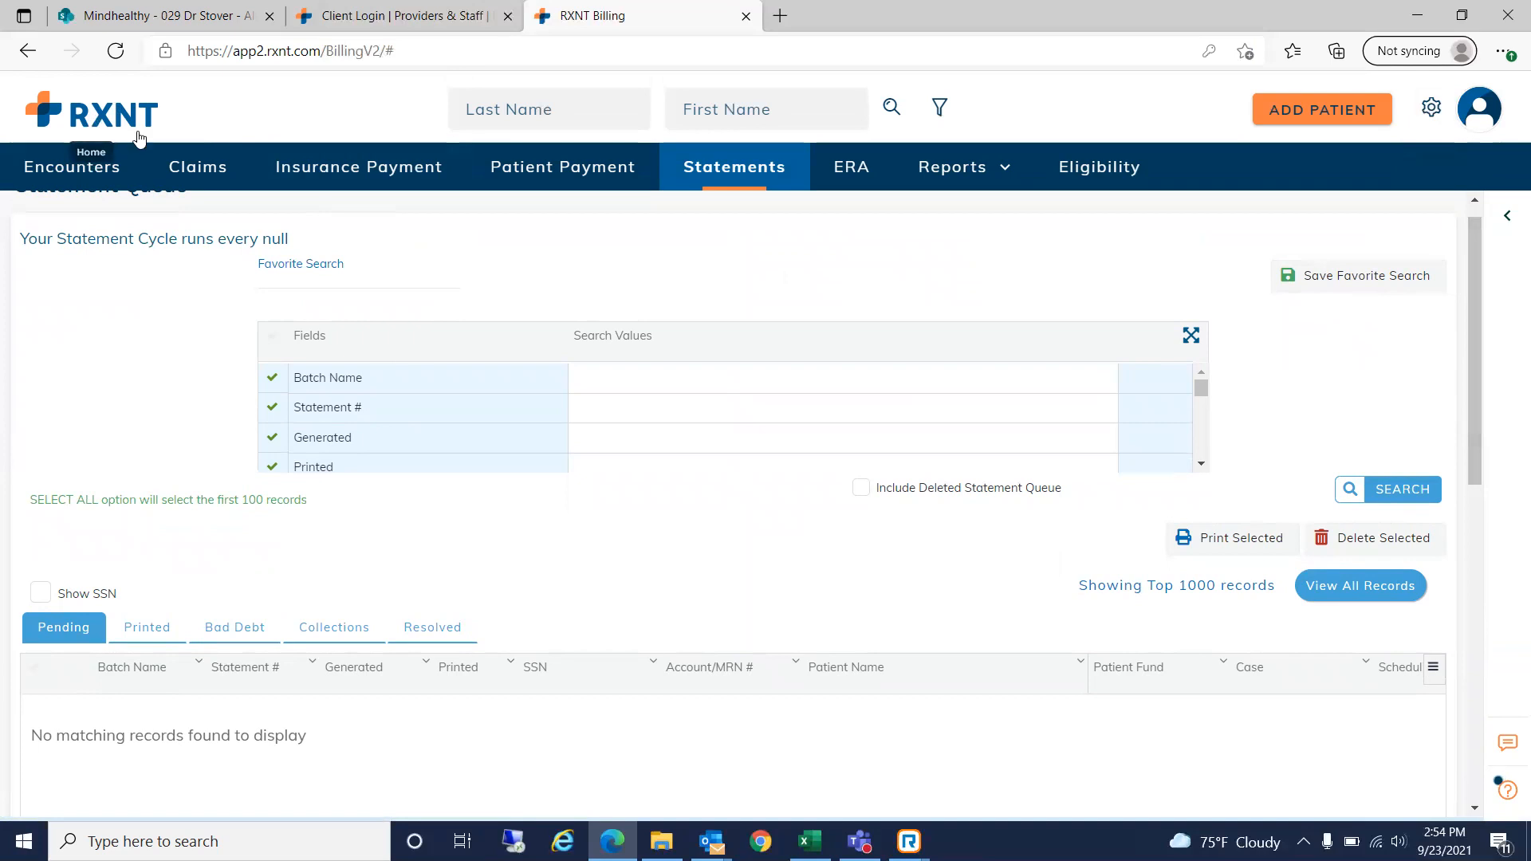
left_click(100, 121)
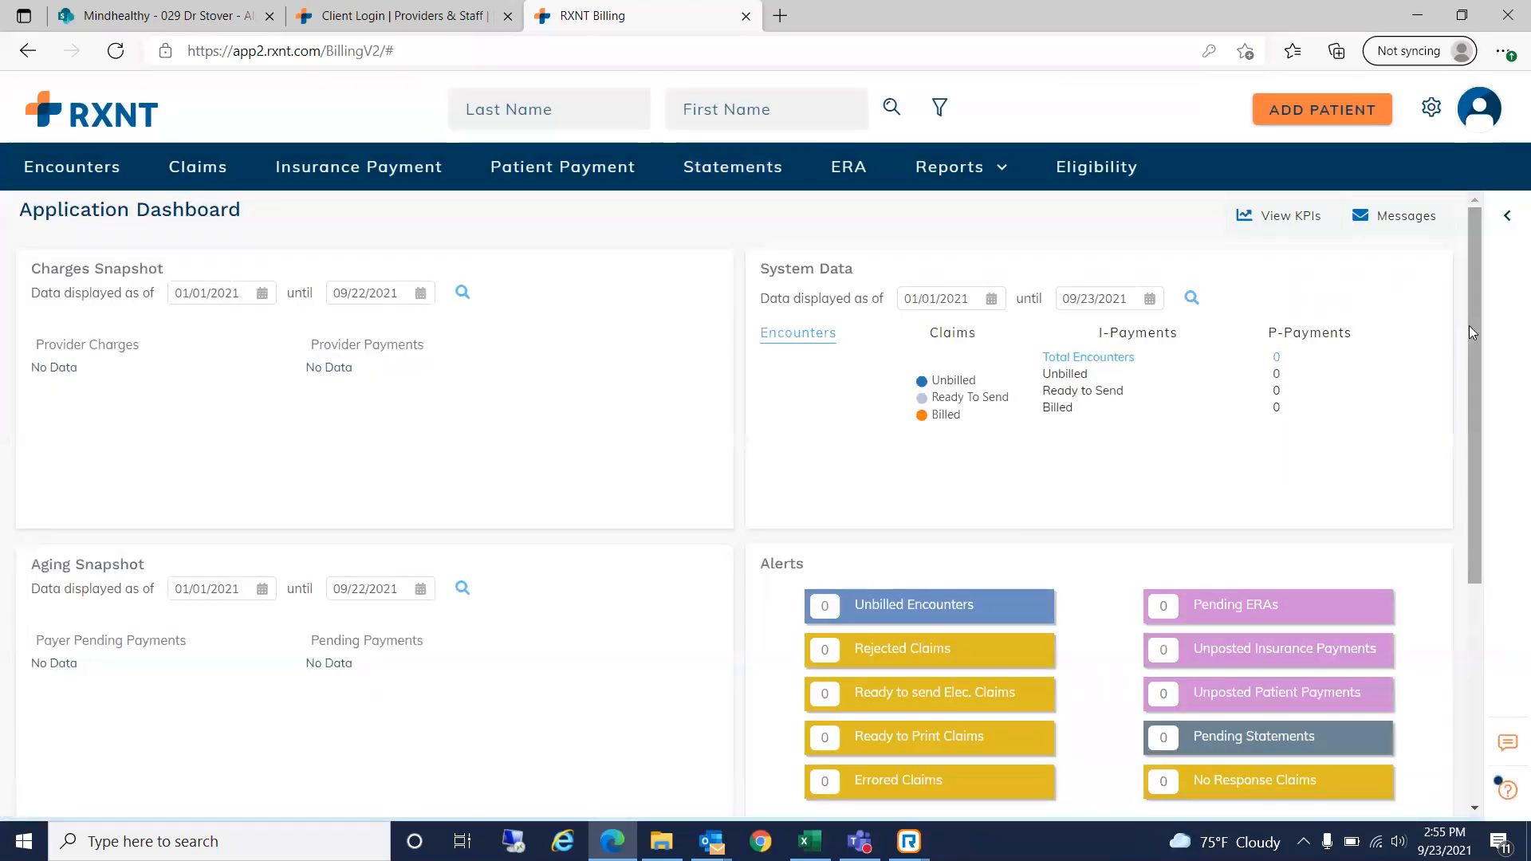
- View the dashboard alerts and the Unbilled Encounters list, and return to the Application Dashboard
left_click_drag(1472, 326, 1471, 390)
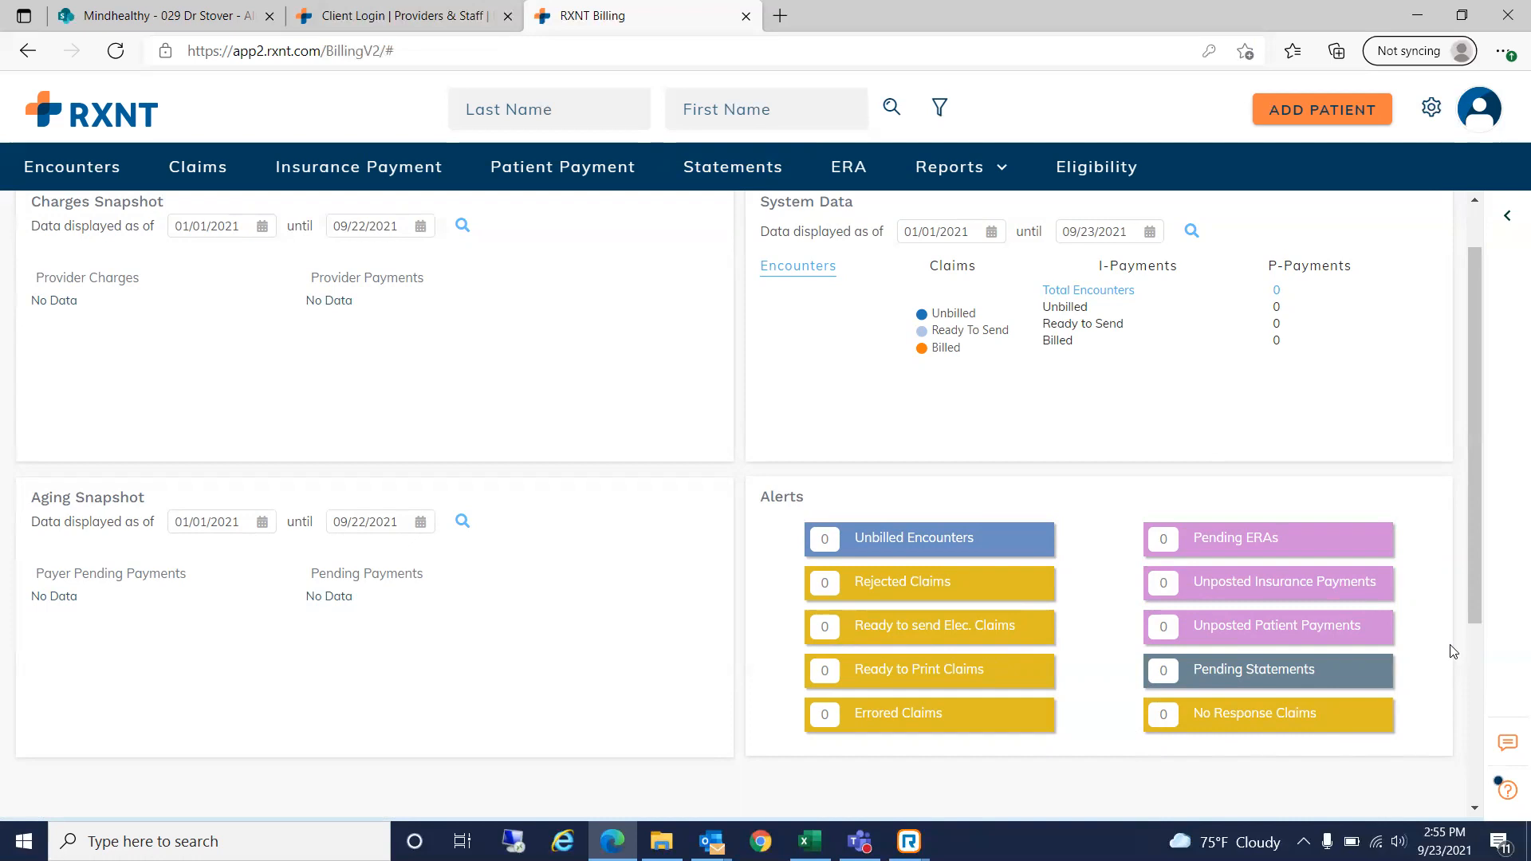
left_click_drag(1474, 576, 1461, 509)
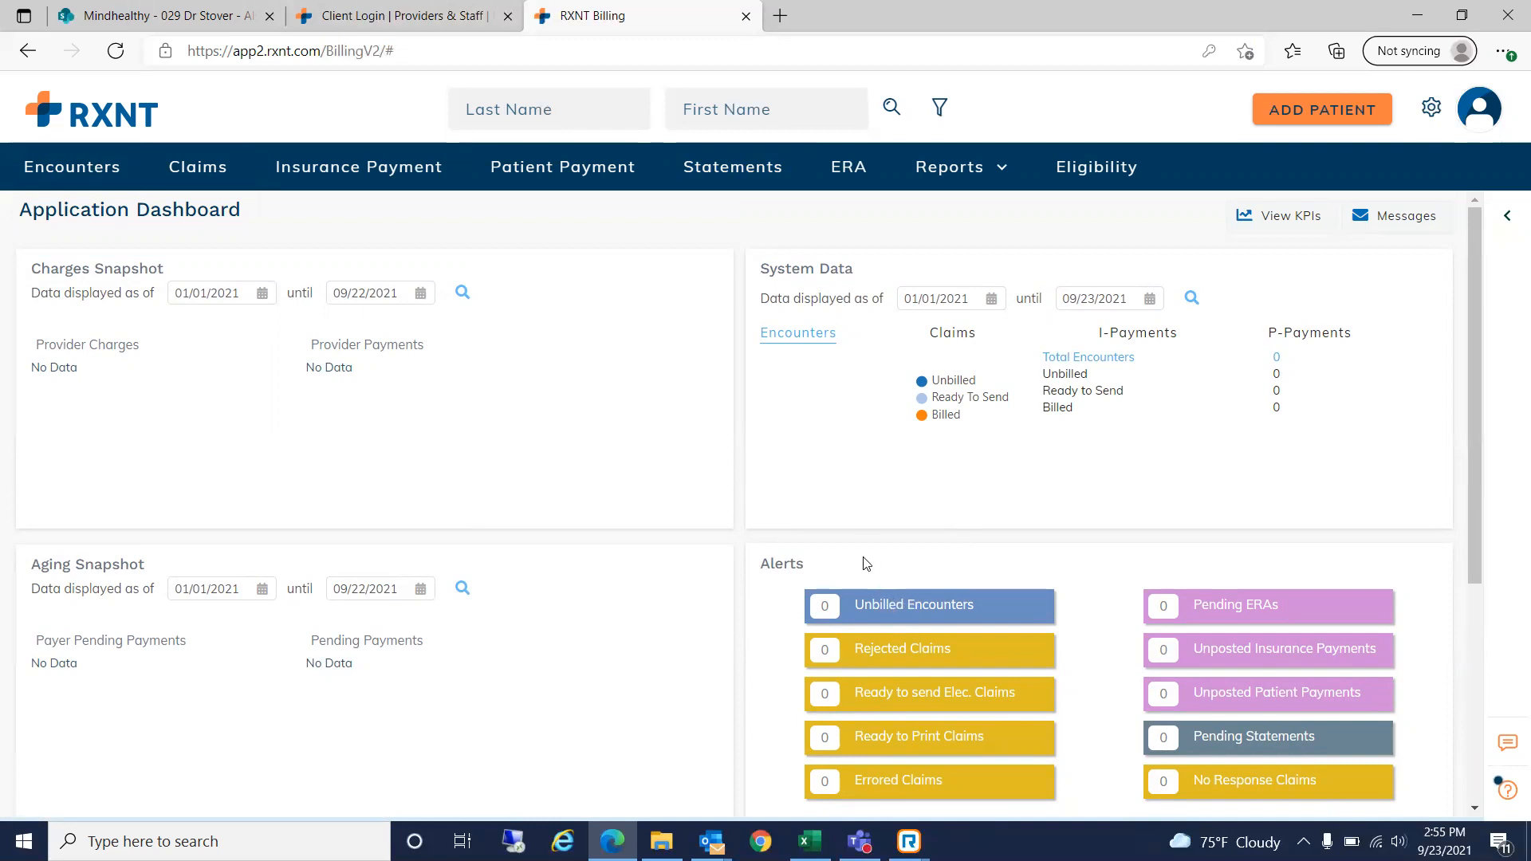
left_click(874, 609)
left_click(102, 167)
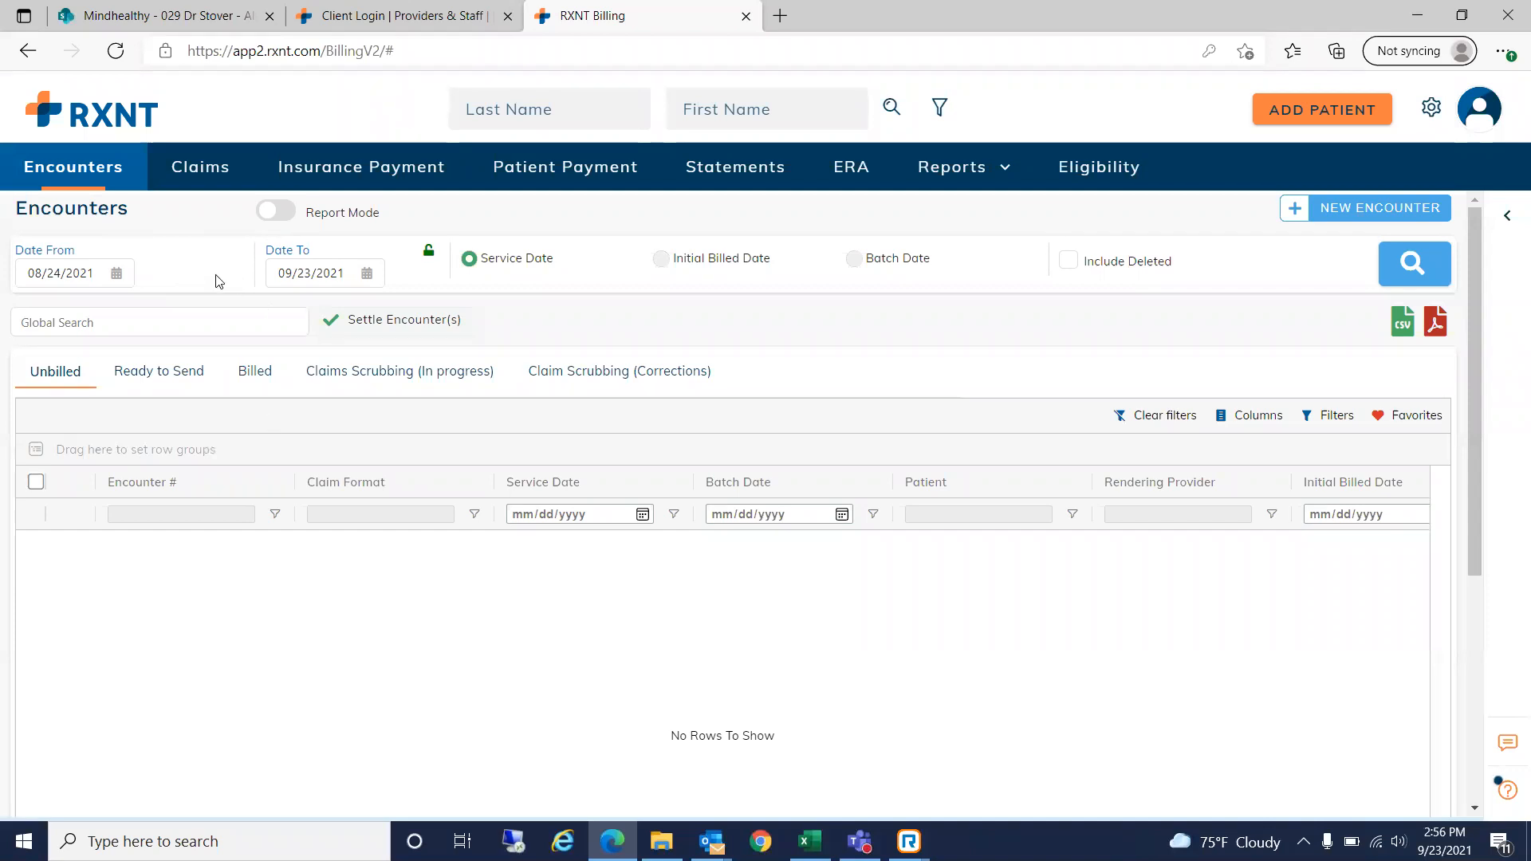
left_click(77, 130)
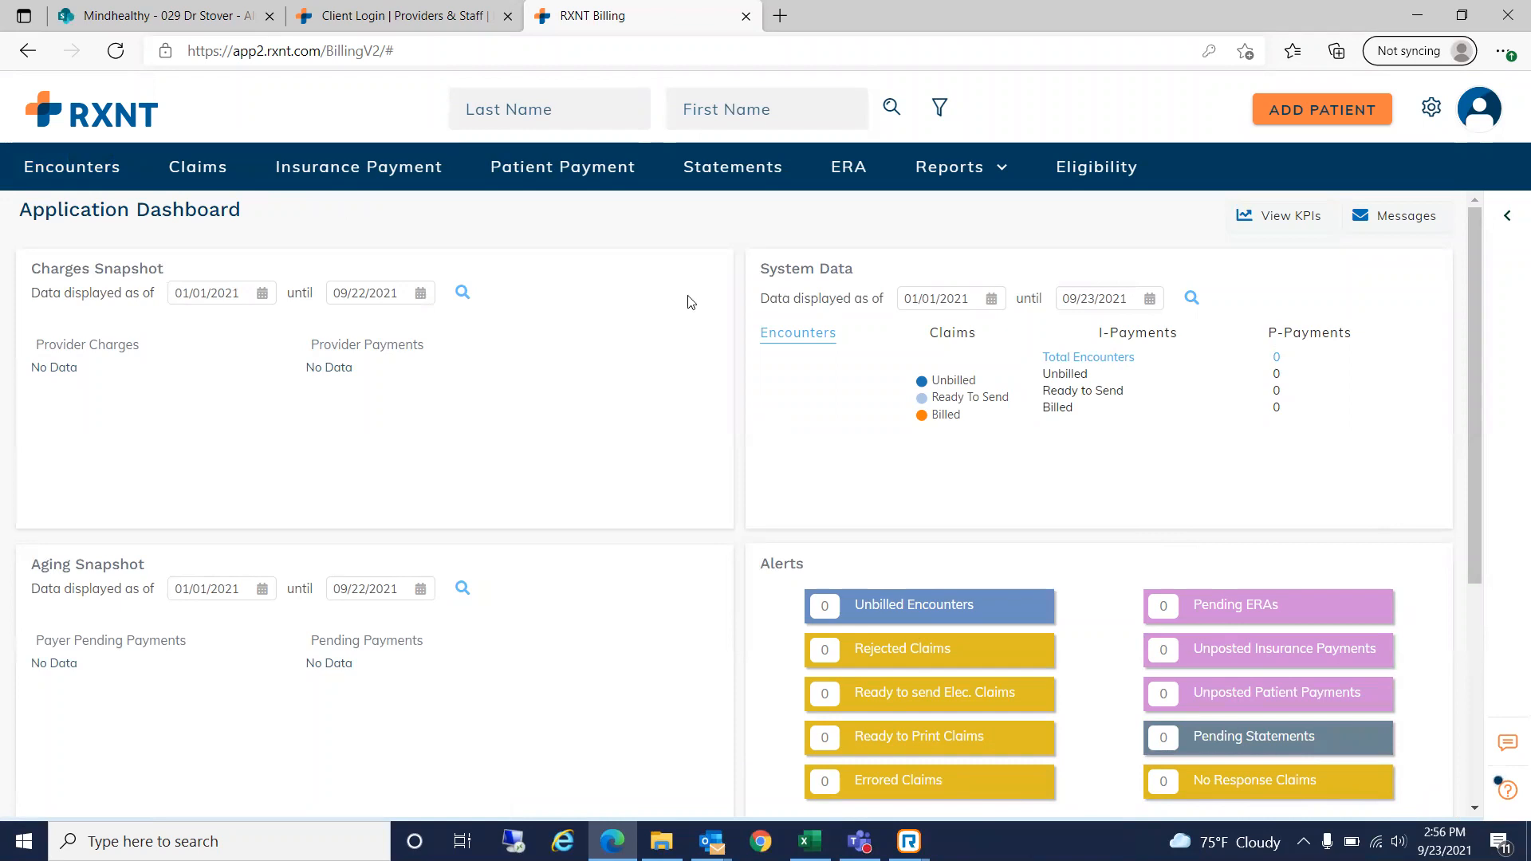
- Look at the patient search's last name and first name fields and its additional filter criteria
left_click(541, 112)
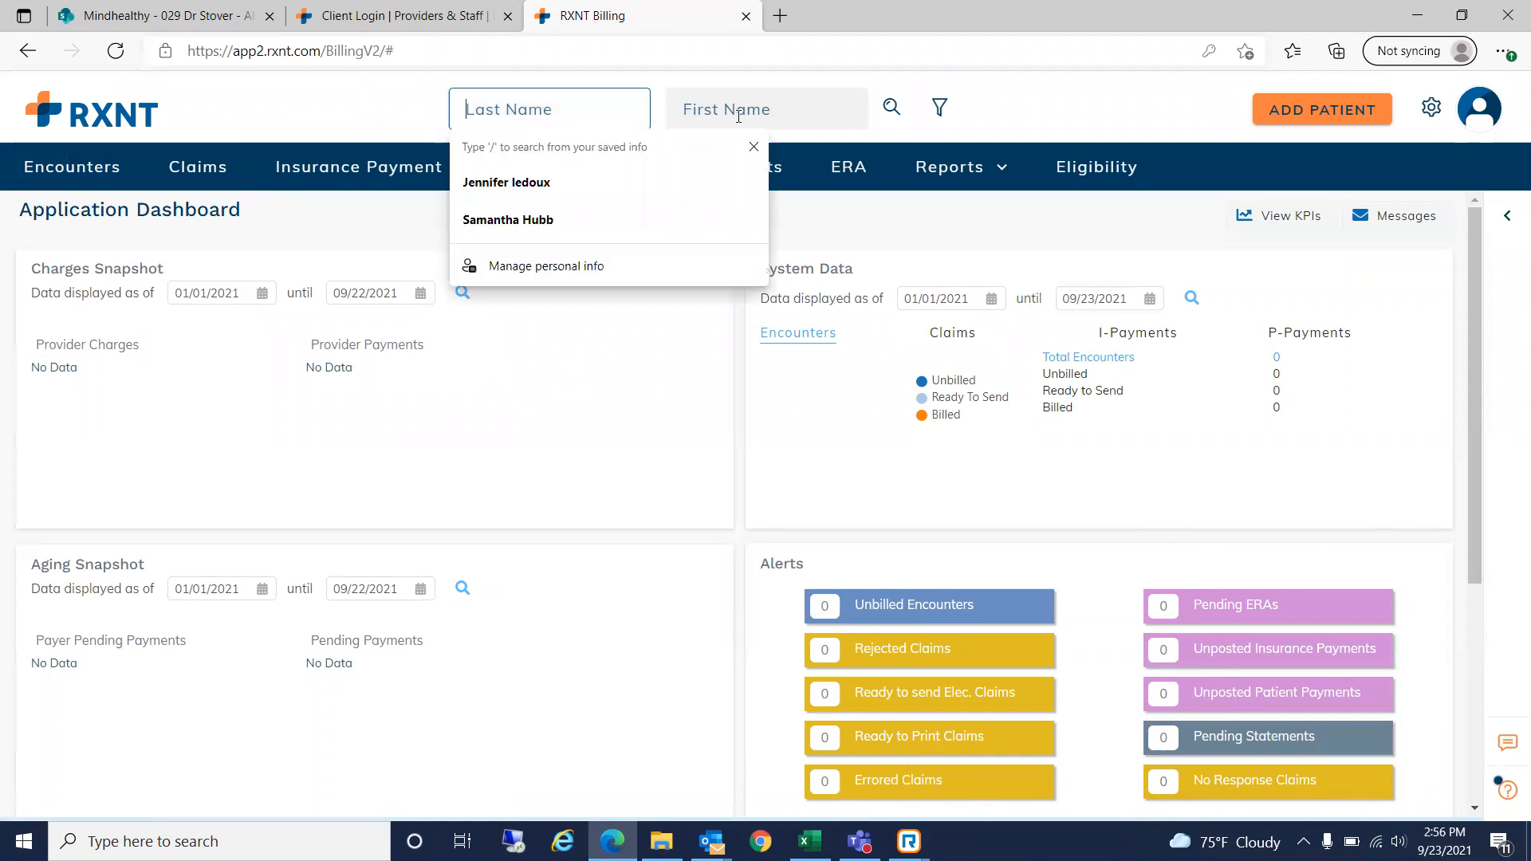
left_click(738, 112)
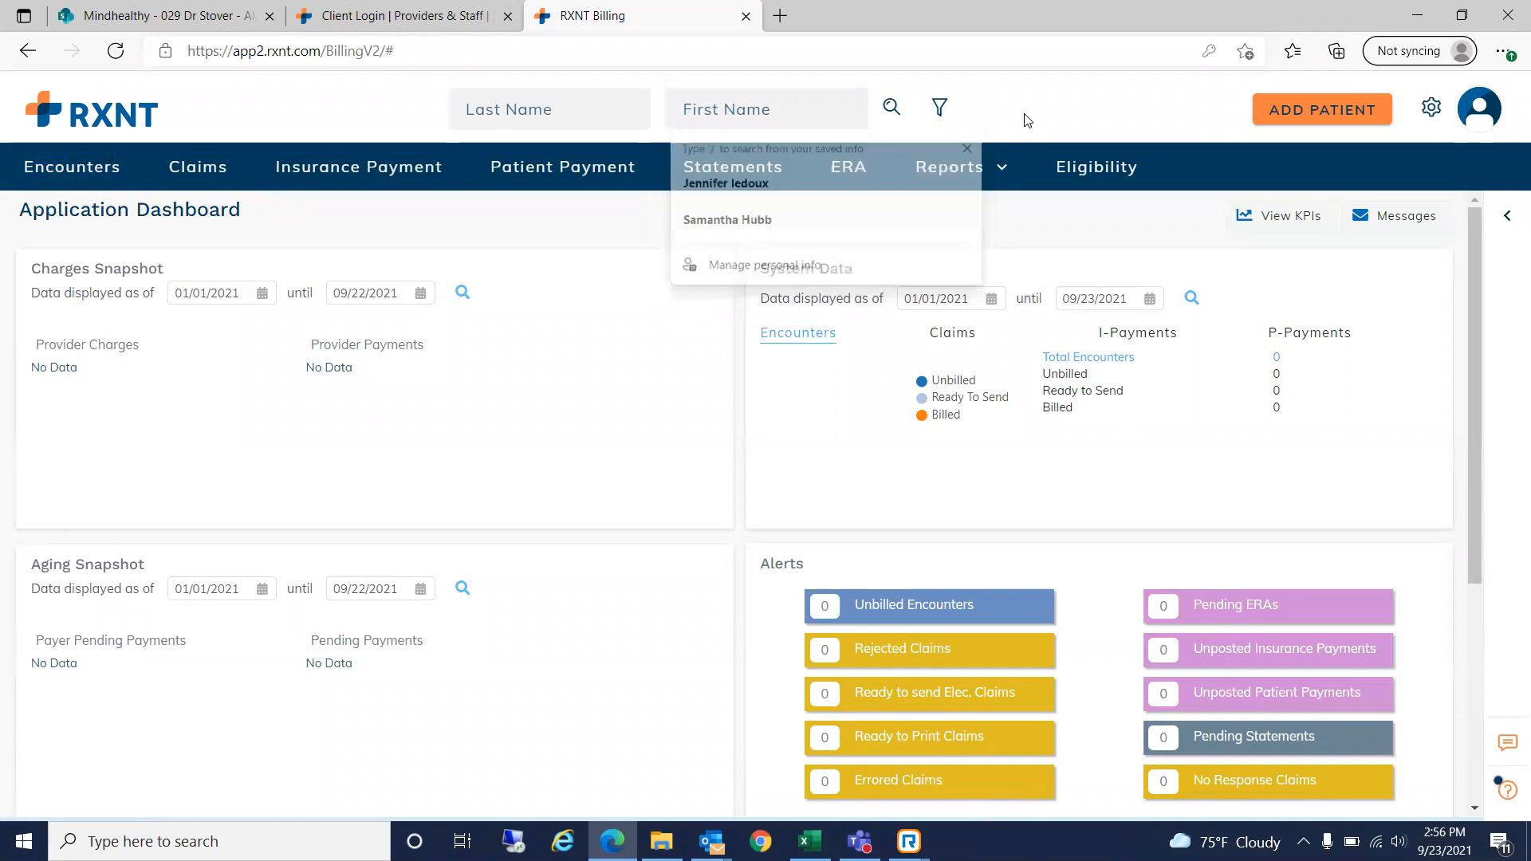
left_click(939, 107)
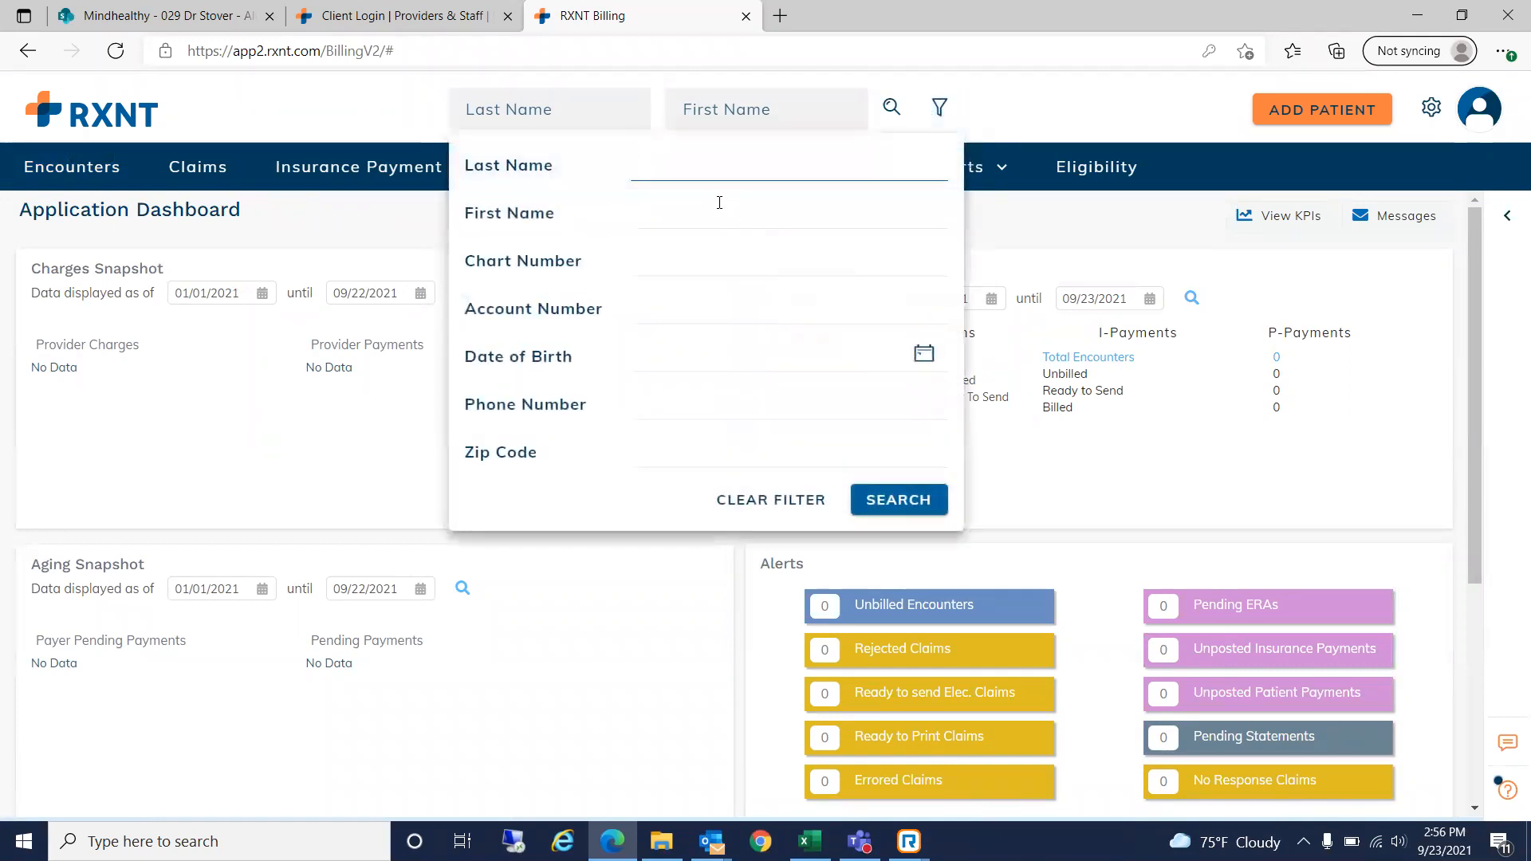
left_click(612, 606)
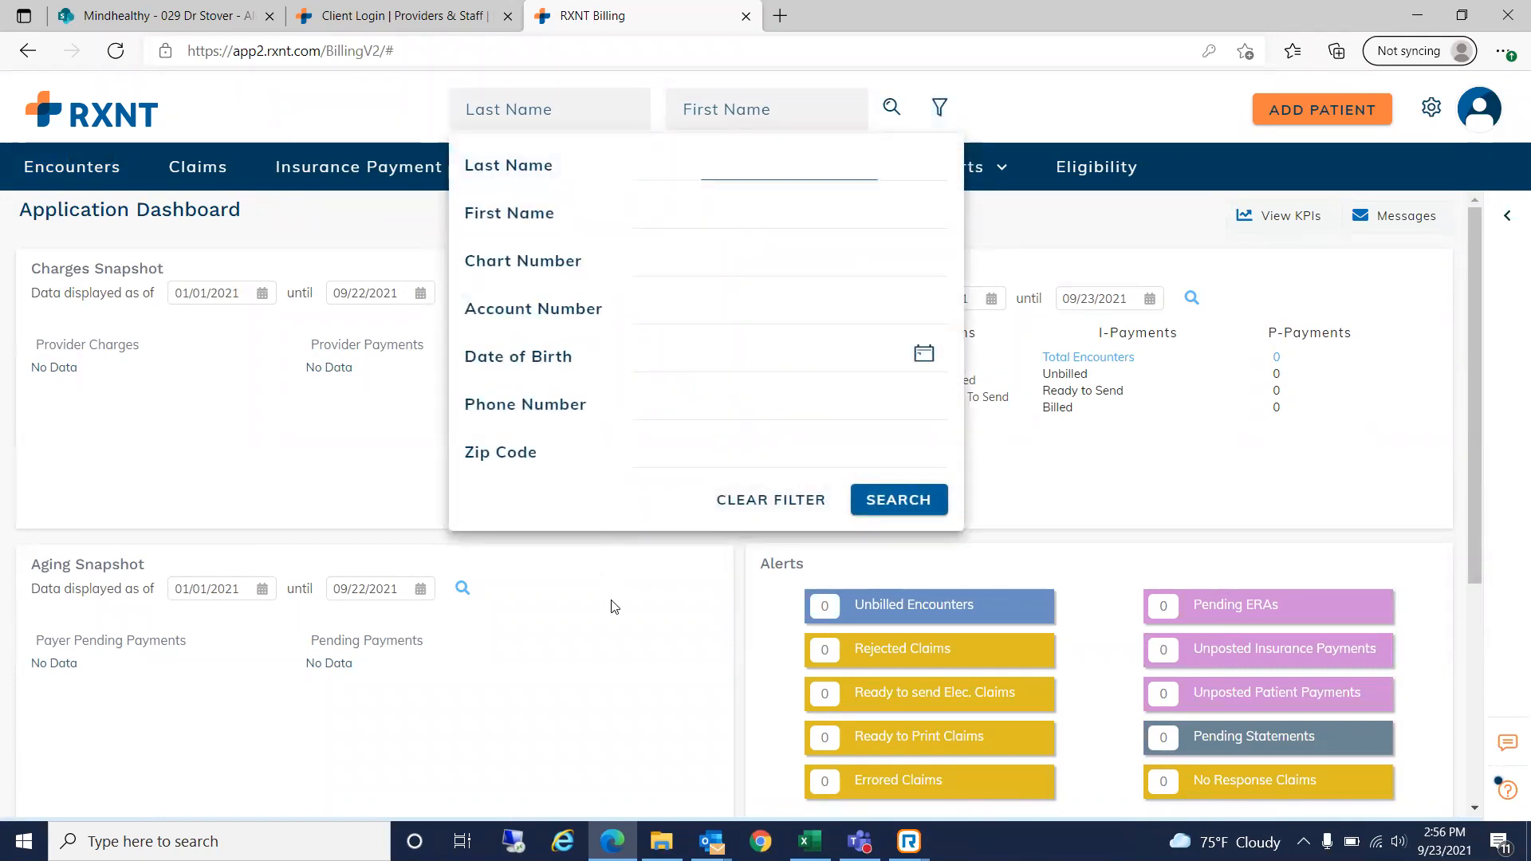
- Search for all patients in the system without any search criteria, accepting the confirmation
left_click(891, 110)
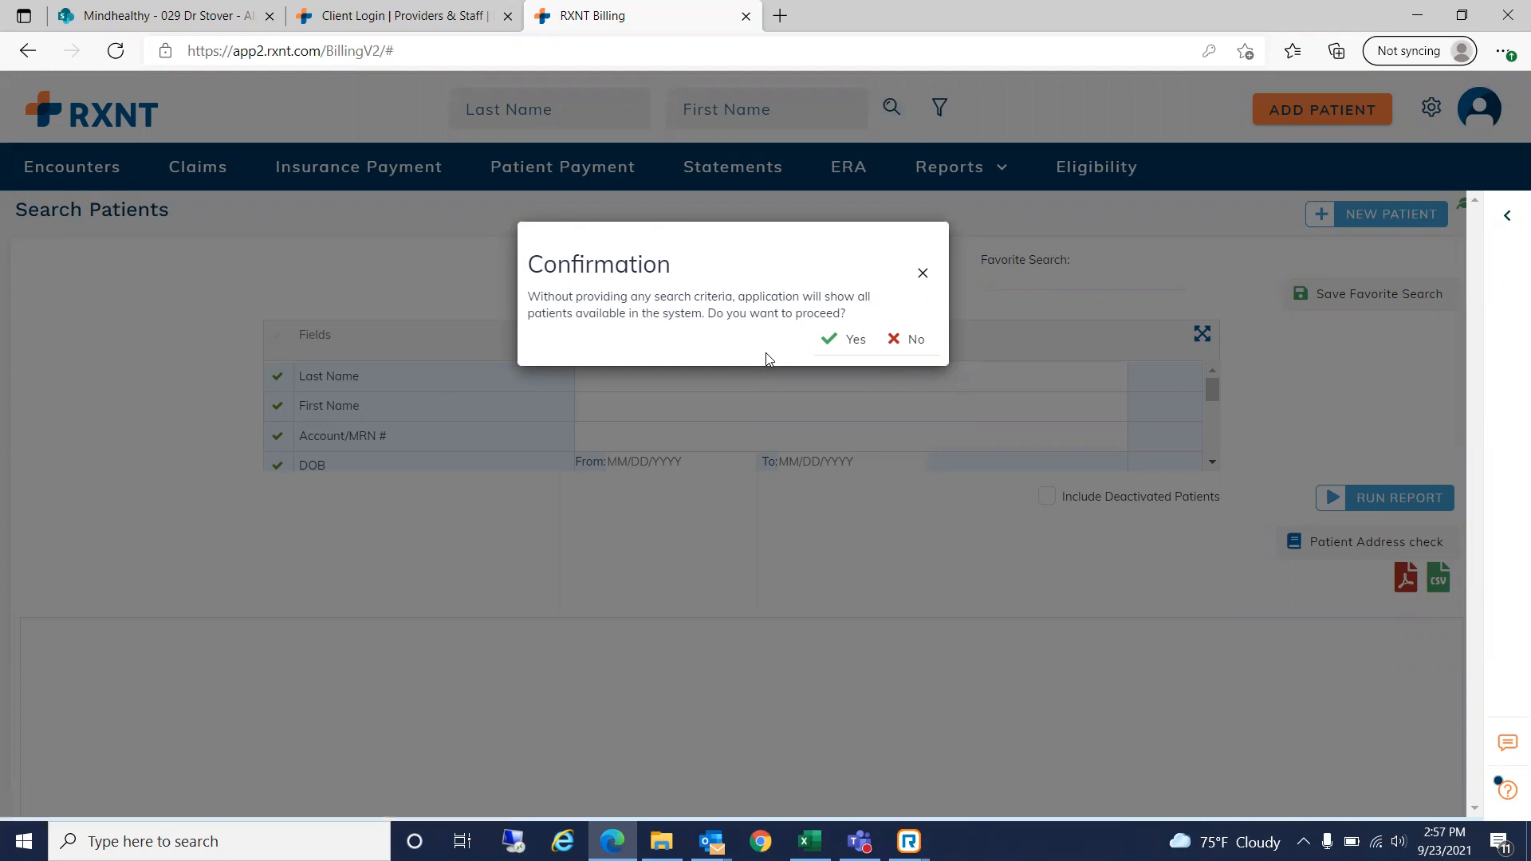
left_click(866, 344)
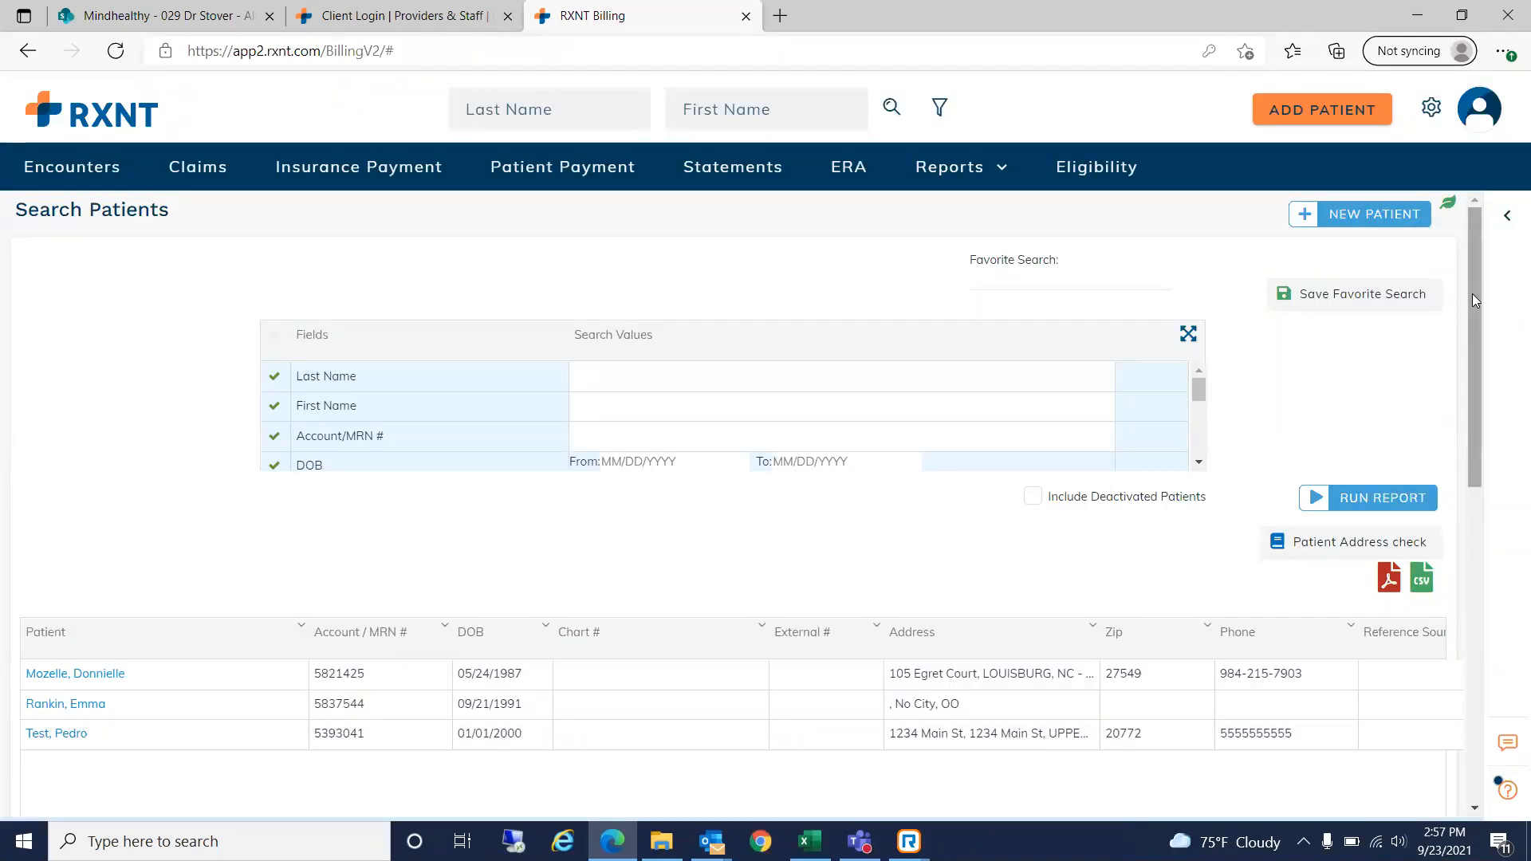
left_click_drag(1471, 293, 1445, 249)
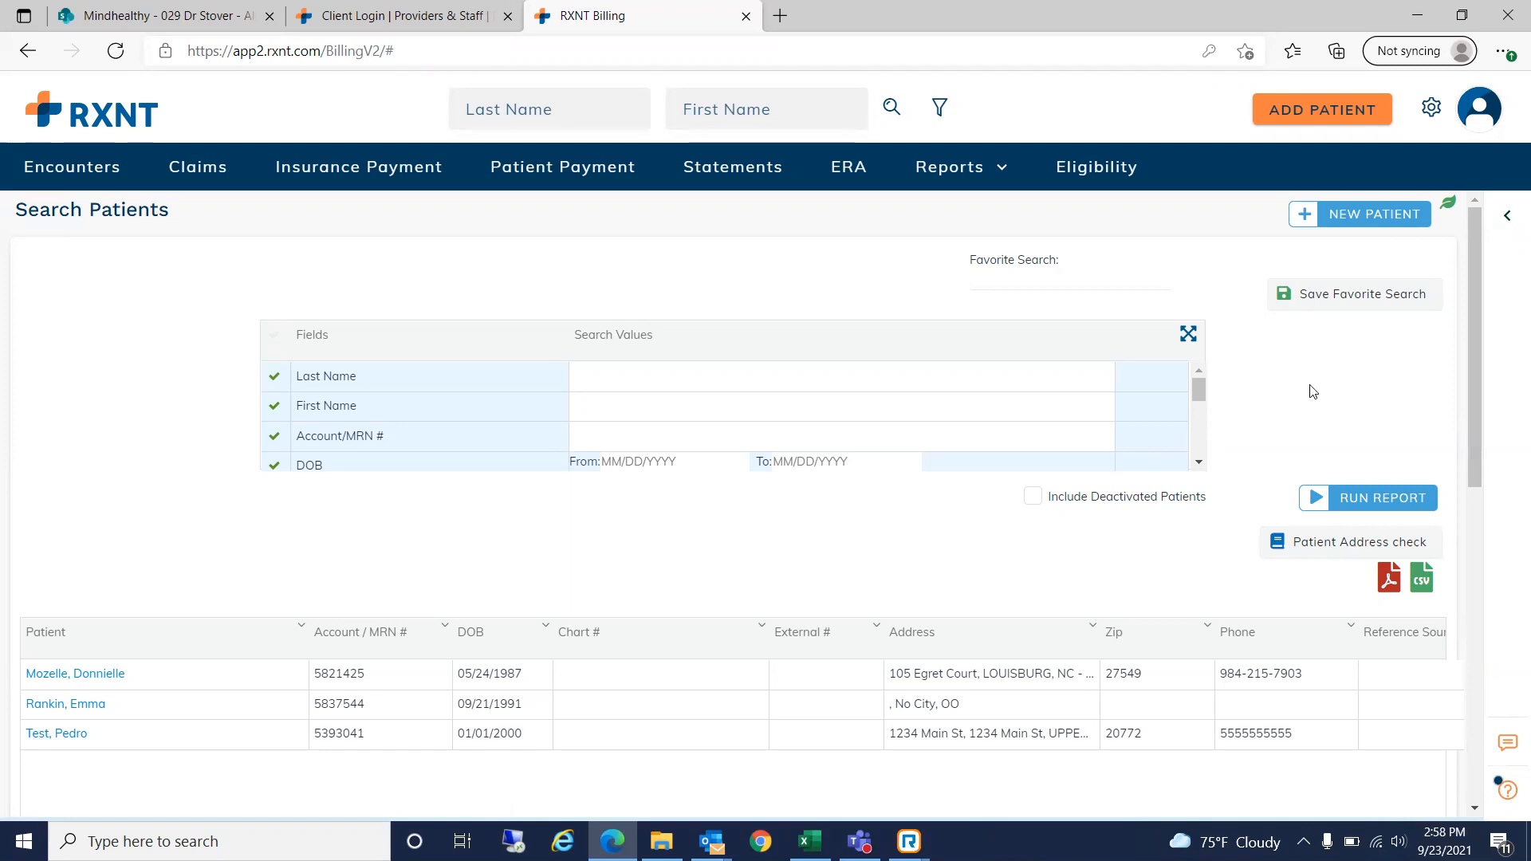
- Expand the patient search grid to examine all available search fields, and collapse it again
left_click(1187, 336)
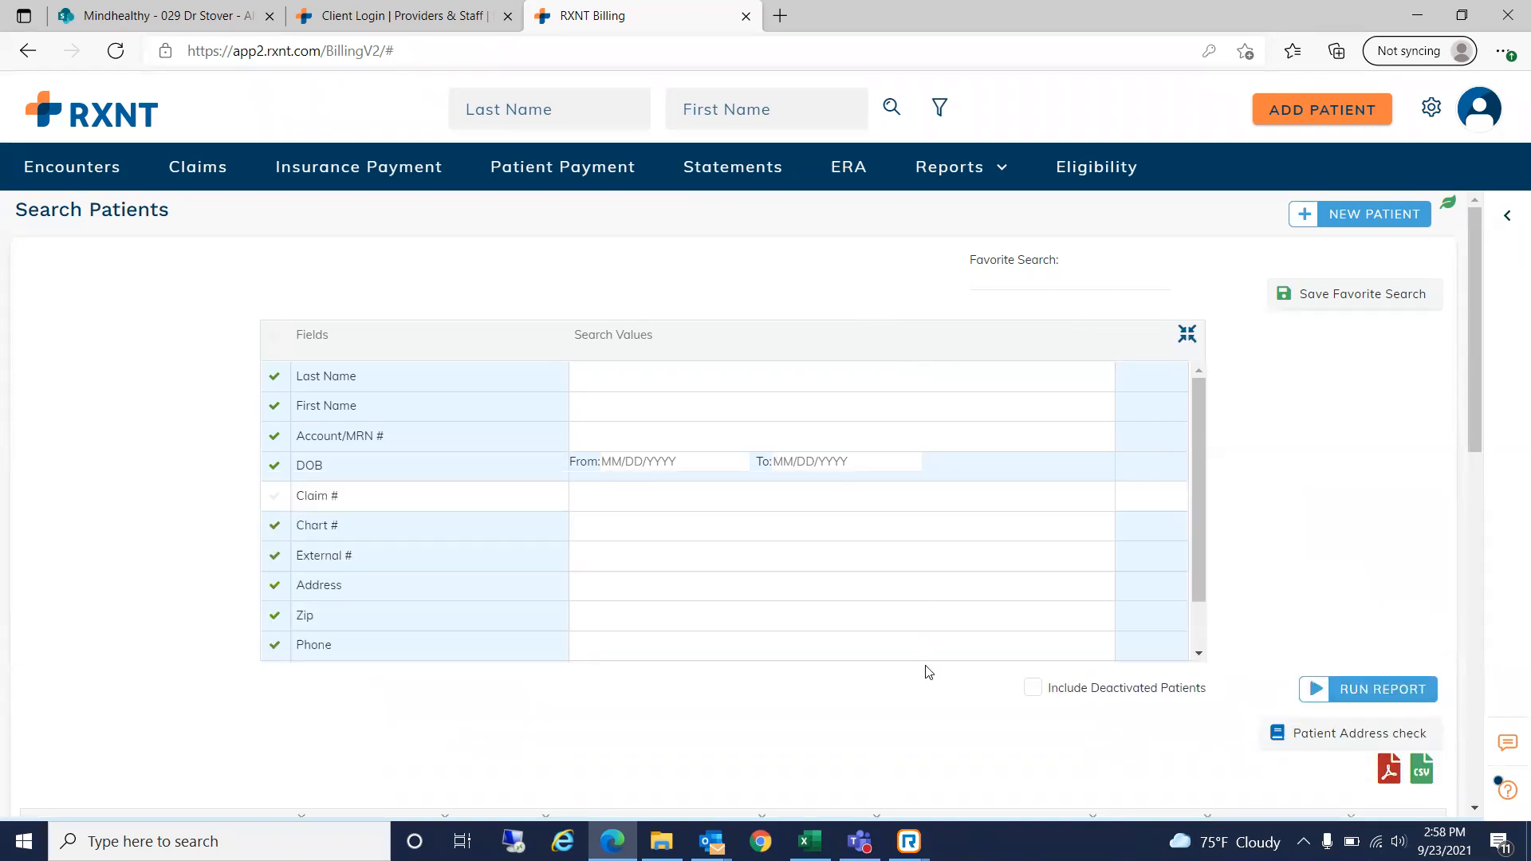
left_click_drag(1199, 412, 1193, 536)
scroll(1198, 499, "up", 2)
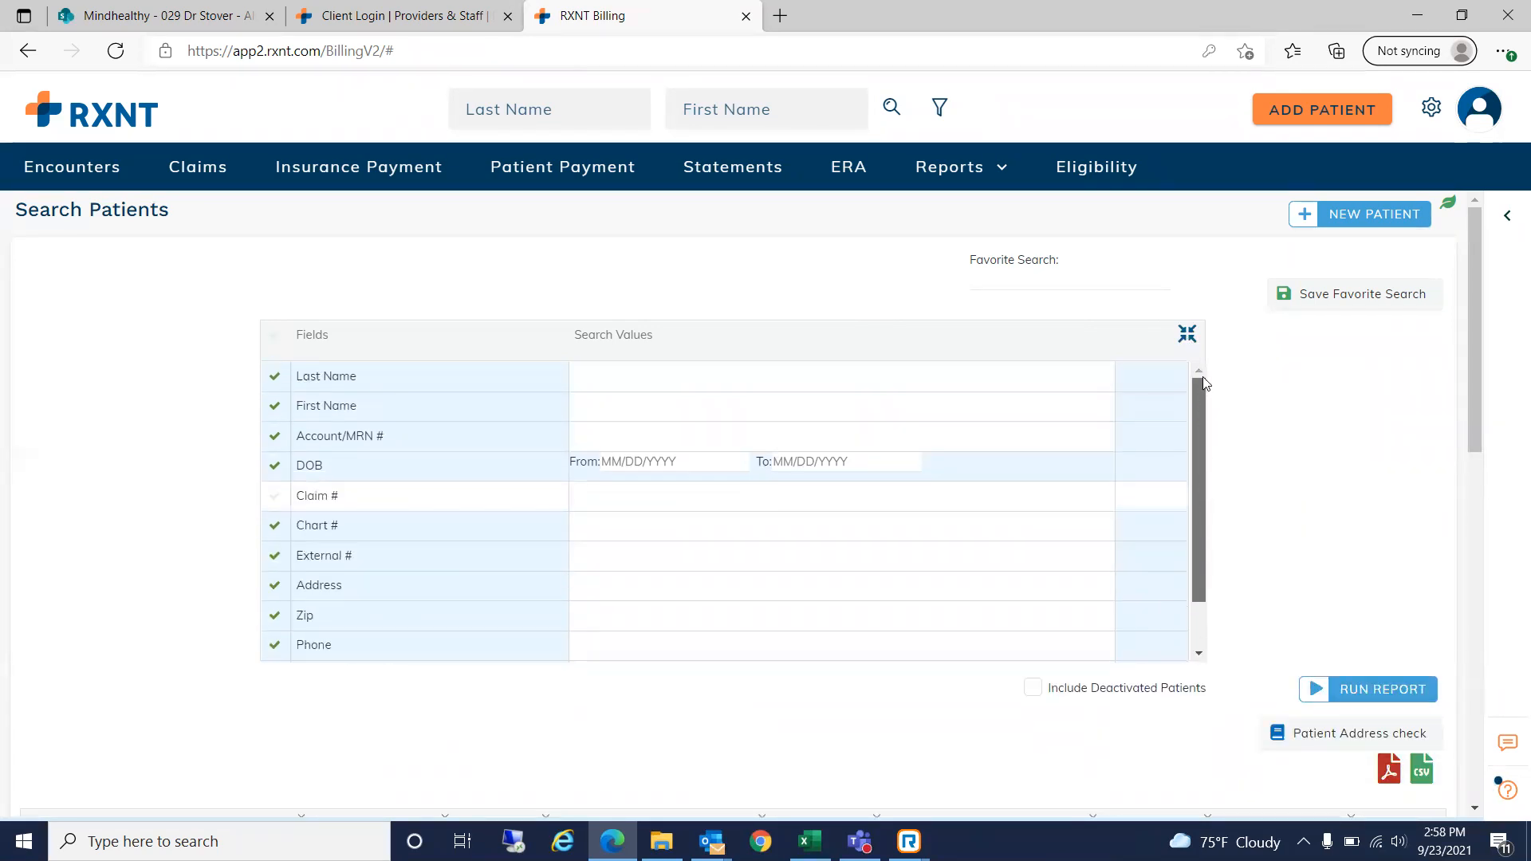
left_click(1187, 336)
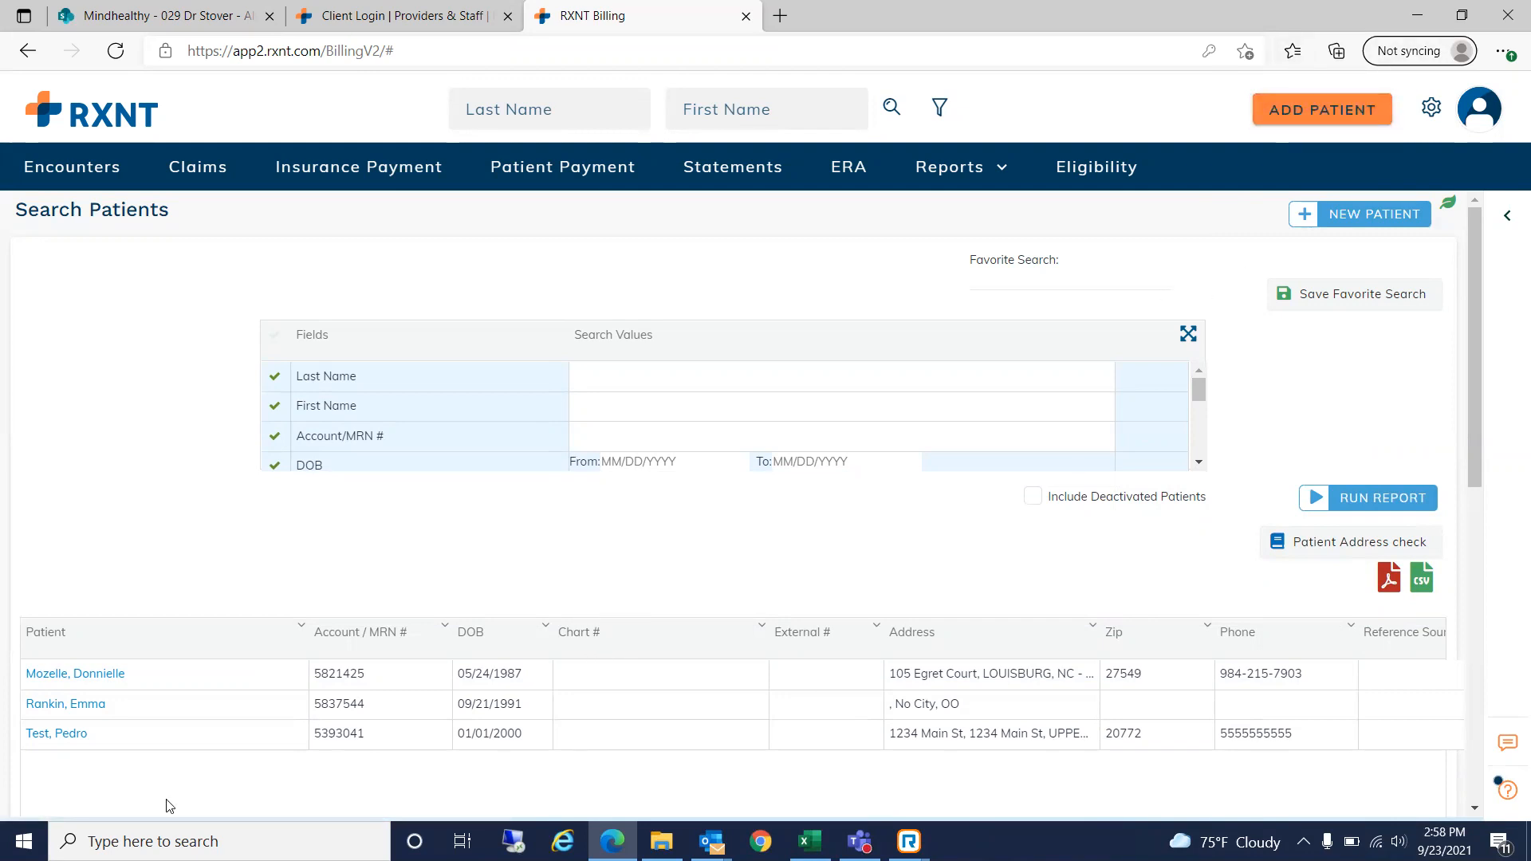
- Open the dashboard of the last patient in the list, review the Patient Profile and close it without saving
left_click(52, 739)
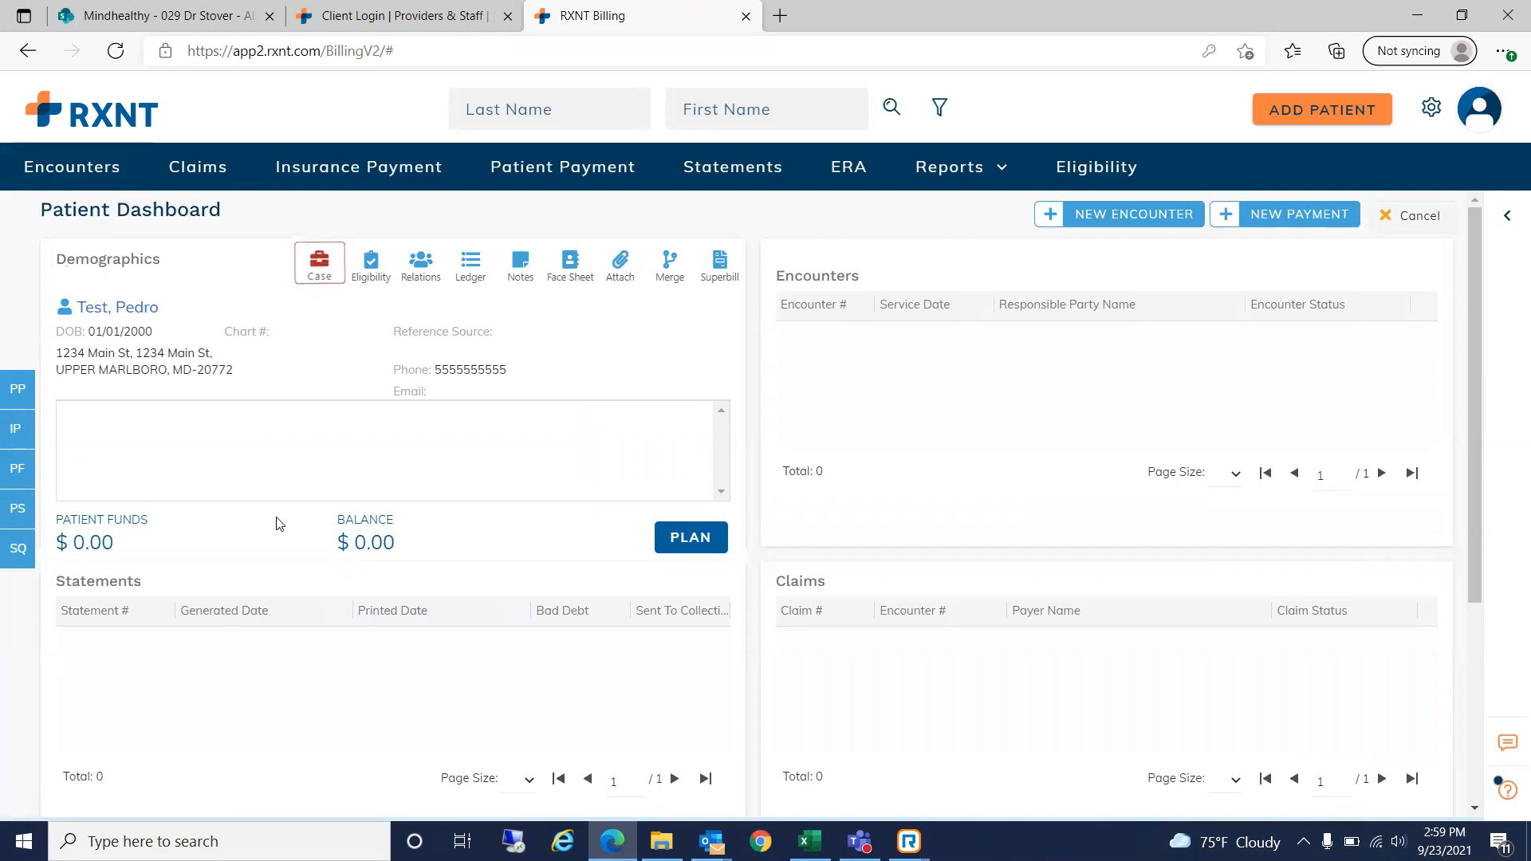
left_click(126, 311)
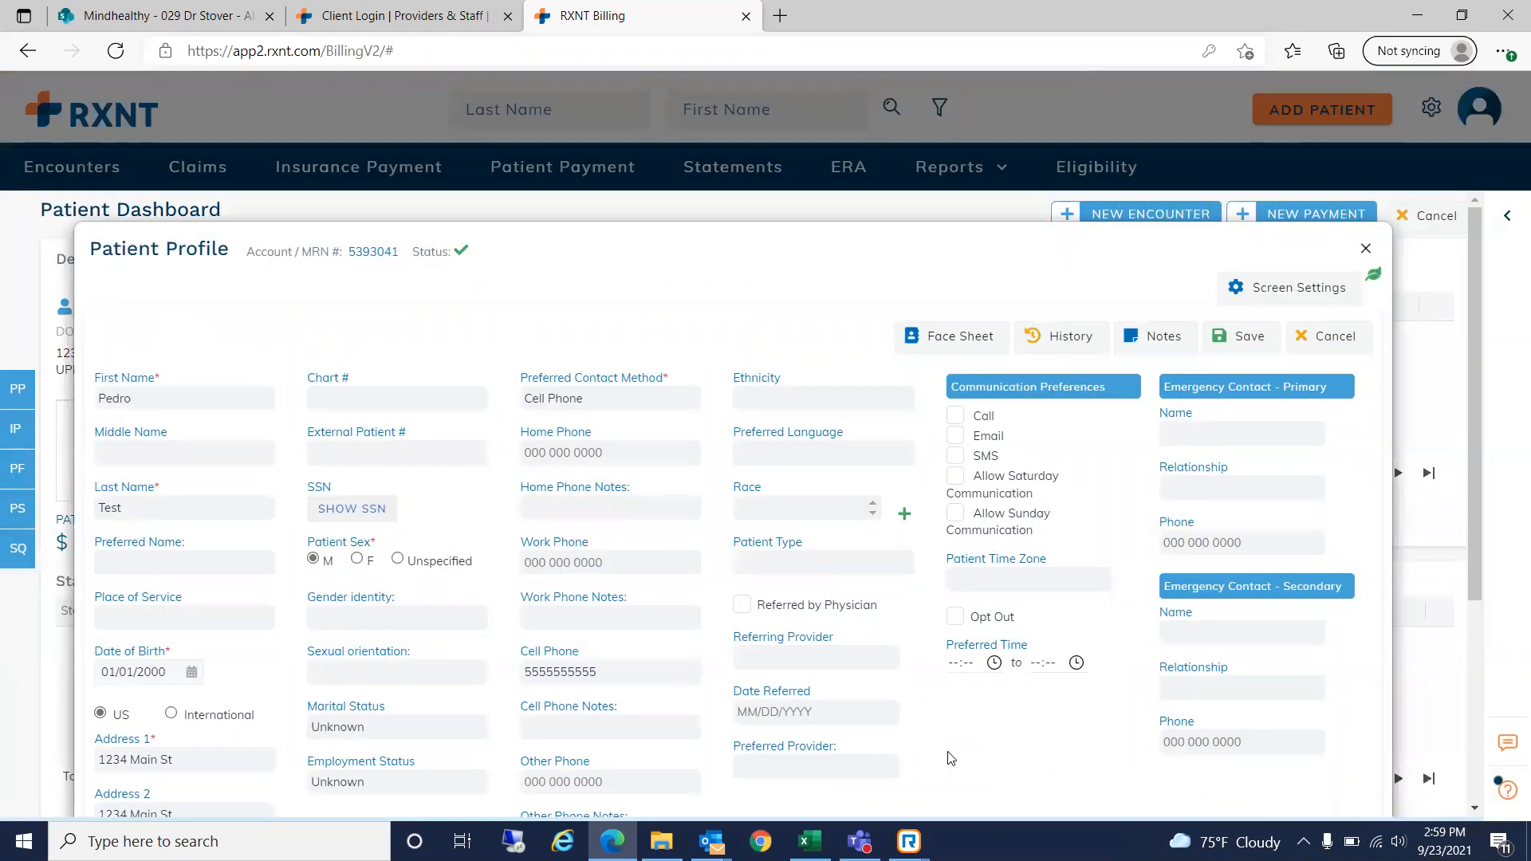
scroll(952, 760, "down", 3)
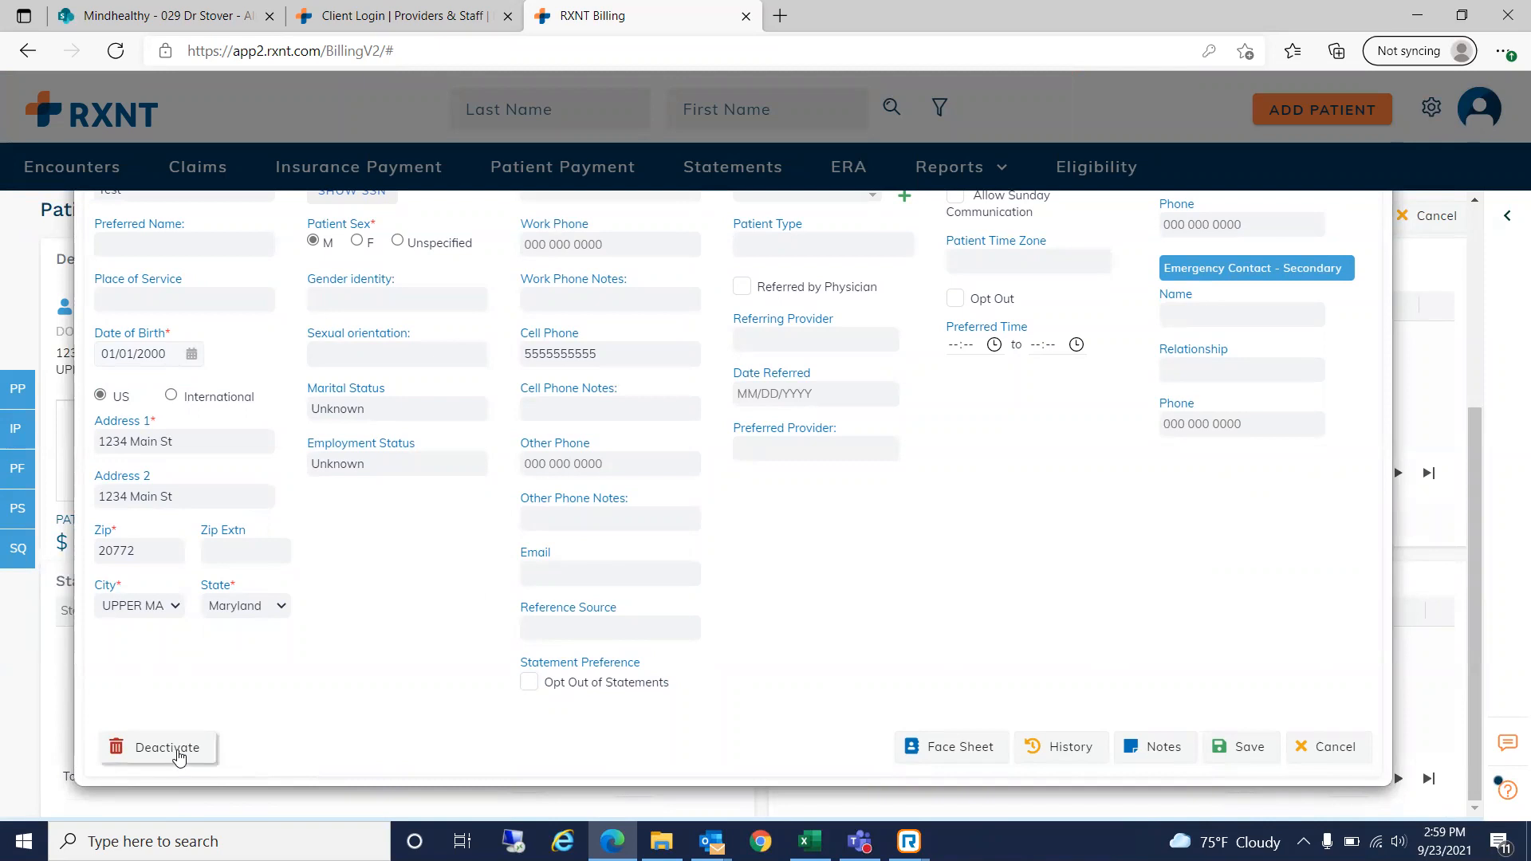
left_click(1328, 747)
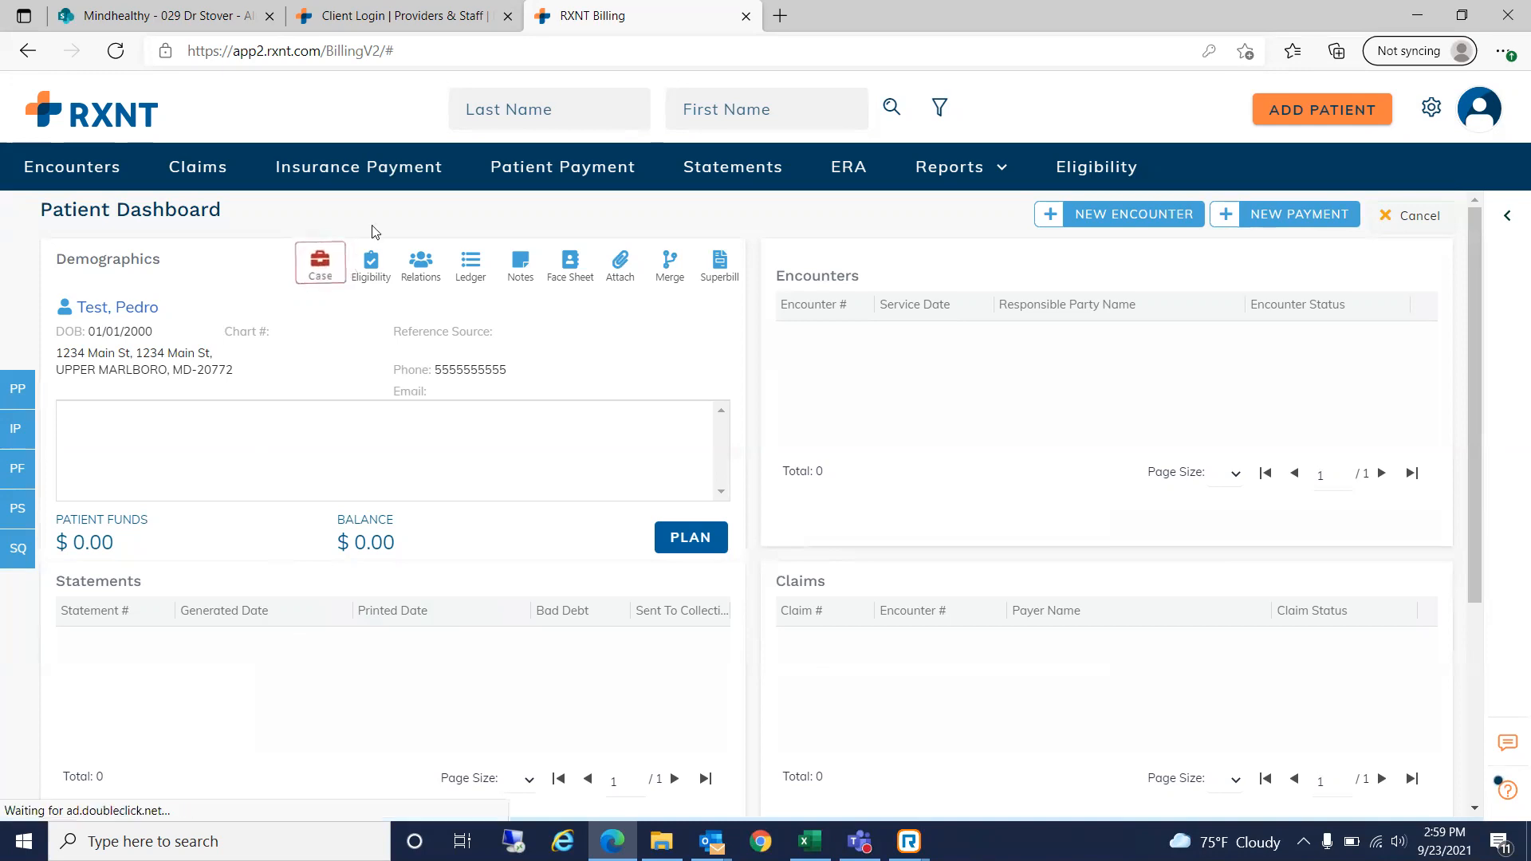
- Open the patient's case, try the Self Pay case type and set it back to Health Insurance
left_click(322, 259)
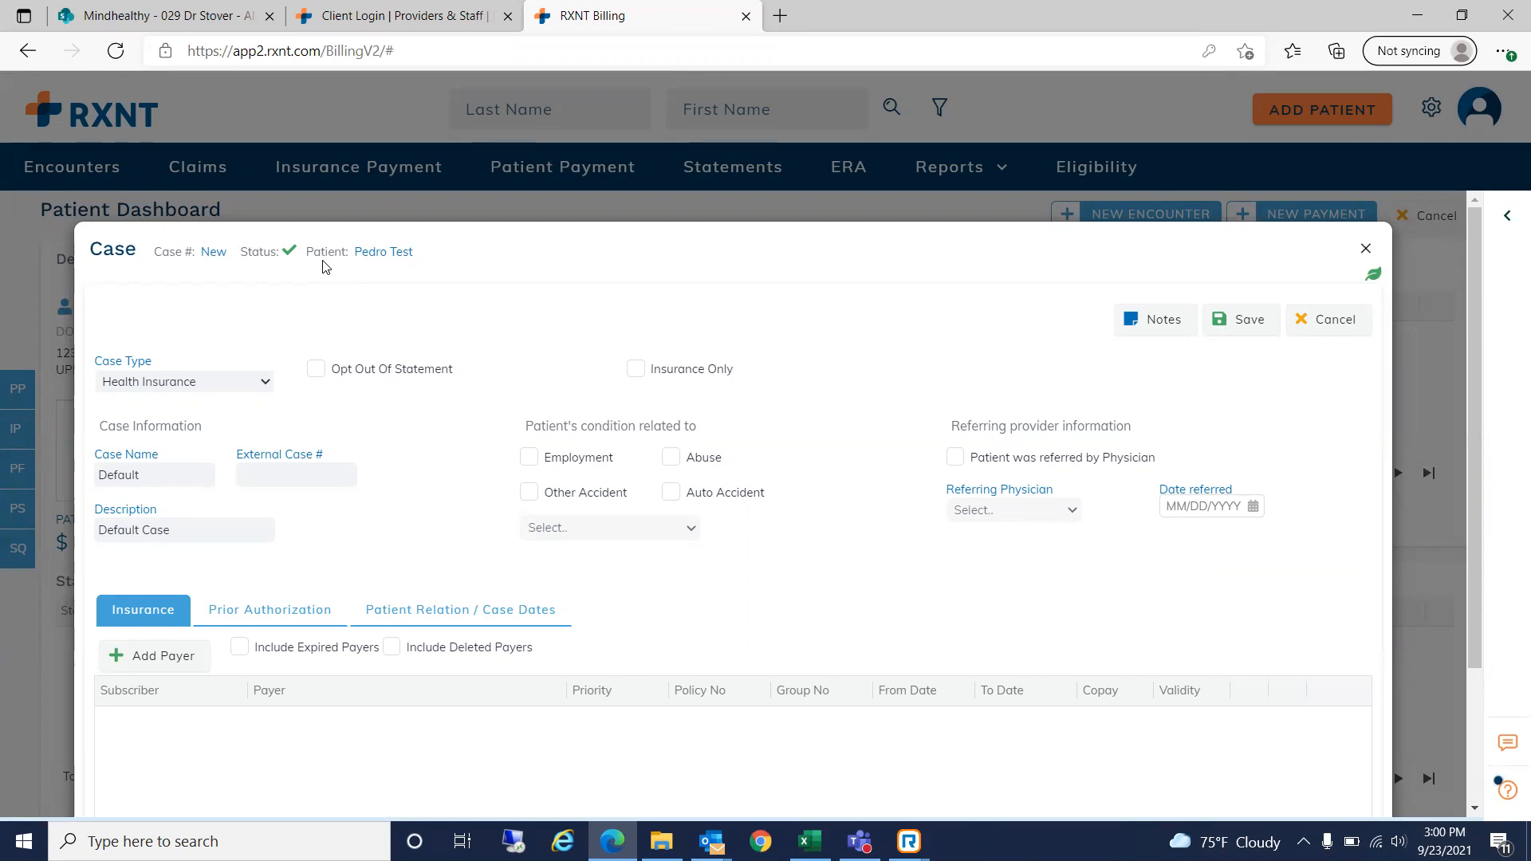
left_click(260, 383)
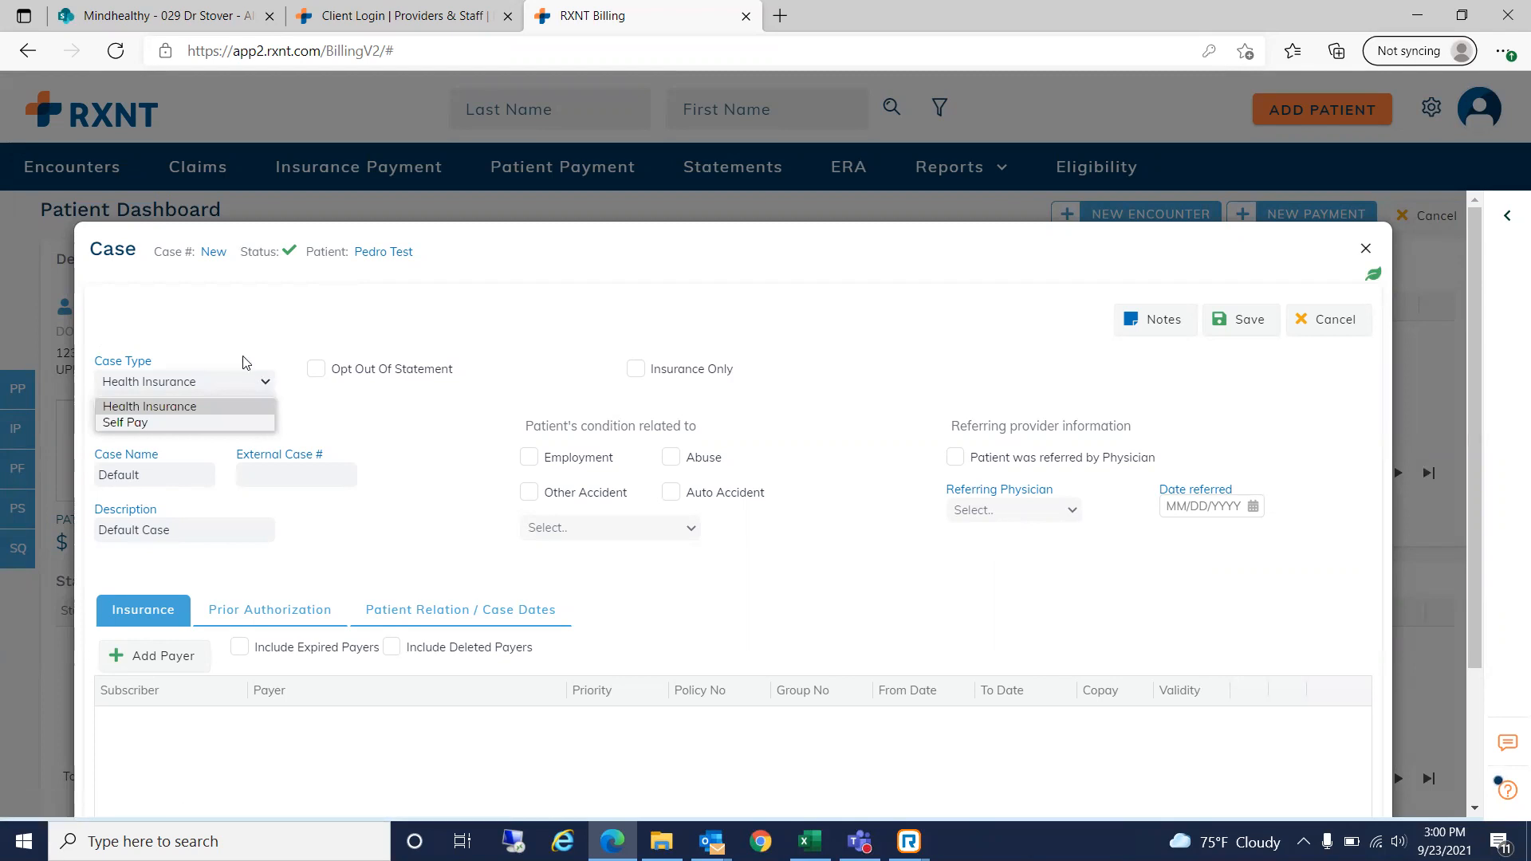
left_click(140, 423)
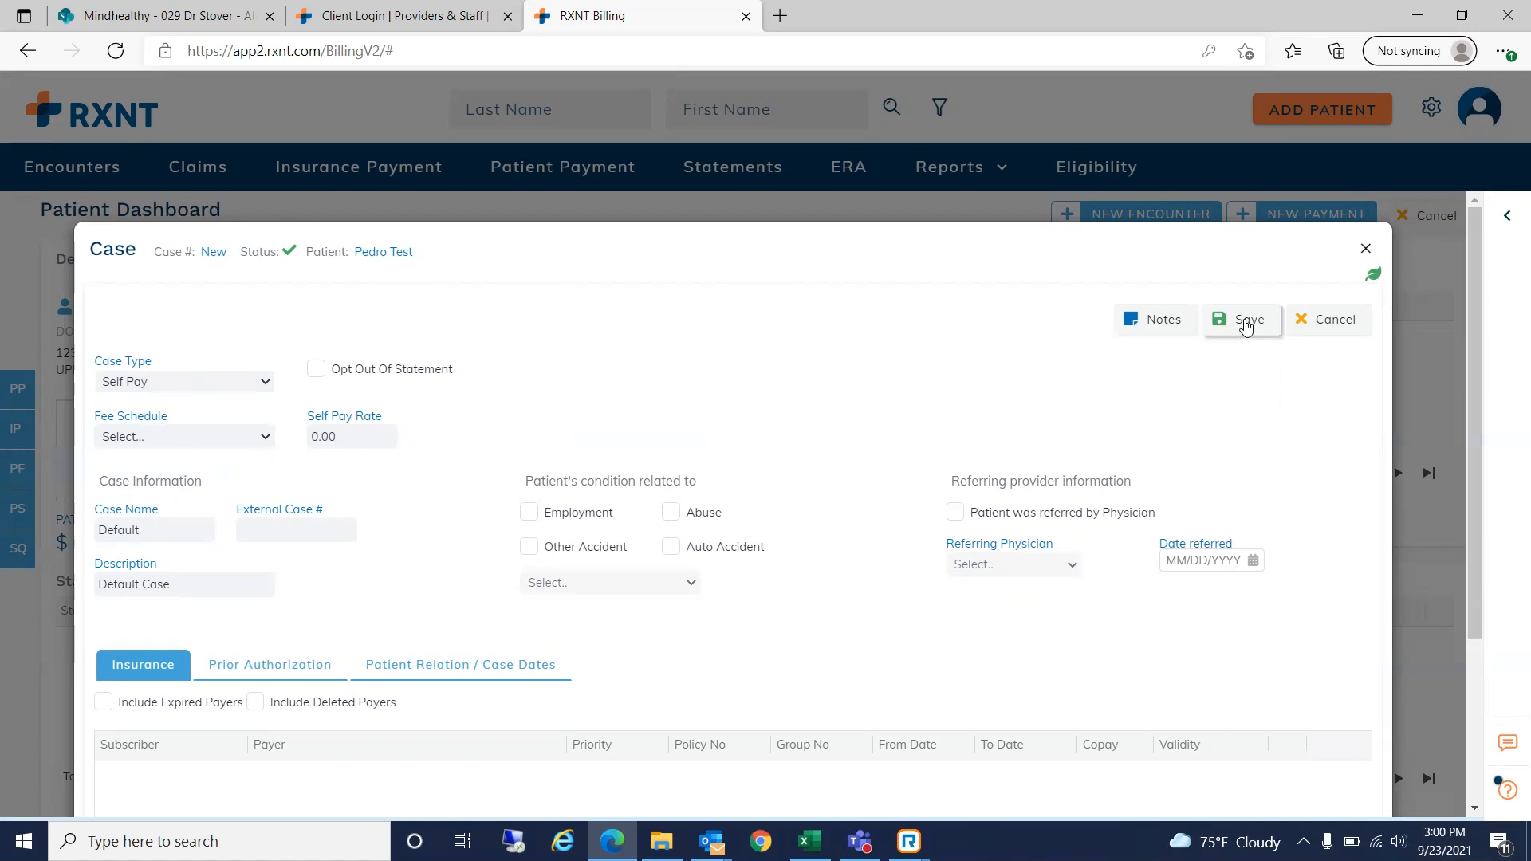
left_click(249, 383)
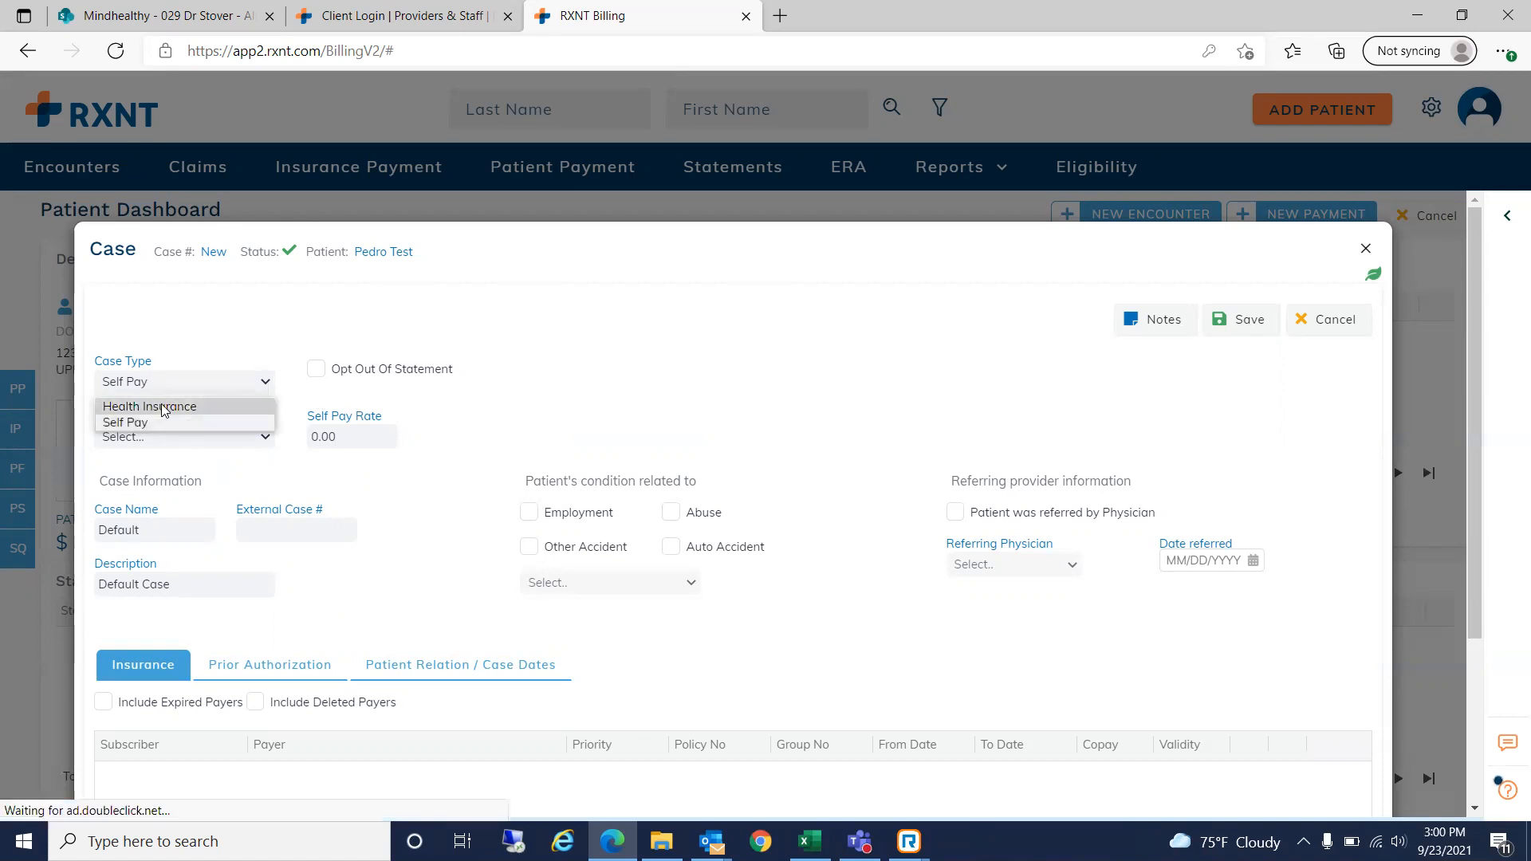
left_click(166, 406)
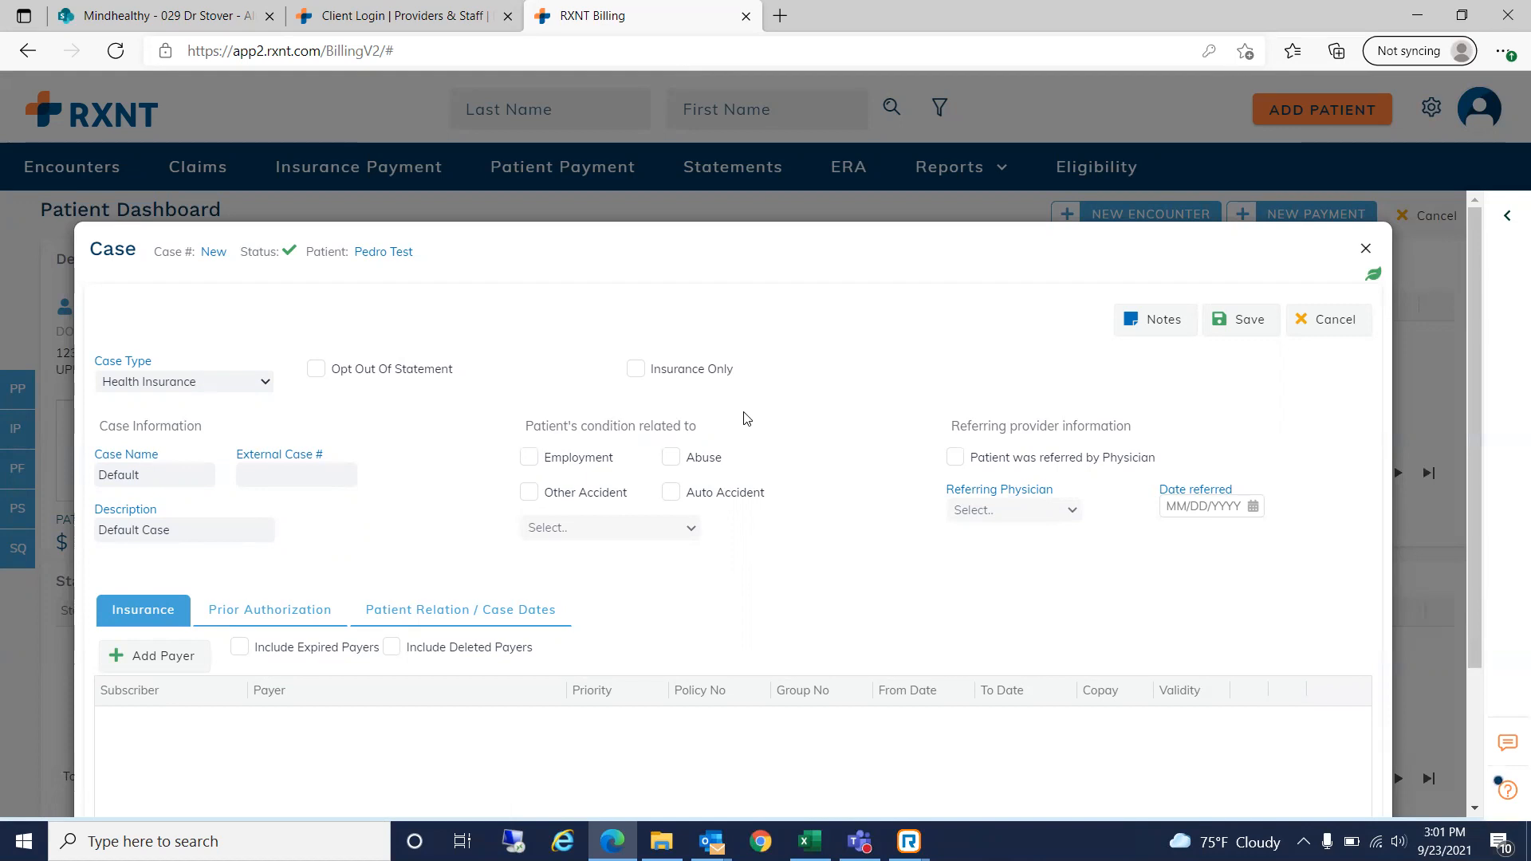
- Toggle the case's Insurance Only option on and off, and change the case name to BCBS
left_click(634, 370)
left_click(633, 371)
left_click(177, 477)
key("BackSpace")
key("BackSpace")
key("BackSpace")
key("BackSpace")
key("BackSpace")
key("BackSpace")
key("BackSpace")
type("BCBS")
left_click(205, 485)
- Add a payer to the case with the Self subscriber and Blue Cross Blue Shield North Carolina as the payer
scroll(326, 543, "down", 3)
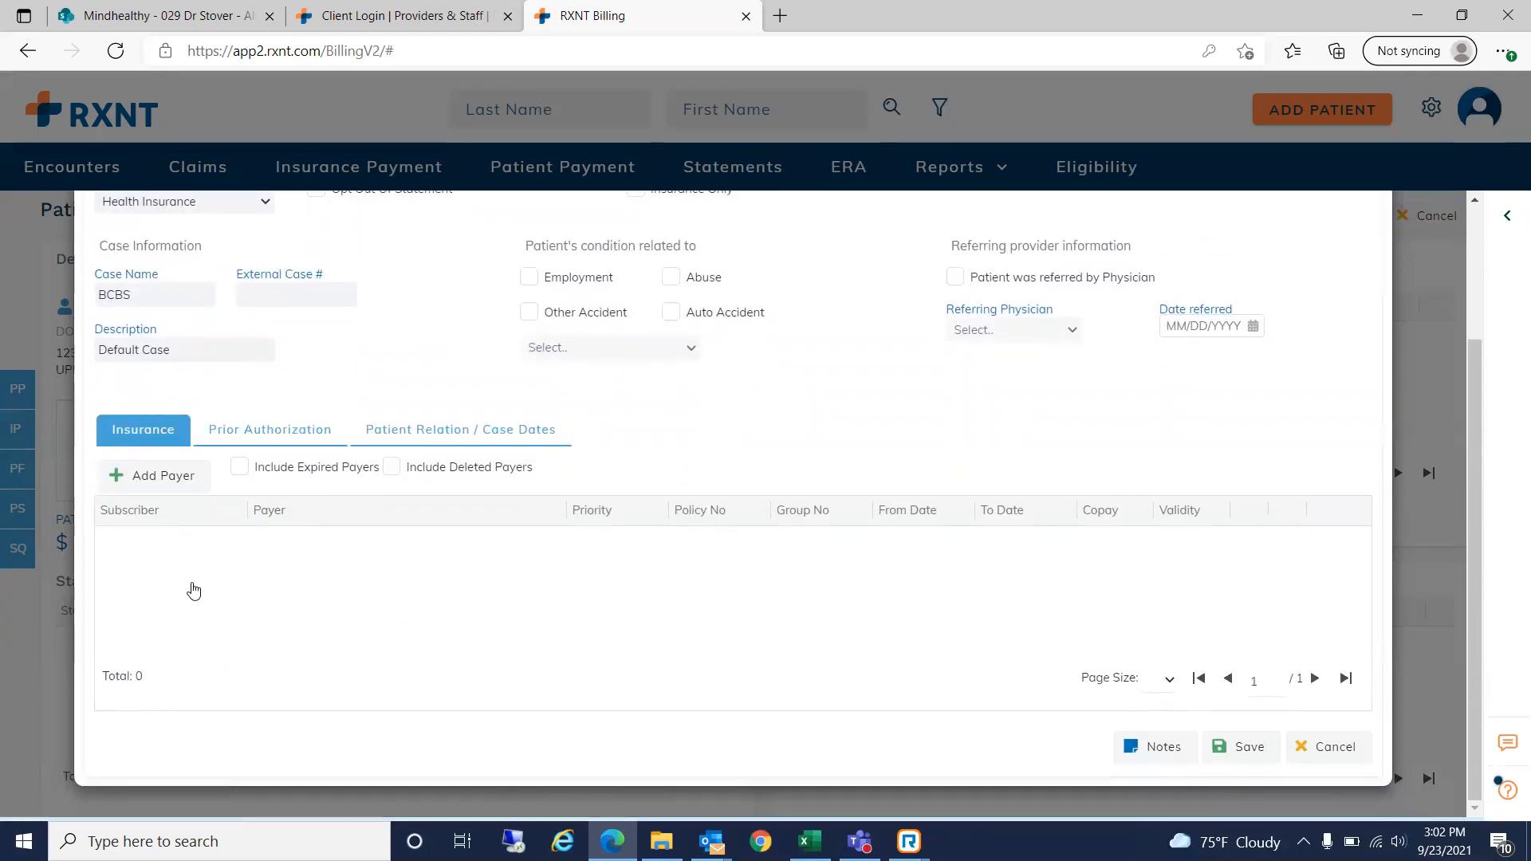
left_click(162, 483)
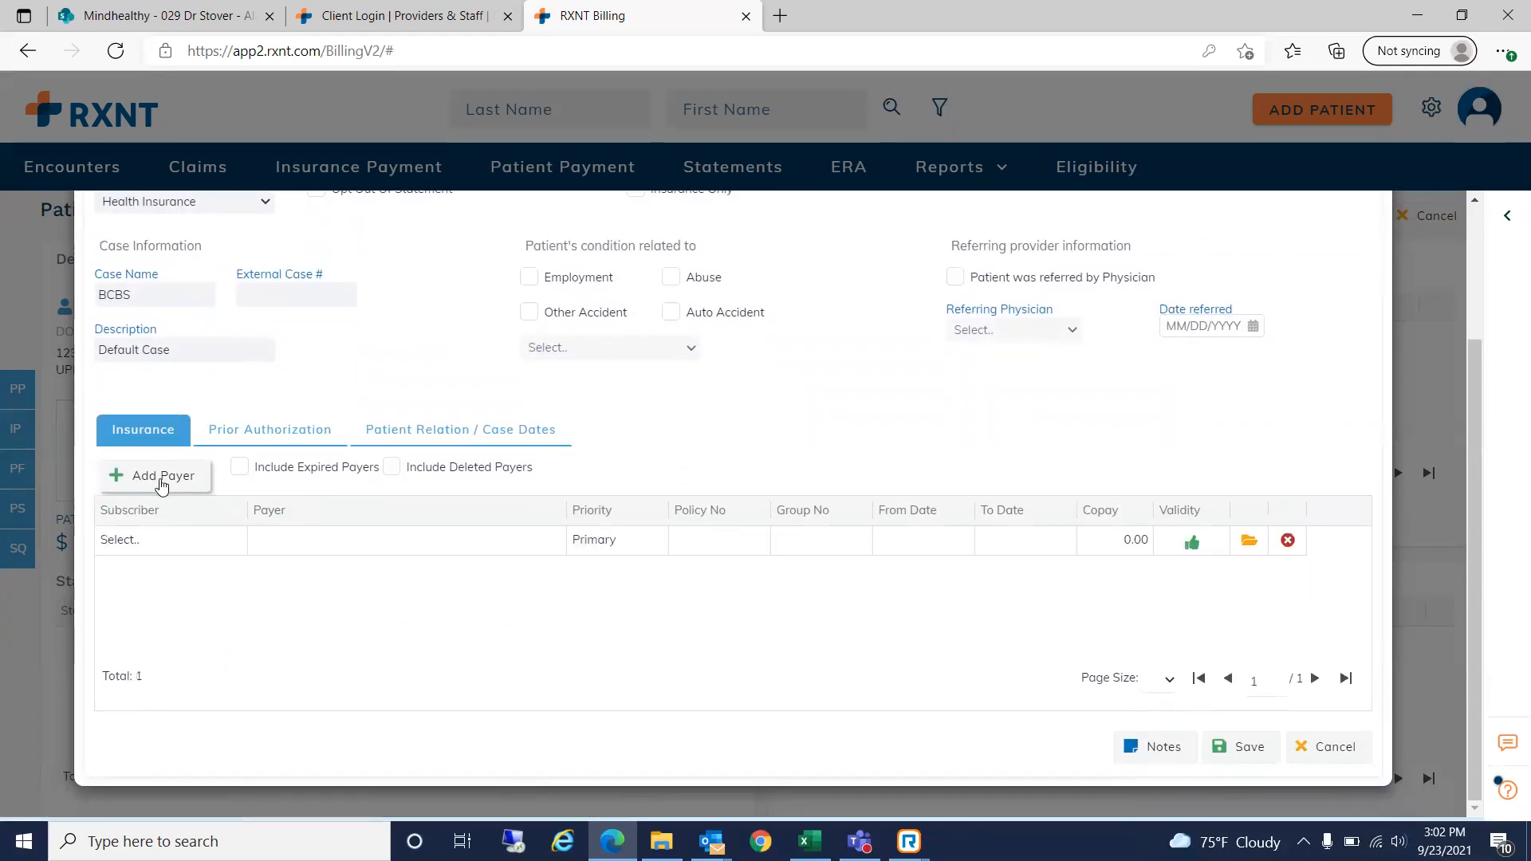
left_click(209, 550)
left_click(209, 551)
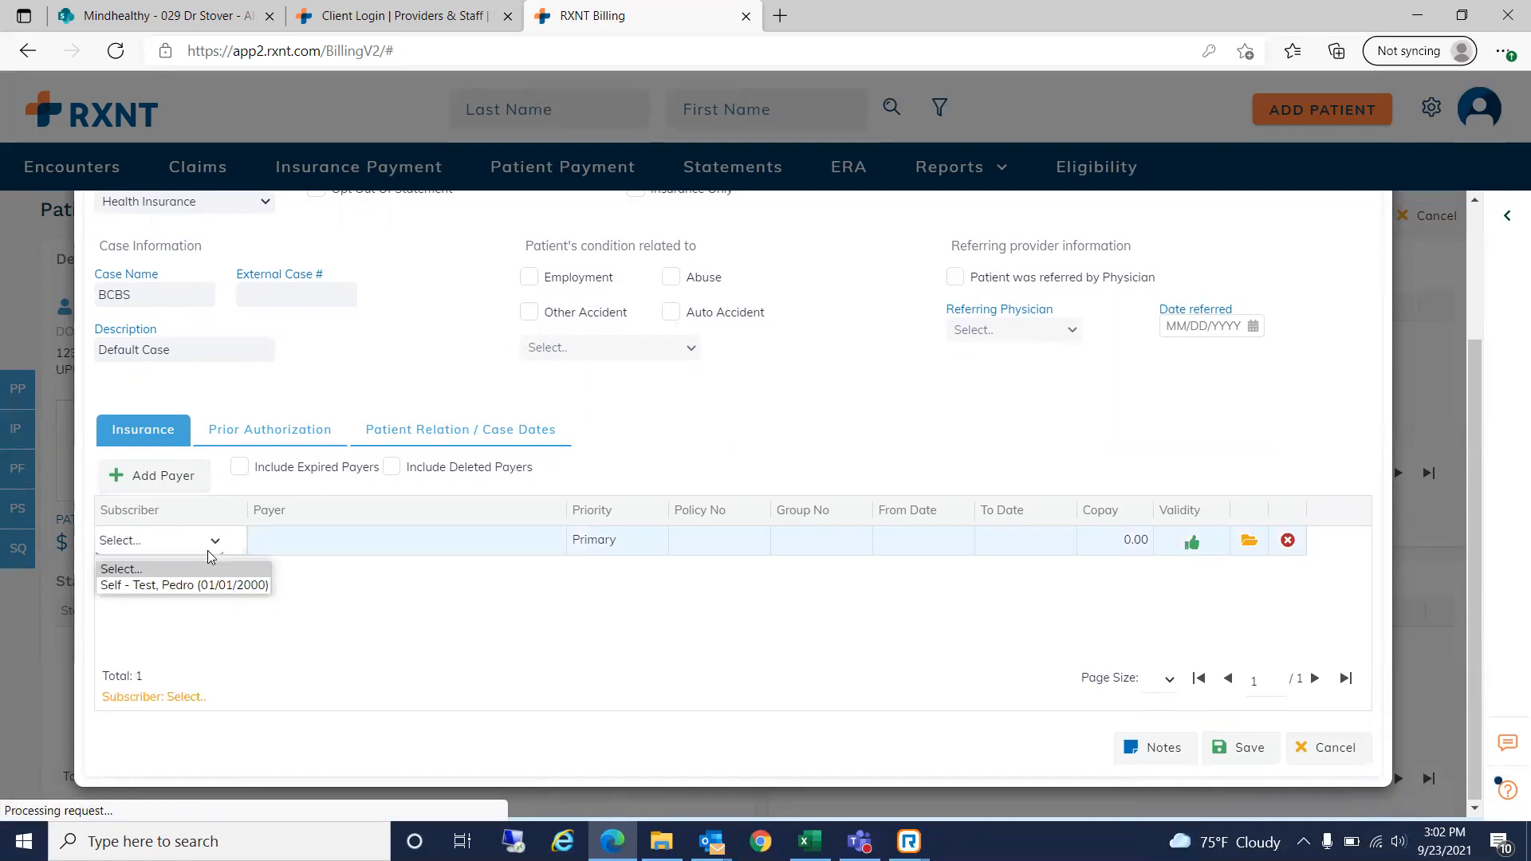
left_click(156, 589)
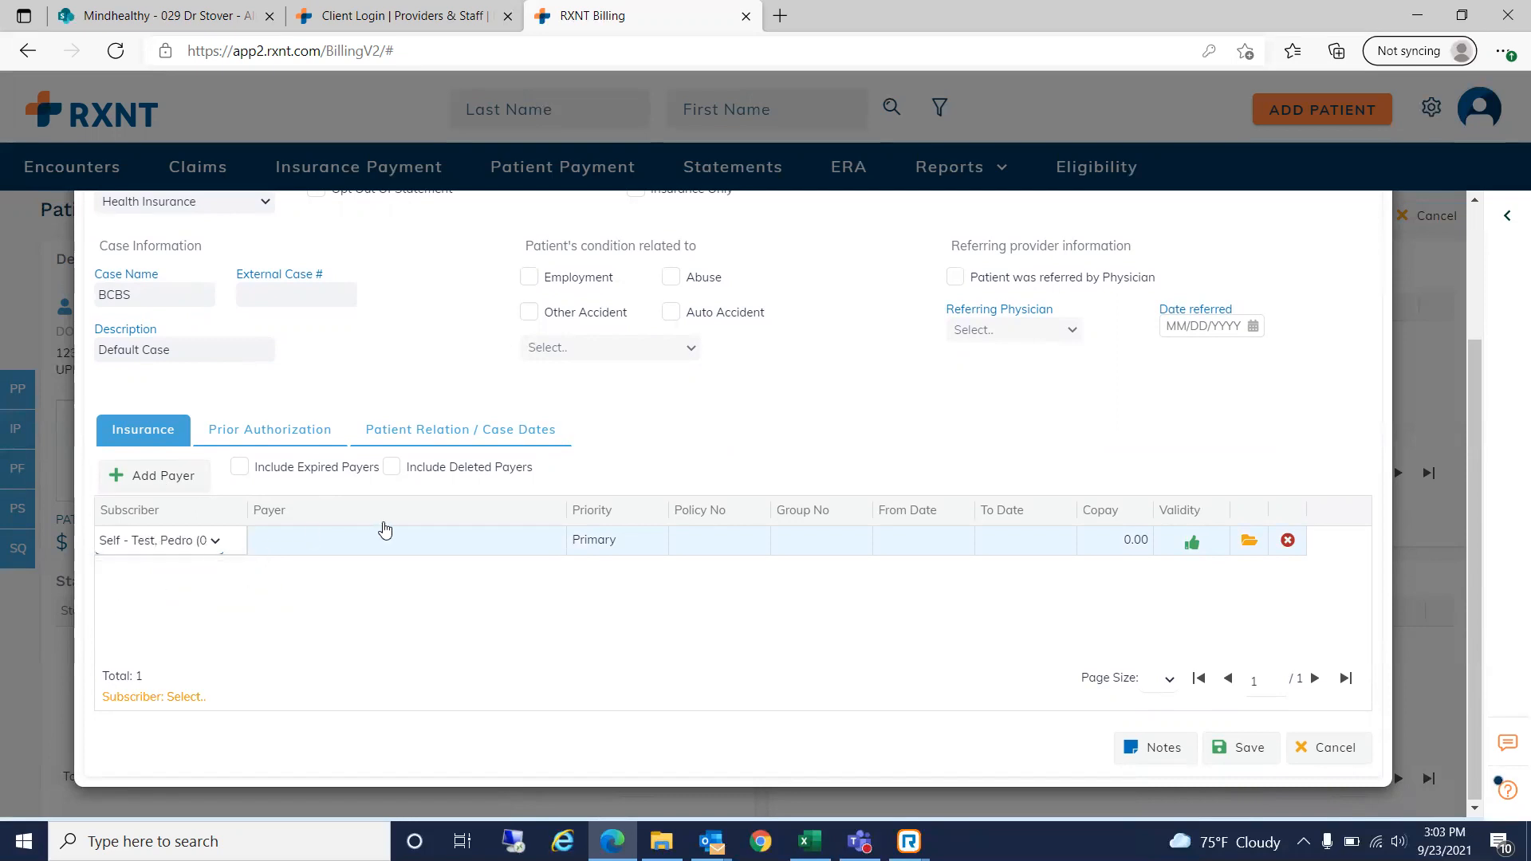
left_click(355, 542)
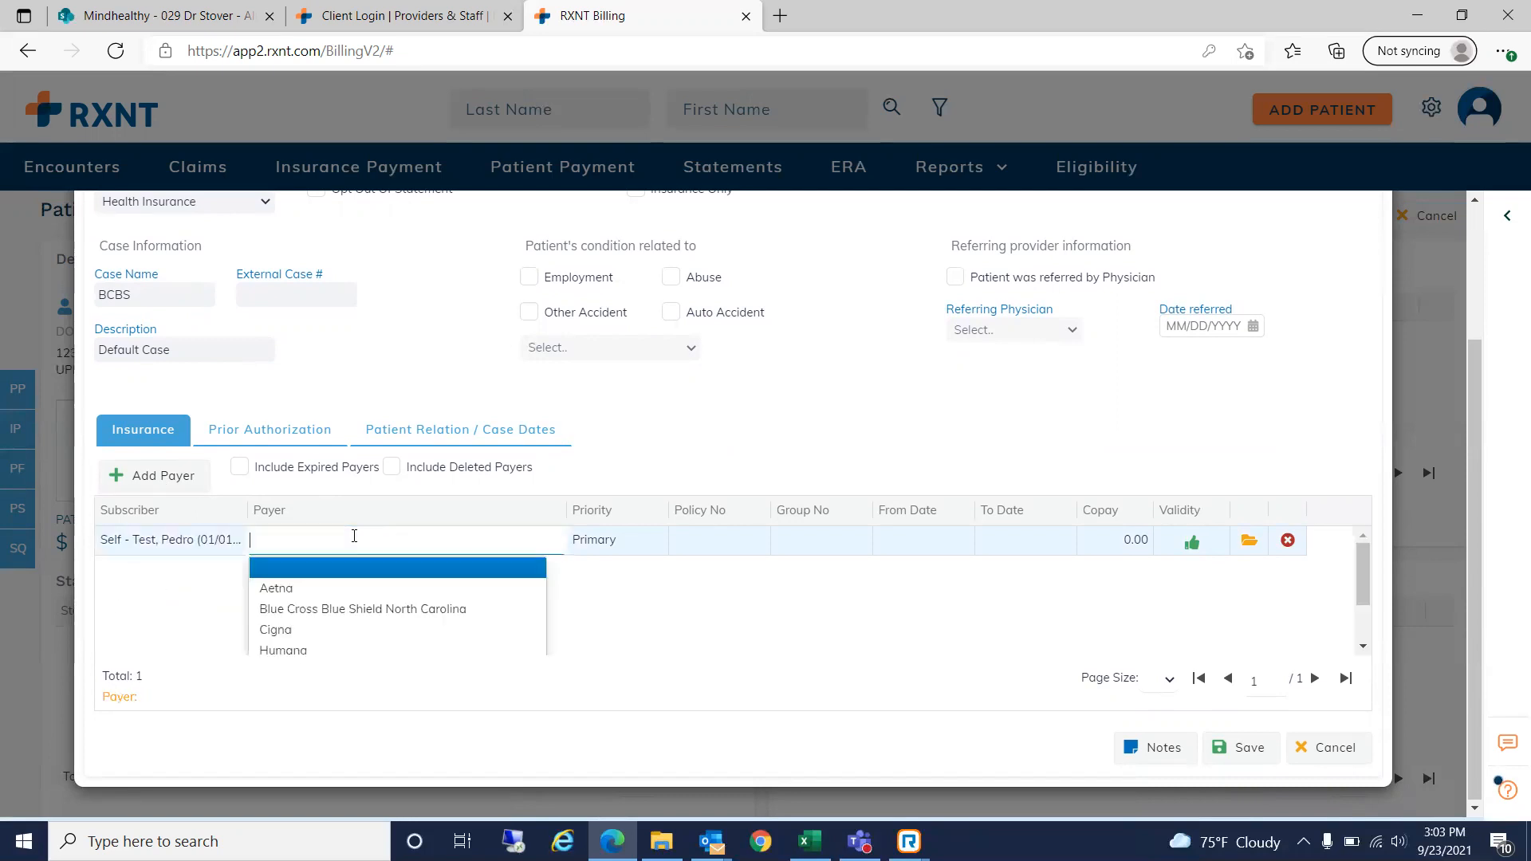
left_click(351, 611)
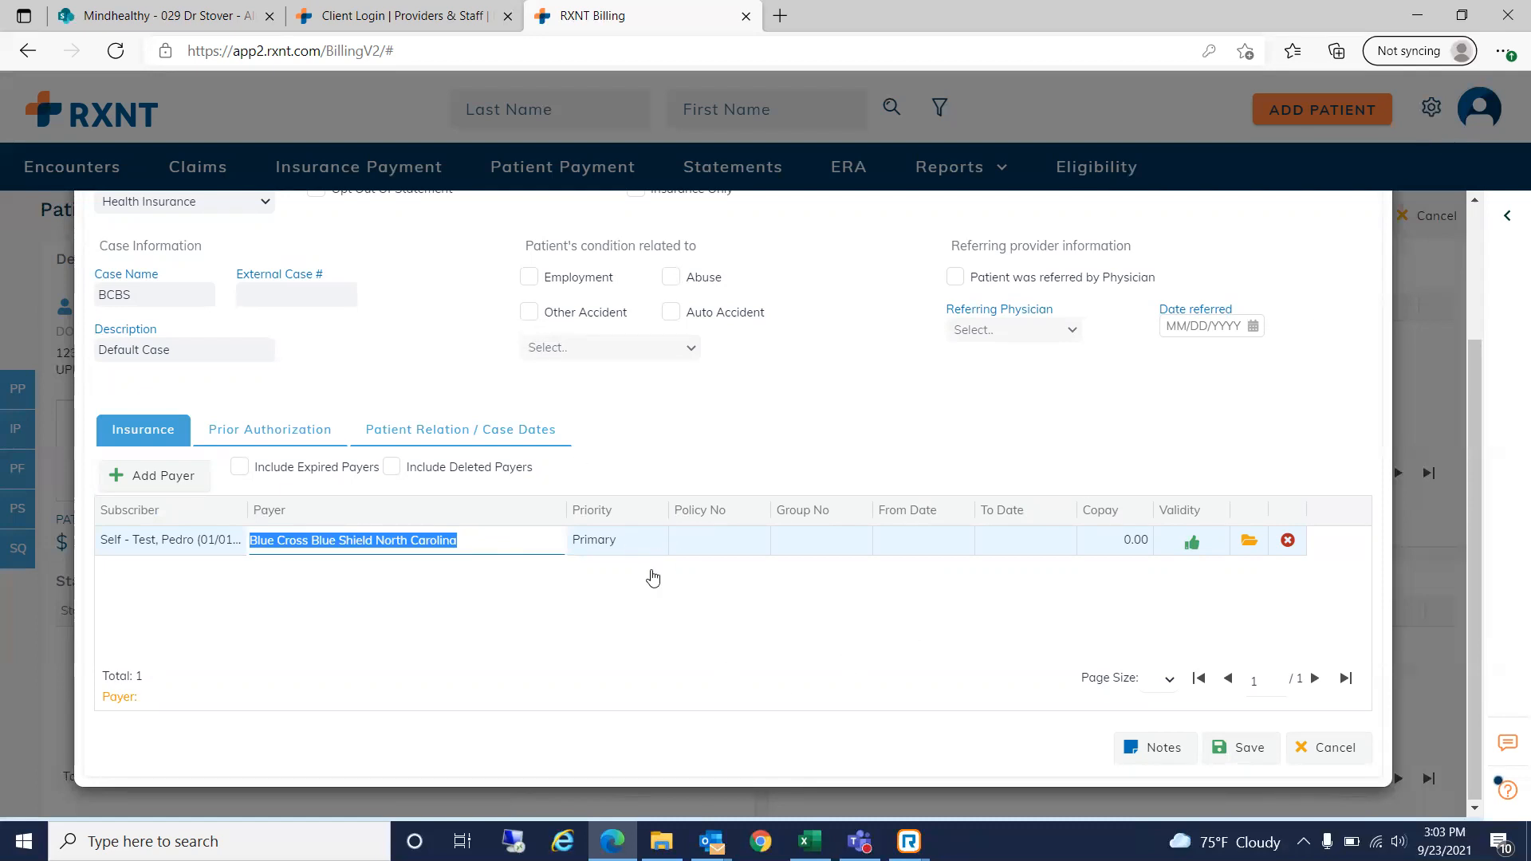
- Keep the payer's priority as Primary, enter the policy number, leave the group number blank and set the From Date to 09/01/2021
left_click(643, 541)
left_click(647, 544)
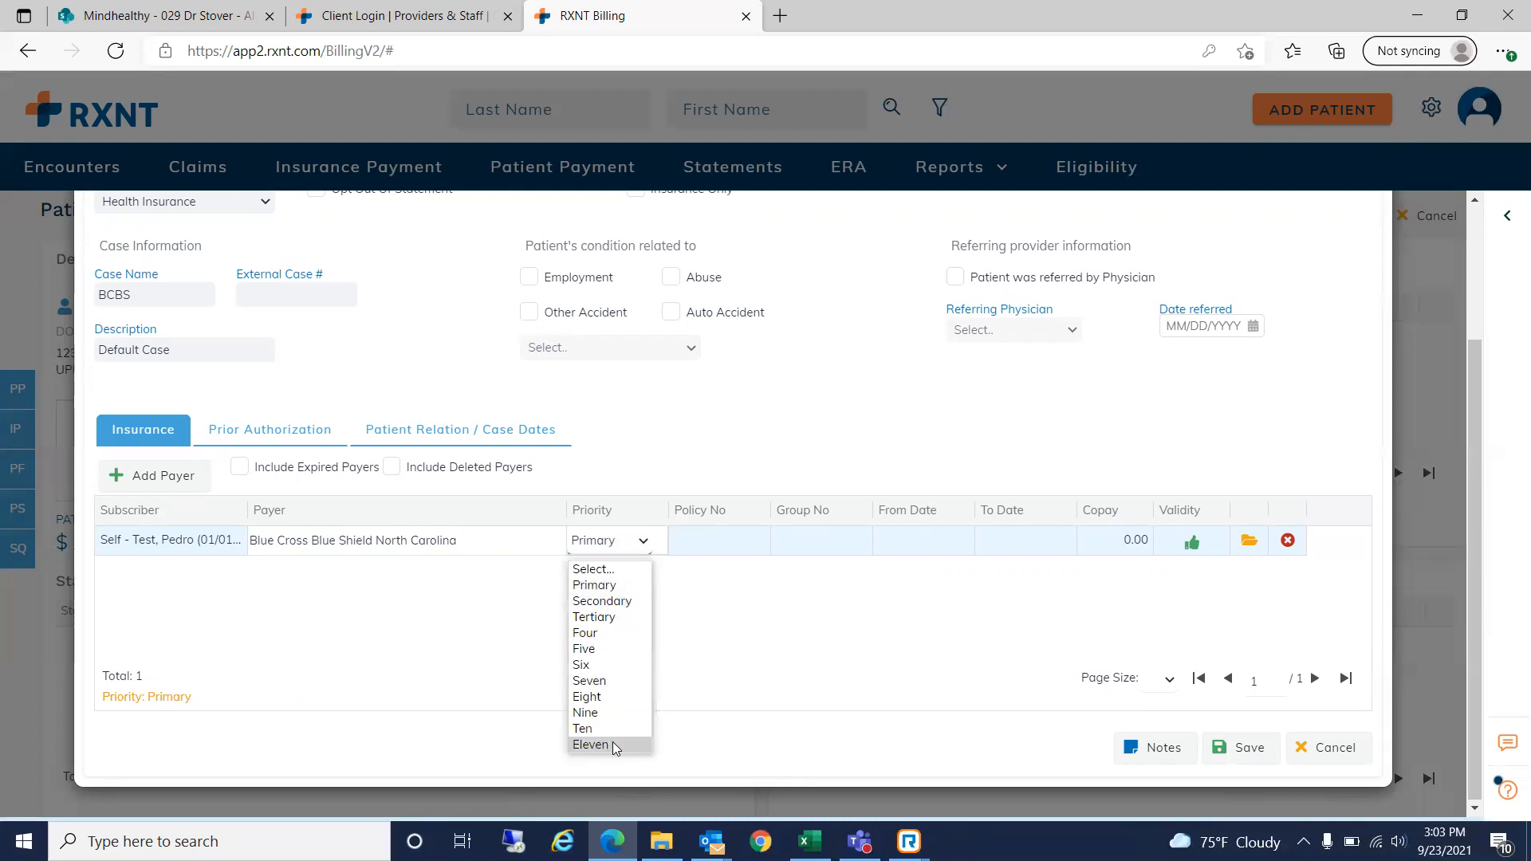
left_click(620, 587)
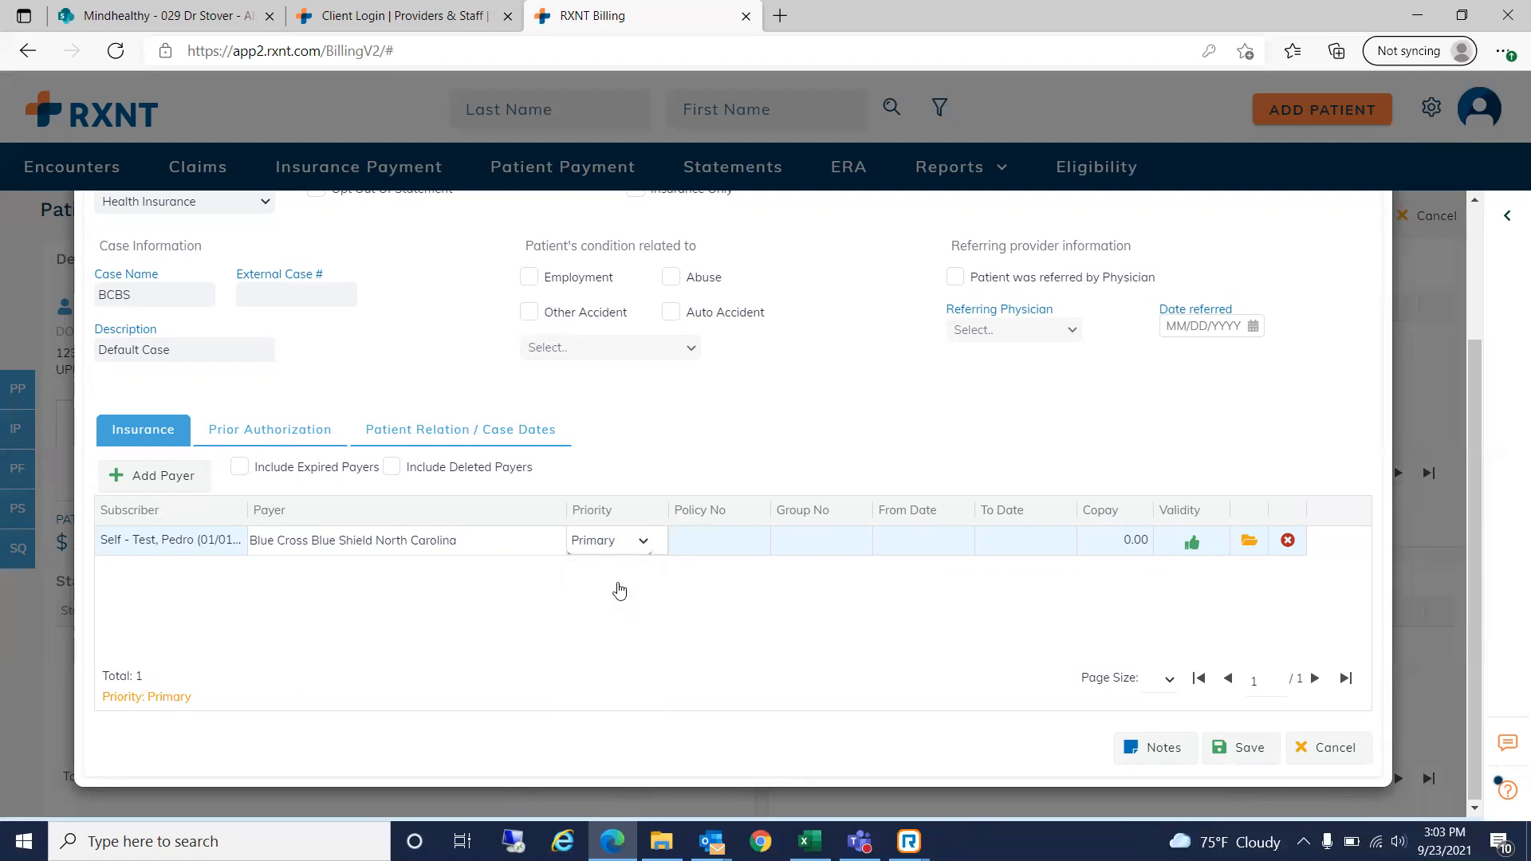
left_click(715, 543)
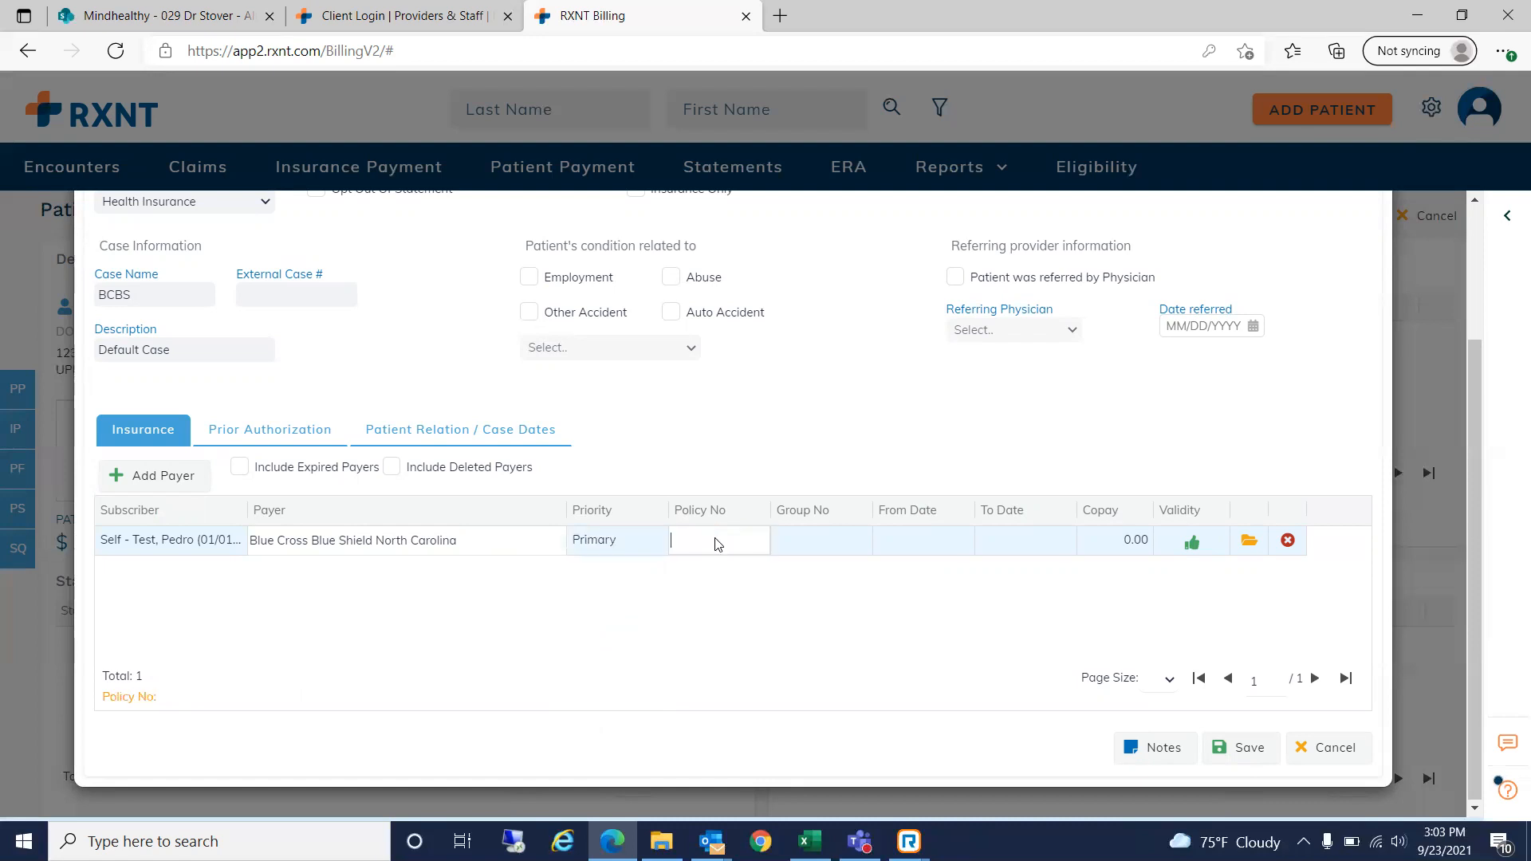
type("123456789")
left_click(843, 542)
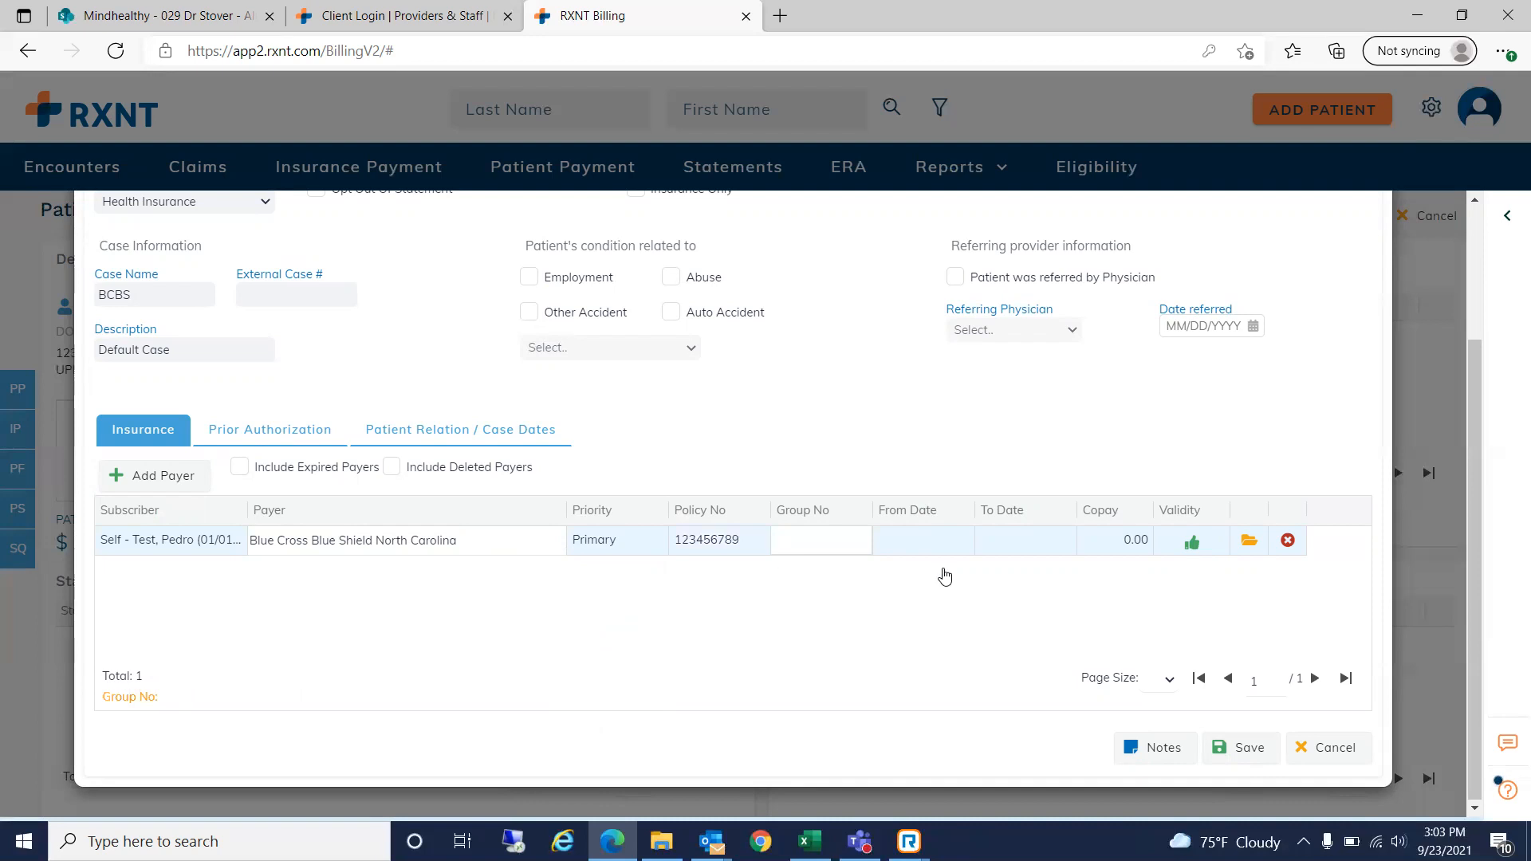
left_click(921, 542)
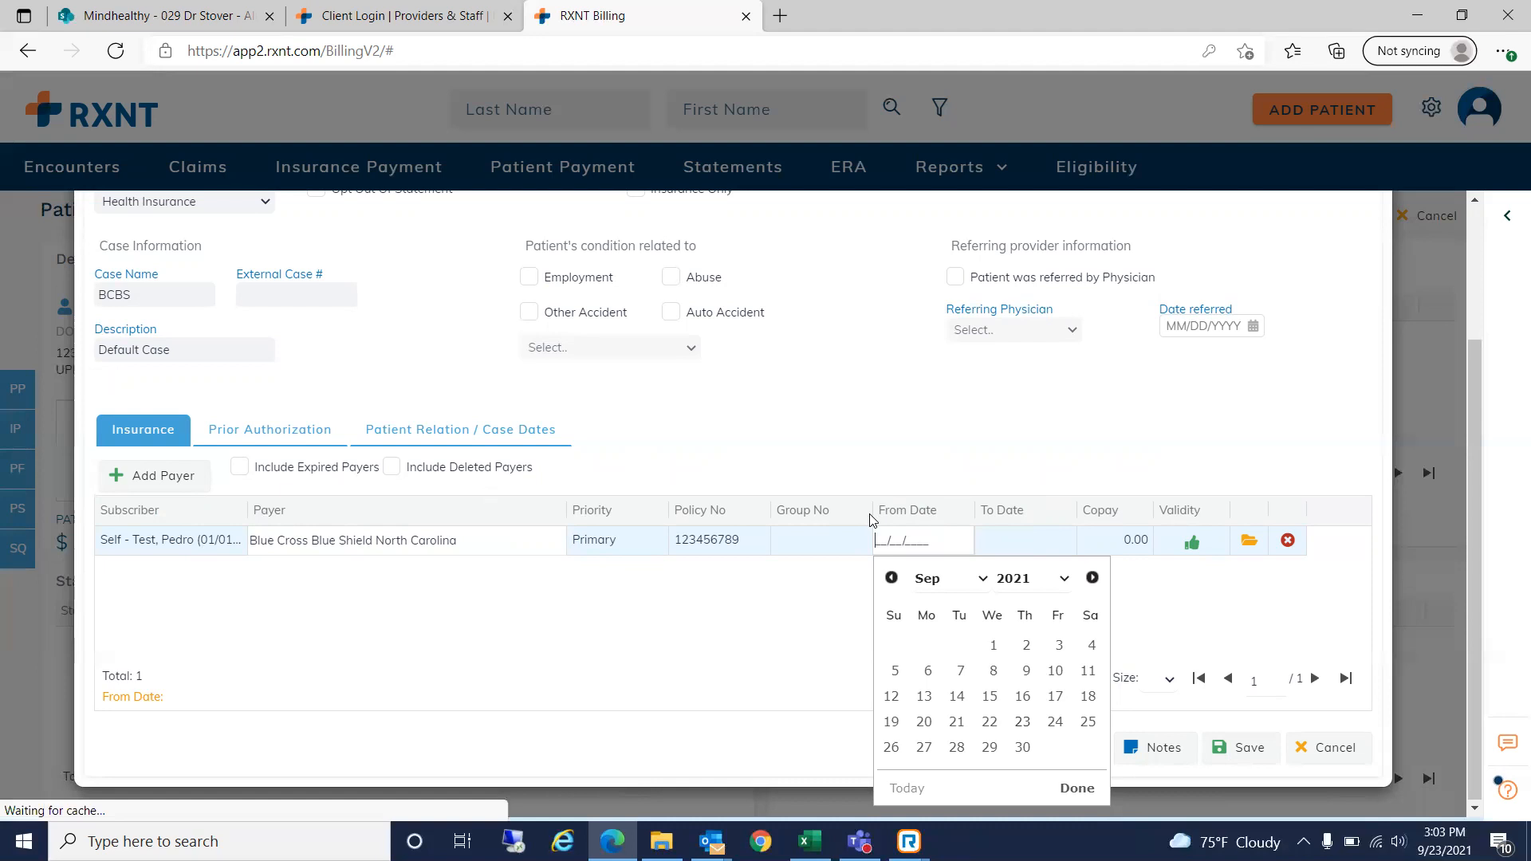
left_click(993, 646)
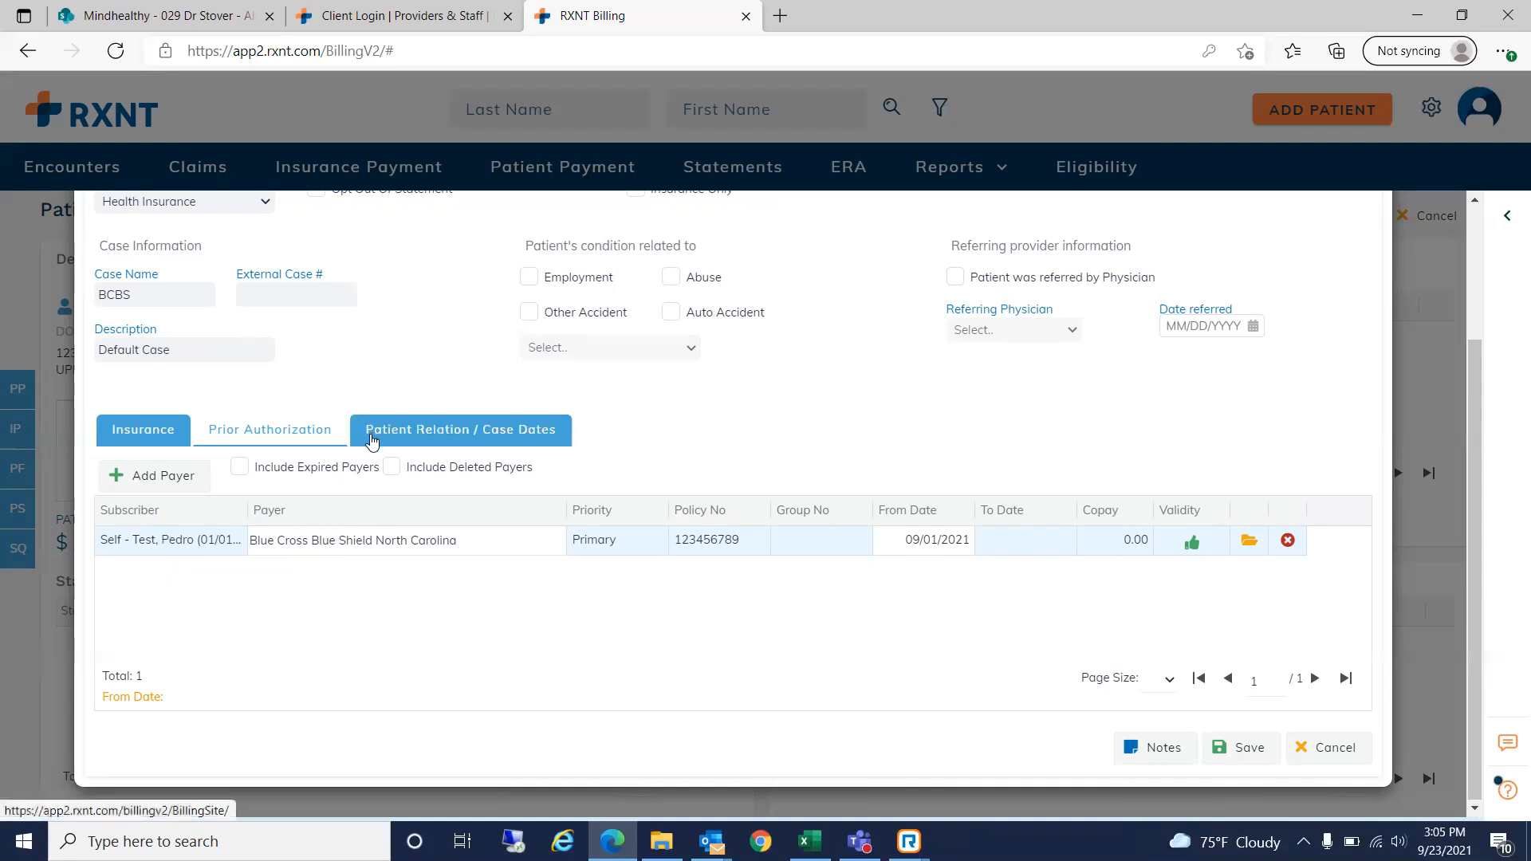
- Start a new patient relation for the case, set the relationship to Child and try to save the profile
left_click(459, 438)
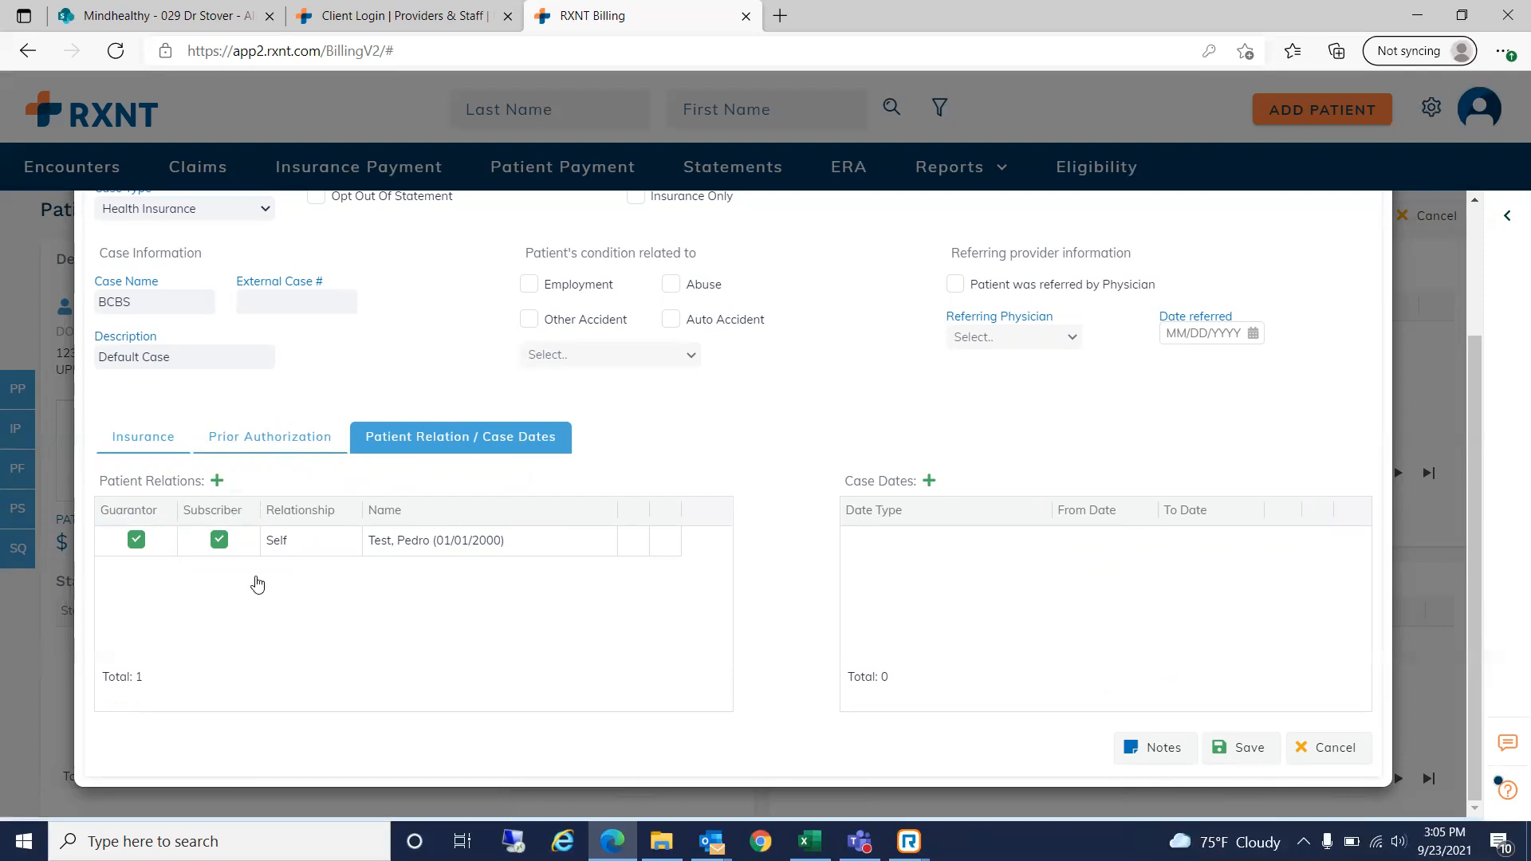
left_click(216, 480)
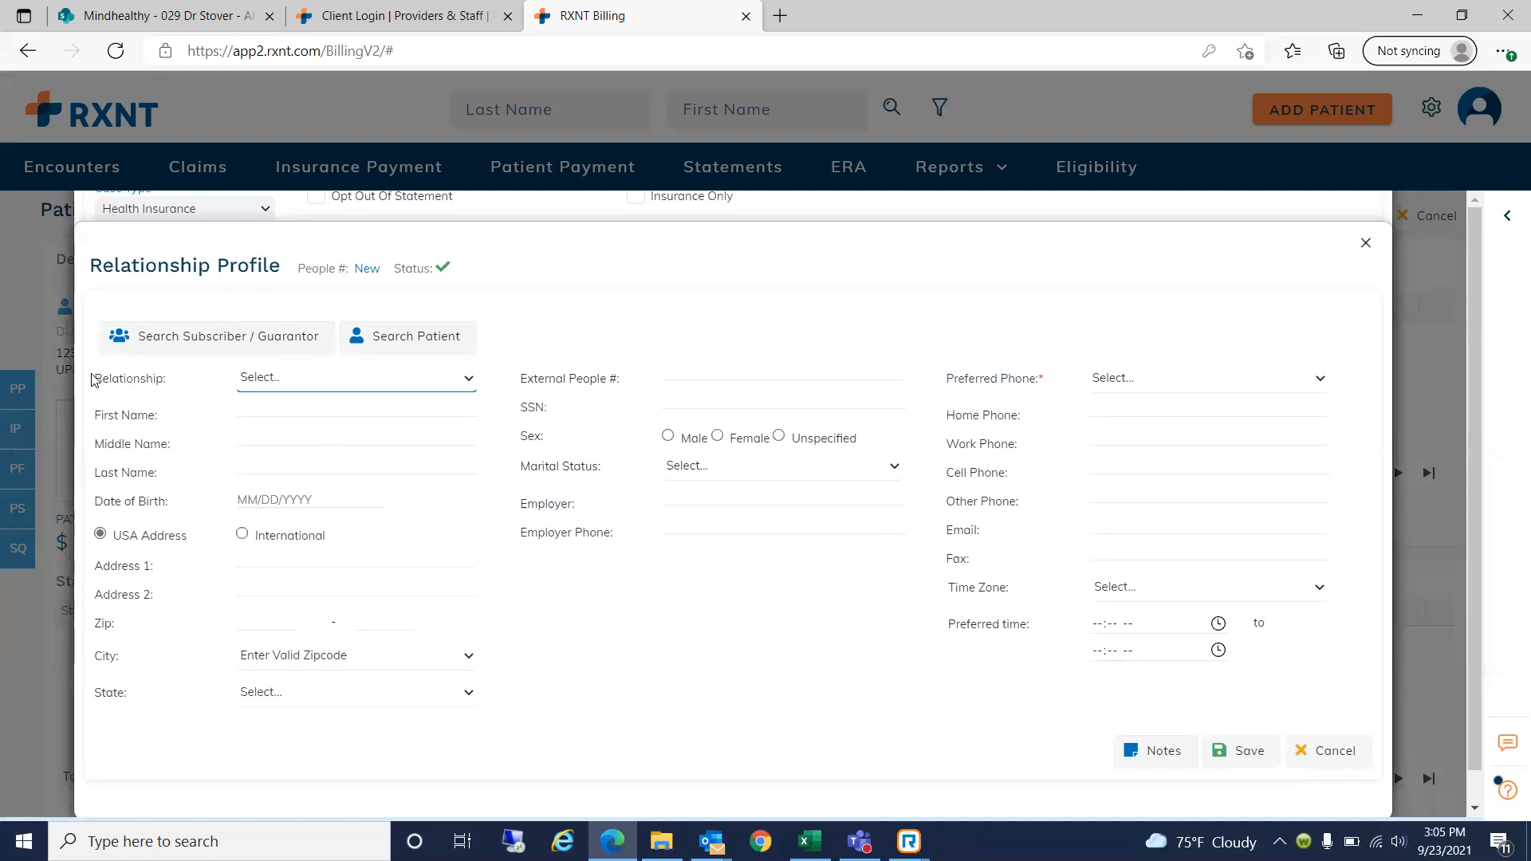
left_click_drag(90, 378, 177, 387)
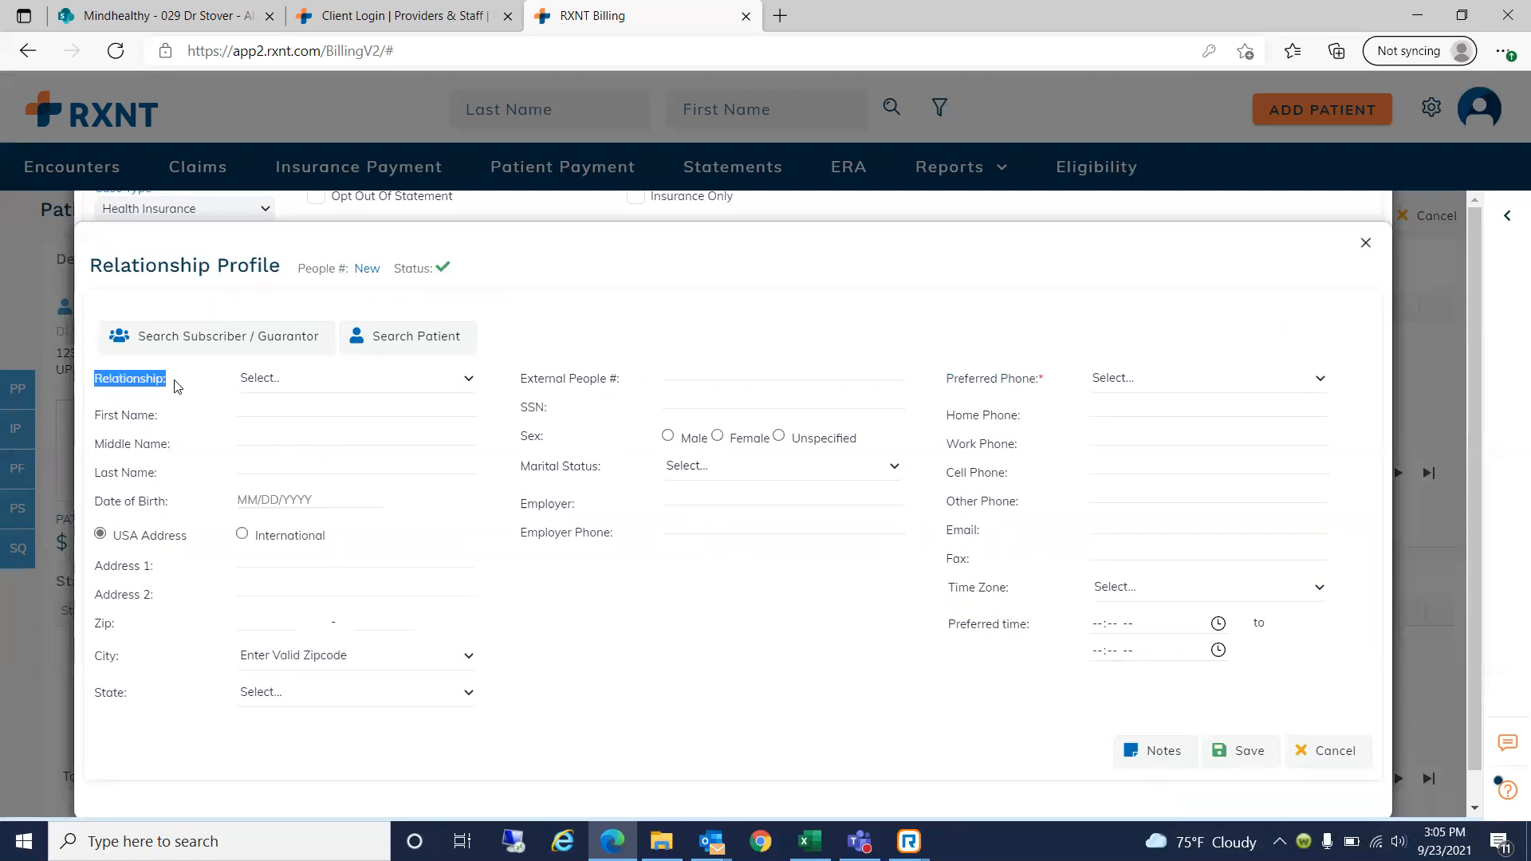
left_click(177, 386)
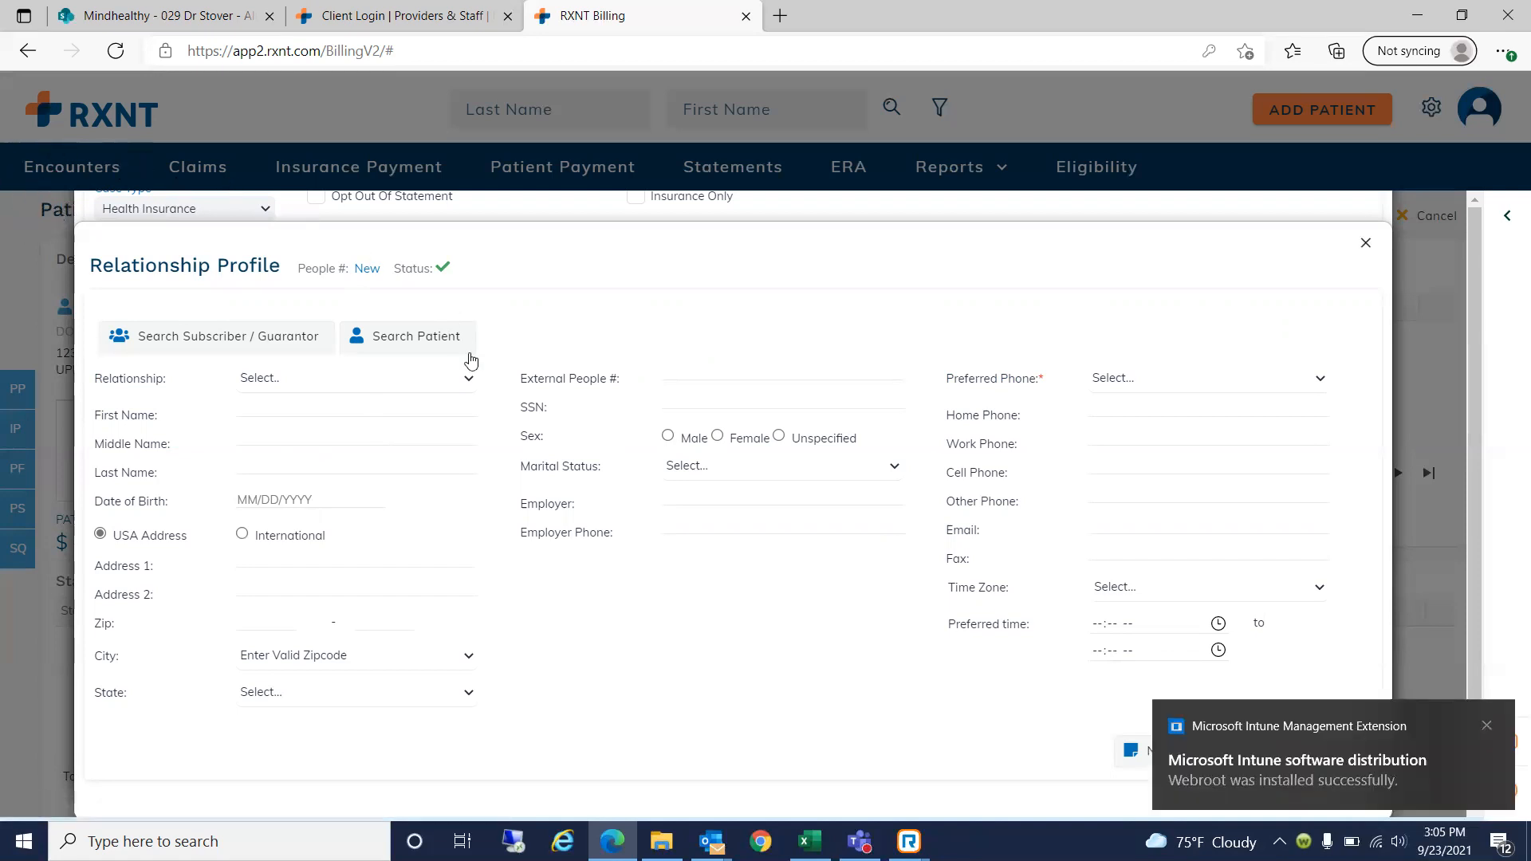
left_click(450, 381)
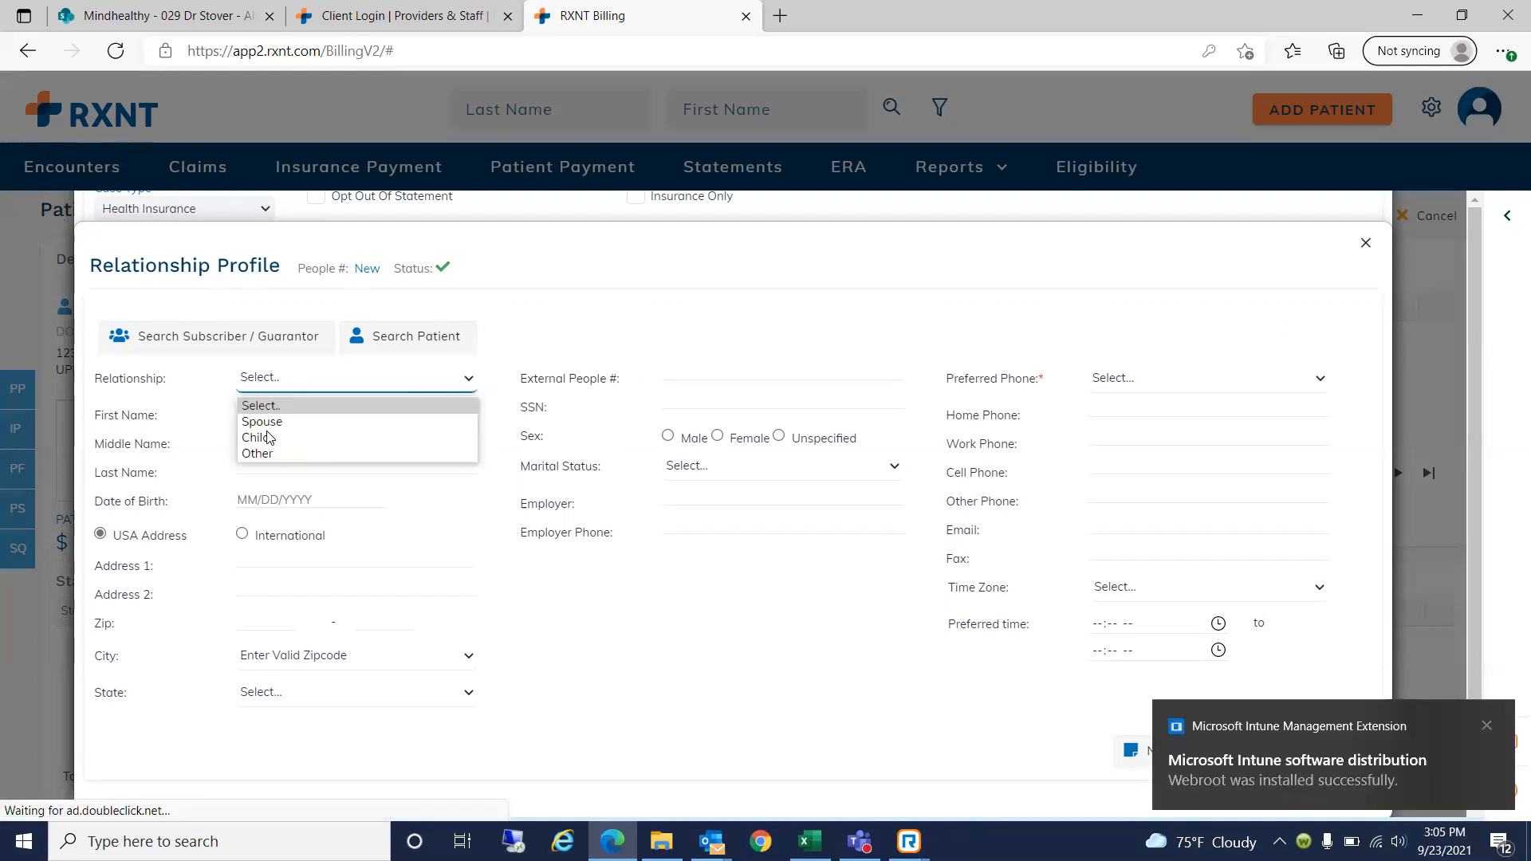
left_click(262, 437)
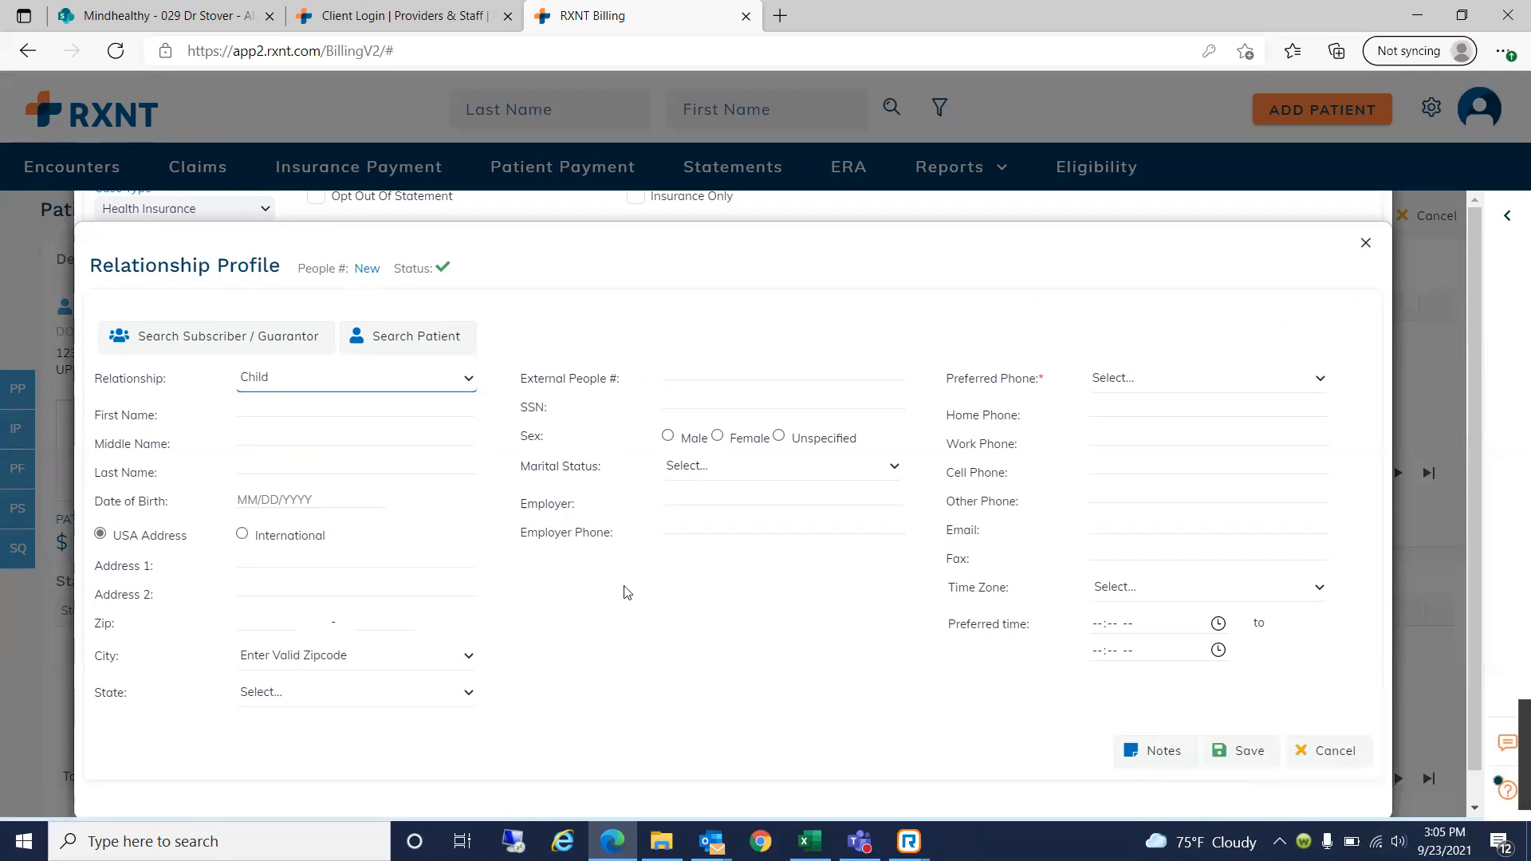
left_click(1248, 750)
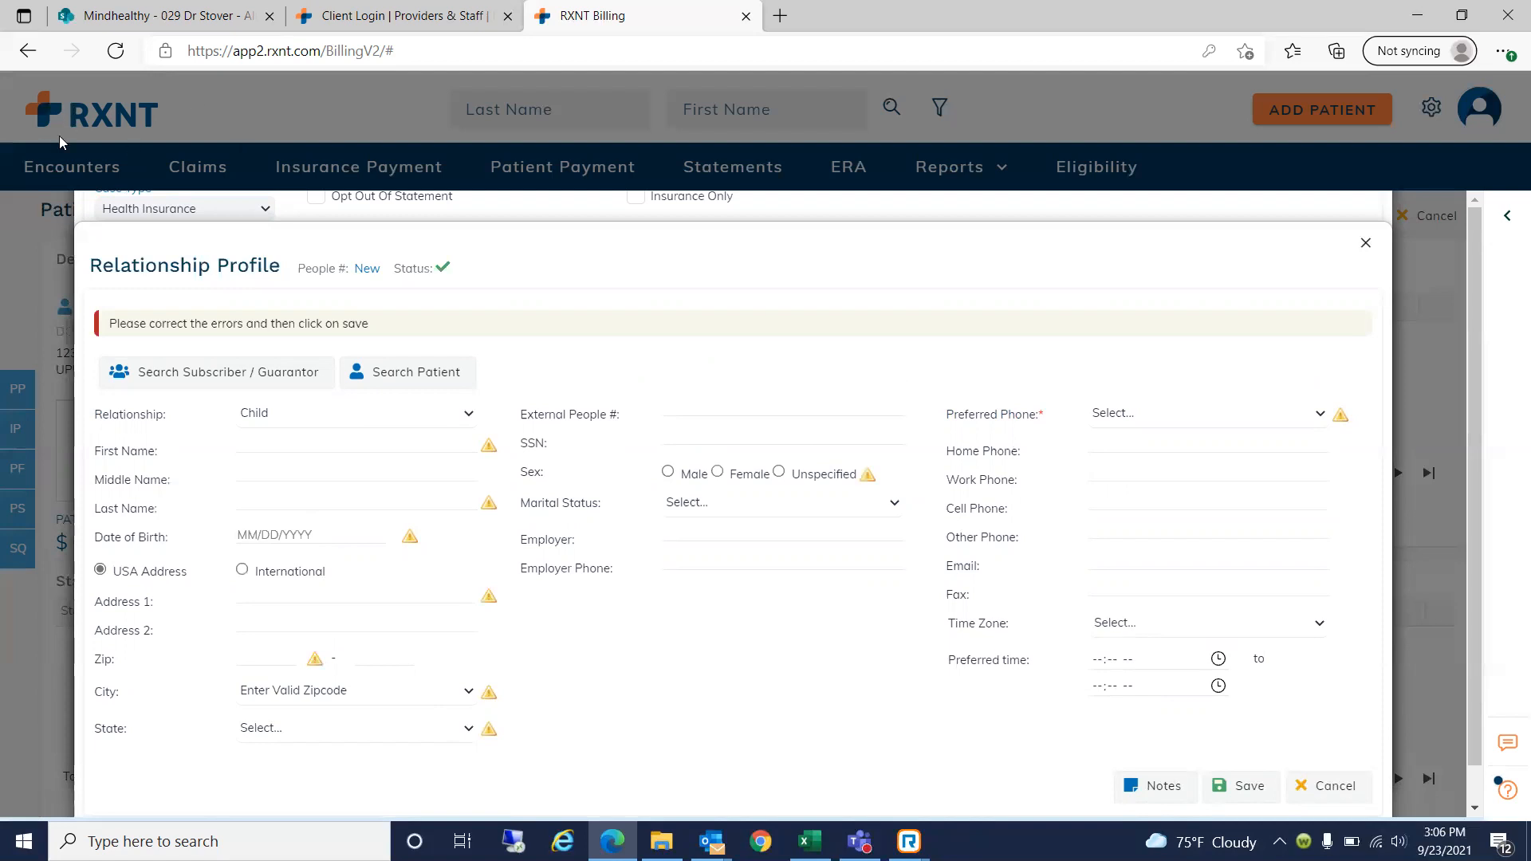
- Review the relationship choices, keep Child selected and cancel the Relationship Profile
left_click(454, 420)
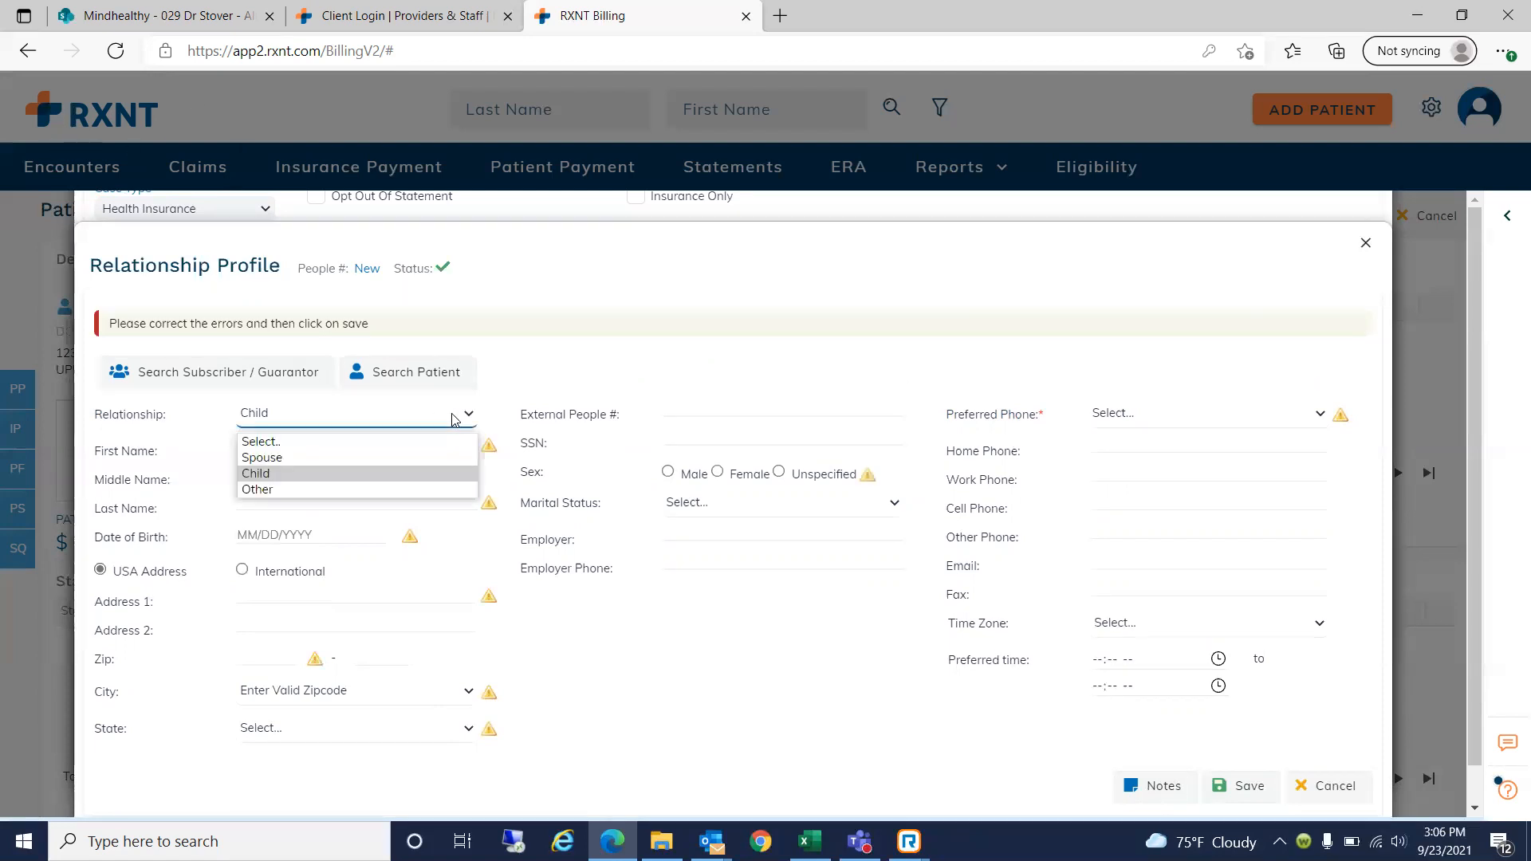
left_click(266, 476)
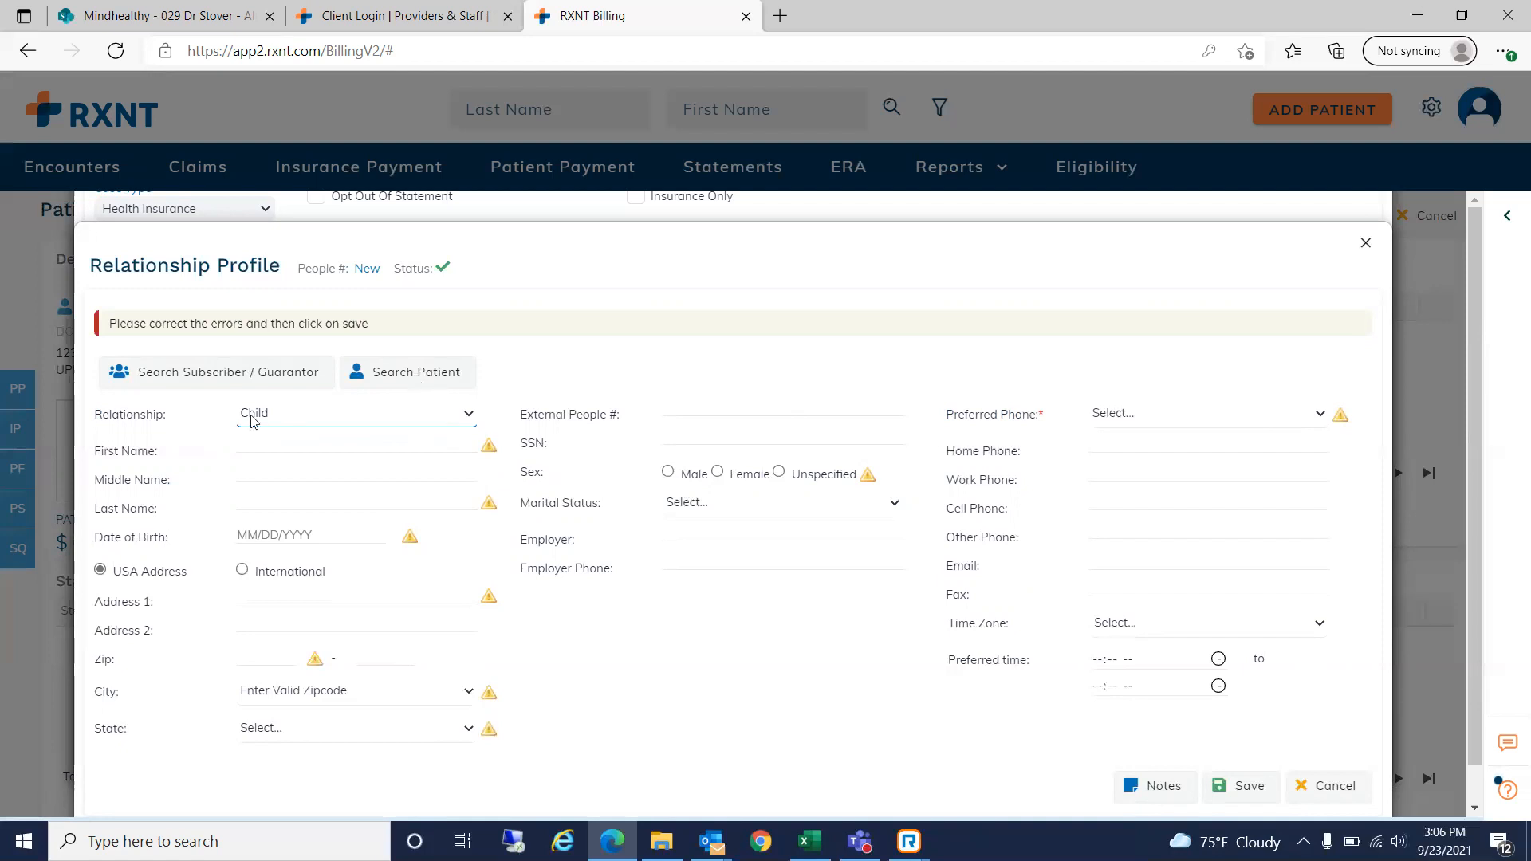
left_click(431, 378)
left_click(1333, 787)
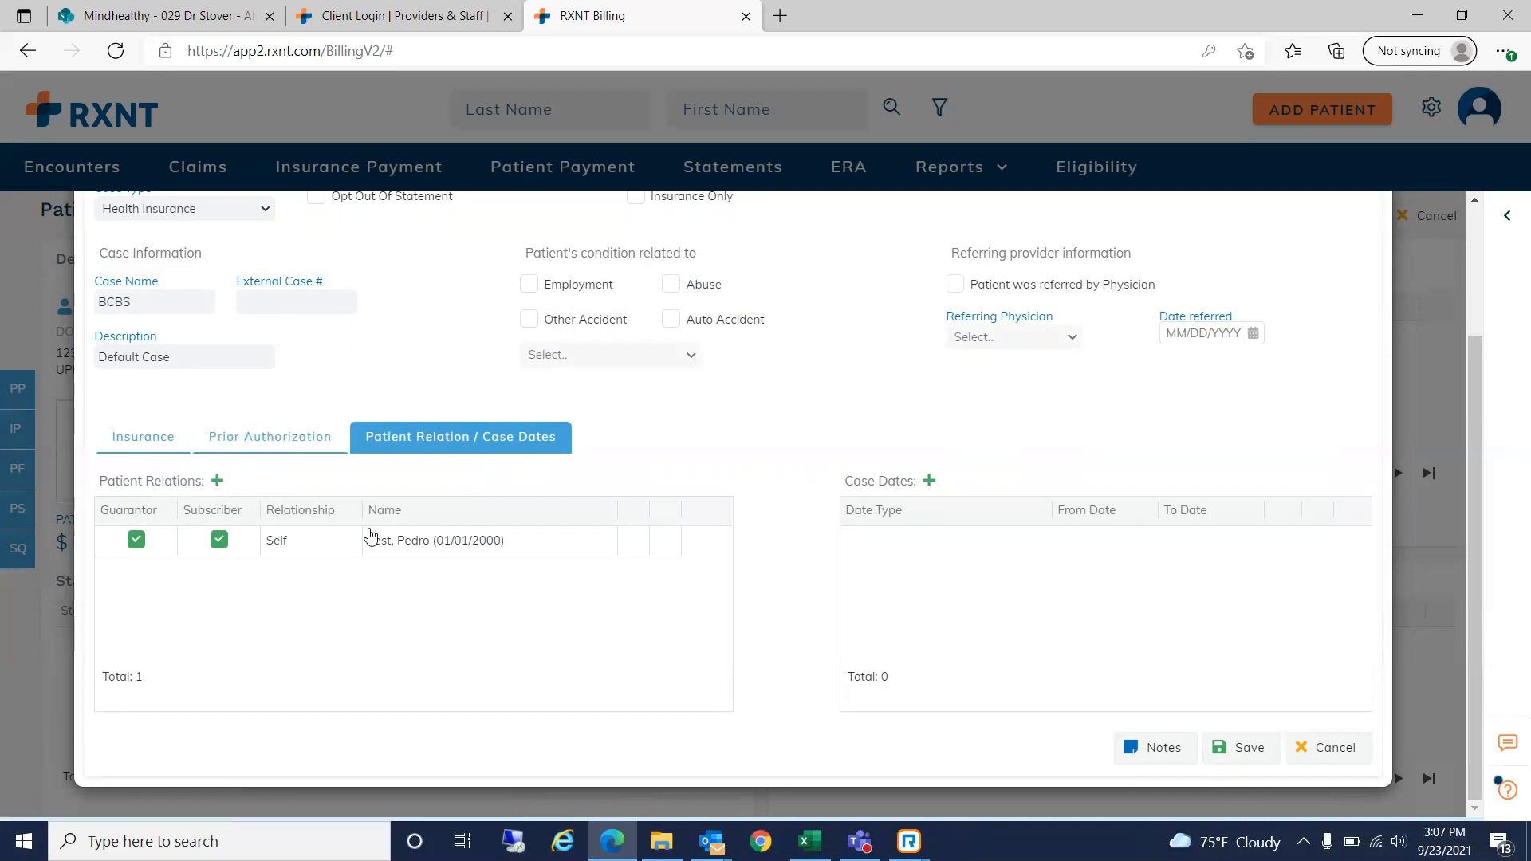
- Check the subscriber options of the case's Blue Cross Blue Shield North Carolina payer and keep the Self subscriber
left_click(139, 439)
left_click(220, 558)
left_click(215, 548)
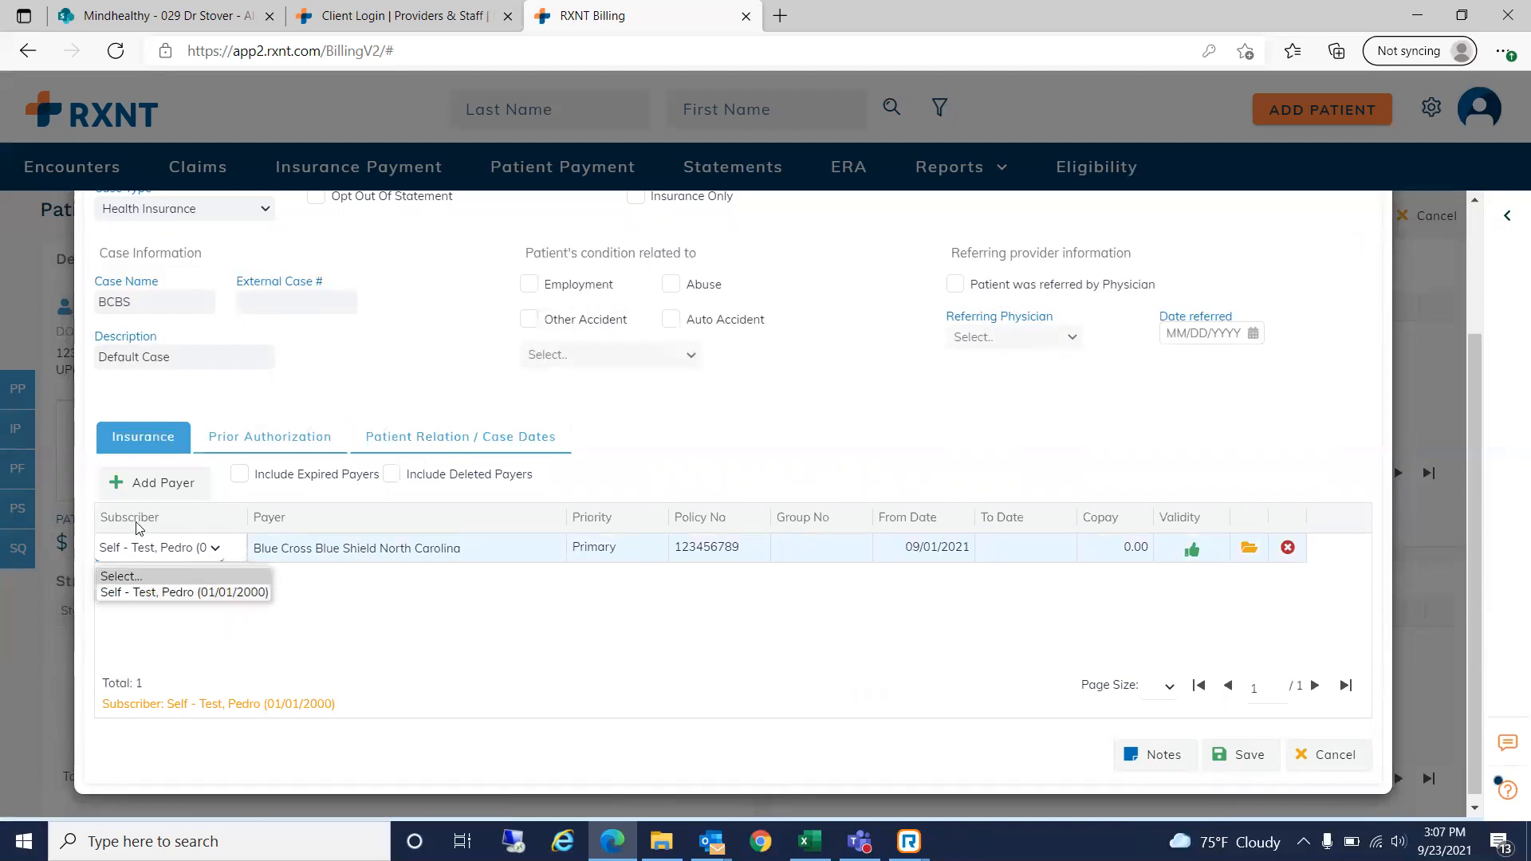
left_click(204, 594)
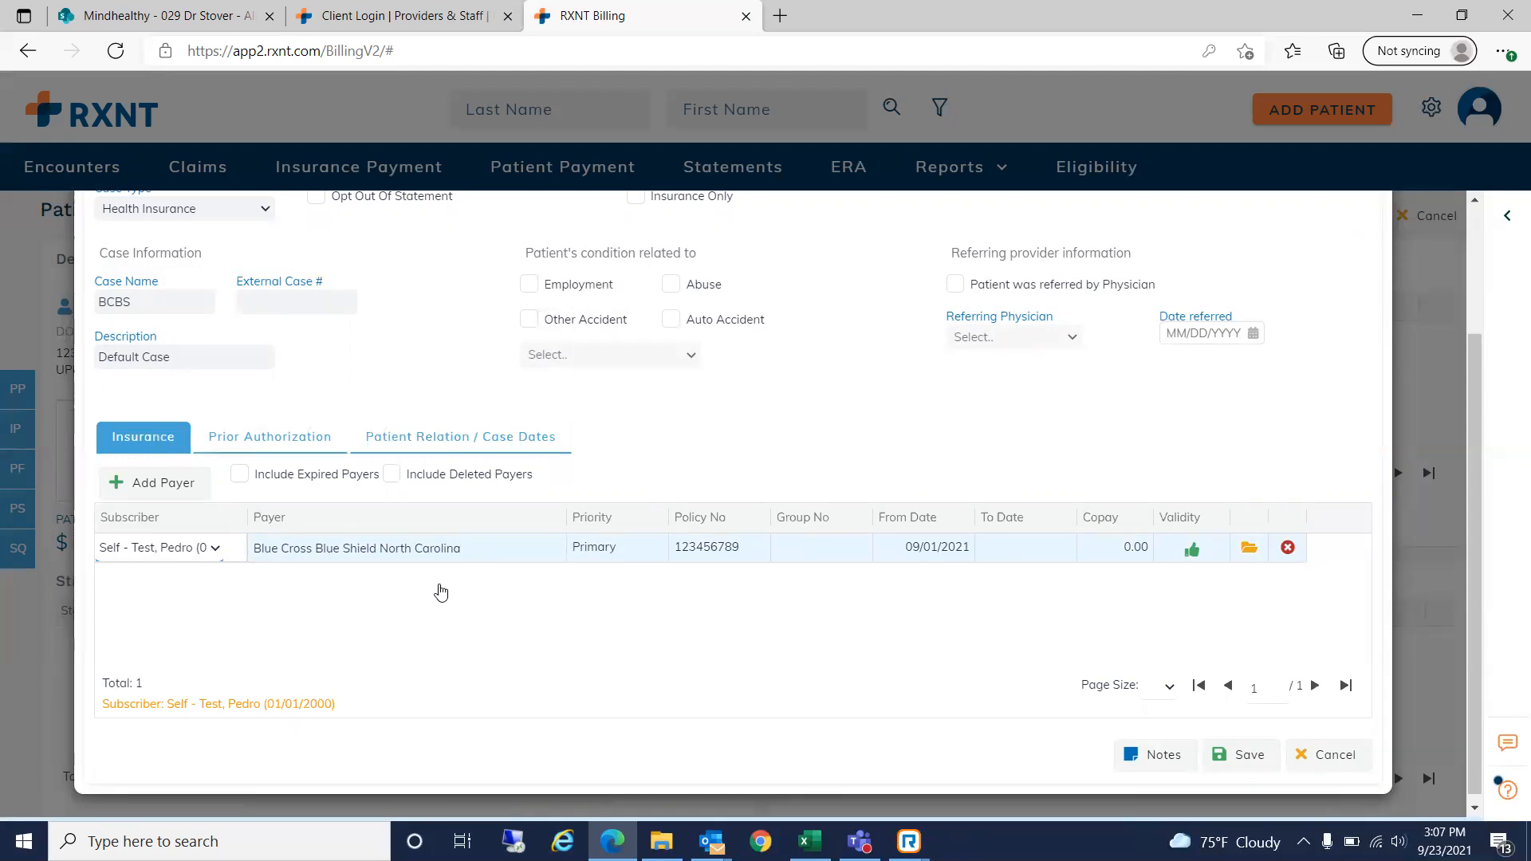
- Add a blank prior authorization entry to the case
left_click(437, 399)
left_click(267, 441)
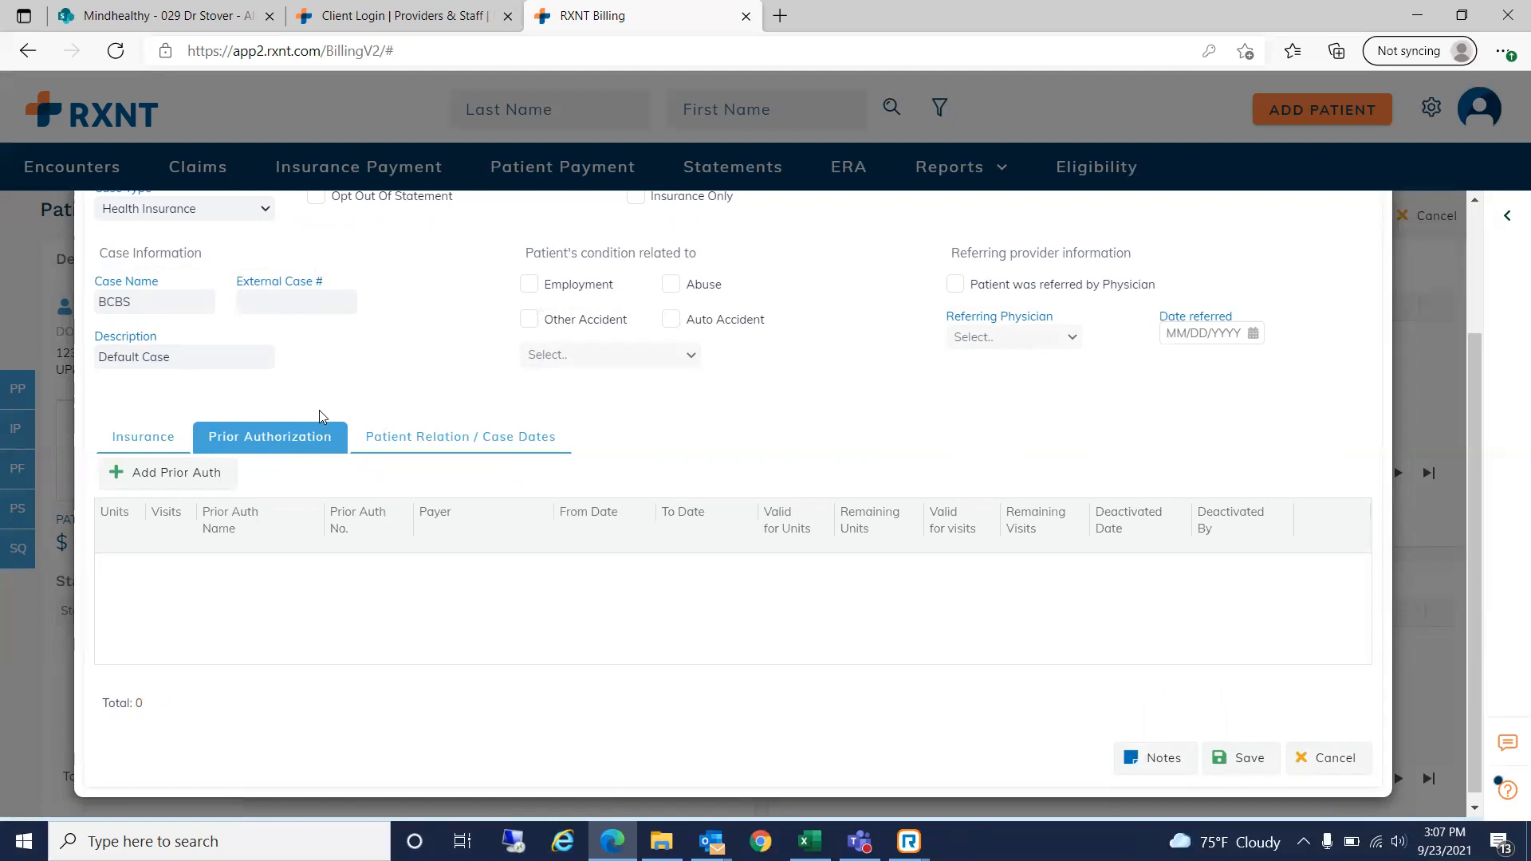
left_click(174, 475)
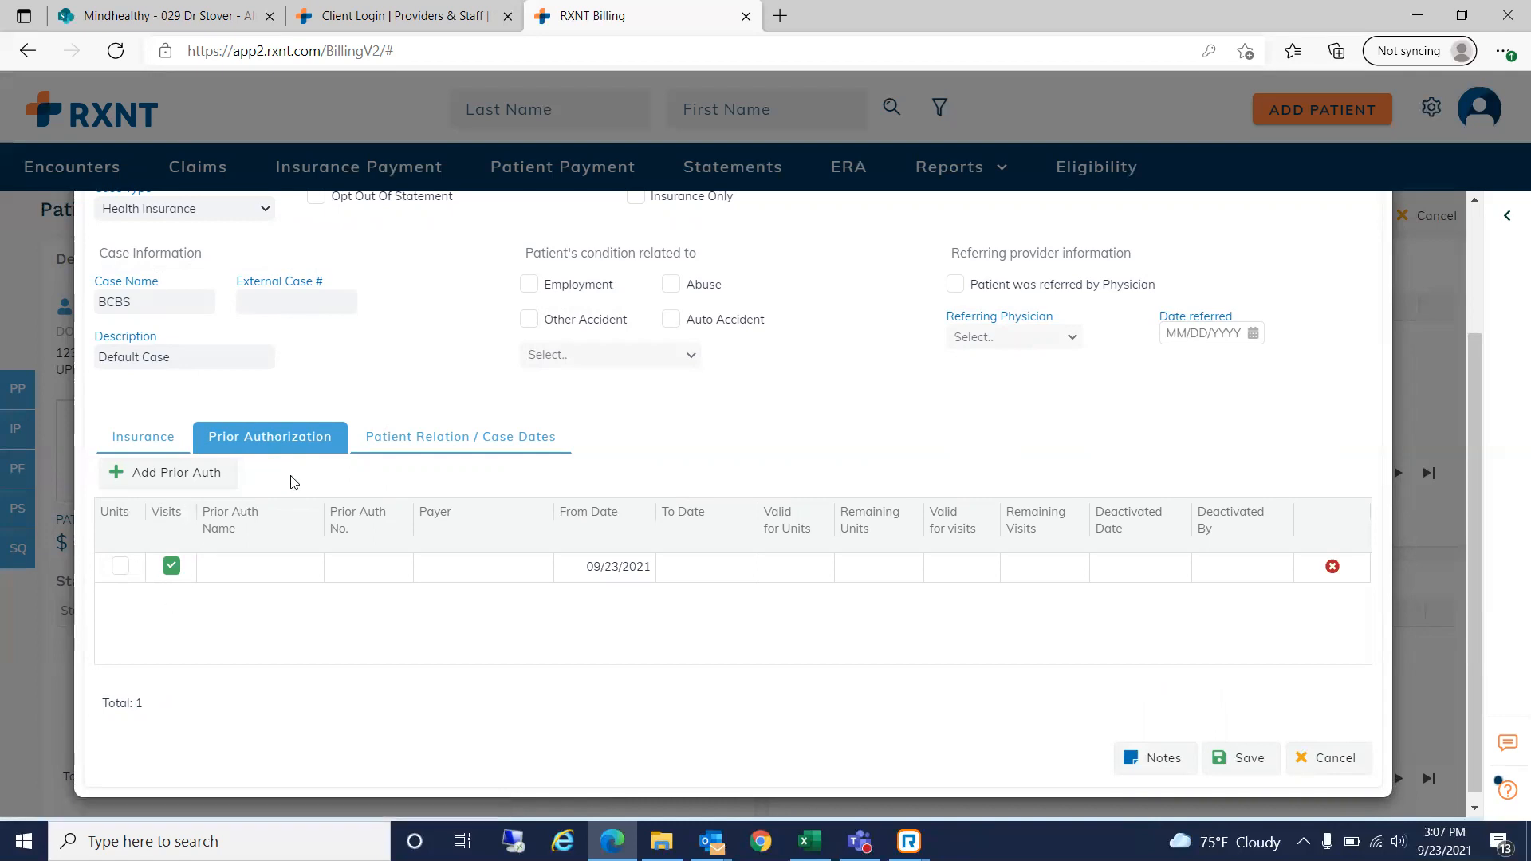
- Add a blank second payer to the case's insurance list and delete it again
left_click(150, 441)
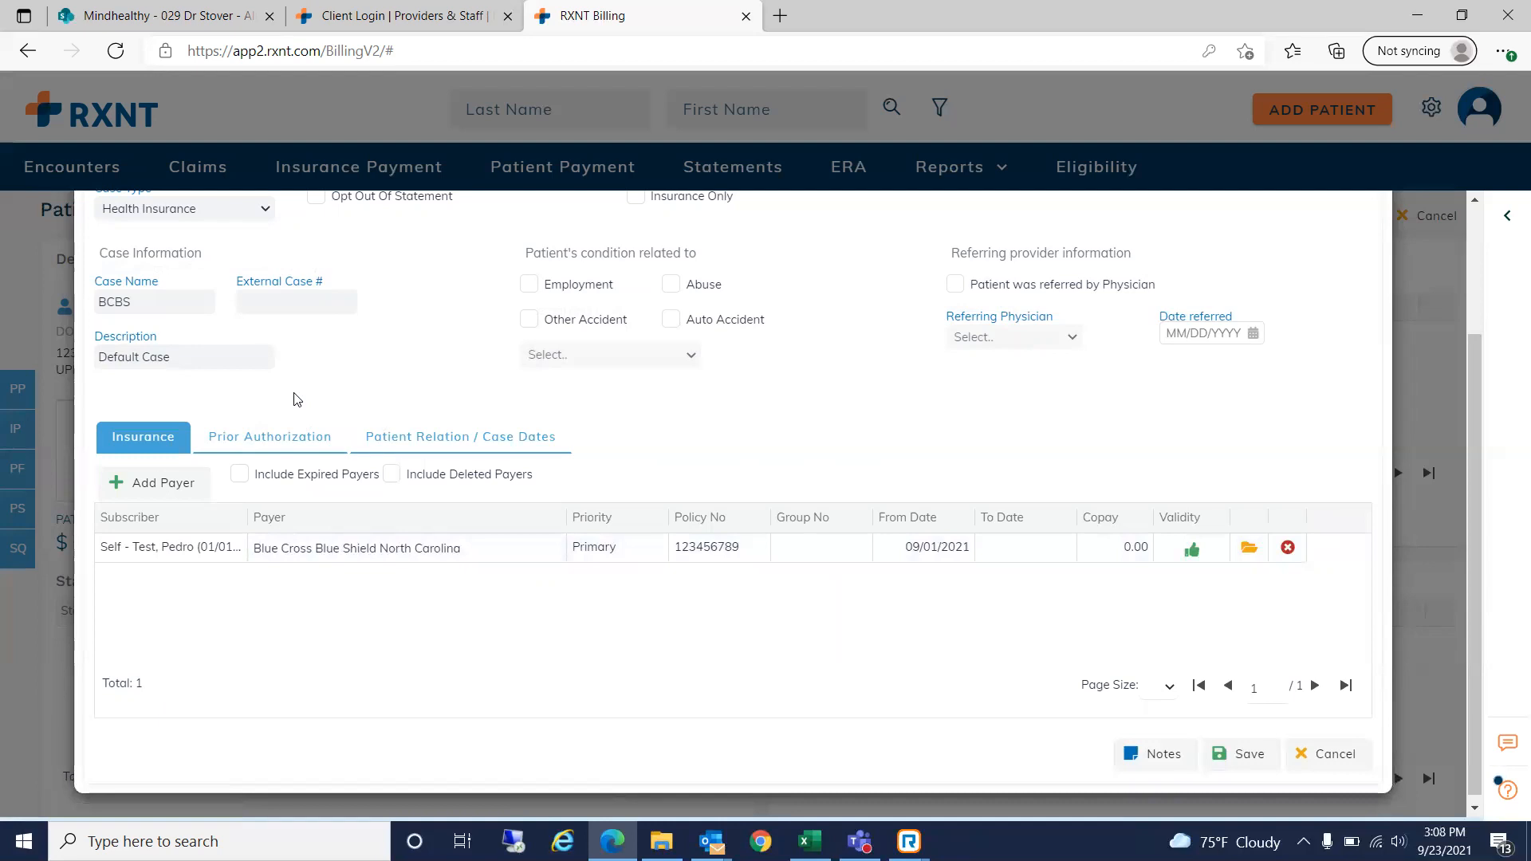
left_click(172, 488)
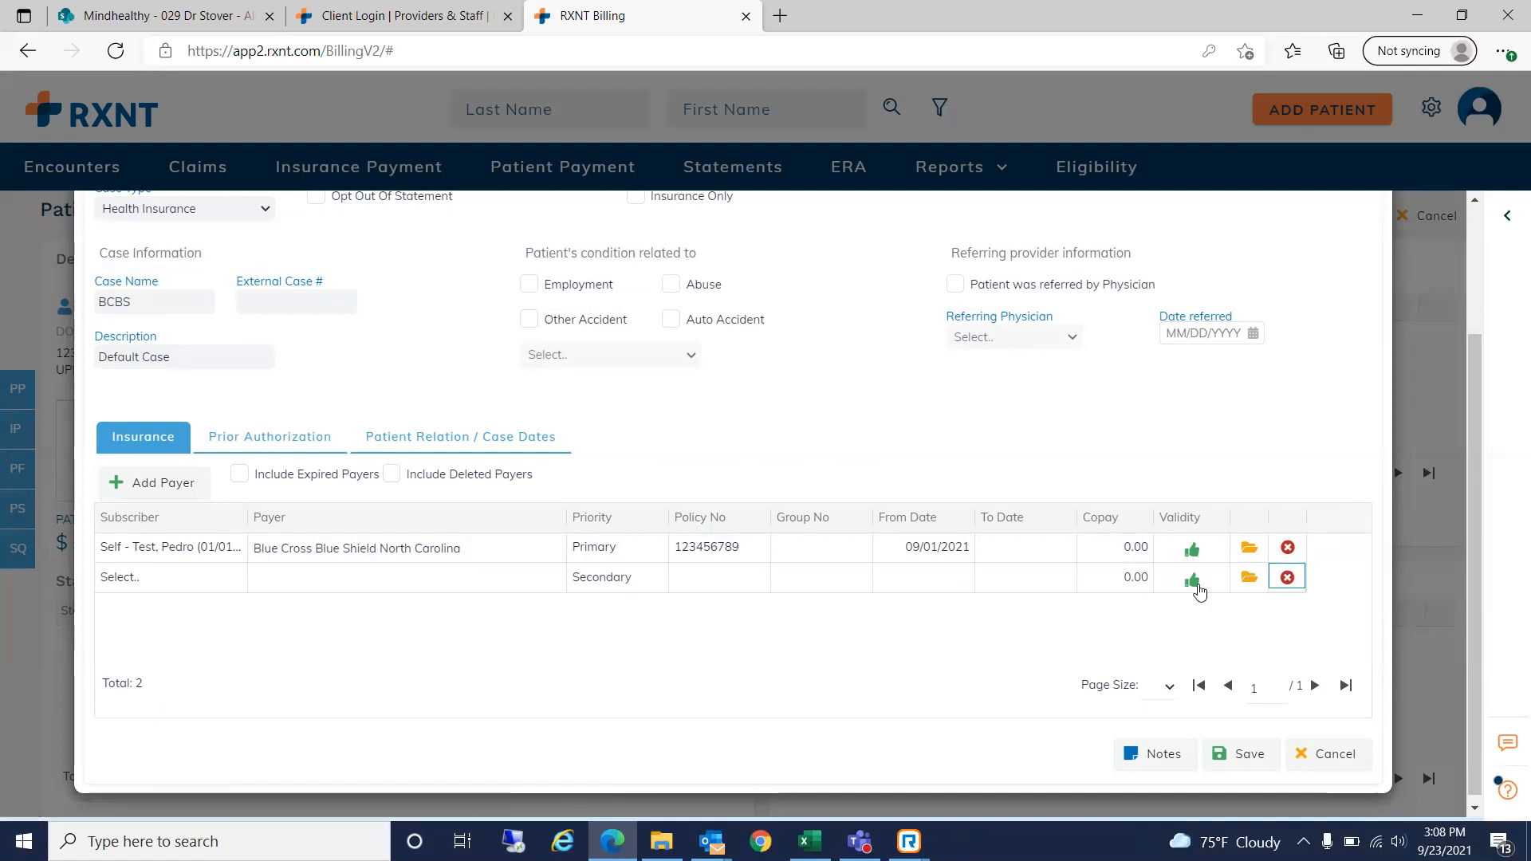
left_click(1288, 577)
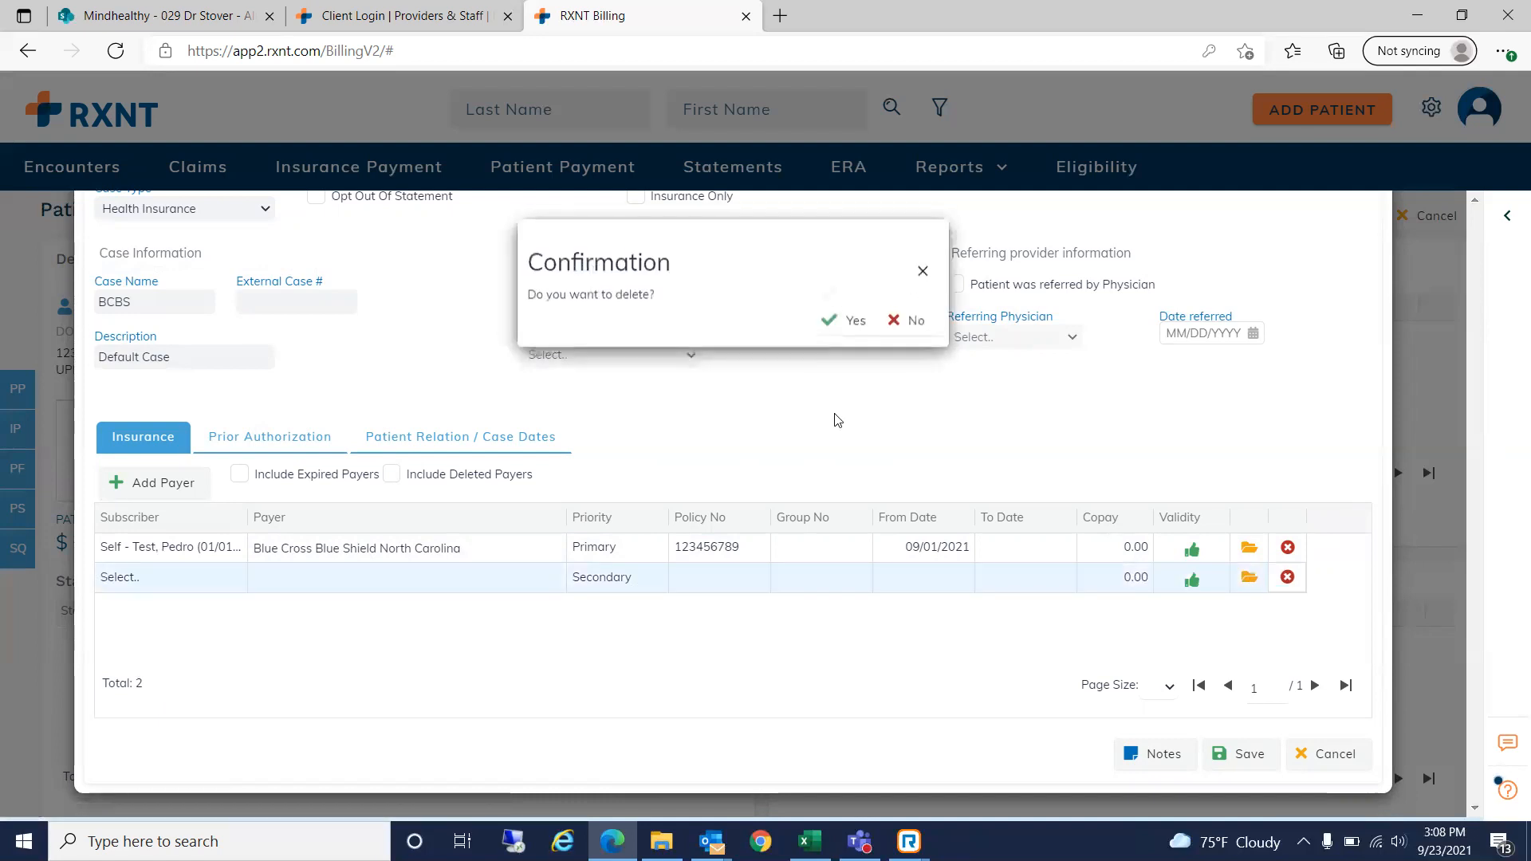
left_click(835, 327)
- Delete the blank prior authorization entry from the case
left_click(233, 437)
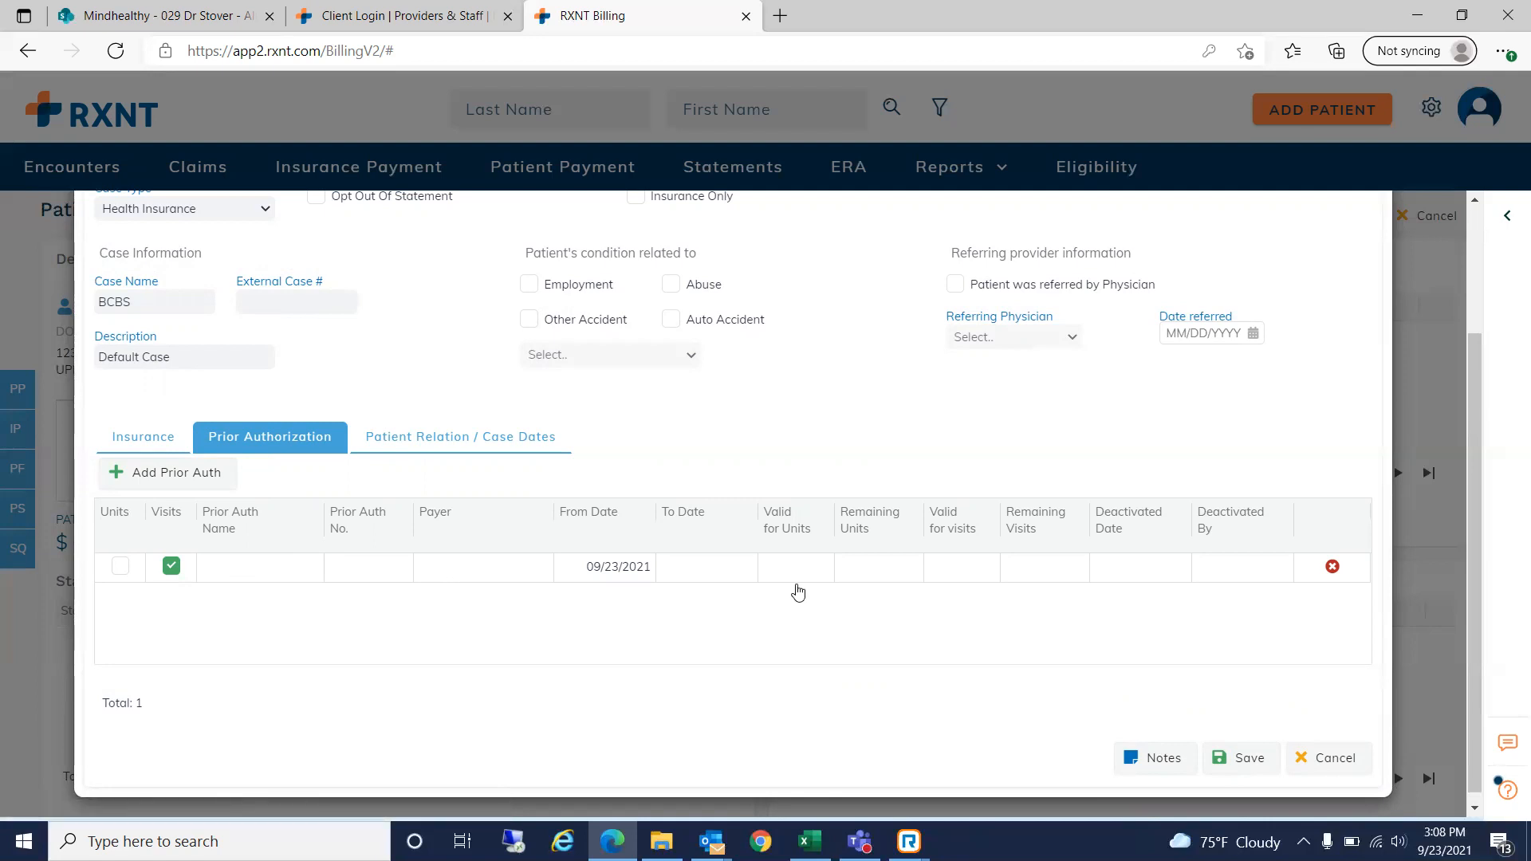
left_click(1332, 567)
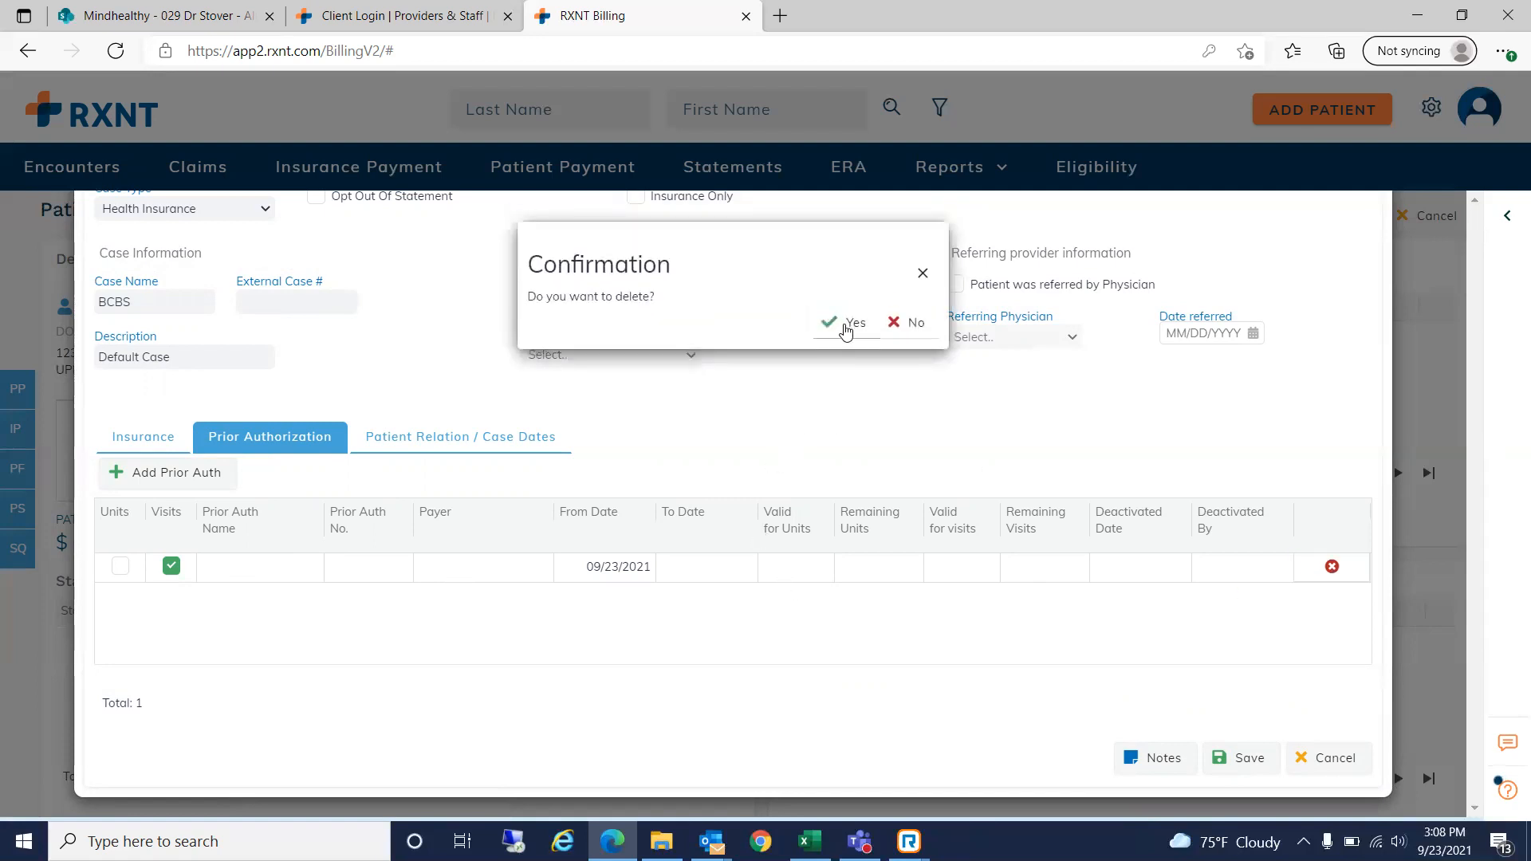
left_click(843, 325)
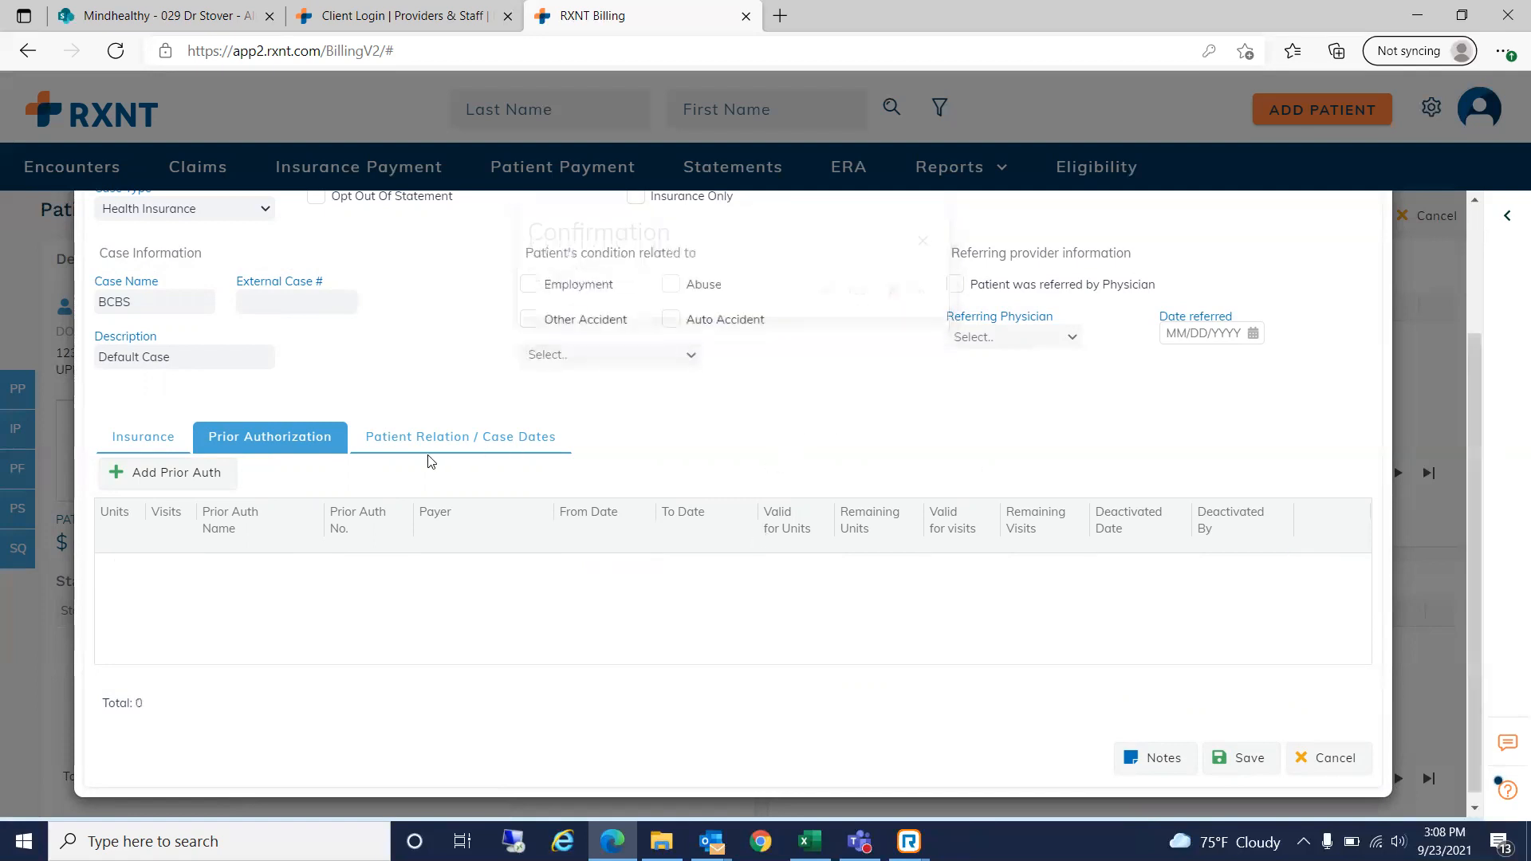
- Open the case's patient relations, mark the patient as referred by a physician, view the referring physician options and clear the mark again
left_click(506, 438)
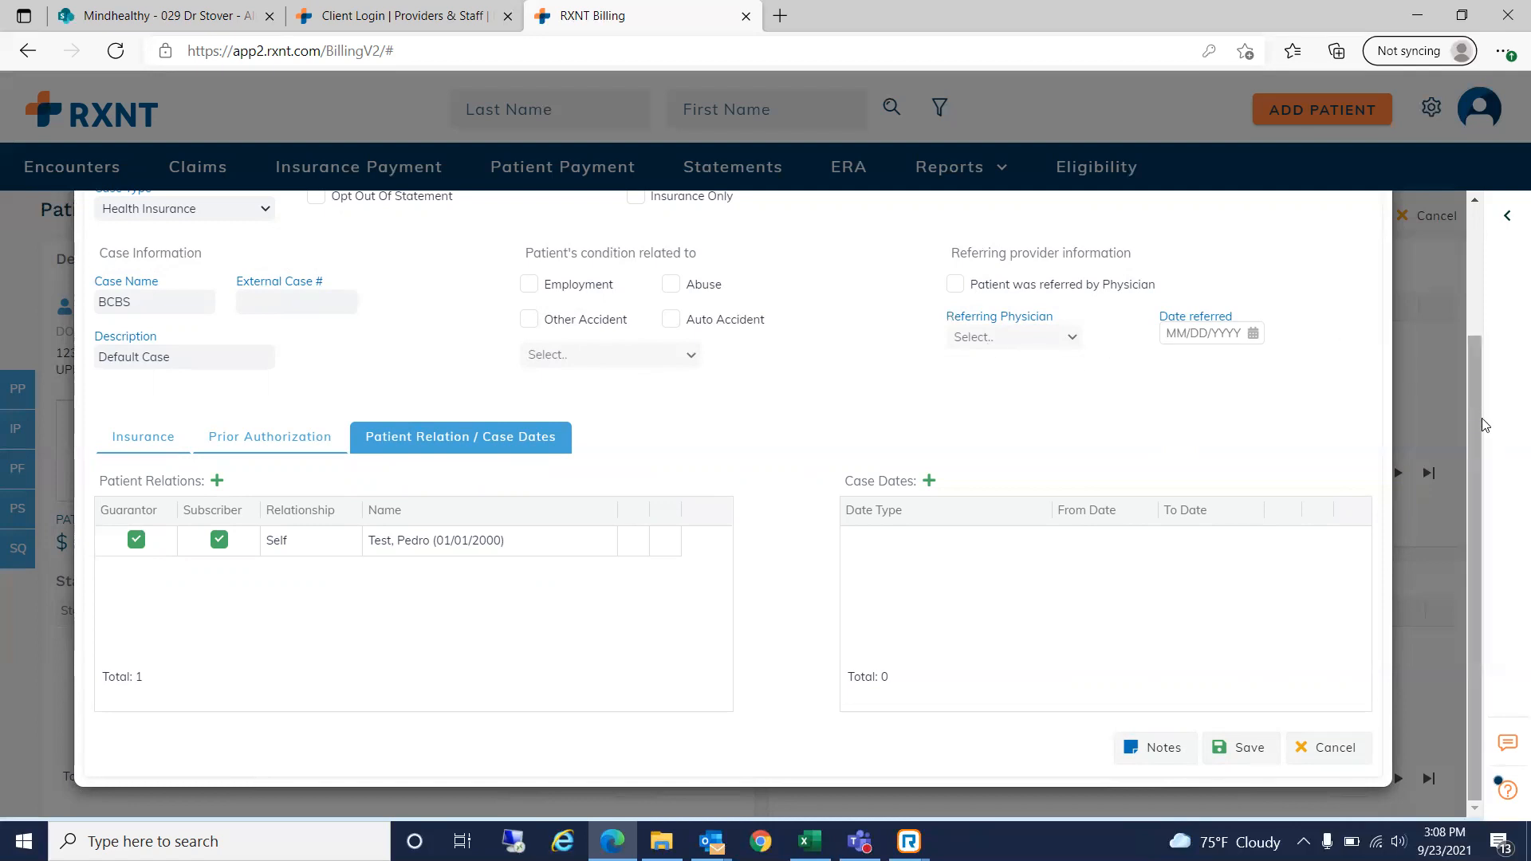
left_click_drag(1475, 418, 1465, 341)
left_click(955, 390)
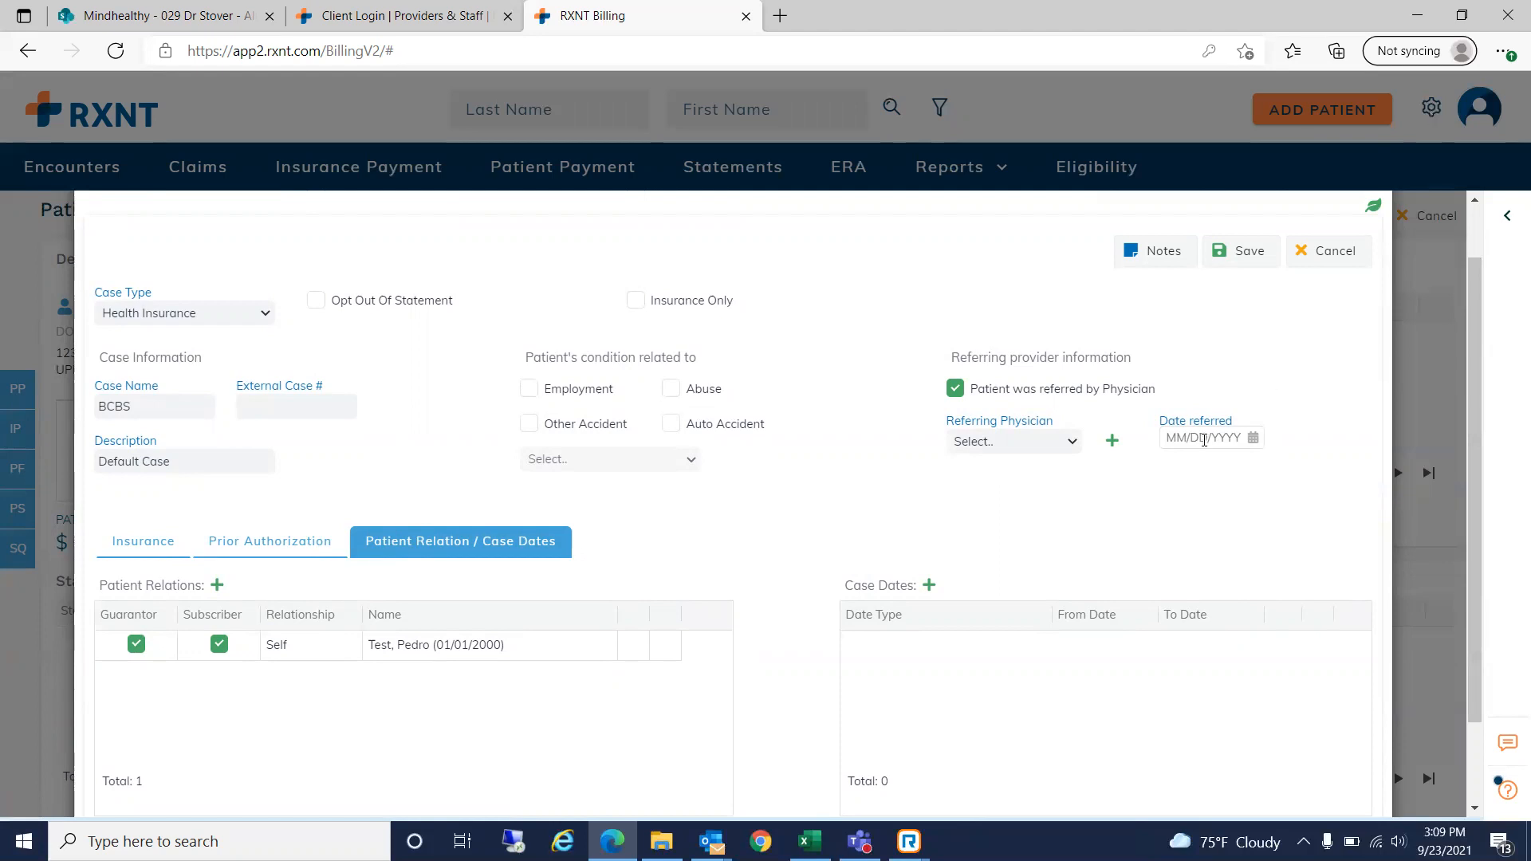
left_click(1061, 441)
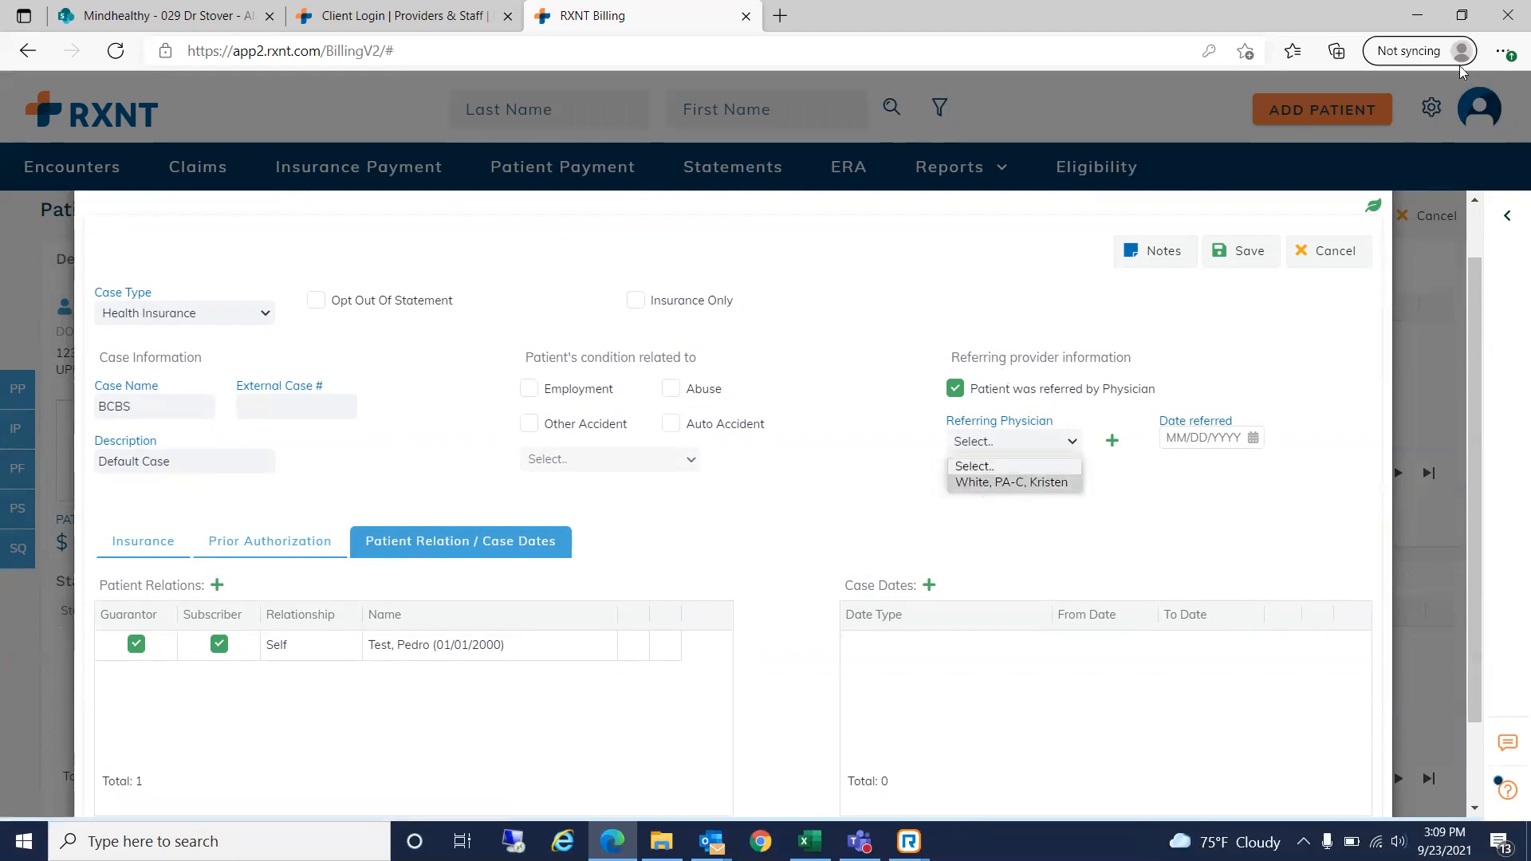
left_click(956, 389)
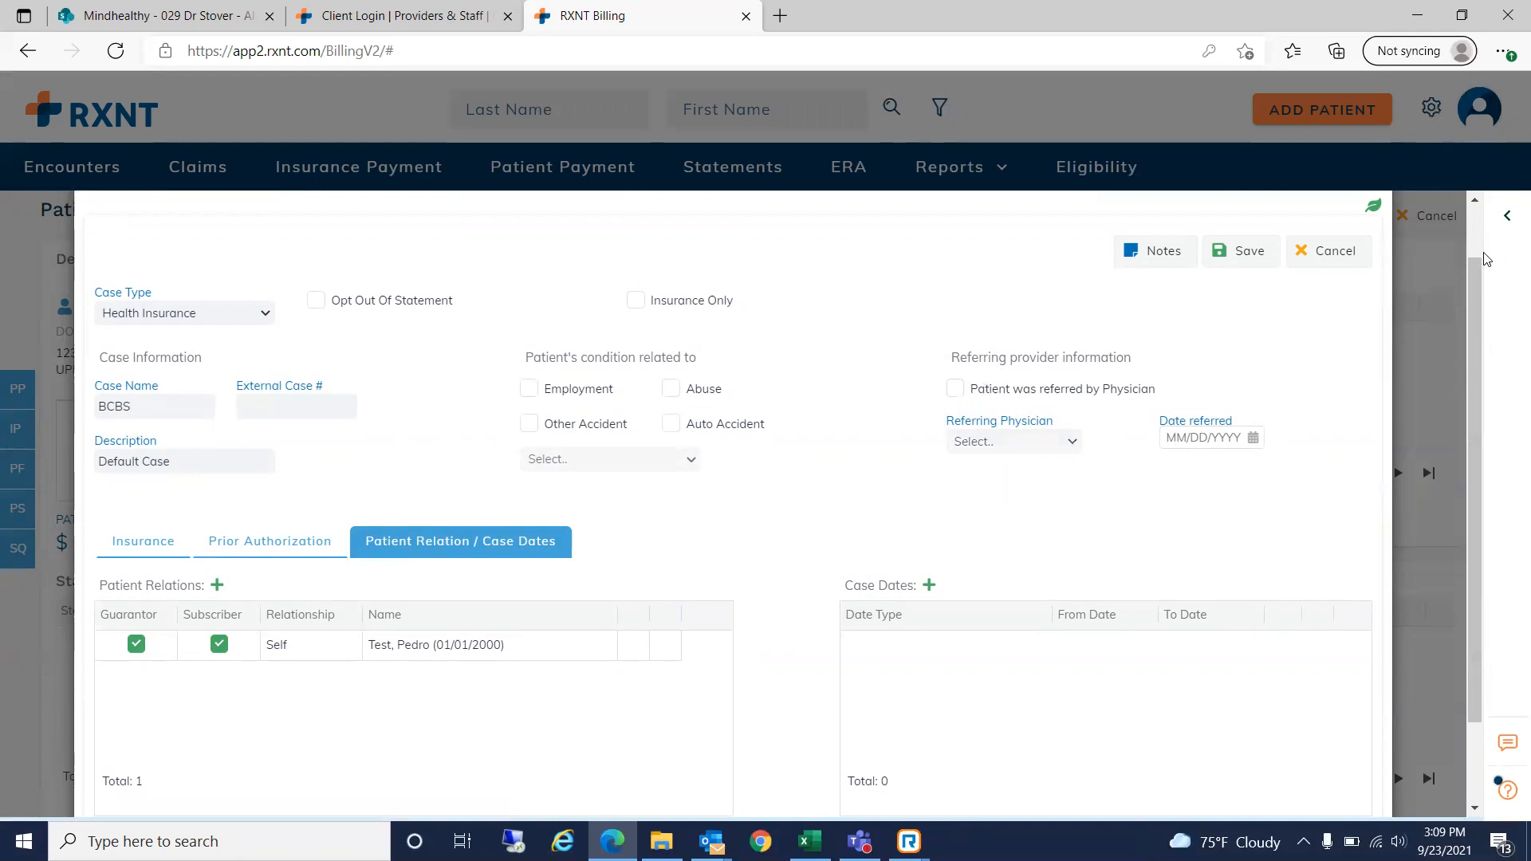
- Add a blank case date entry, check its available date types without choosing one, and delete the entry
left_click_drag(1477, 268, 1472, 330)
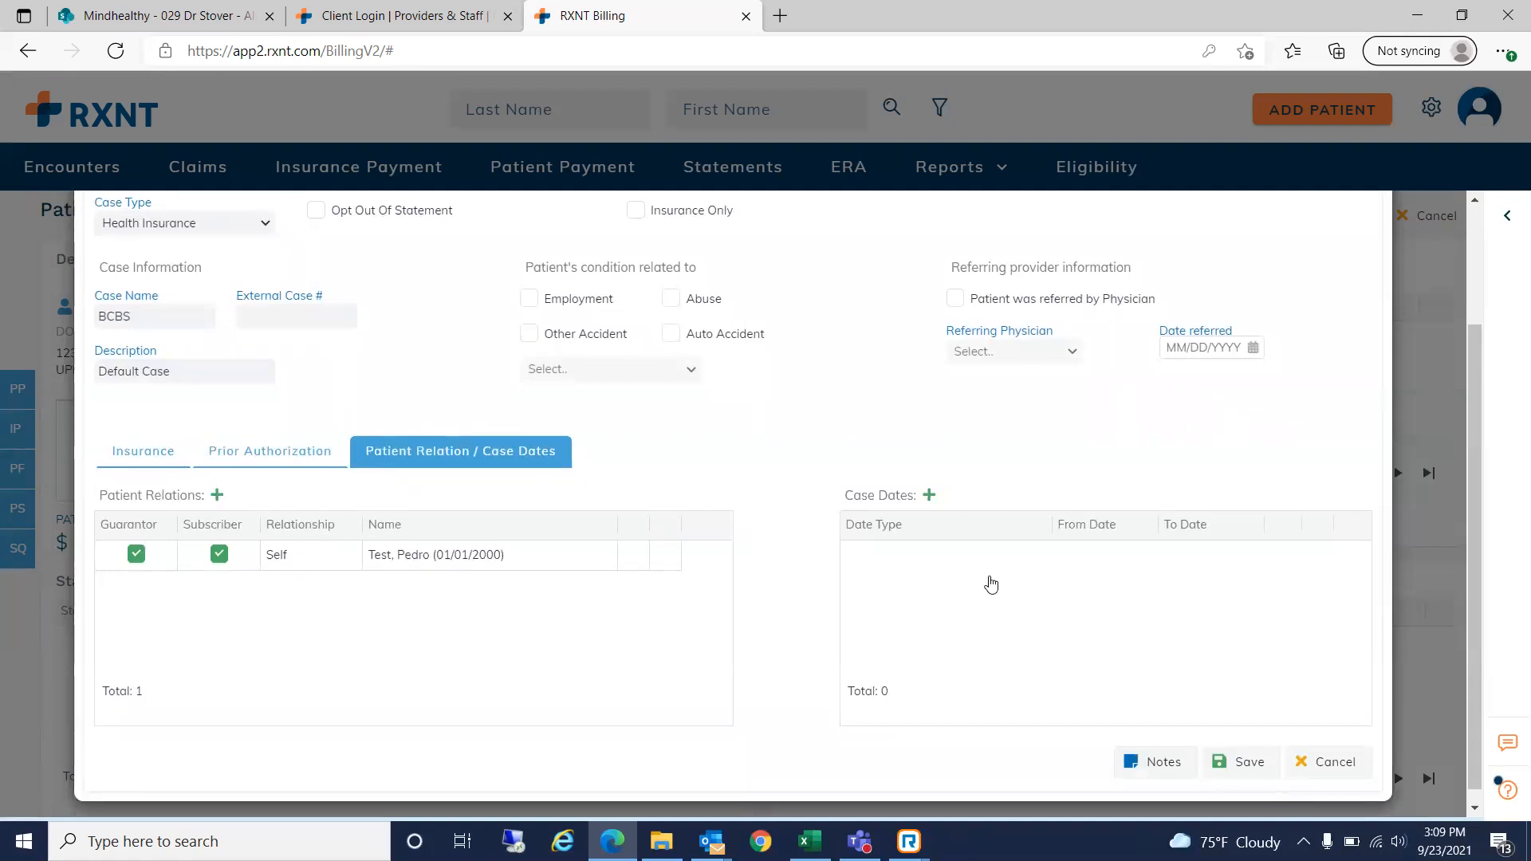
left_click(931, 496)
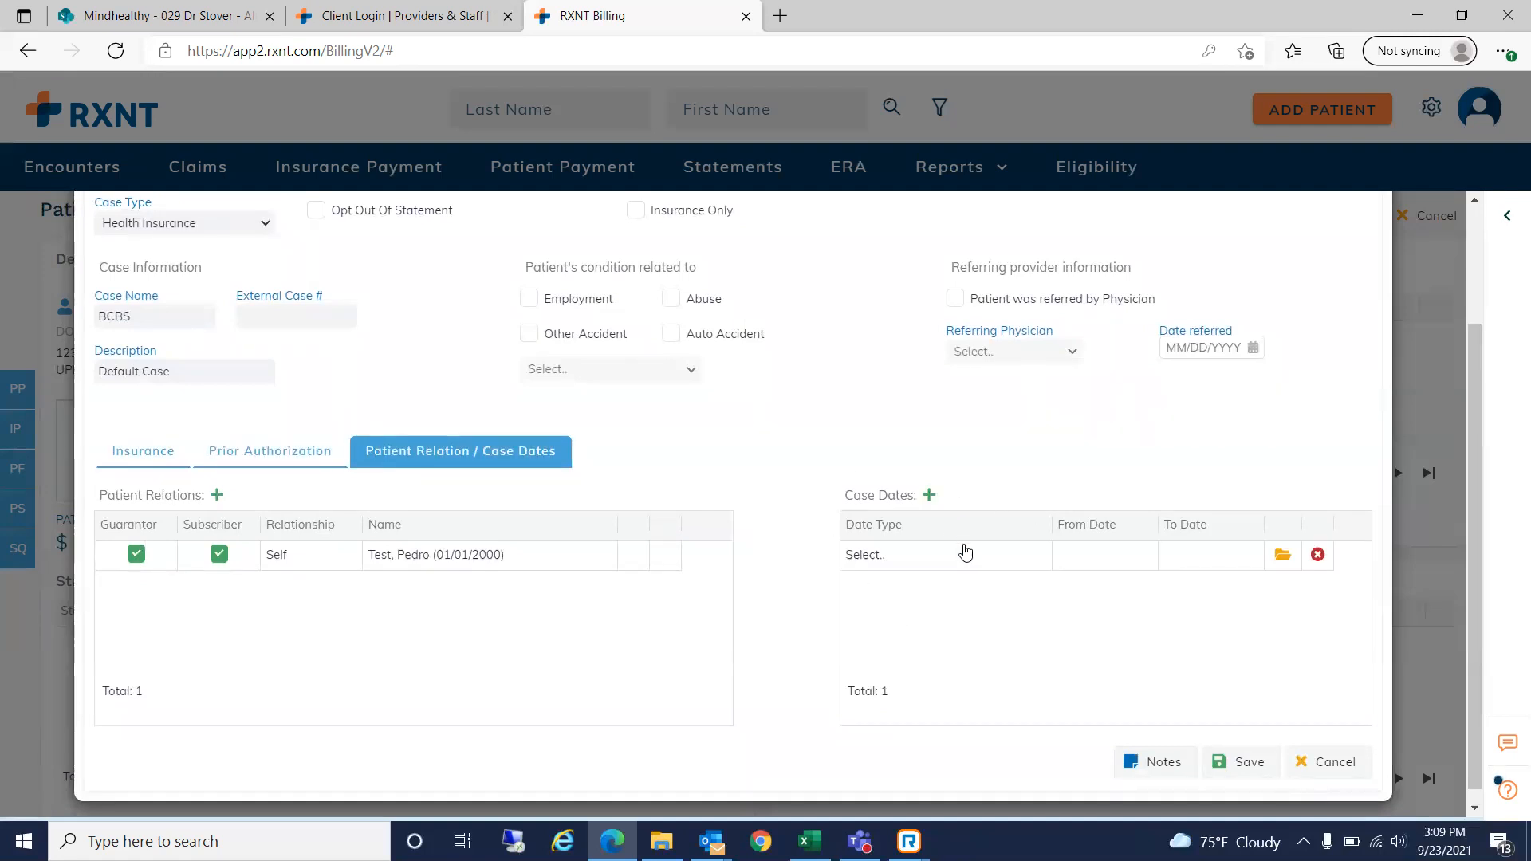
left_click(967, 552)
left_click(1008, 558)
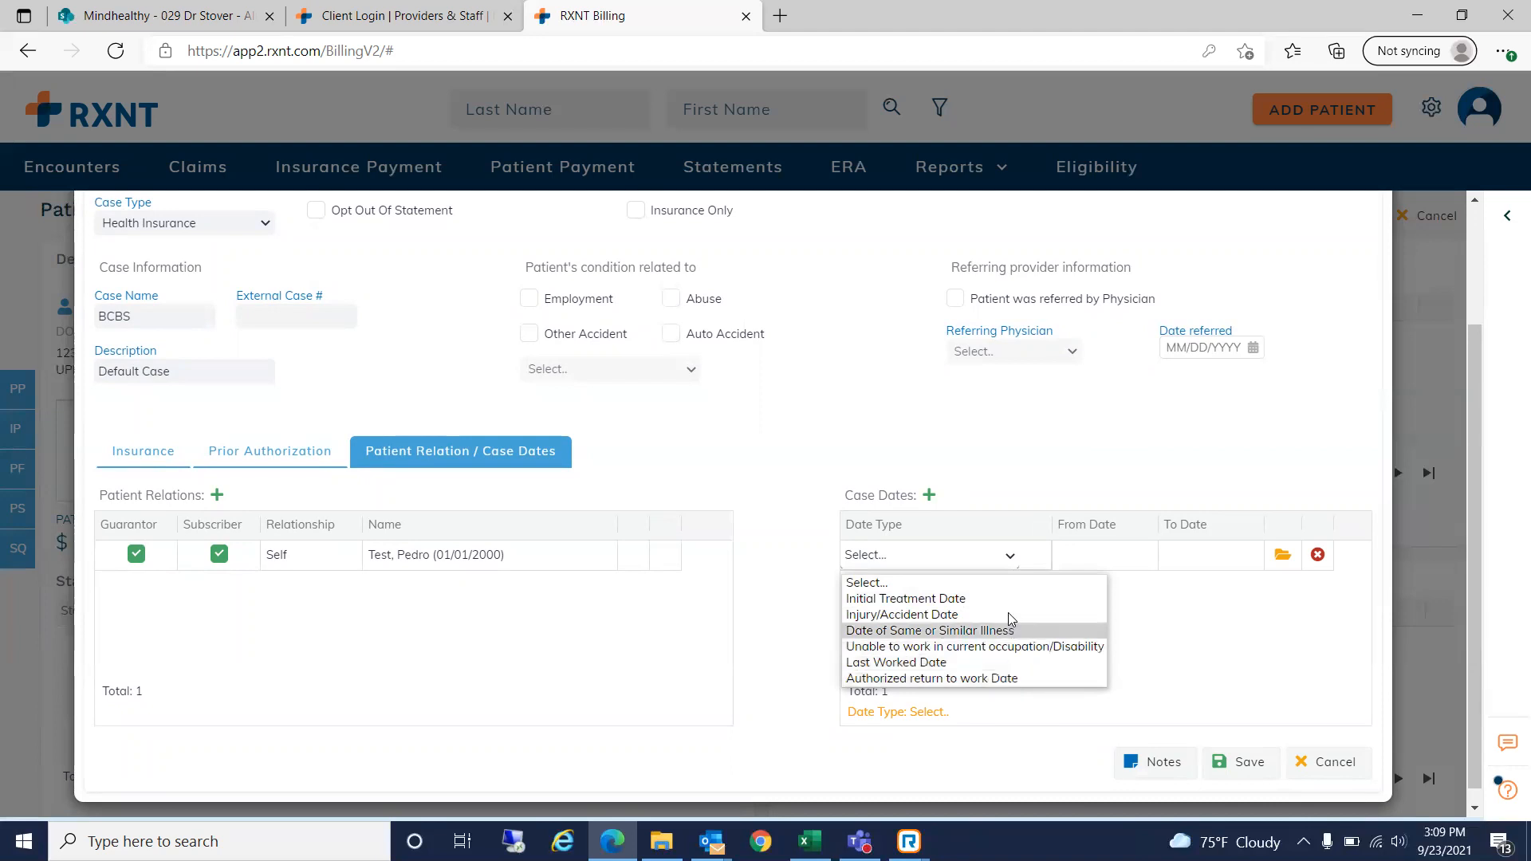
left_click(1005, 582)
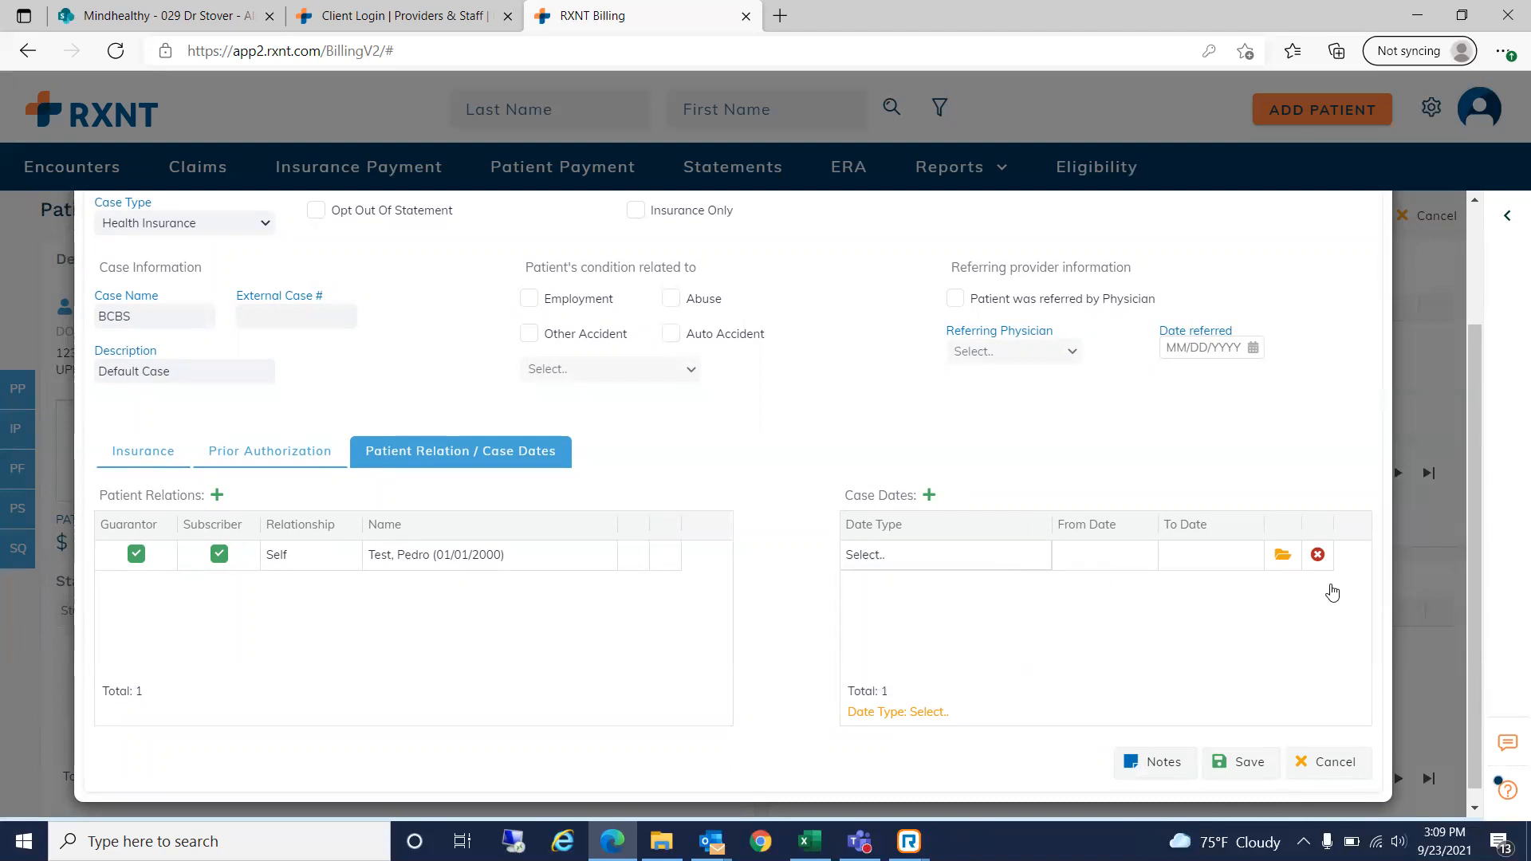
left_click(1317, 554)
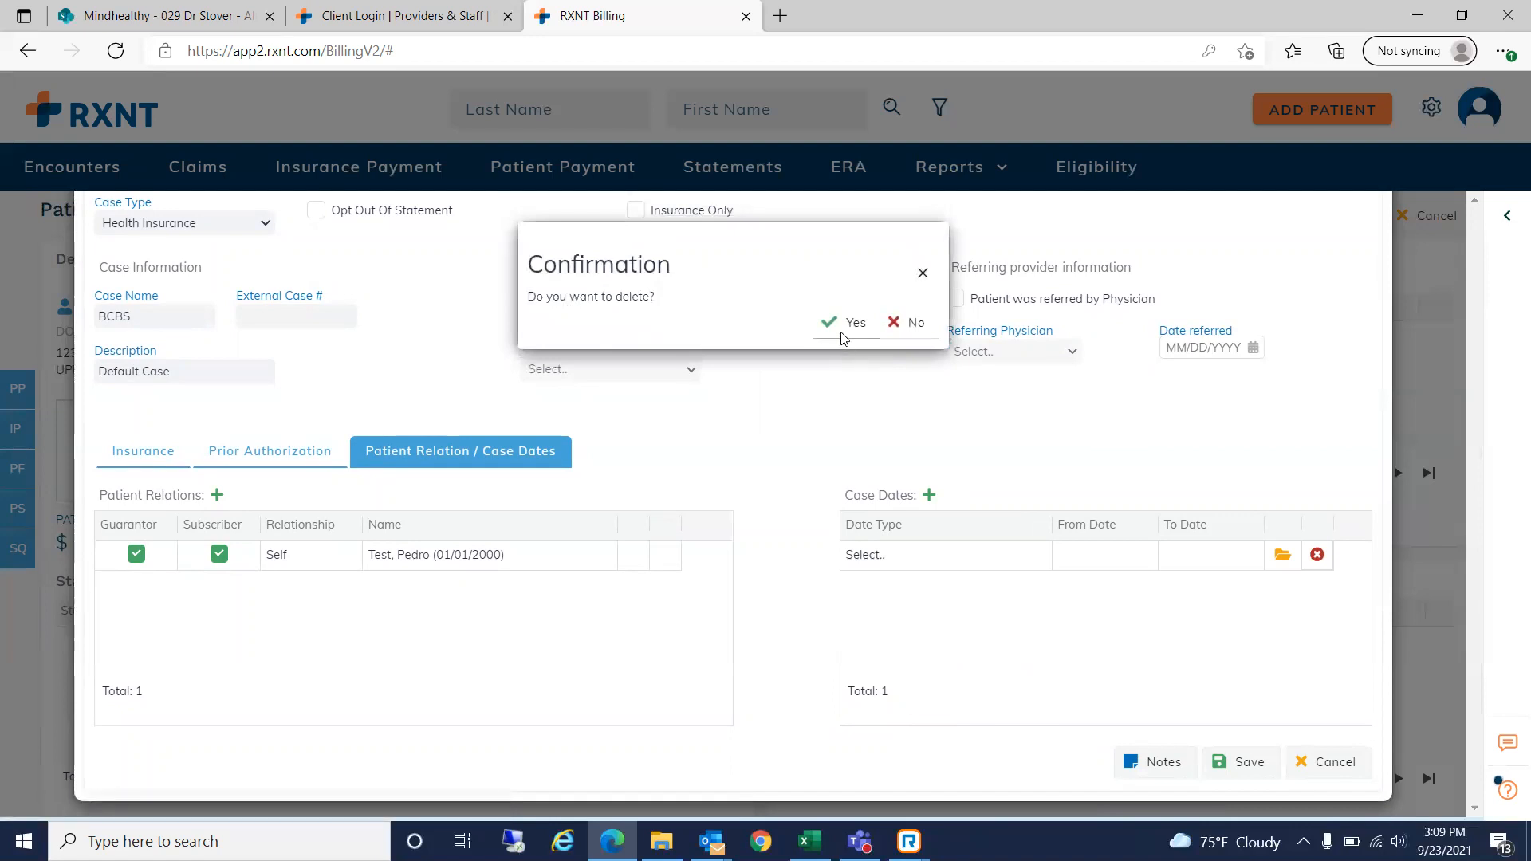
left_click(845, 338)
- Save the BCBS case and review its primary payer on the patient dashboard
left_click_drag(1475, 547, 1465, 387)
left_click(1250, 319)
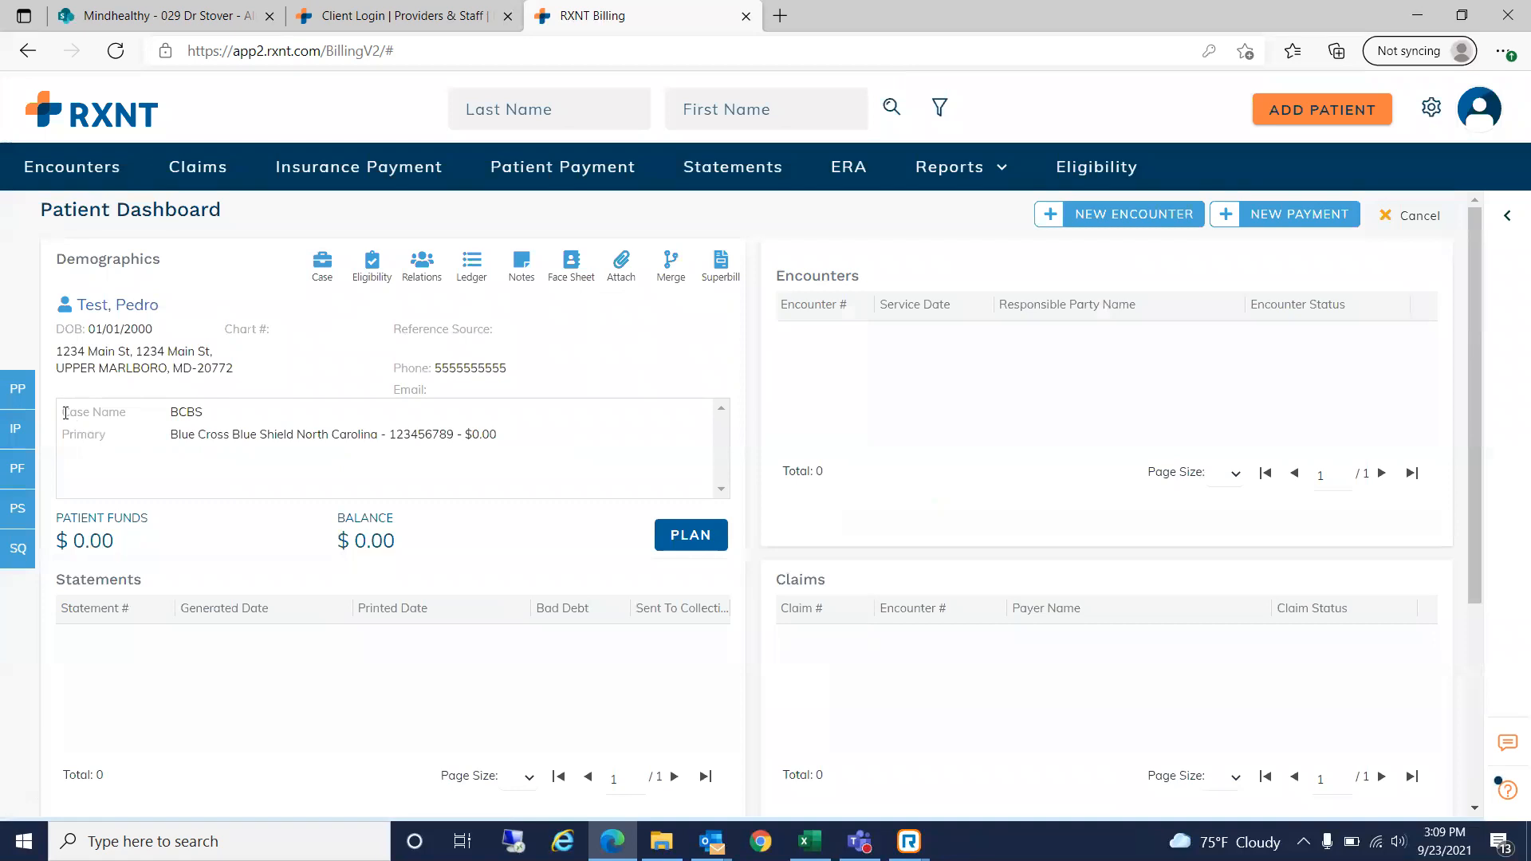
left_click_drag(65, 413, 378, 437)
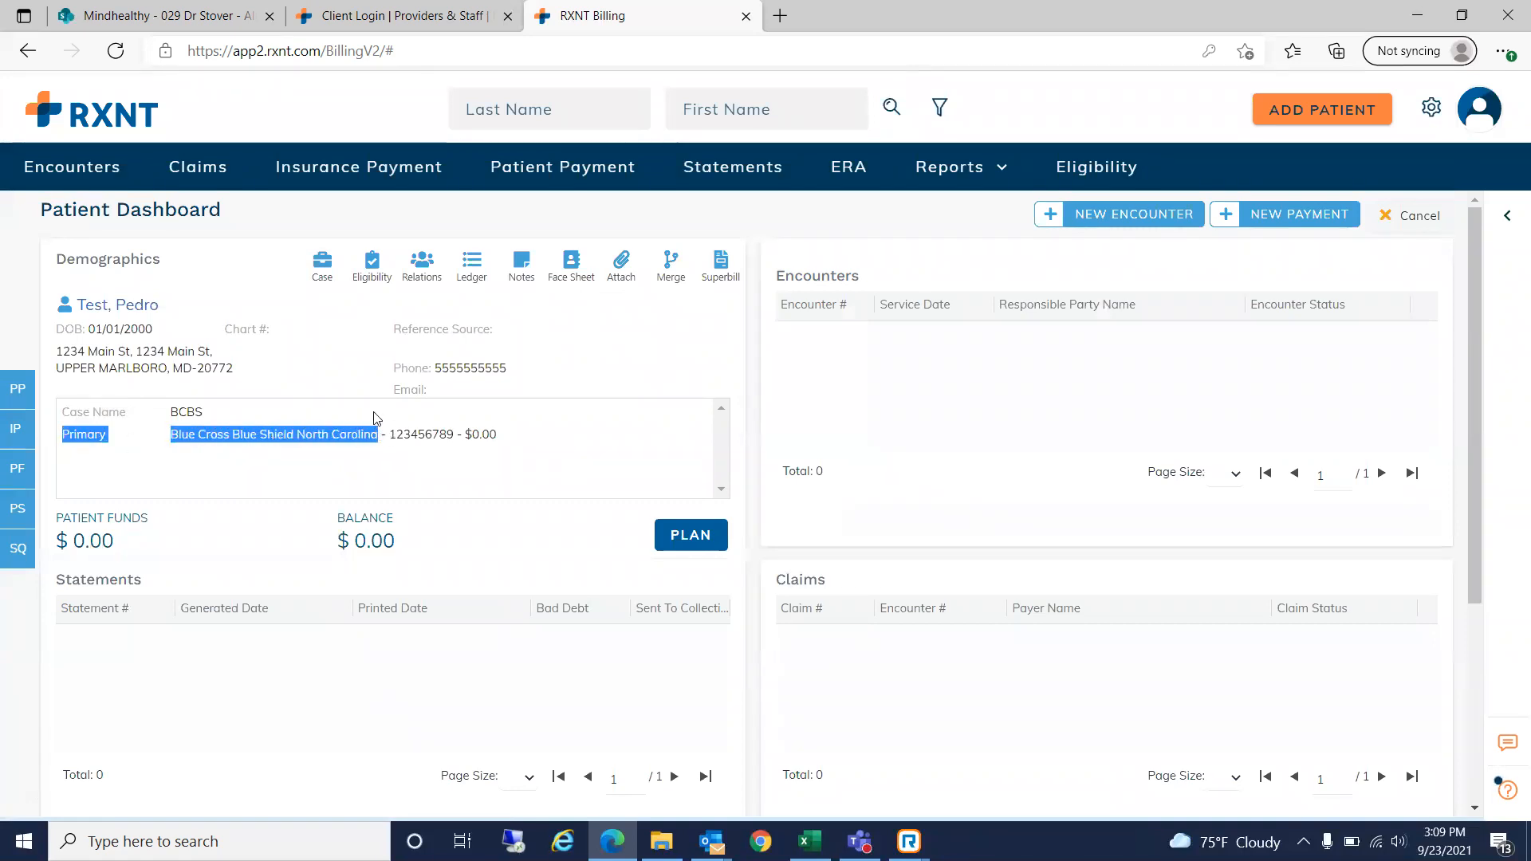
left_click(303, 484)
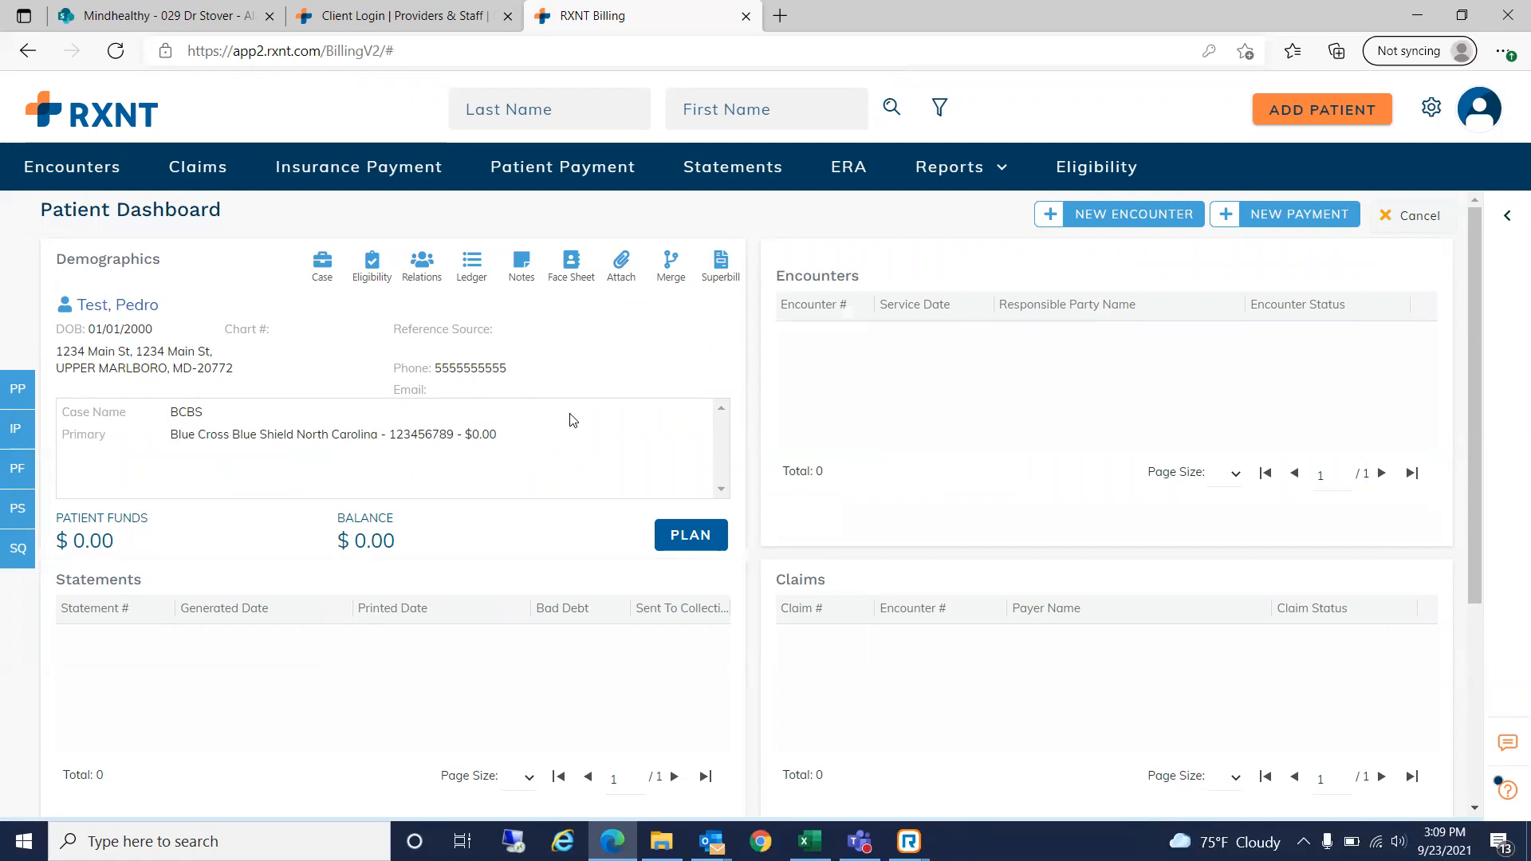
- Start an eligibility check for the patient with the BCBS case and the Blue Cross Blue Shield North Carolina payer
left_click(372, 259)
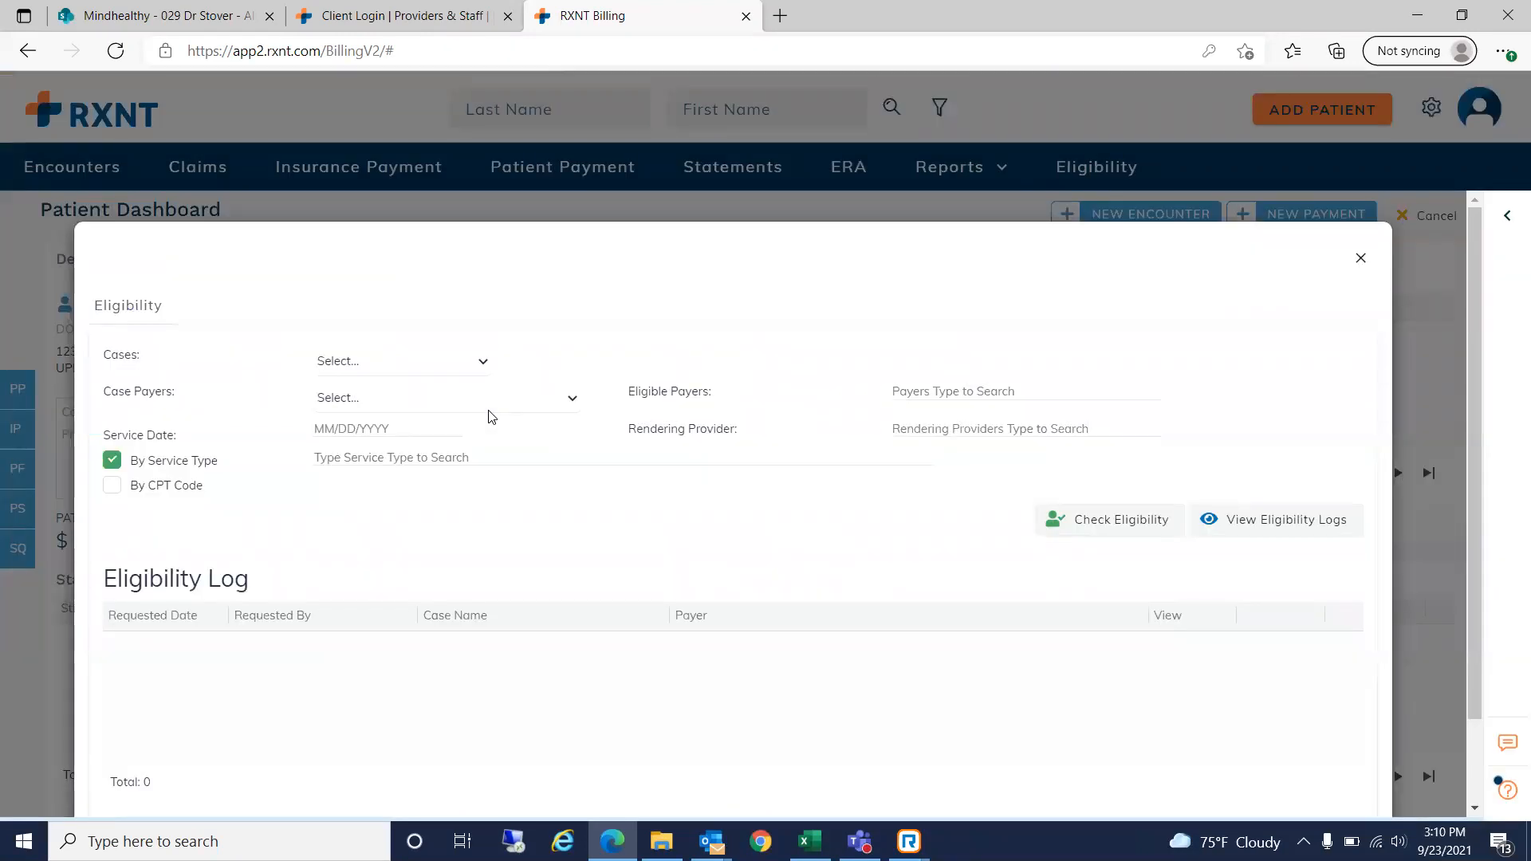
left_click(476, 363)
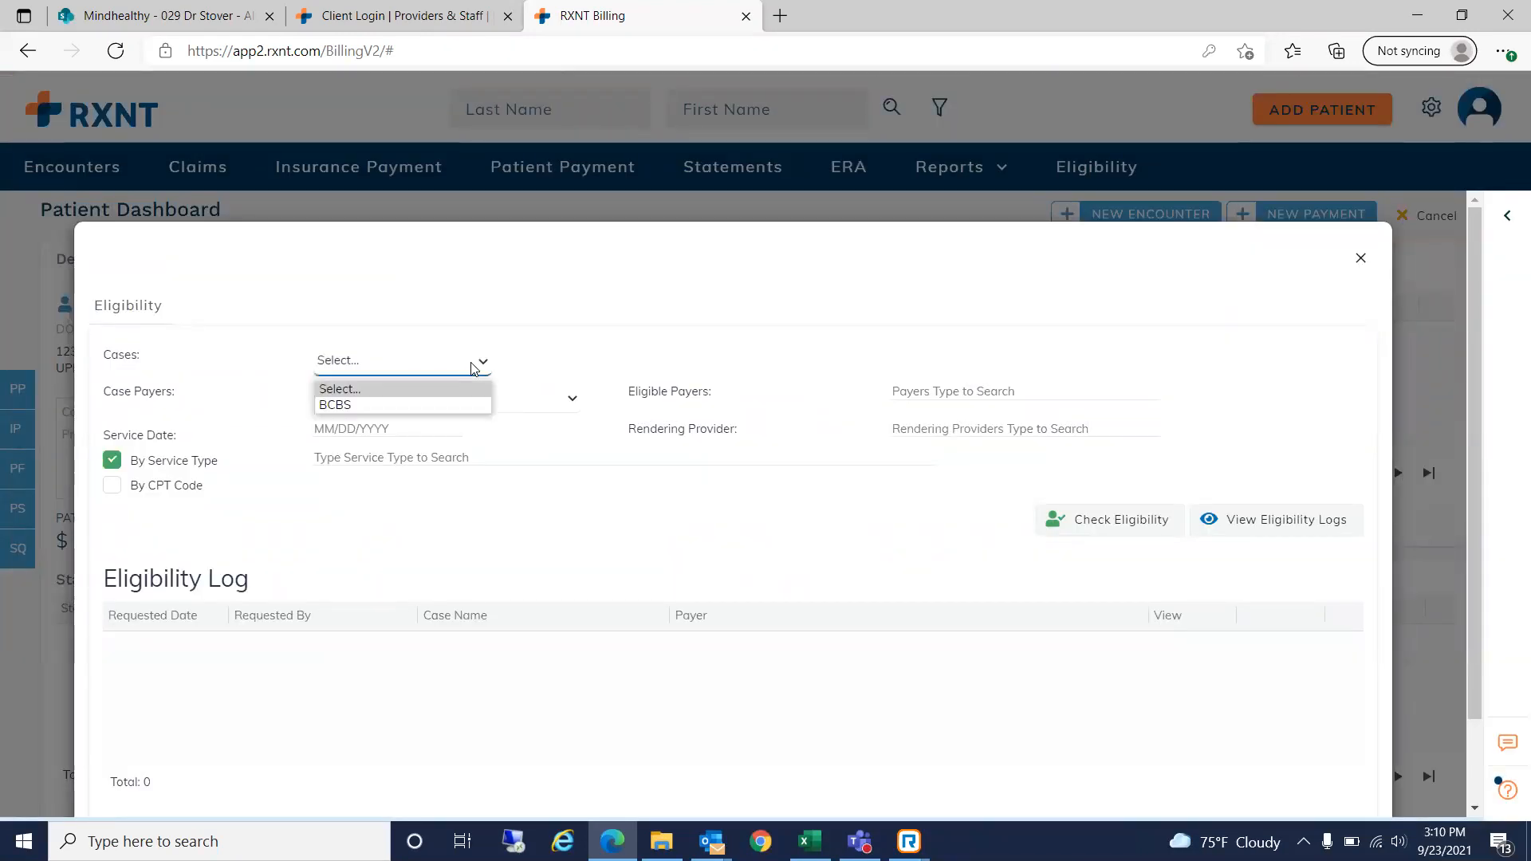
left_click(365, 405)
left_click(492, 403)
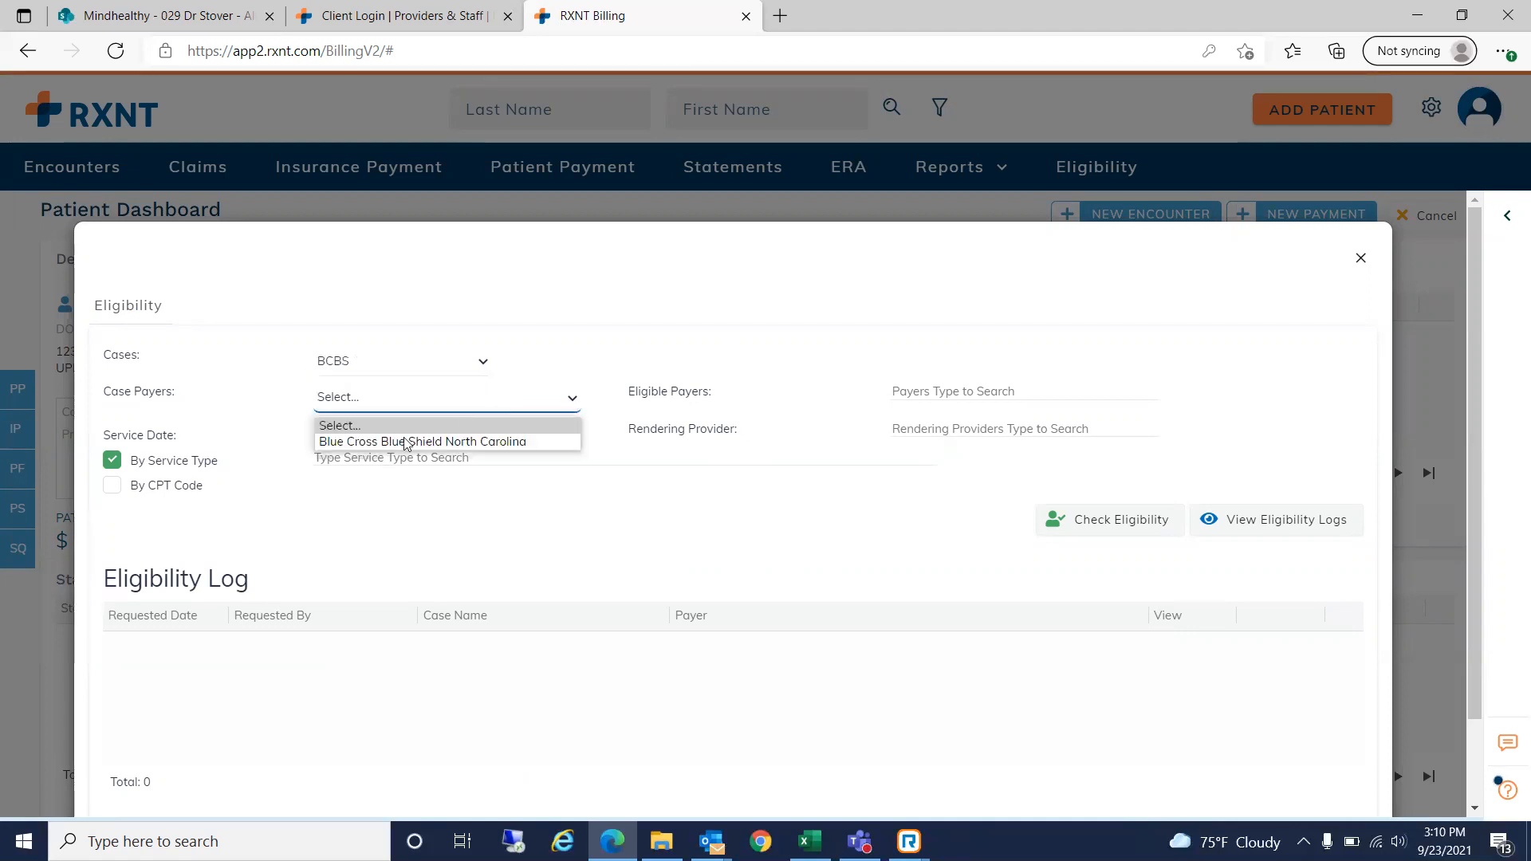
left_click(405, 442)
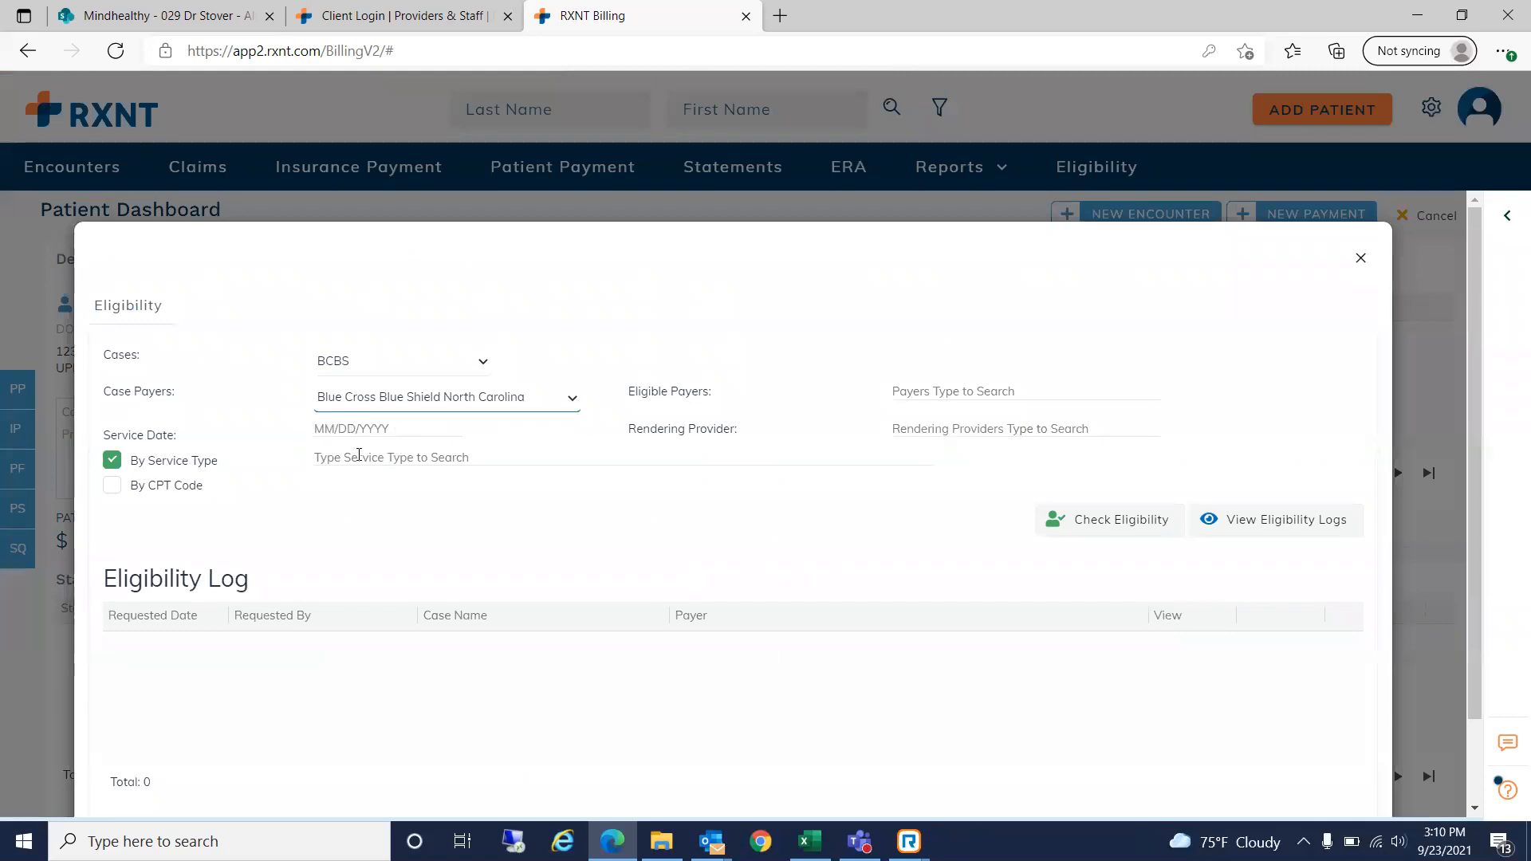
- Search the eligibility service types for "mental" and leave the service type blank
left_click(359, 456)
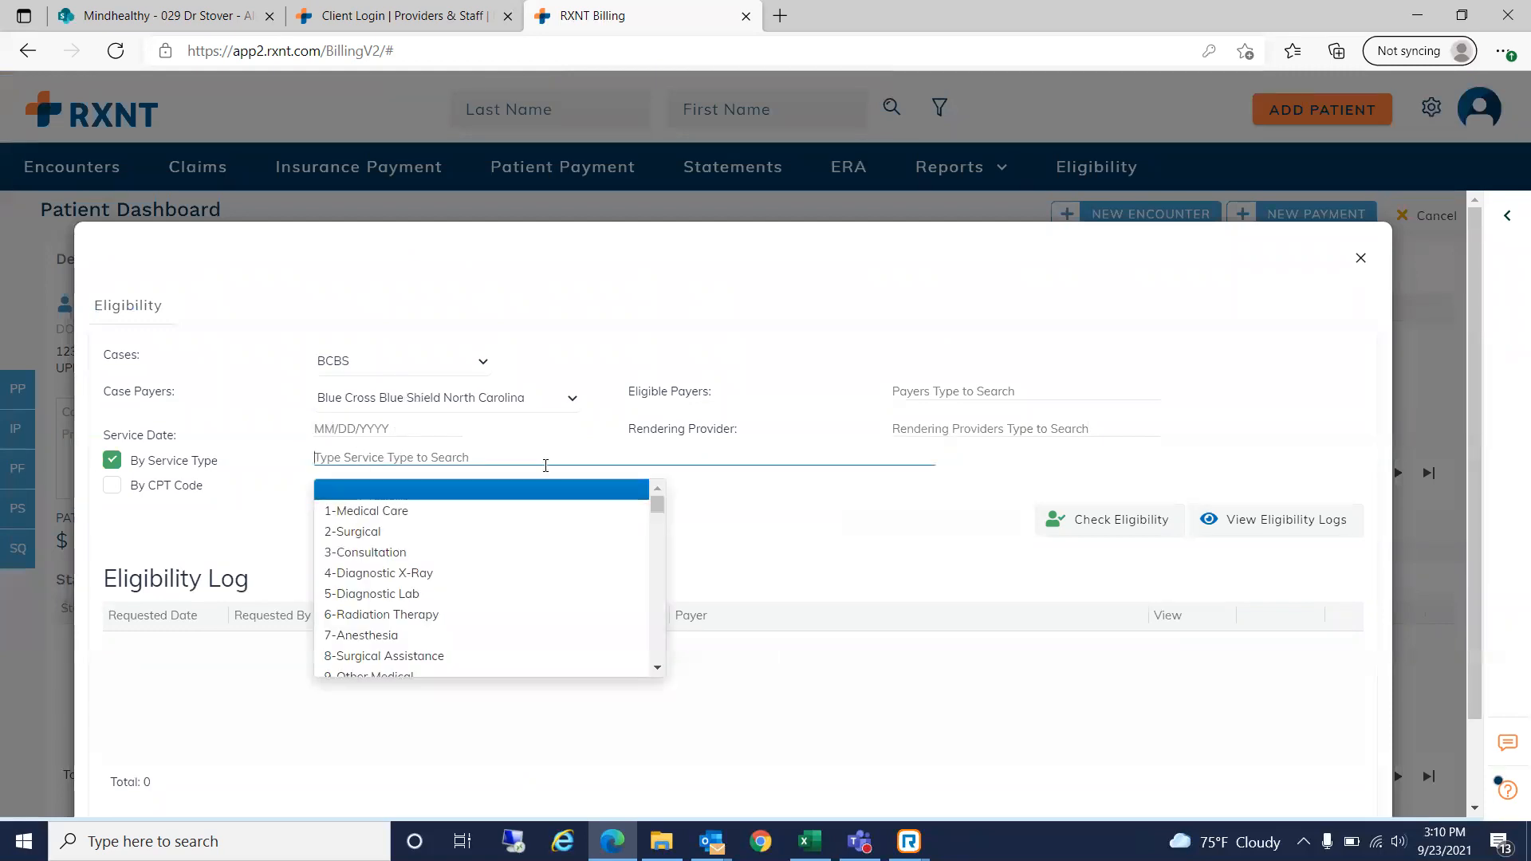
type("ment")
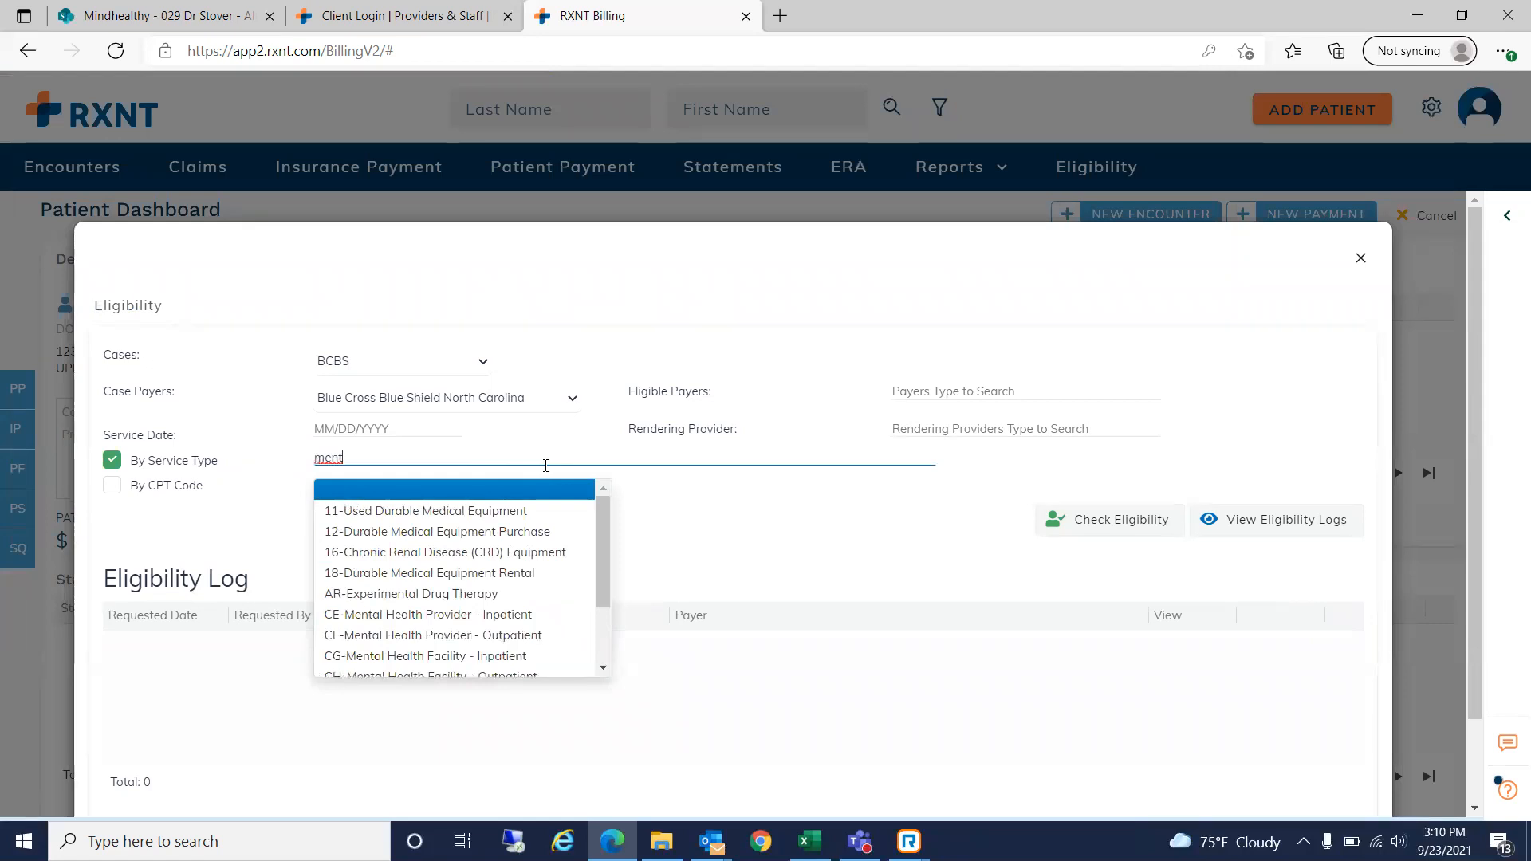
type("al")
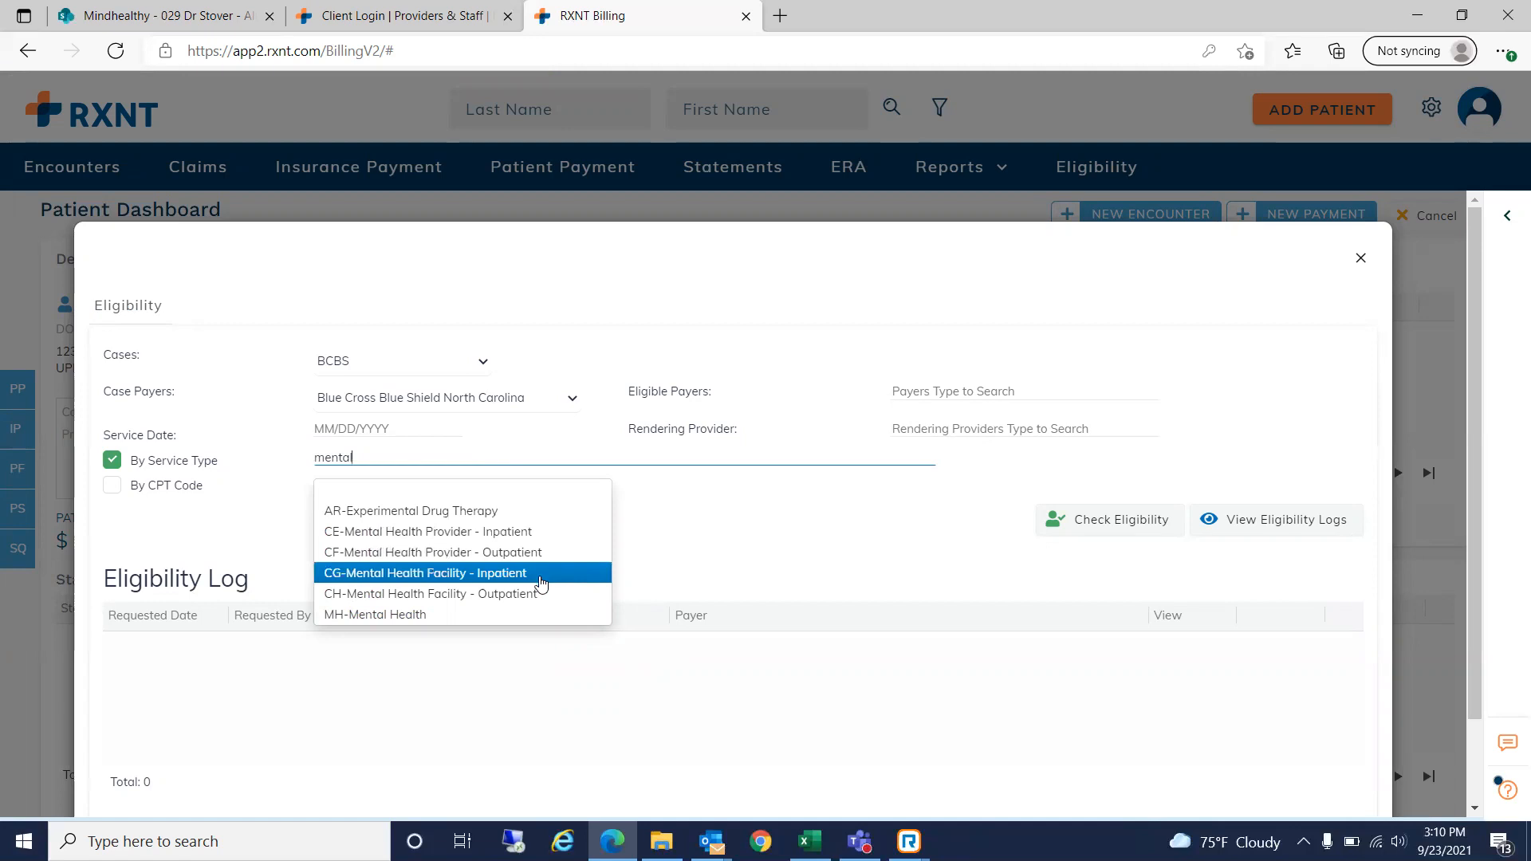
left_click(515, 490)
- Choose the listed rendering provider for the eligibility check and close the form without running the check
left_click(1009, 429)
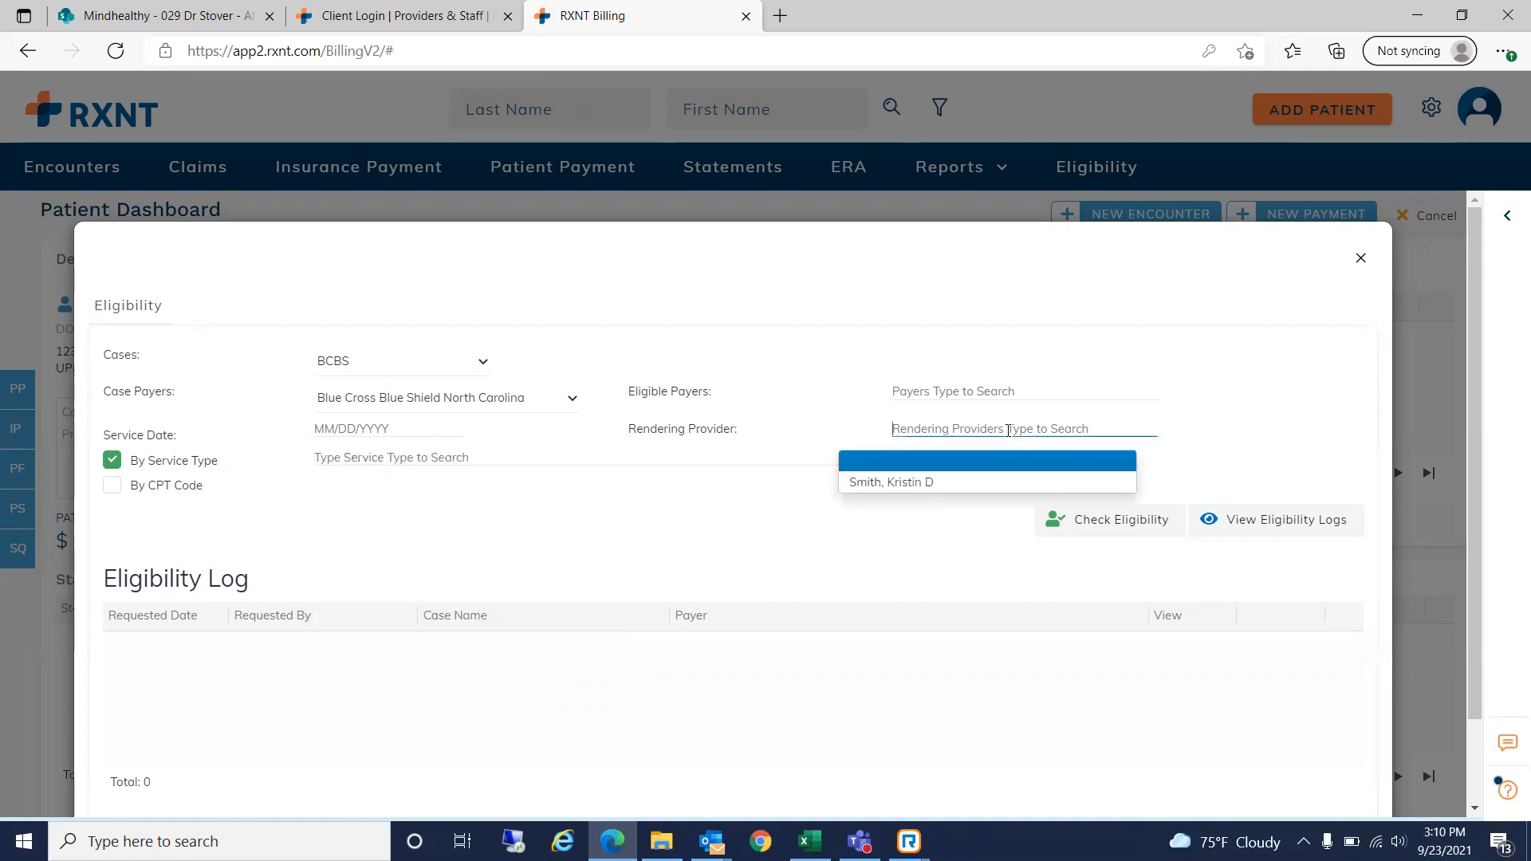
left_click(887, 483)
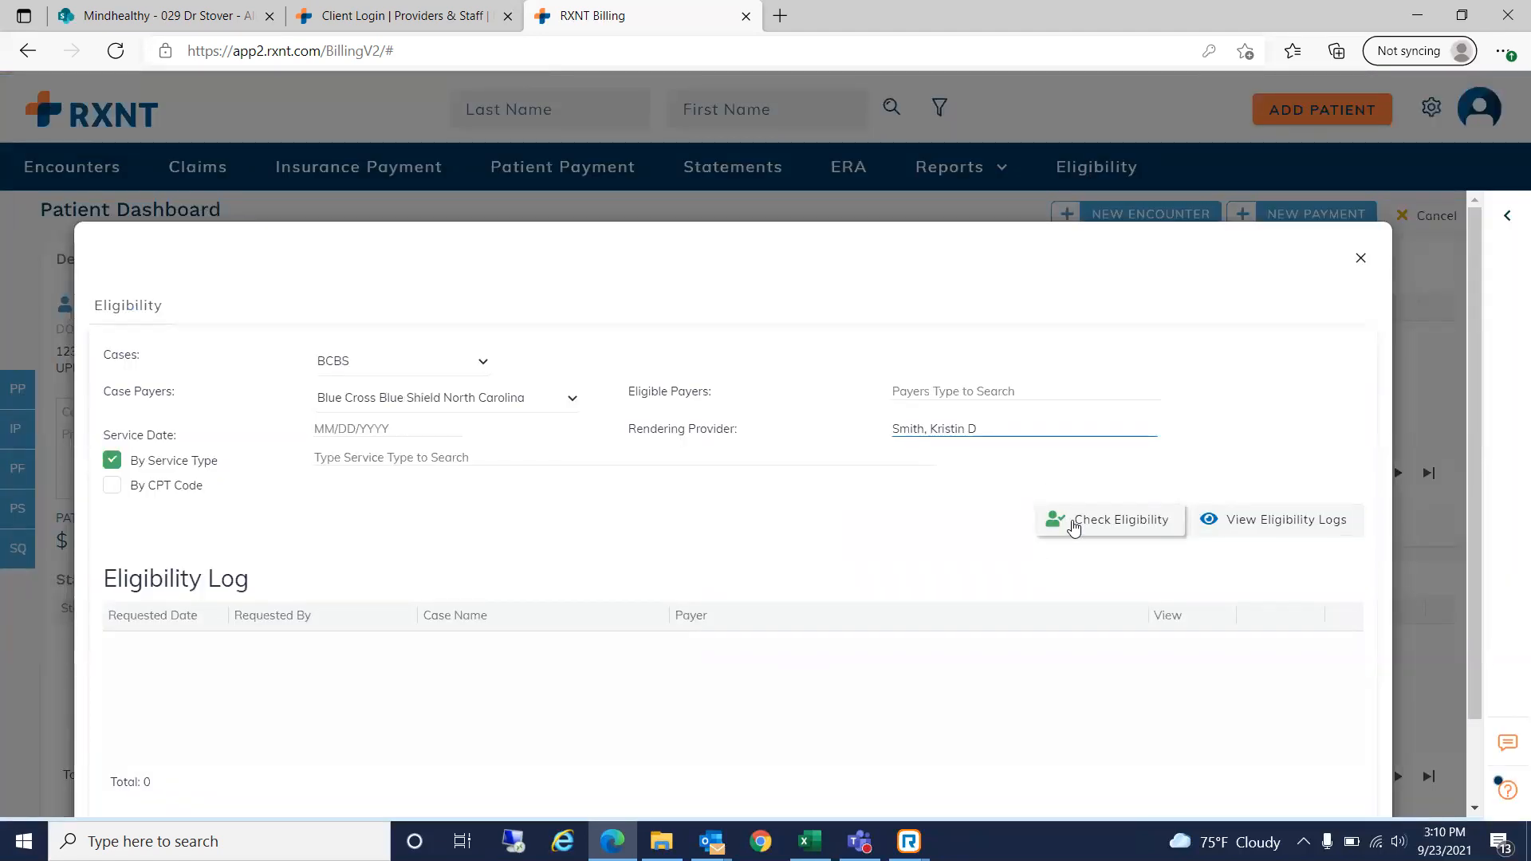
left_click(746, 519)
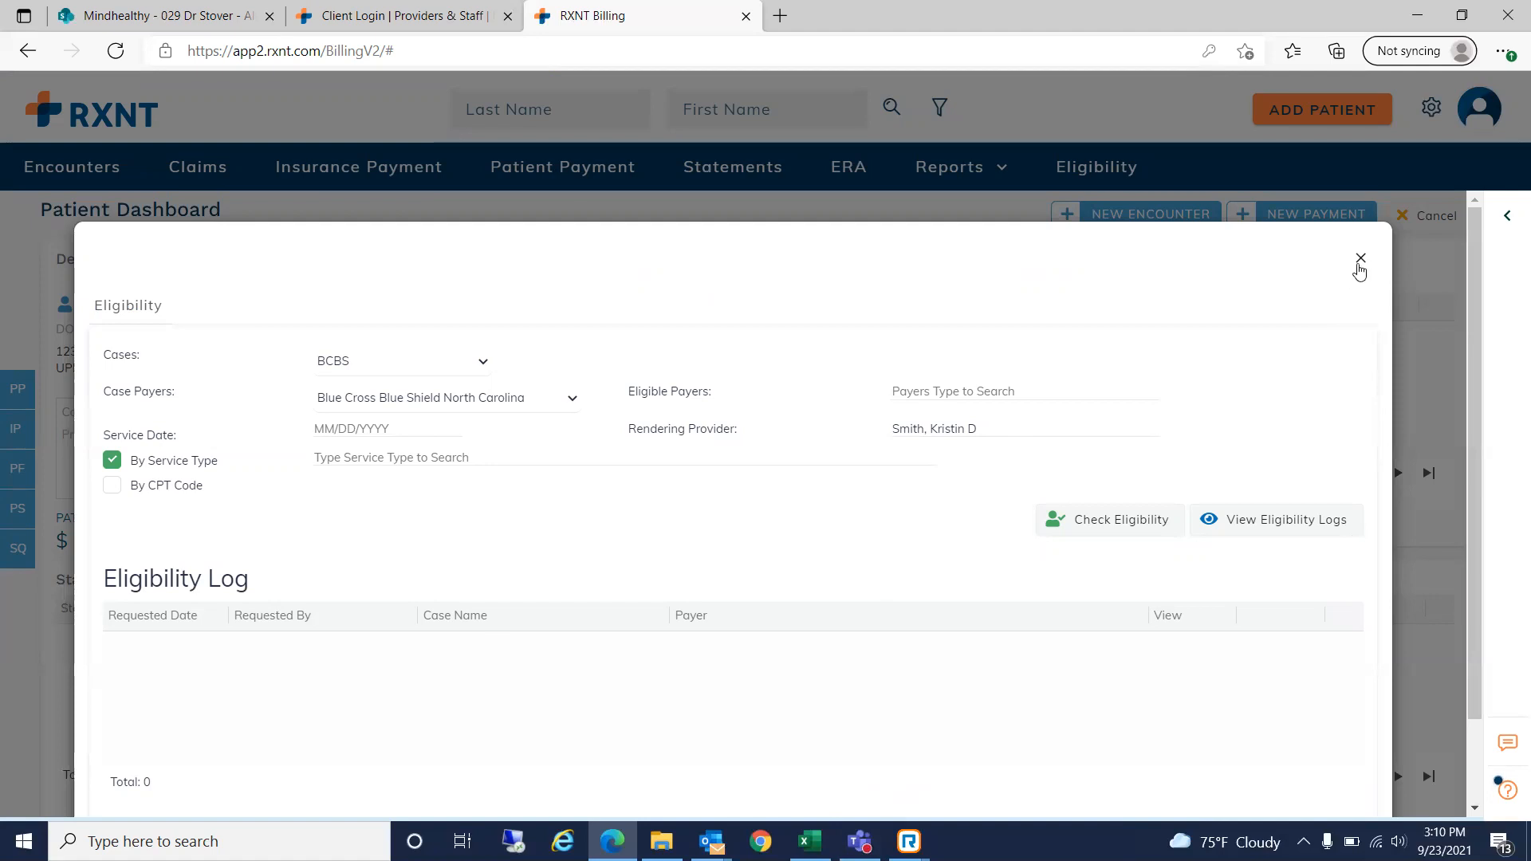
left_click(1361, 260)
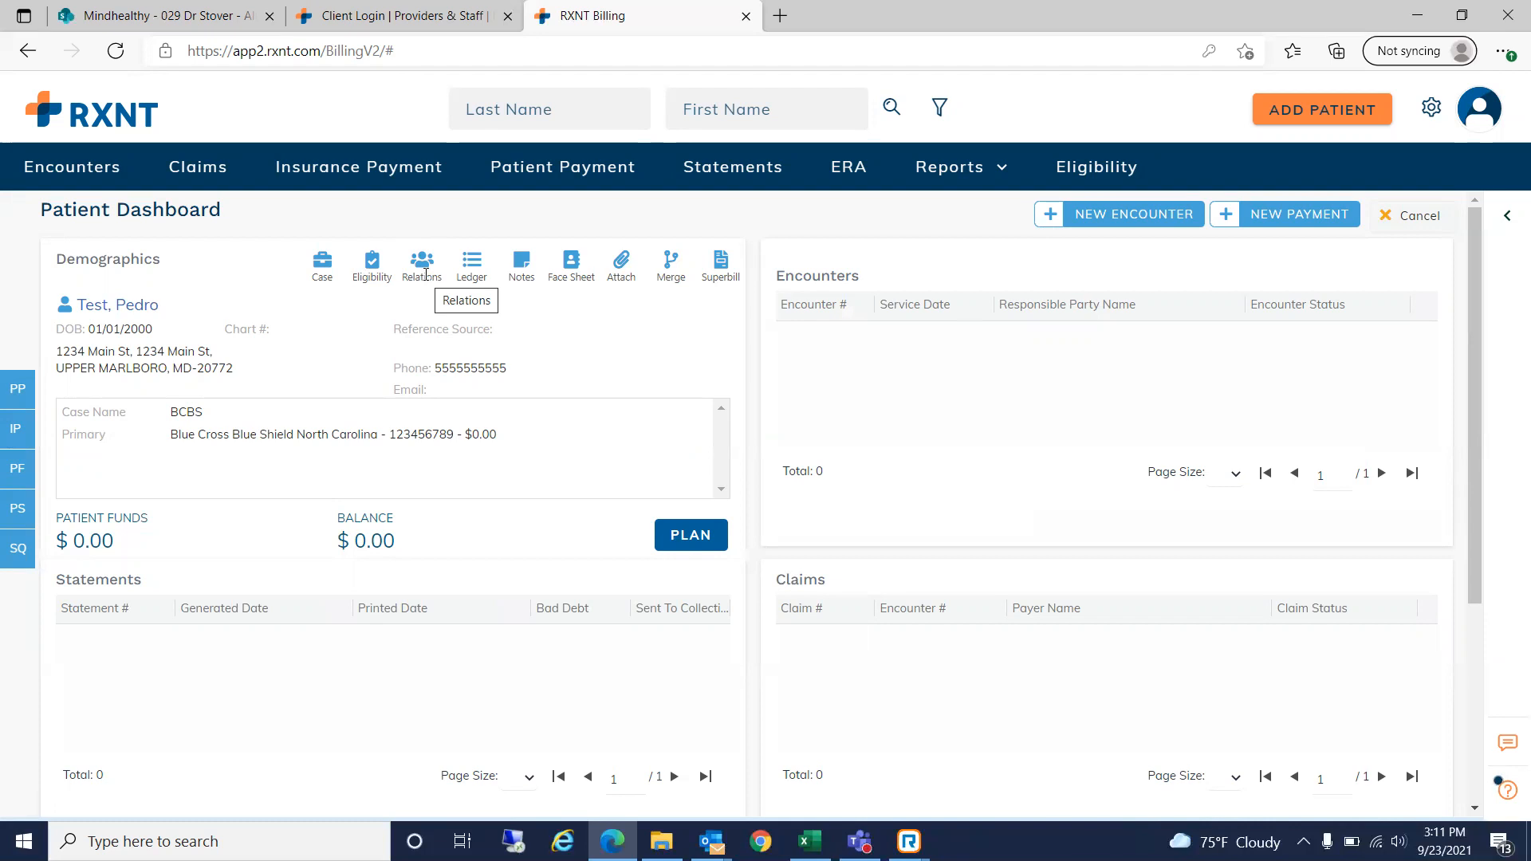
- Examine the patient ledger's encounter columns, payment, claim and statement sections and charge summary, and close the ledger
left_click(471, 267)
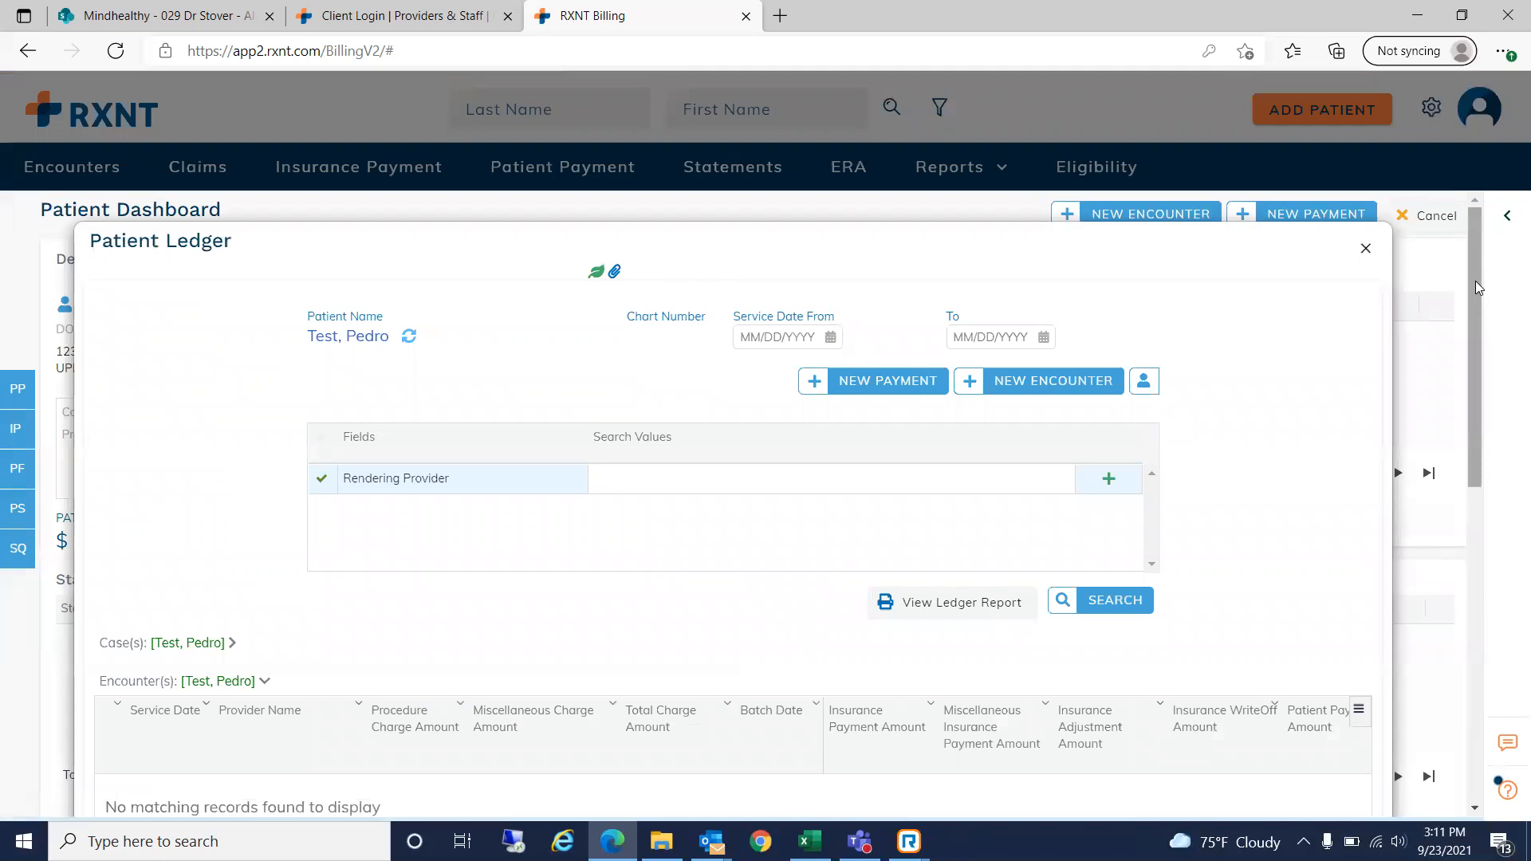
left_click_drag(1475, 281, 1472, 386)
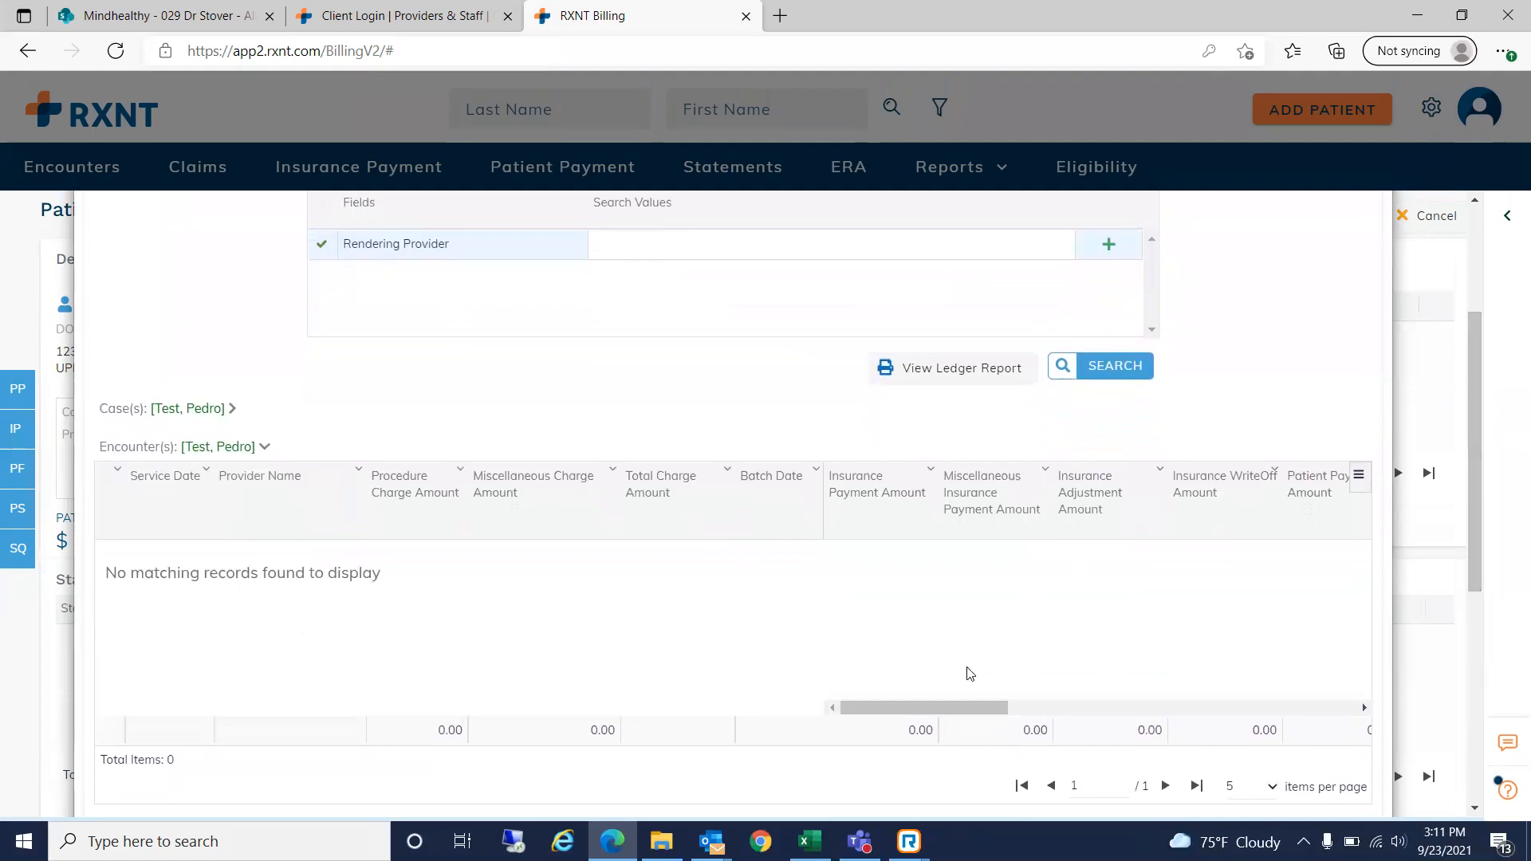
left_click_drag(947, 706, 1314, 711)
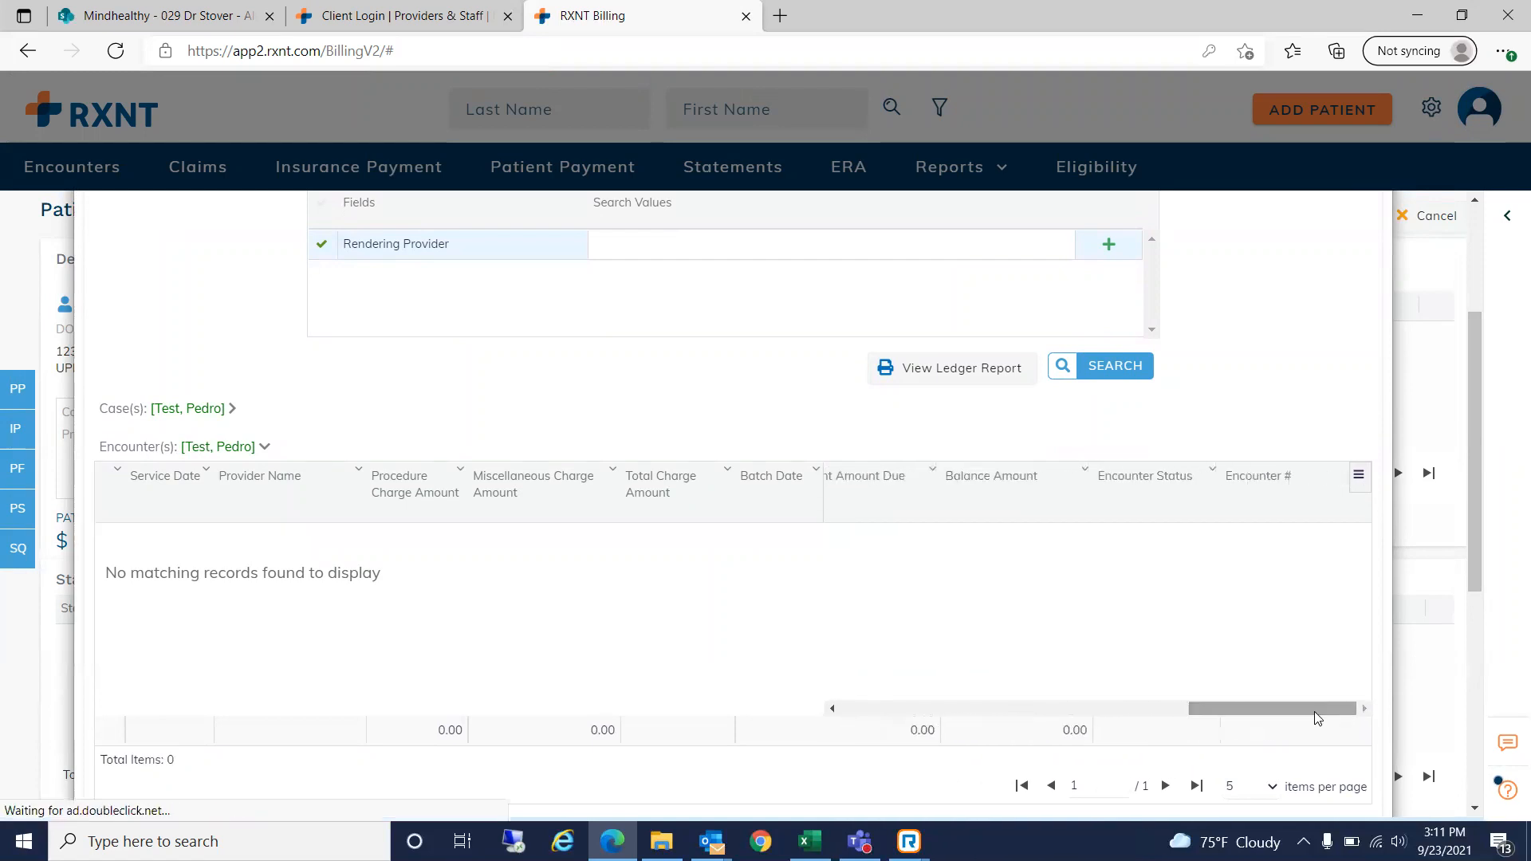
left_click_drag(1474, 373, 1464, 560)
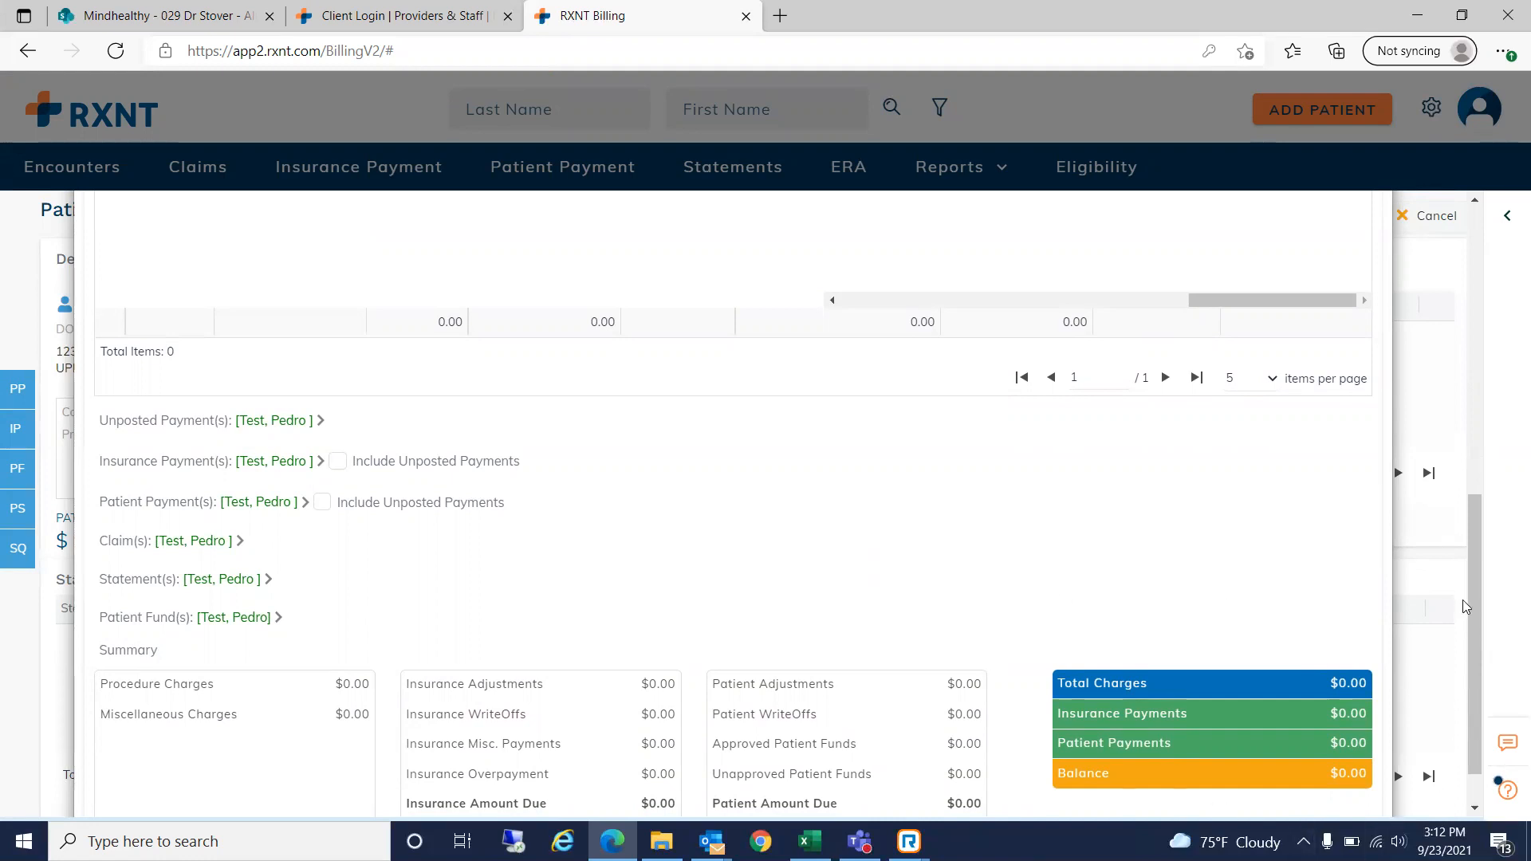
left_click_drag(1472, 581, 1461, 388)
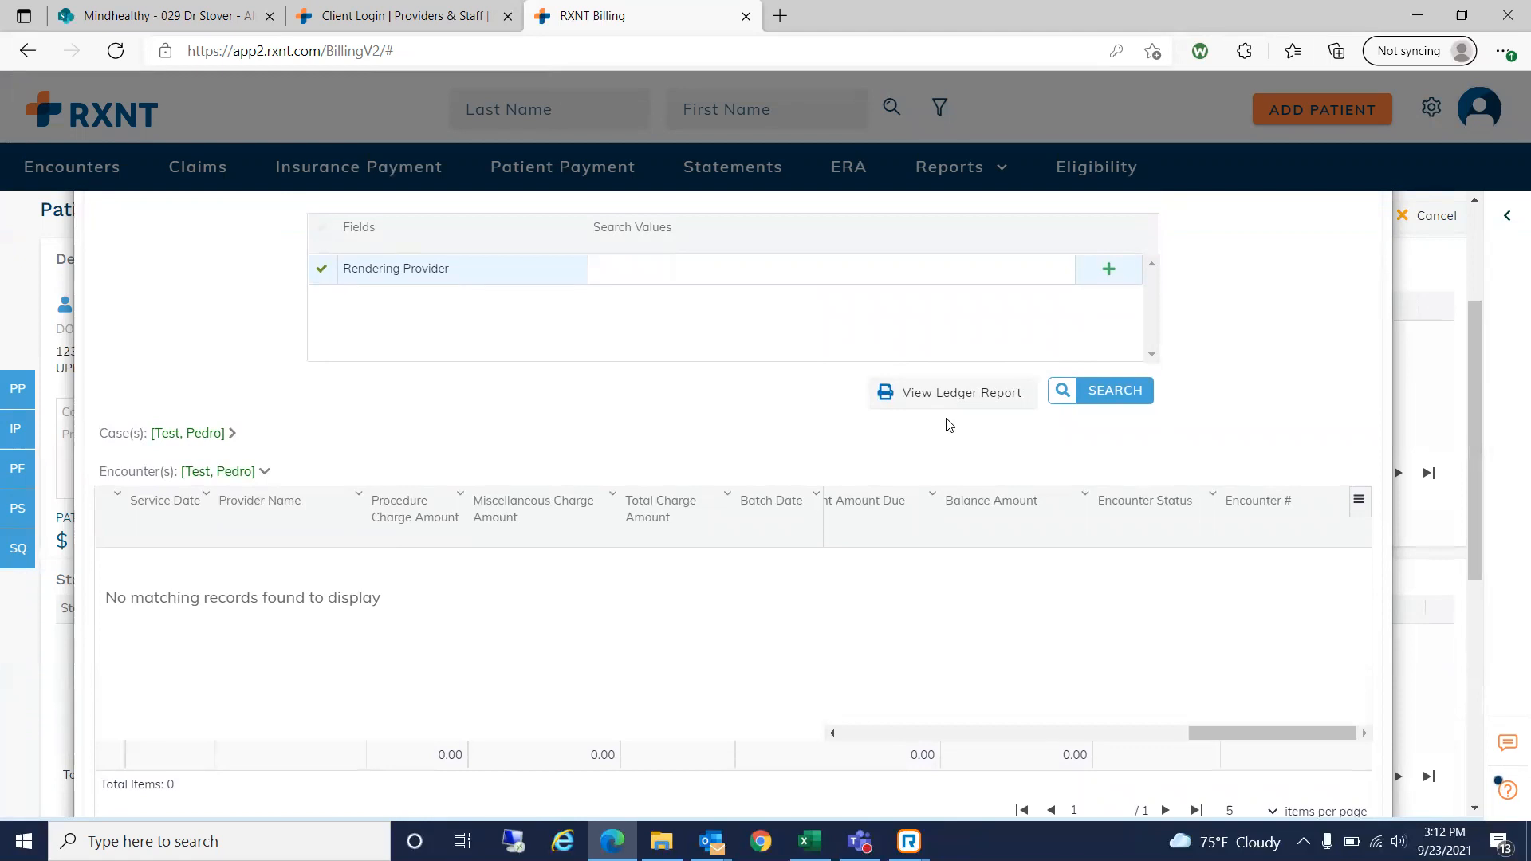
left_click_drag(1475, 466, 1476, 365)
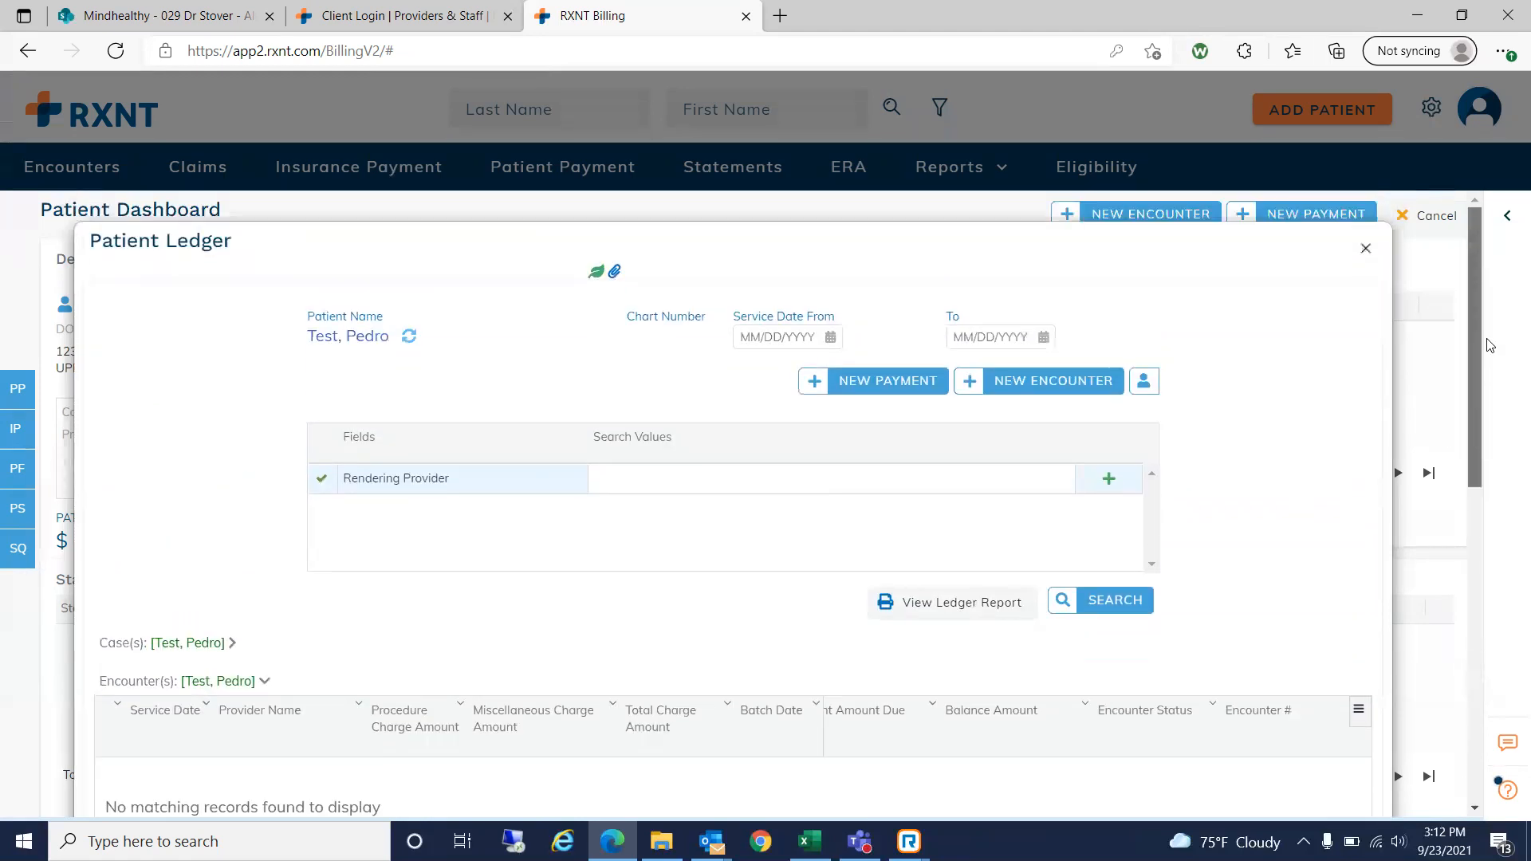
left_click(1368, 250)
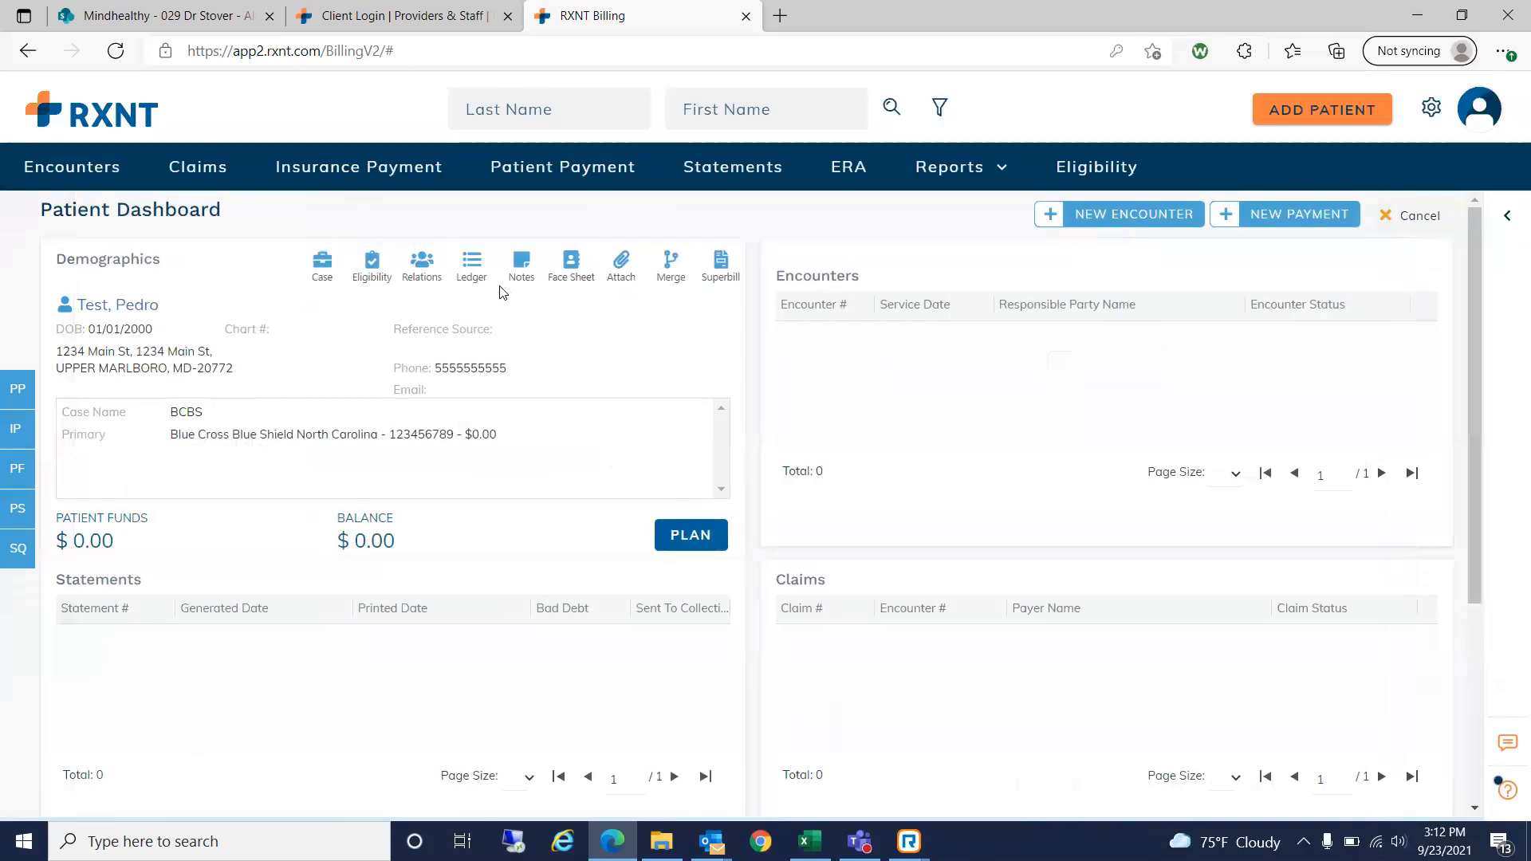
- Add the patient note "NOTE" with both Demographic / Patient dashboard alerts turned off, and close the notes
left_click(522, 265)
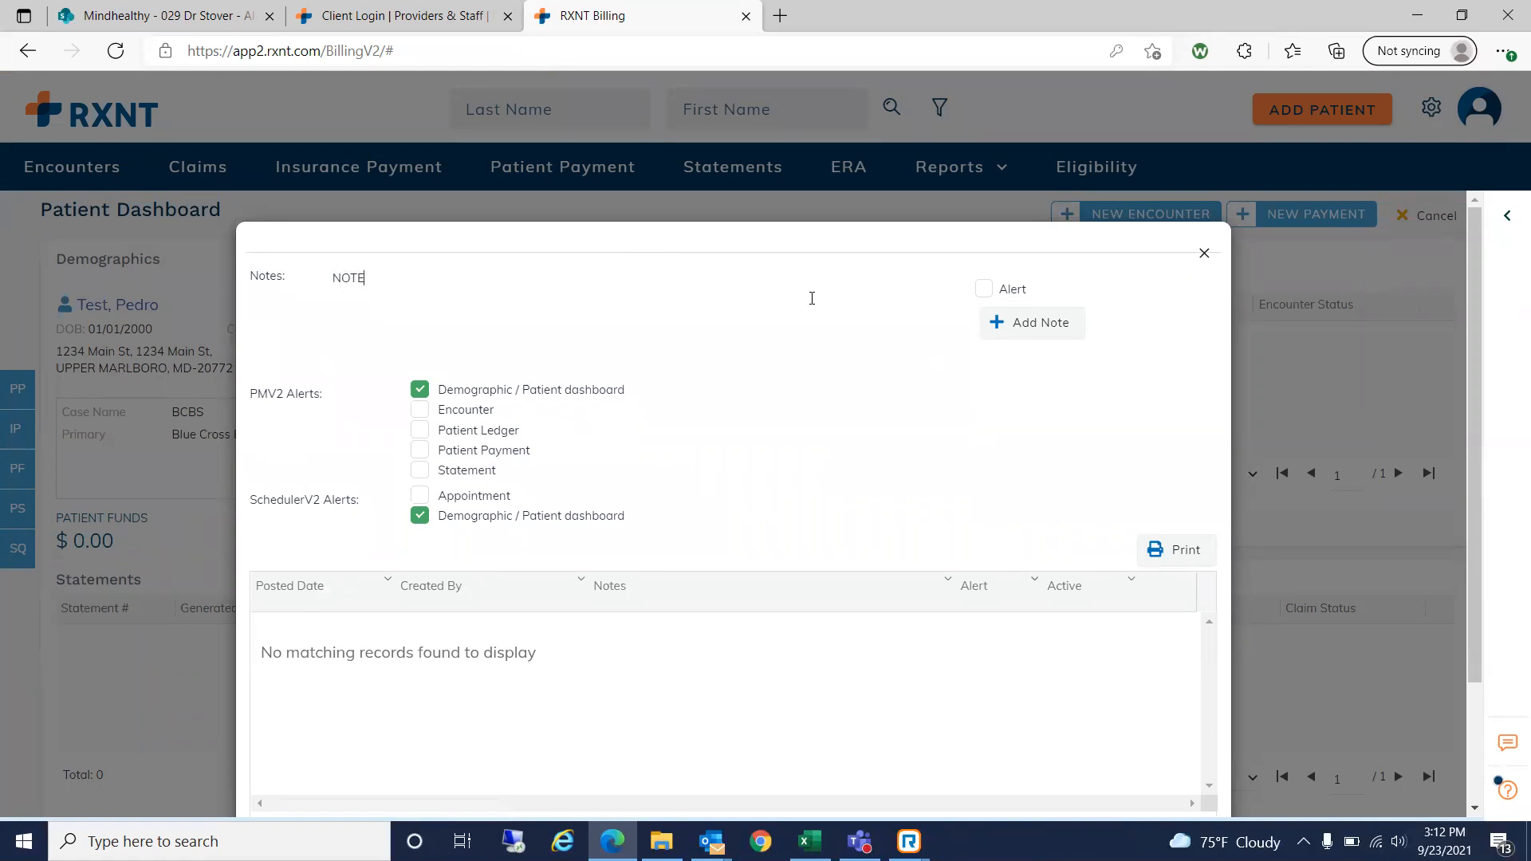
left_click(420, 389)
left_click(418, 516)
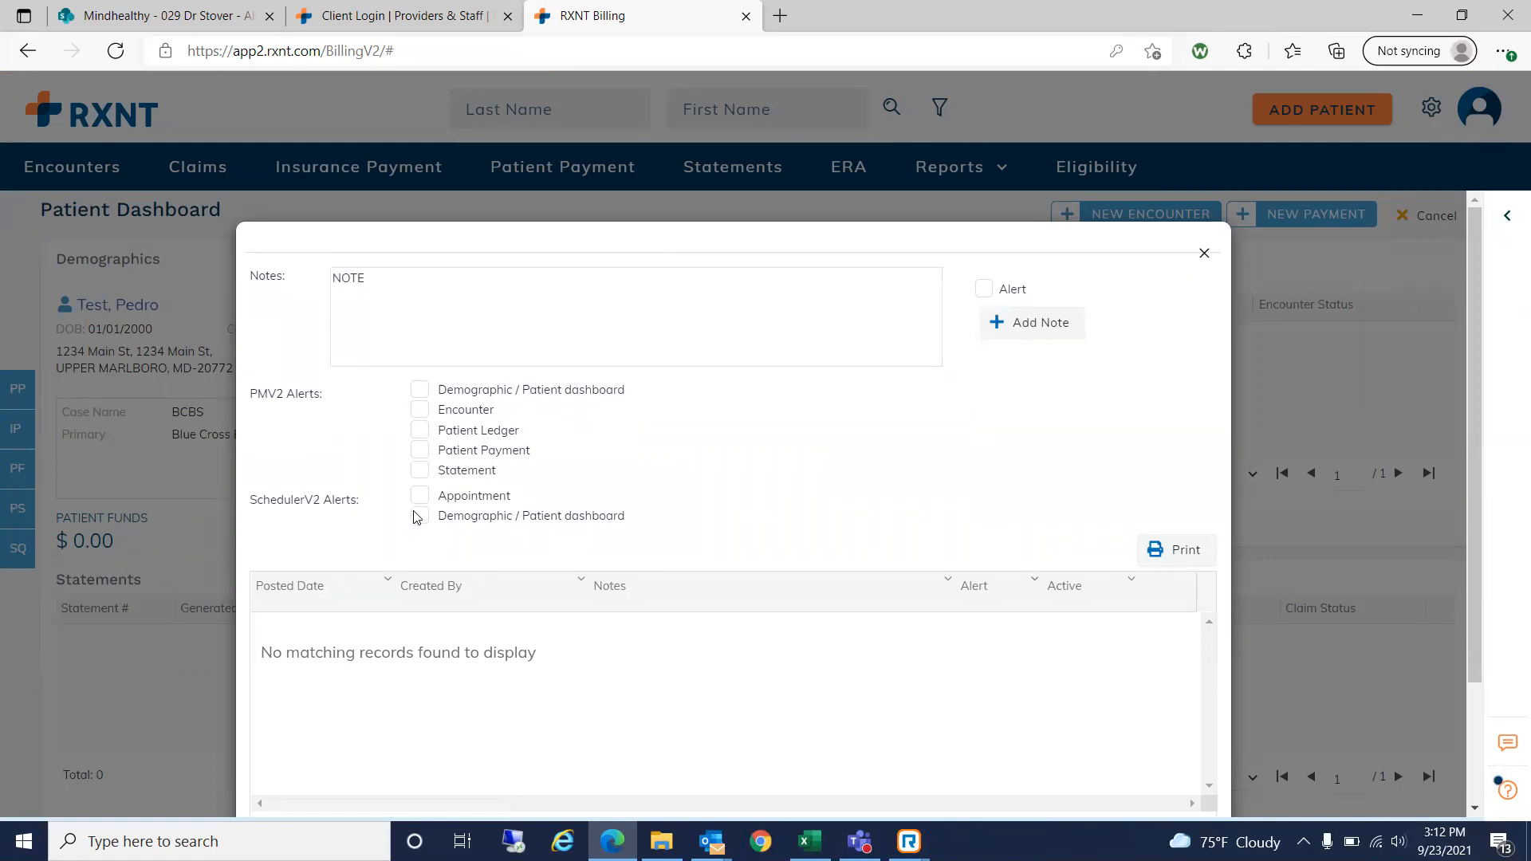
left_click(1041, 324)
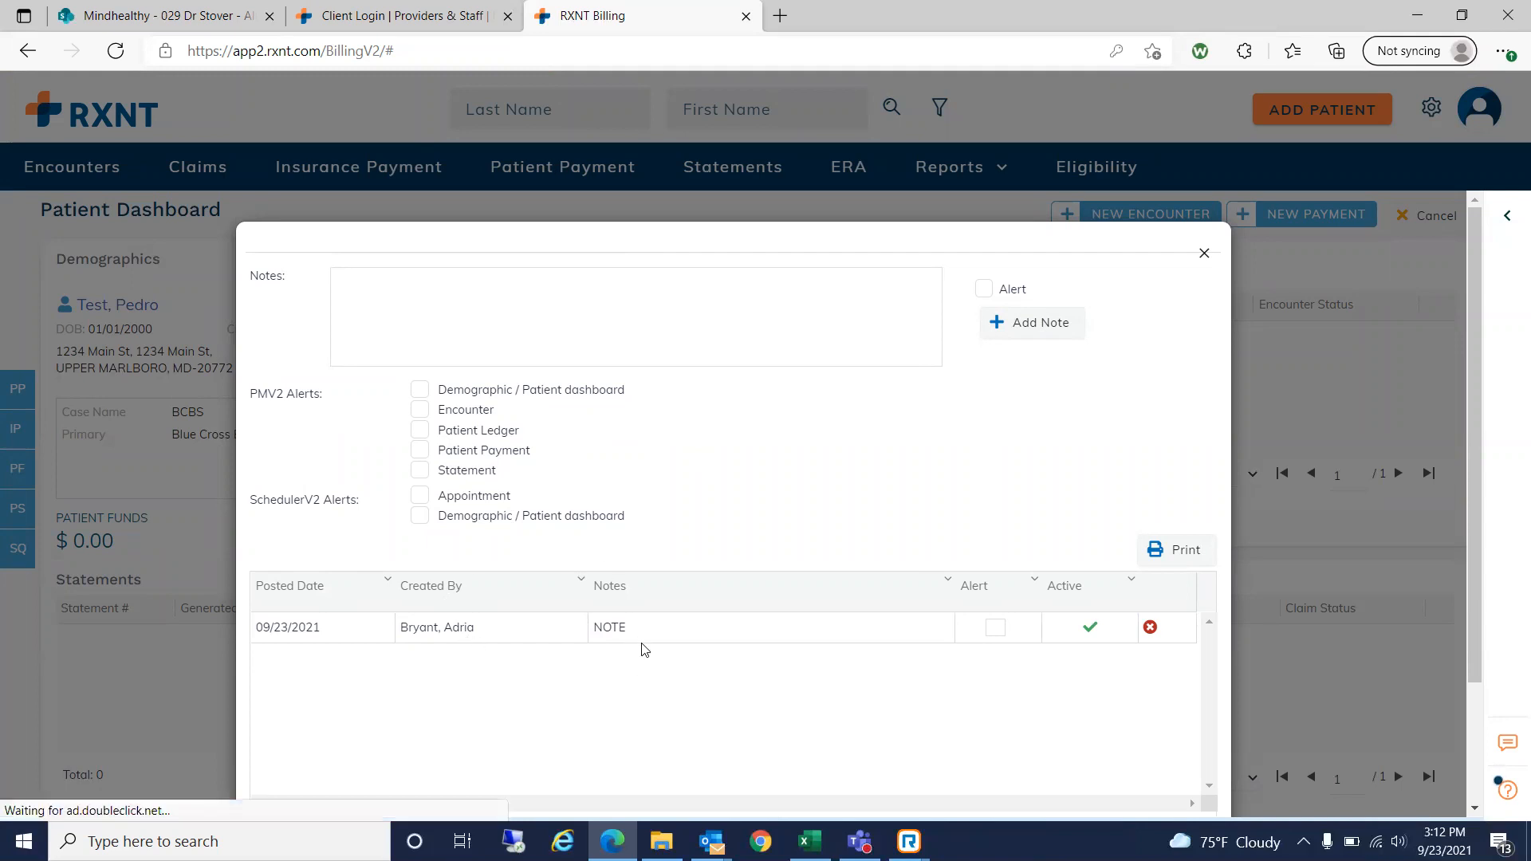
left_click(1204, 254)
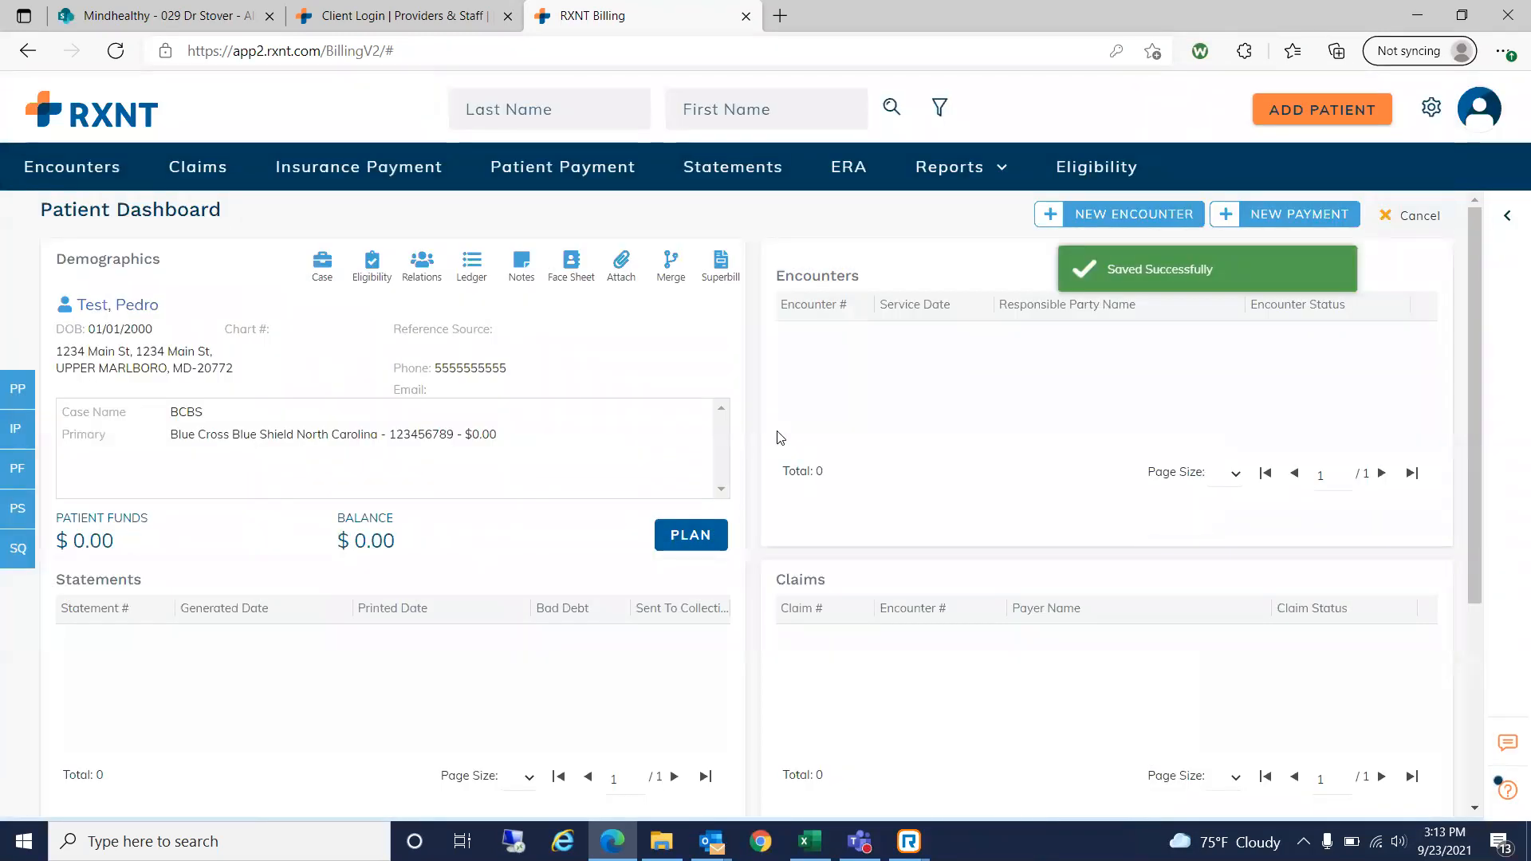
- Turn on the alert for the patient note "NOTE" with the PMV2 Demographic / Patient dashboard option, save it, and dismiss the resulting dashboard alert
left_click(522, 265)
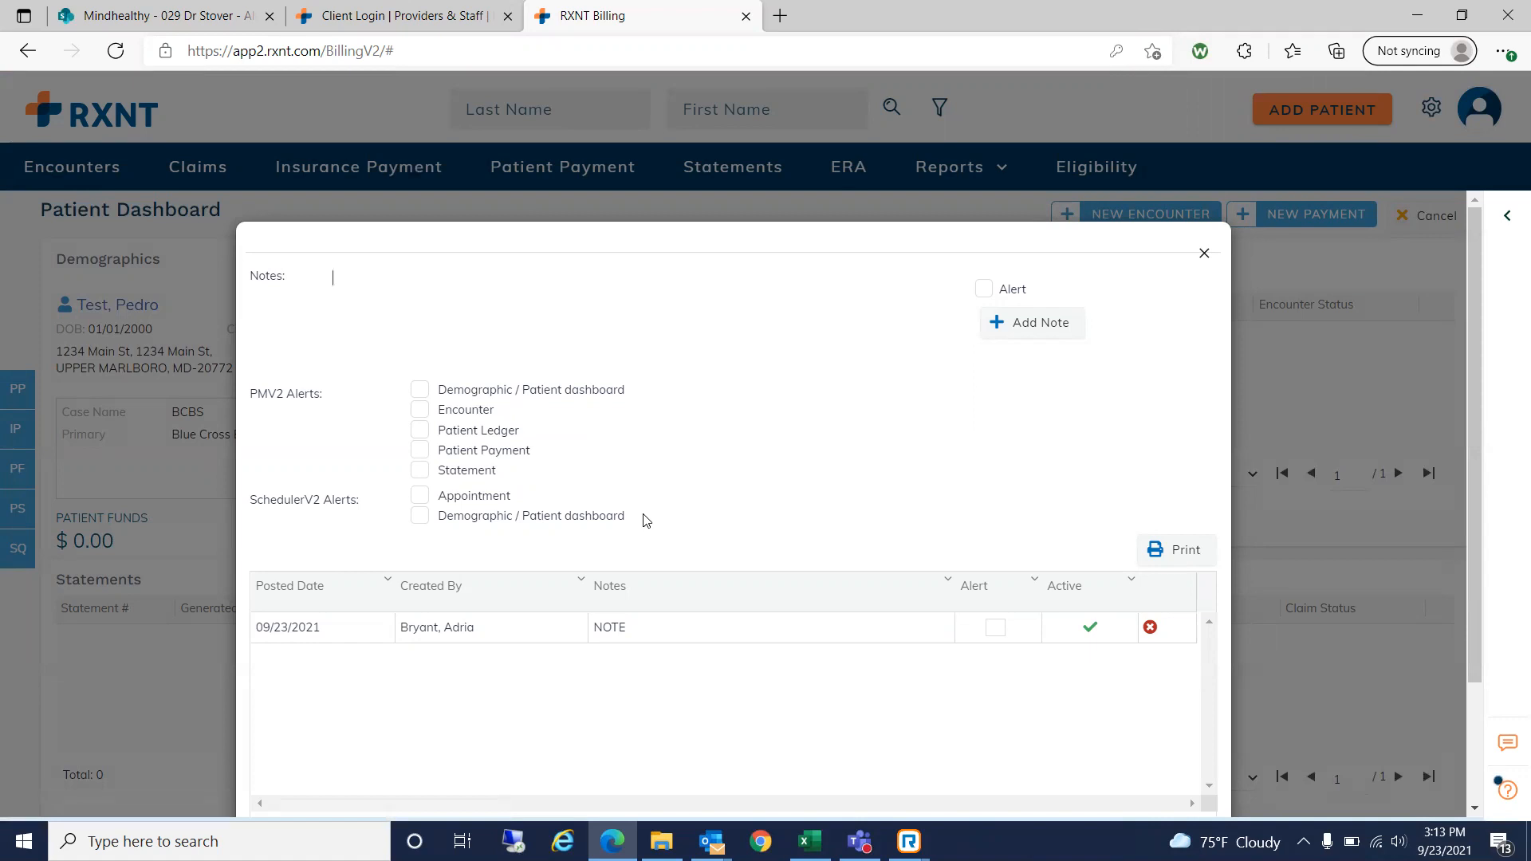
left_click(995, 634)
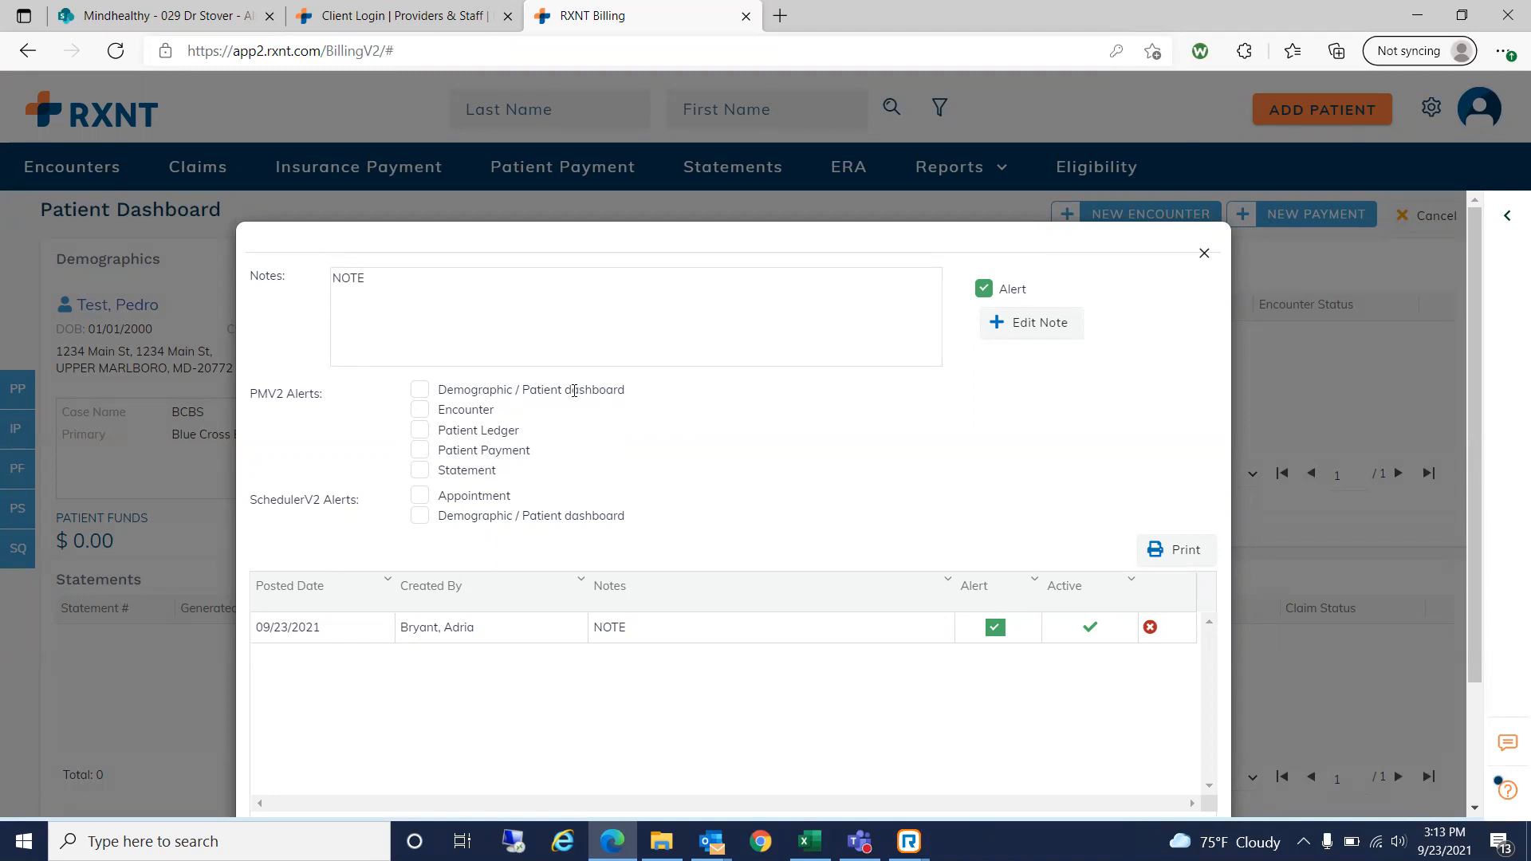
left_click(421, 395)
left_click(1051, 324)
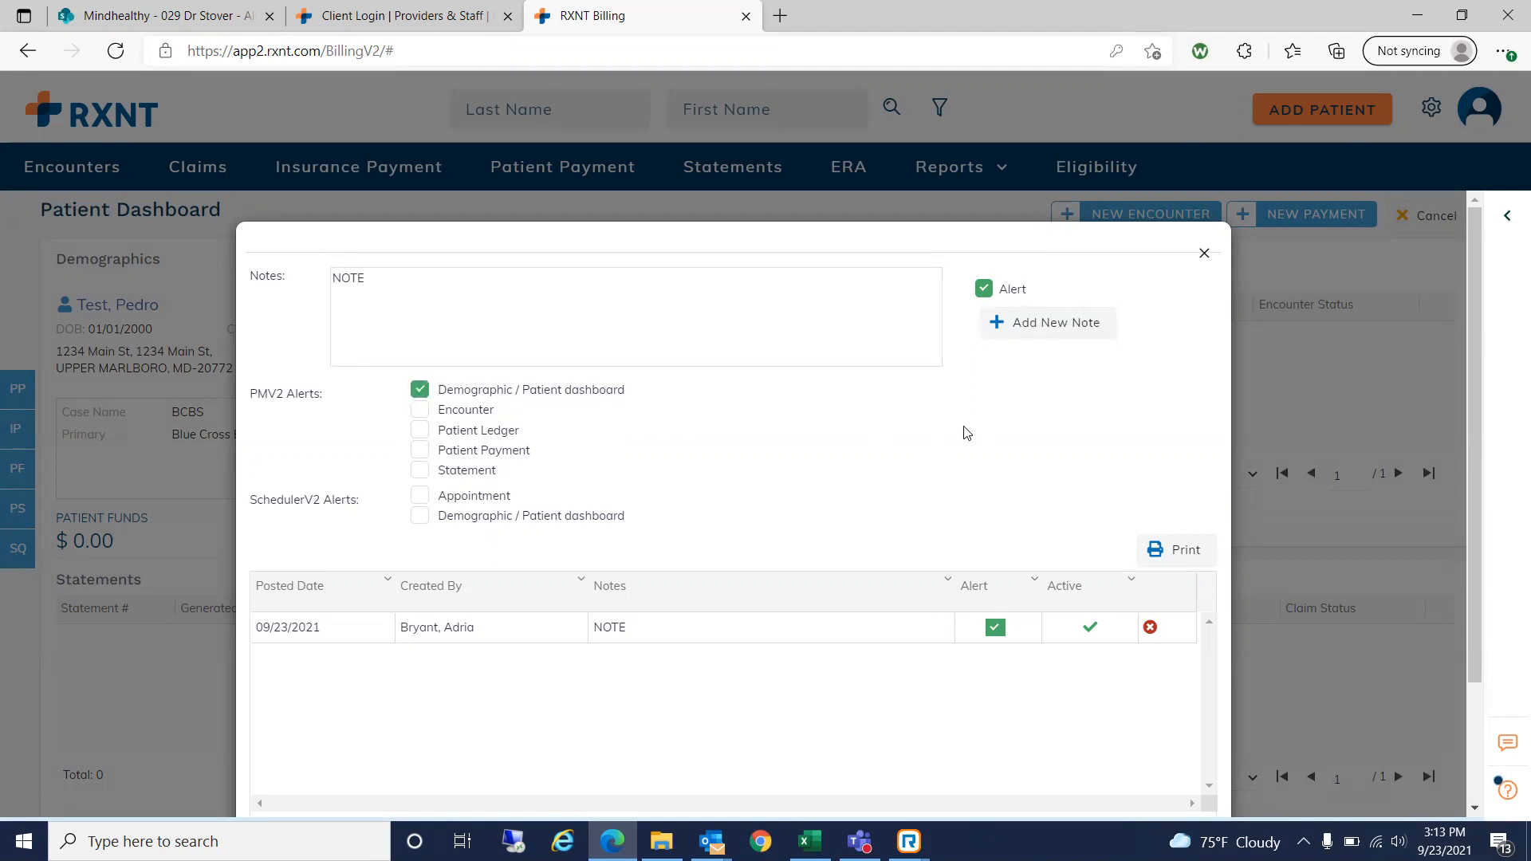
scroll(965, 432, "down", 2)
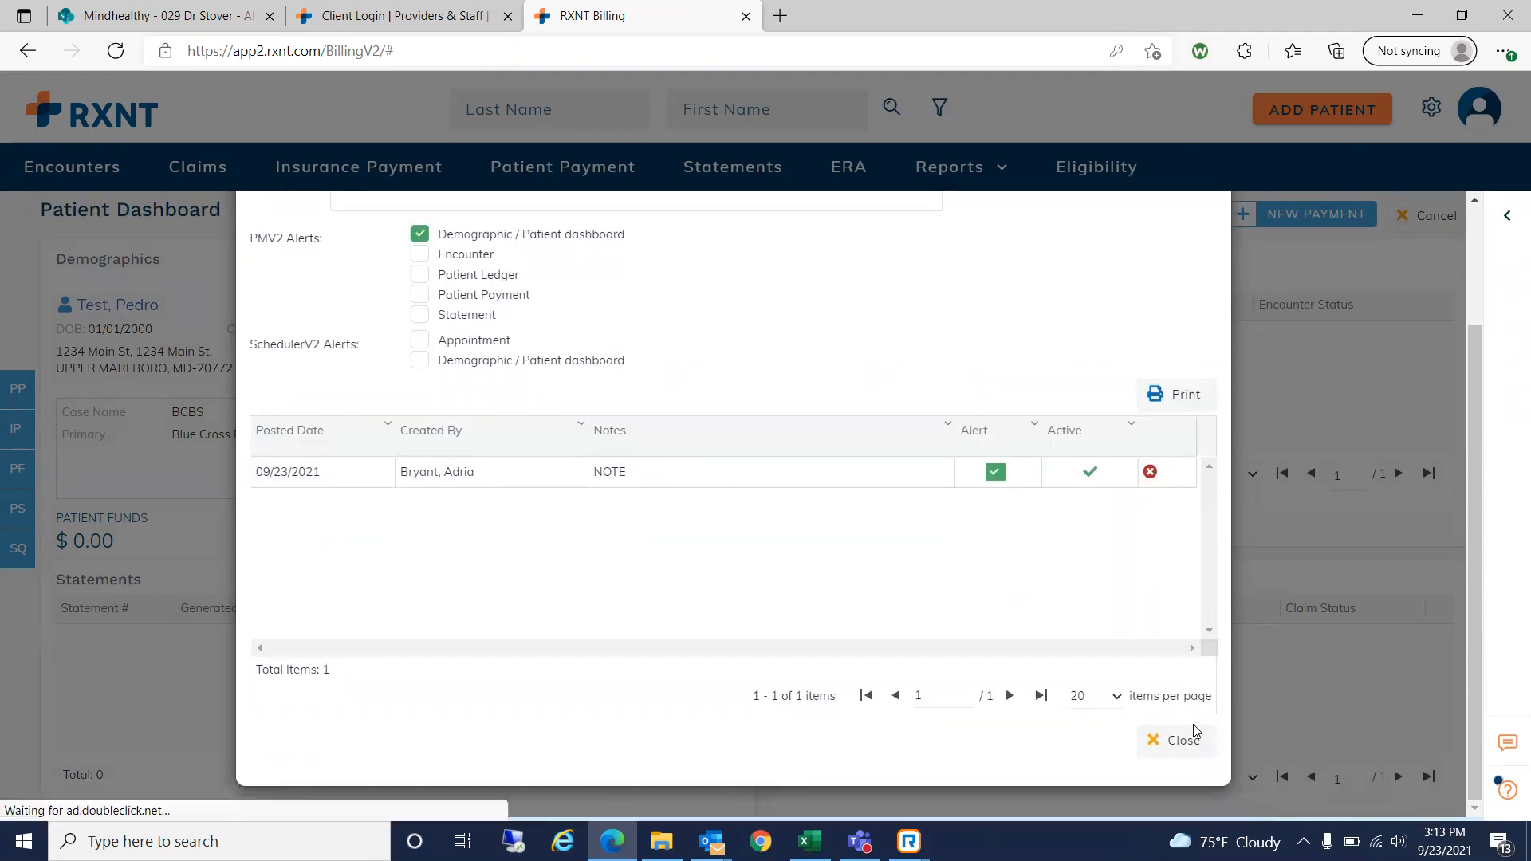
left_click(1163, 745)
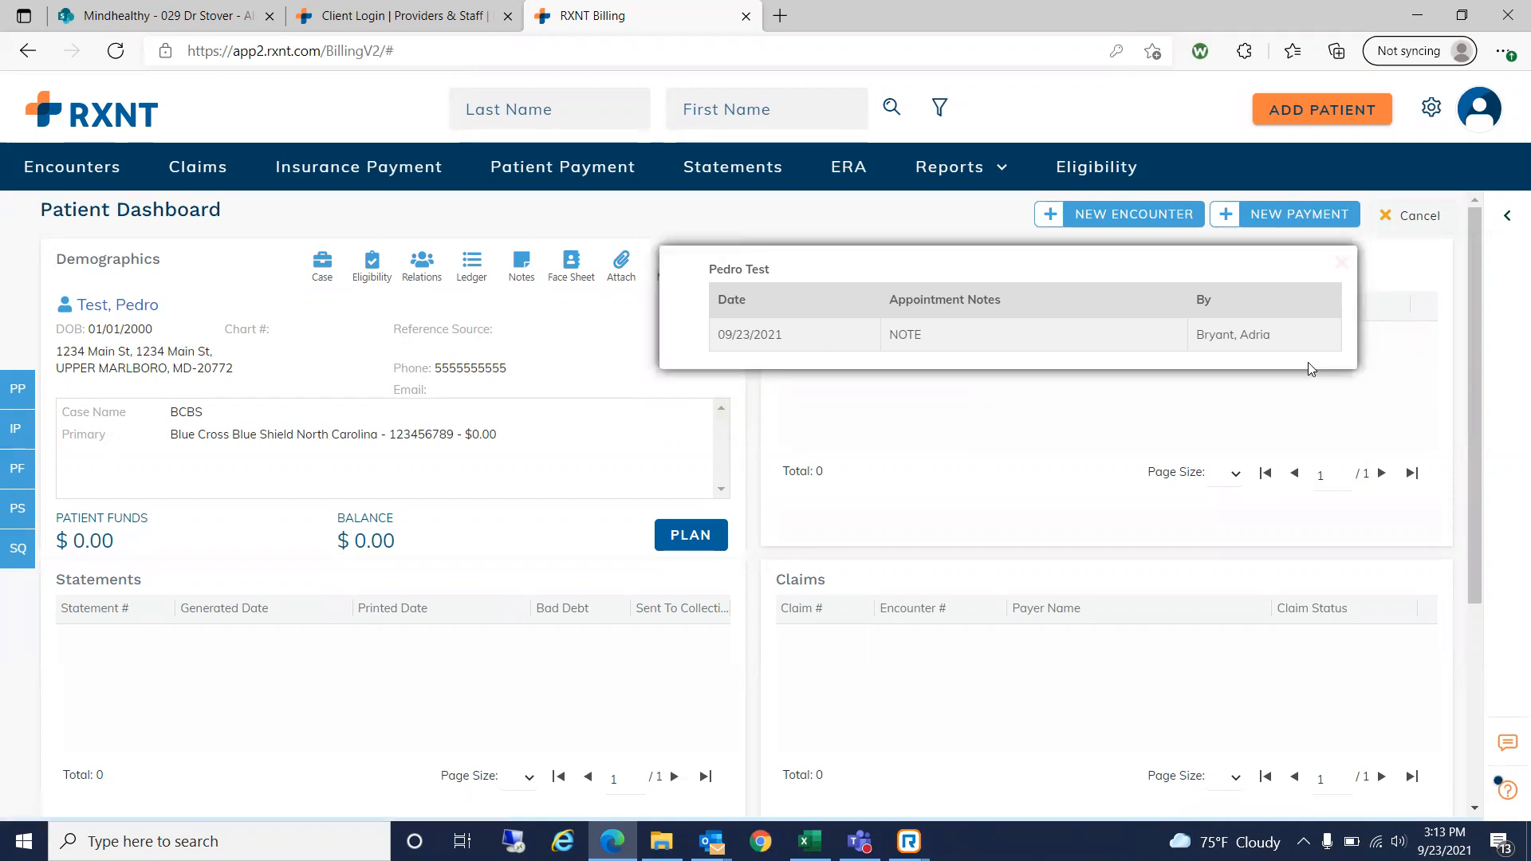
left_click(1341, 266)
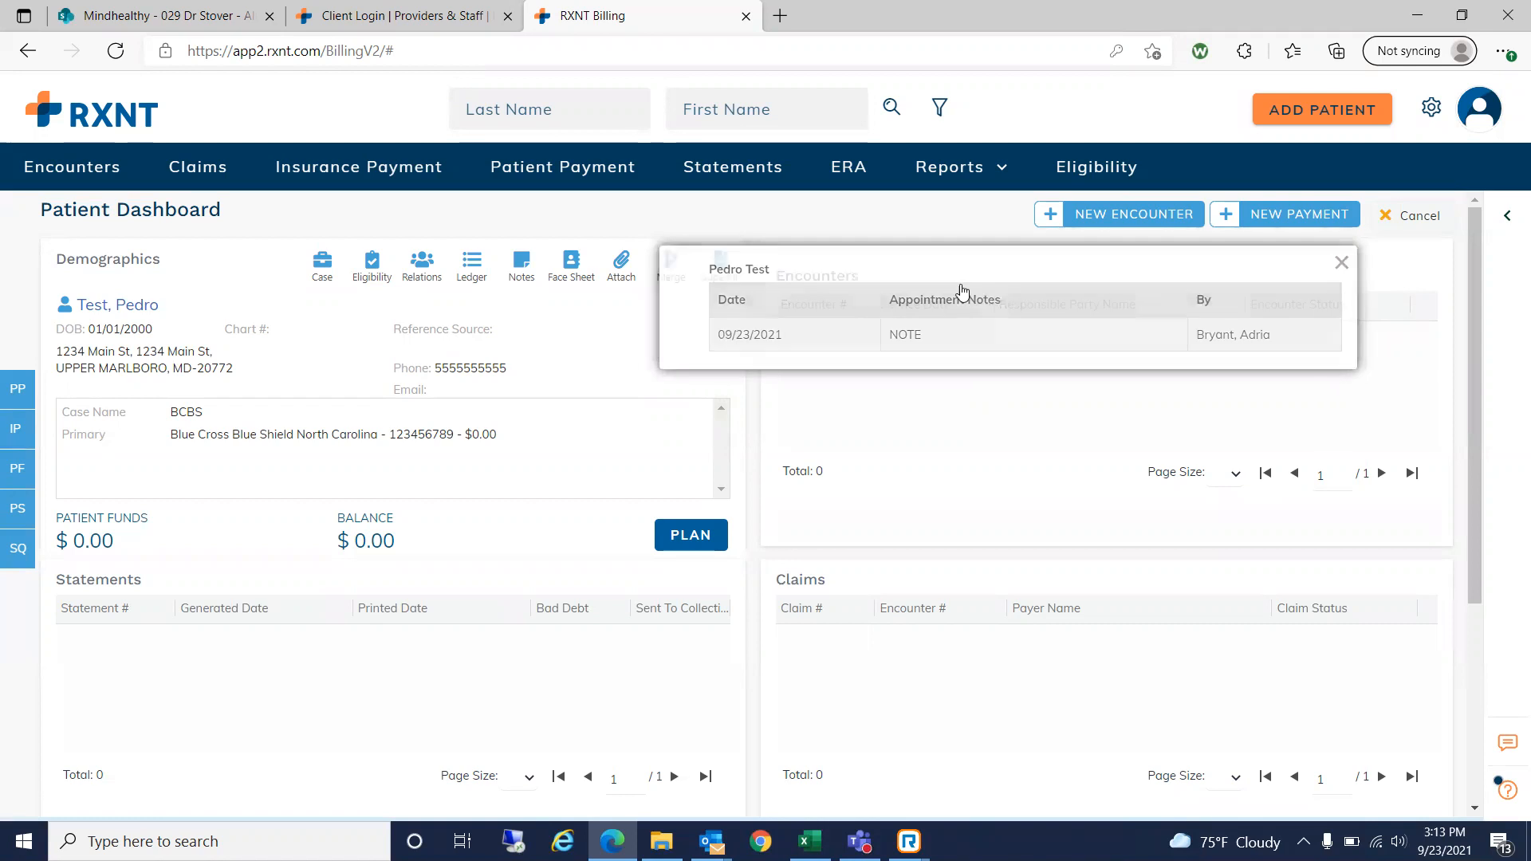
- Deactivate the patient note "NOTE" and close the notes
left_click(521, 263)
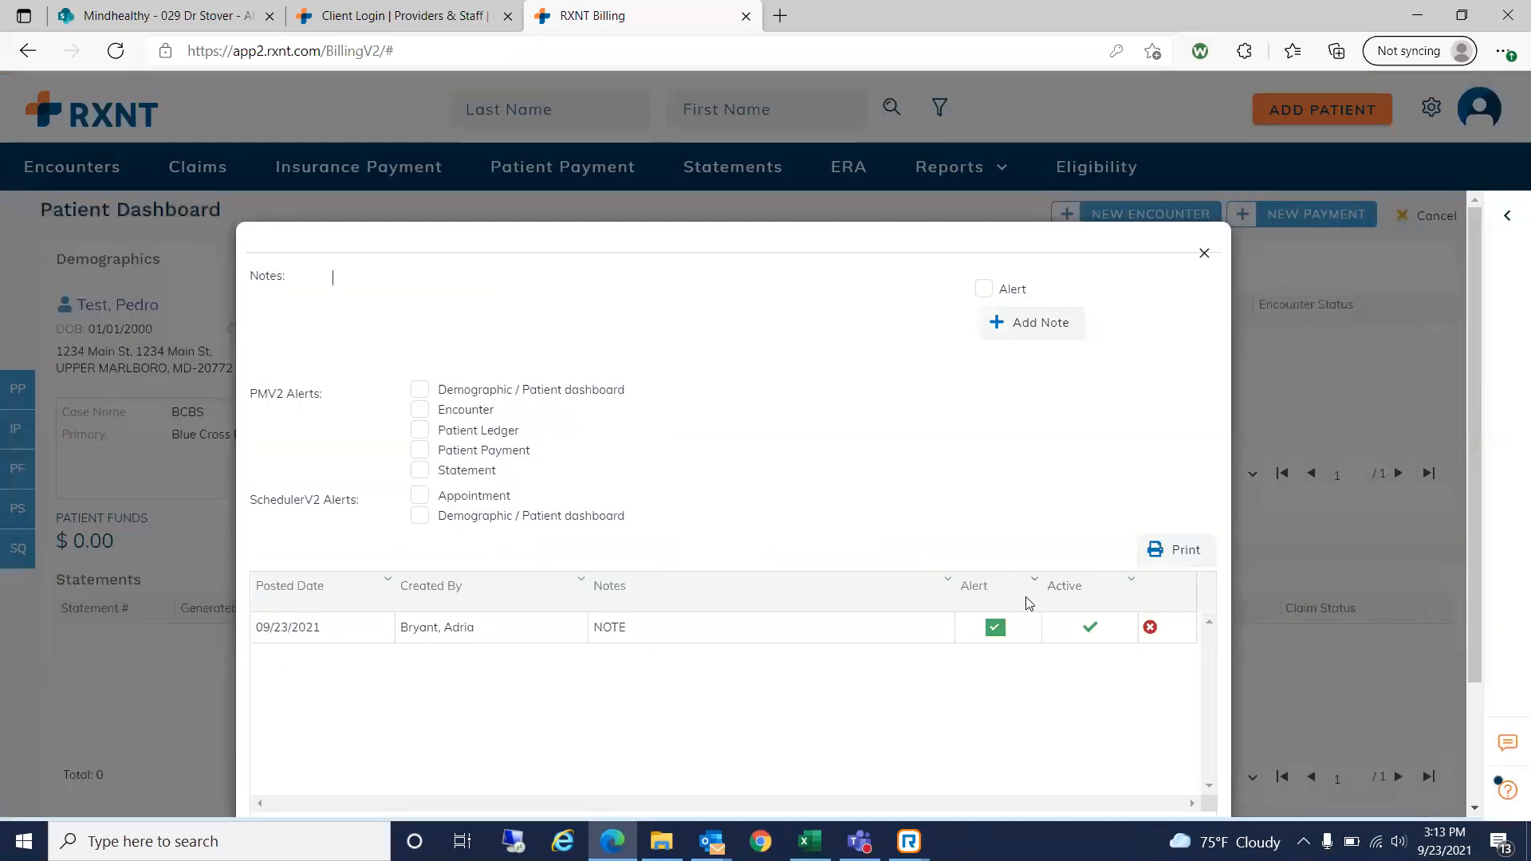
left_click(1152, 629)
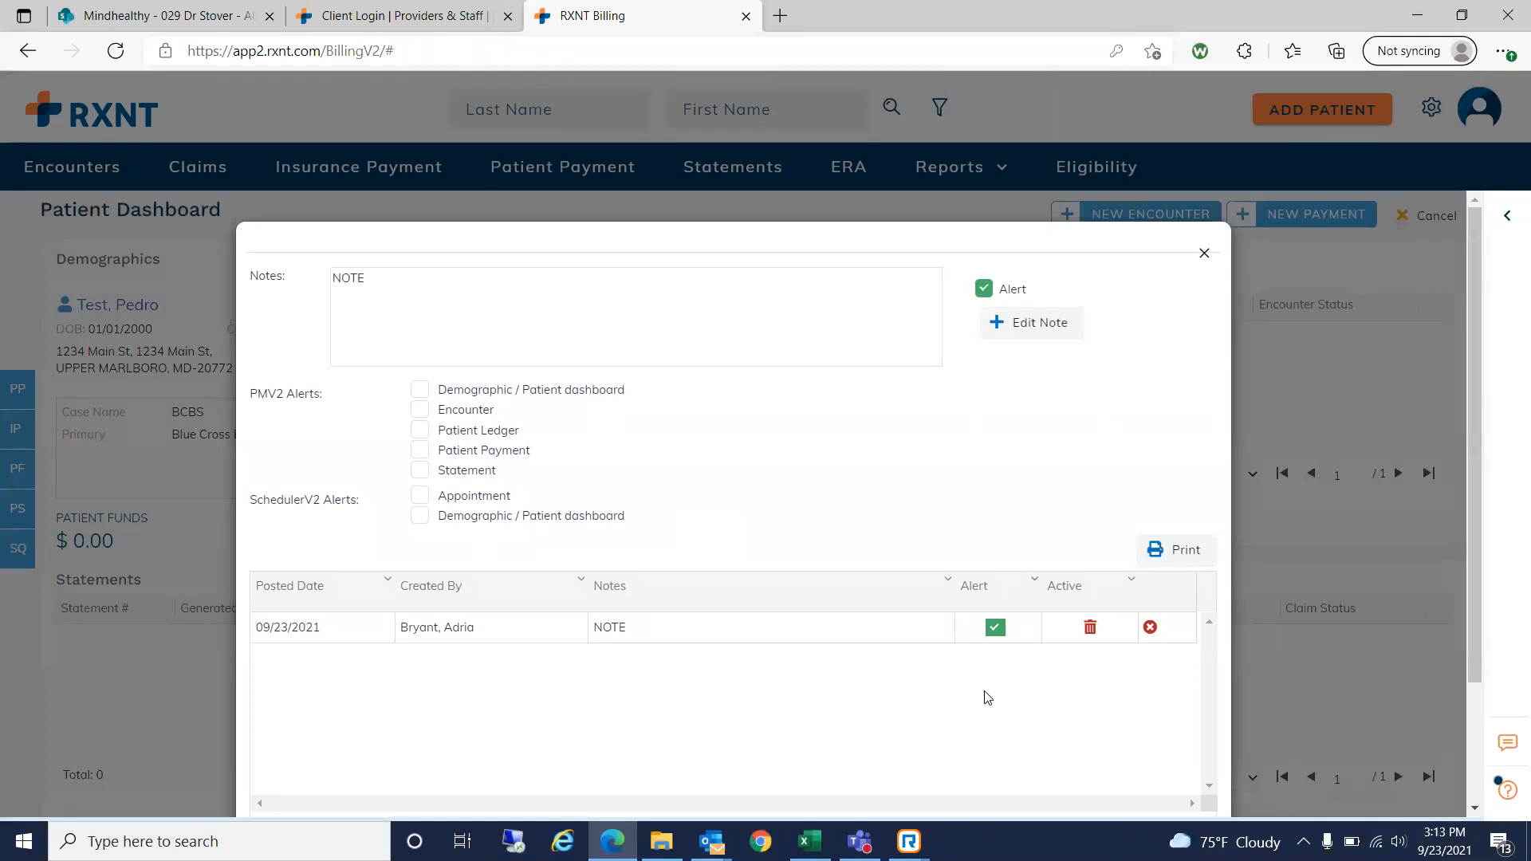
scroll(988, 697, "down", 2)
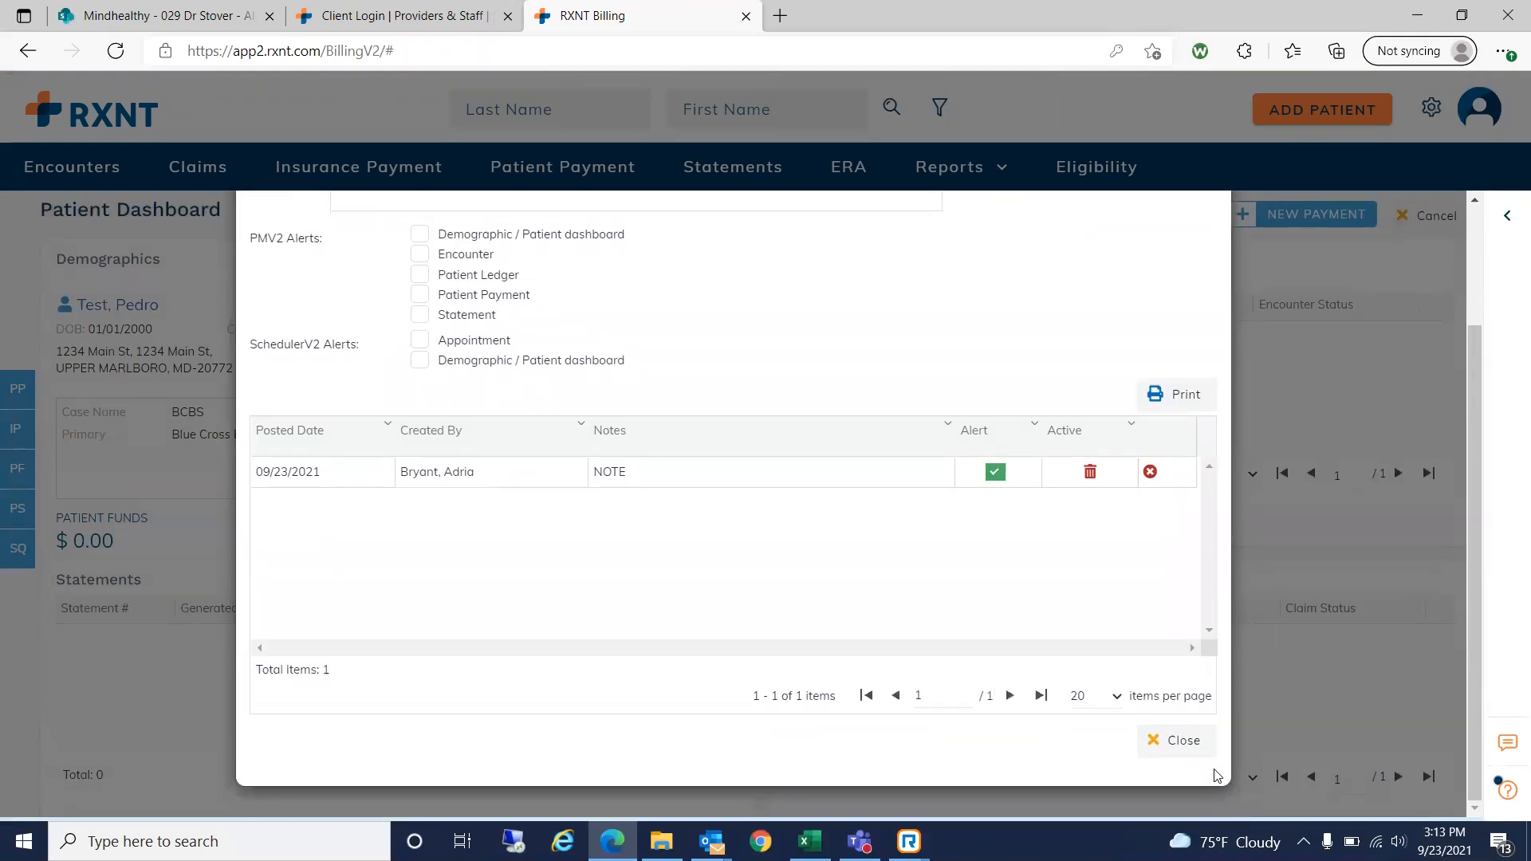
left_click(1188, 741)
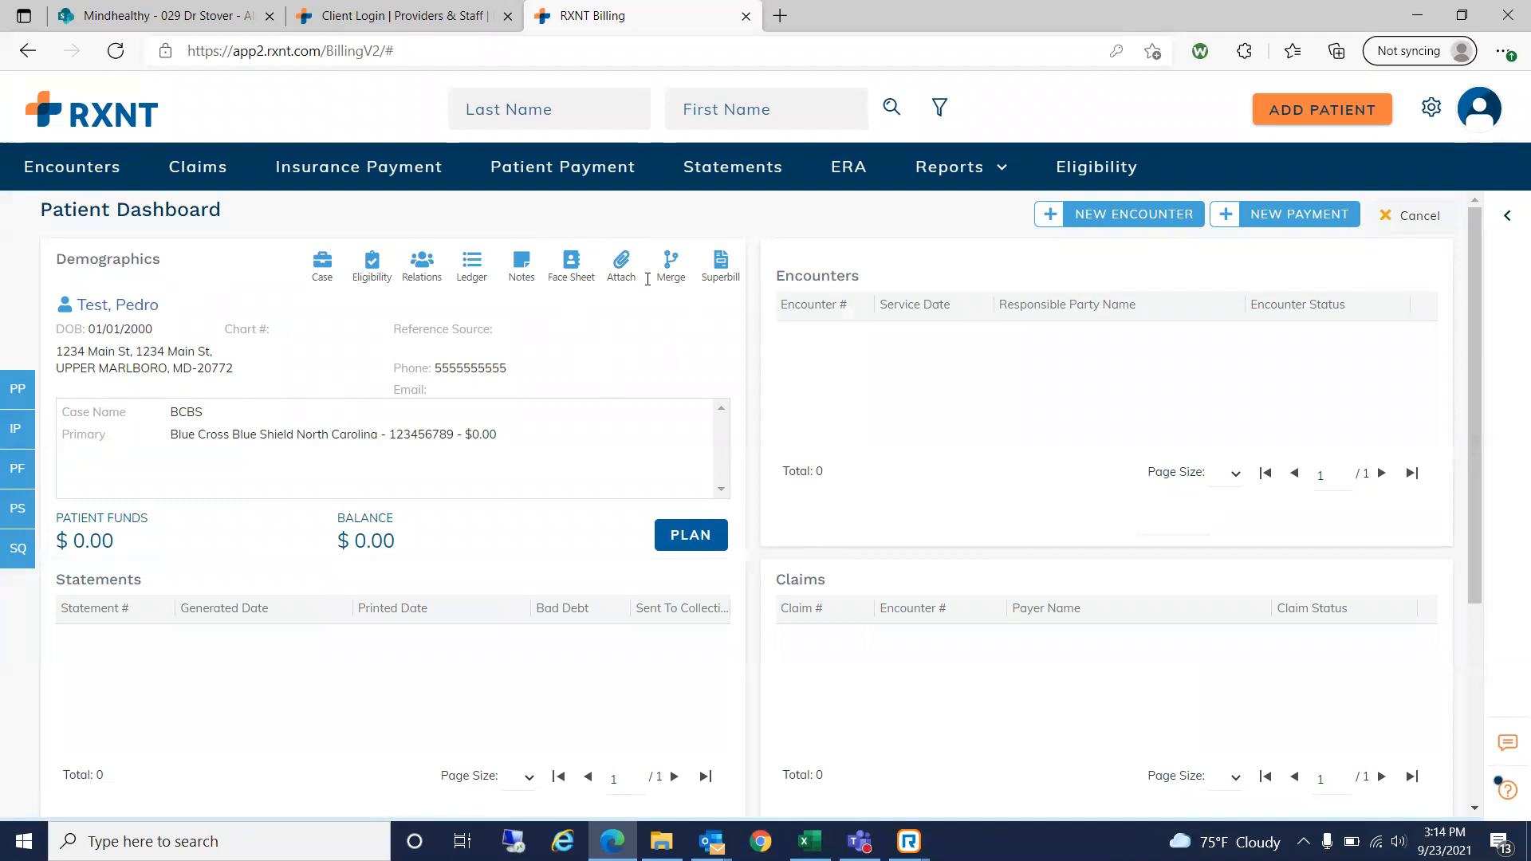
- Examine the Patient Document attachment form and the Patient Merge Report, closing each one
left_click(619, 263)
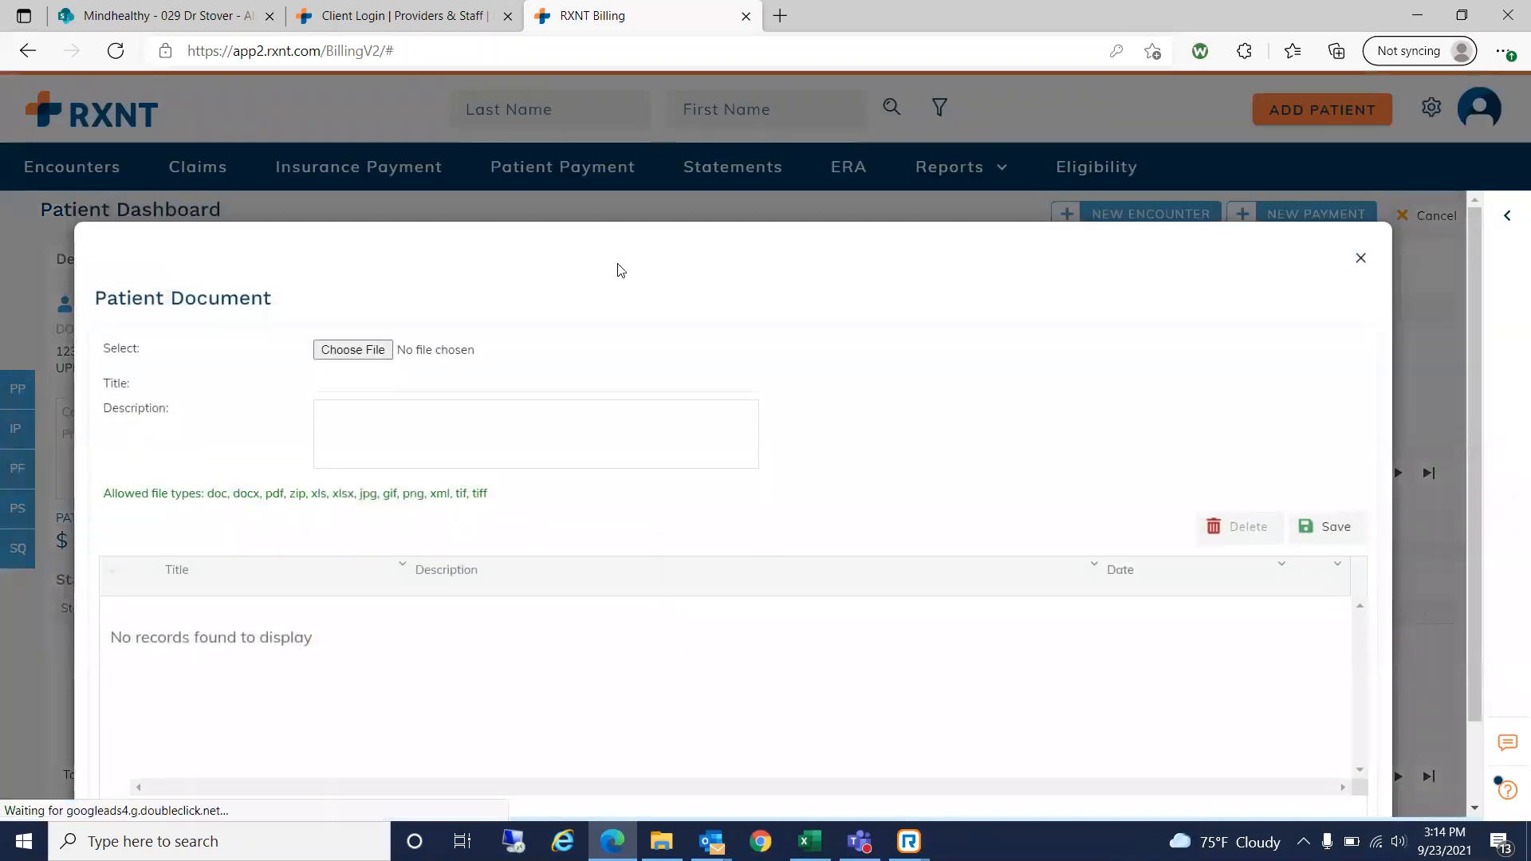
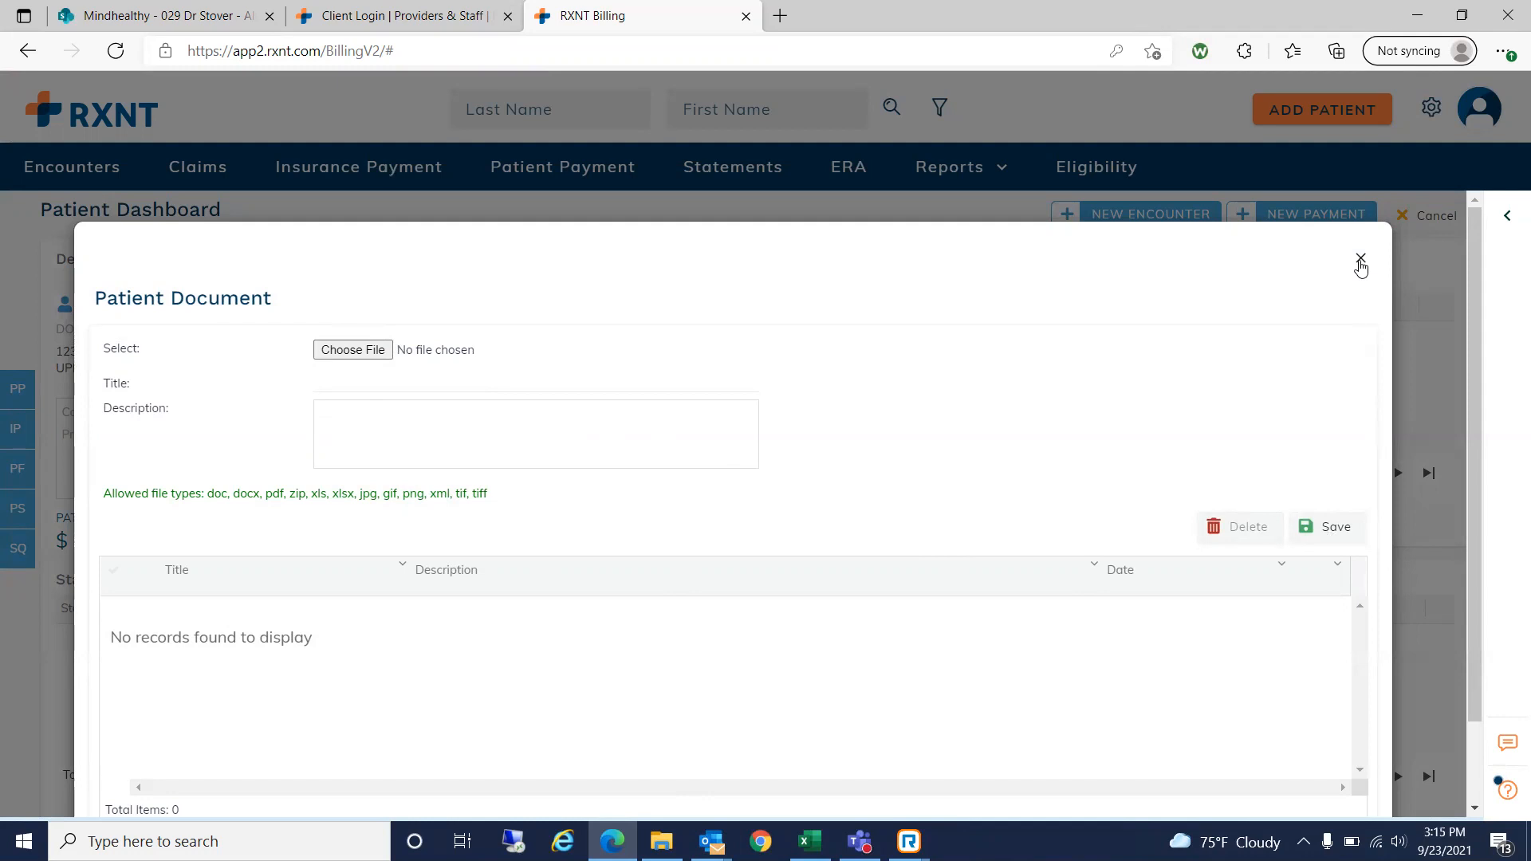
left_click(1361, 263)
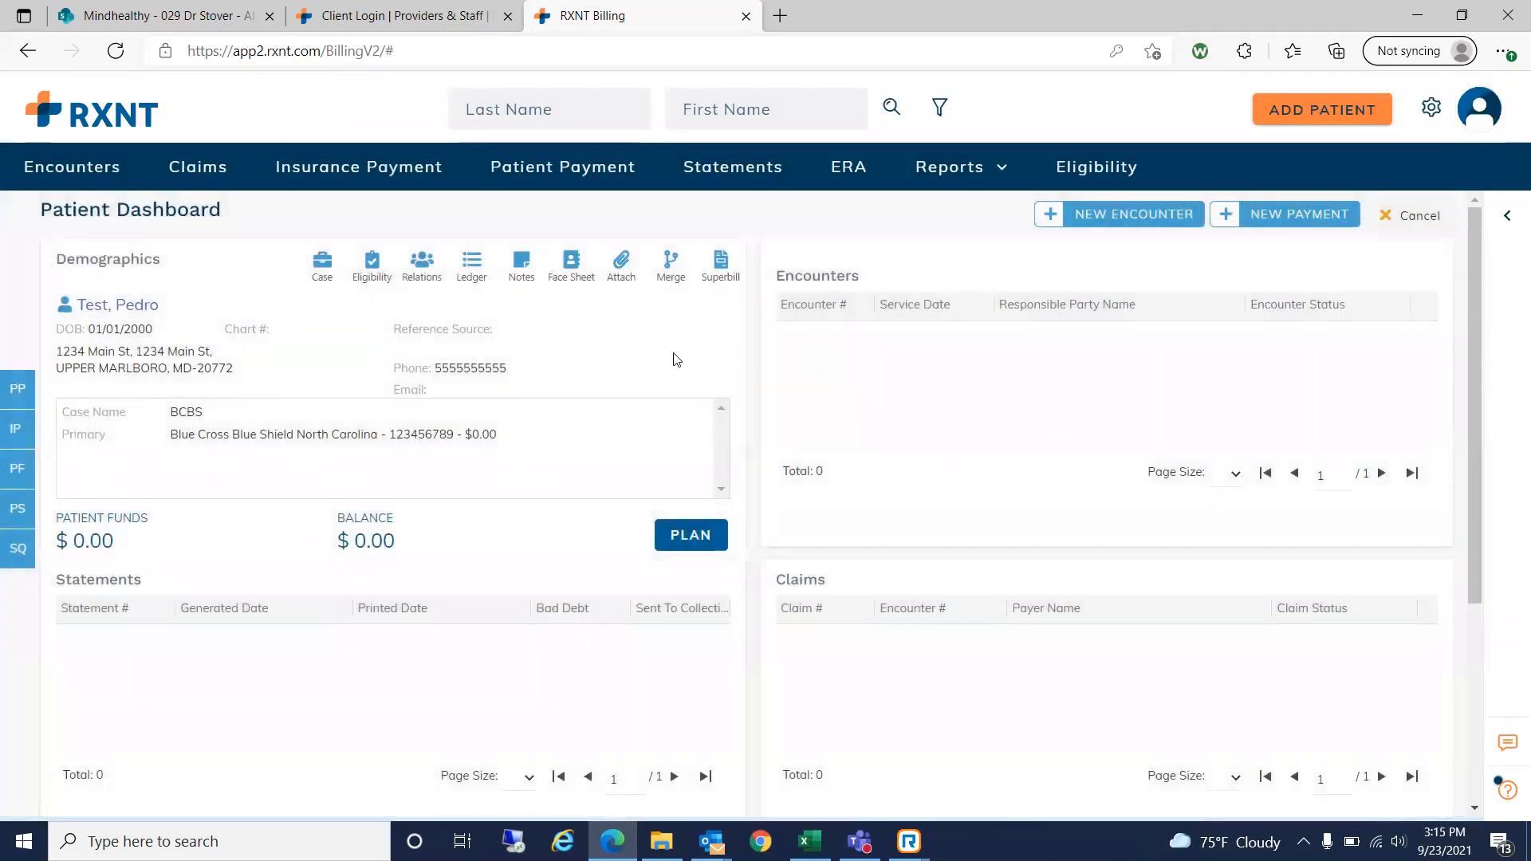
left_click(667, 268)
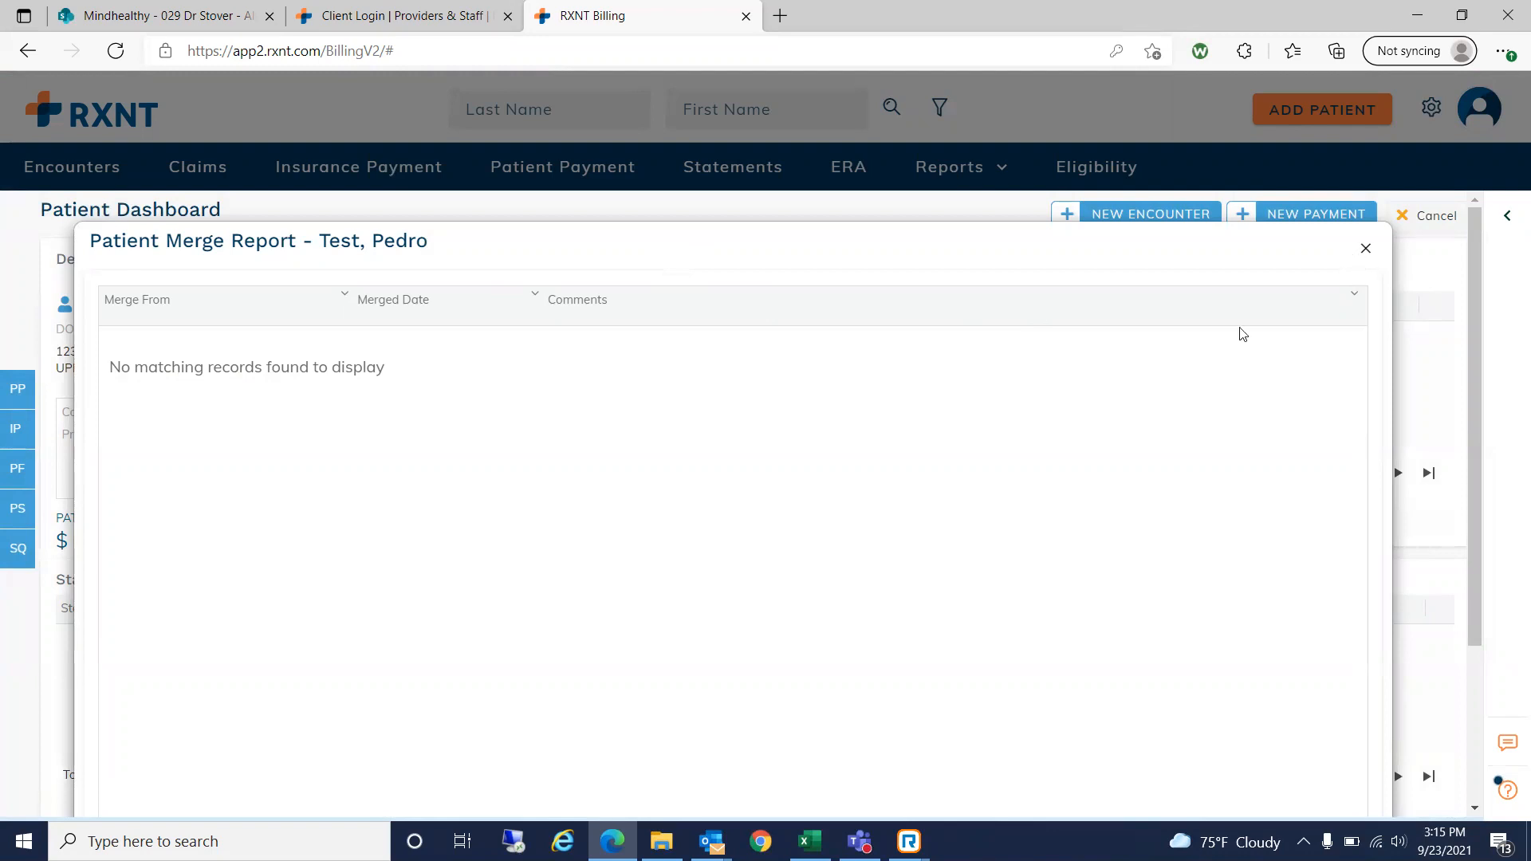
key("Escape")
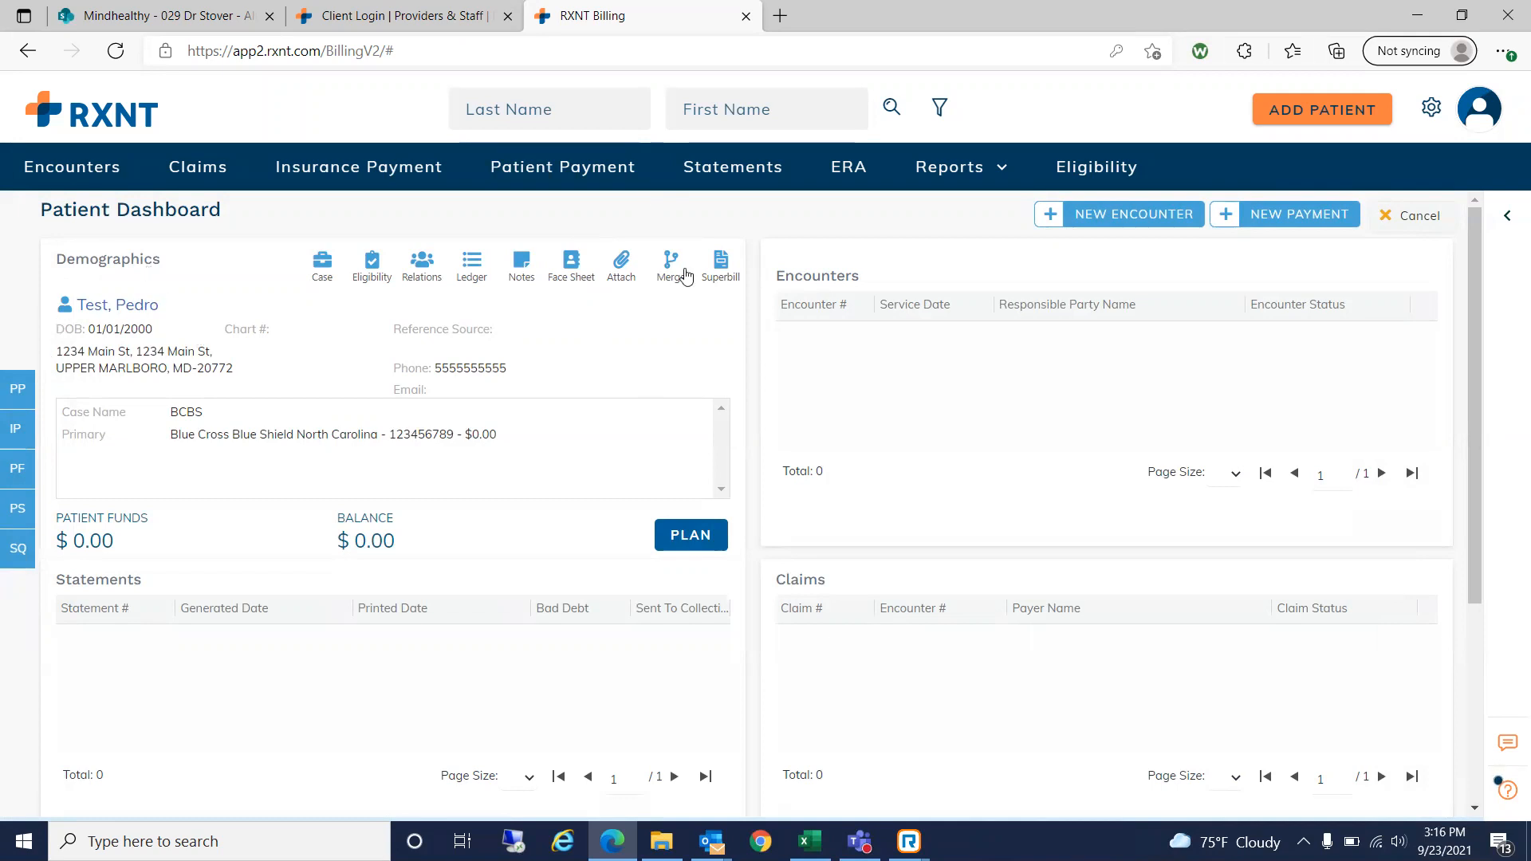
left_click(670, 268)
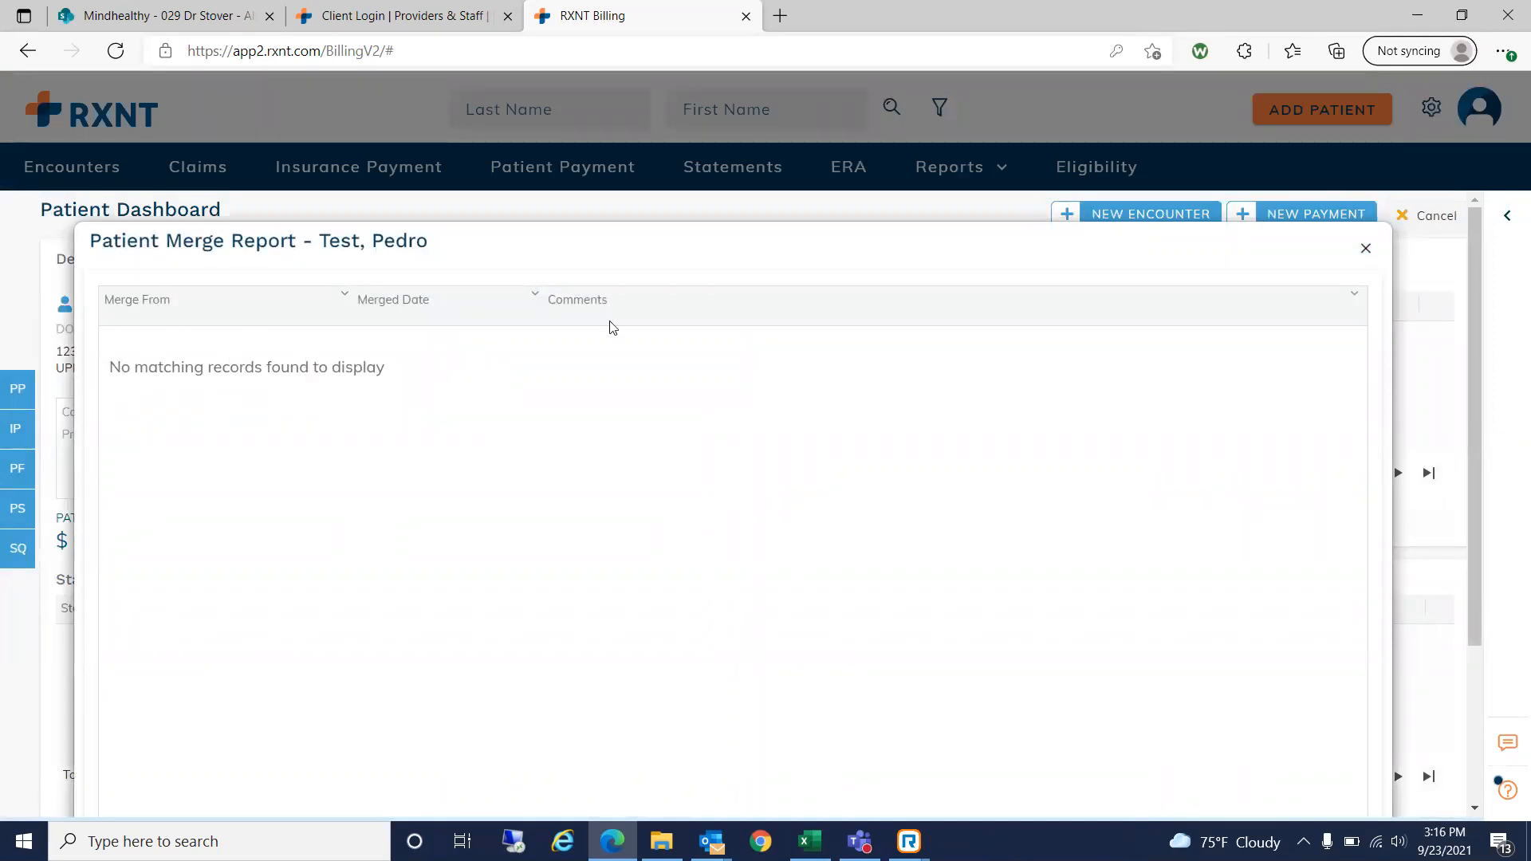
left_click(1365, 249)
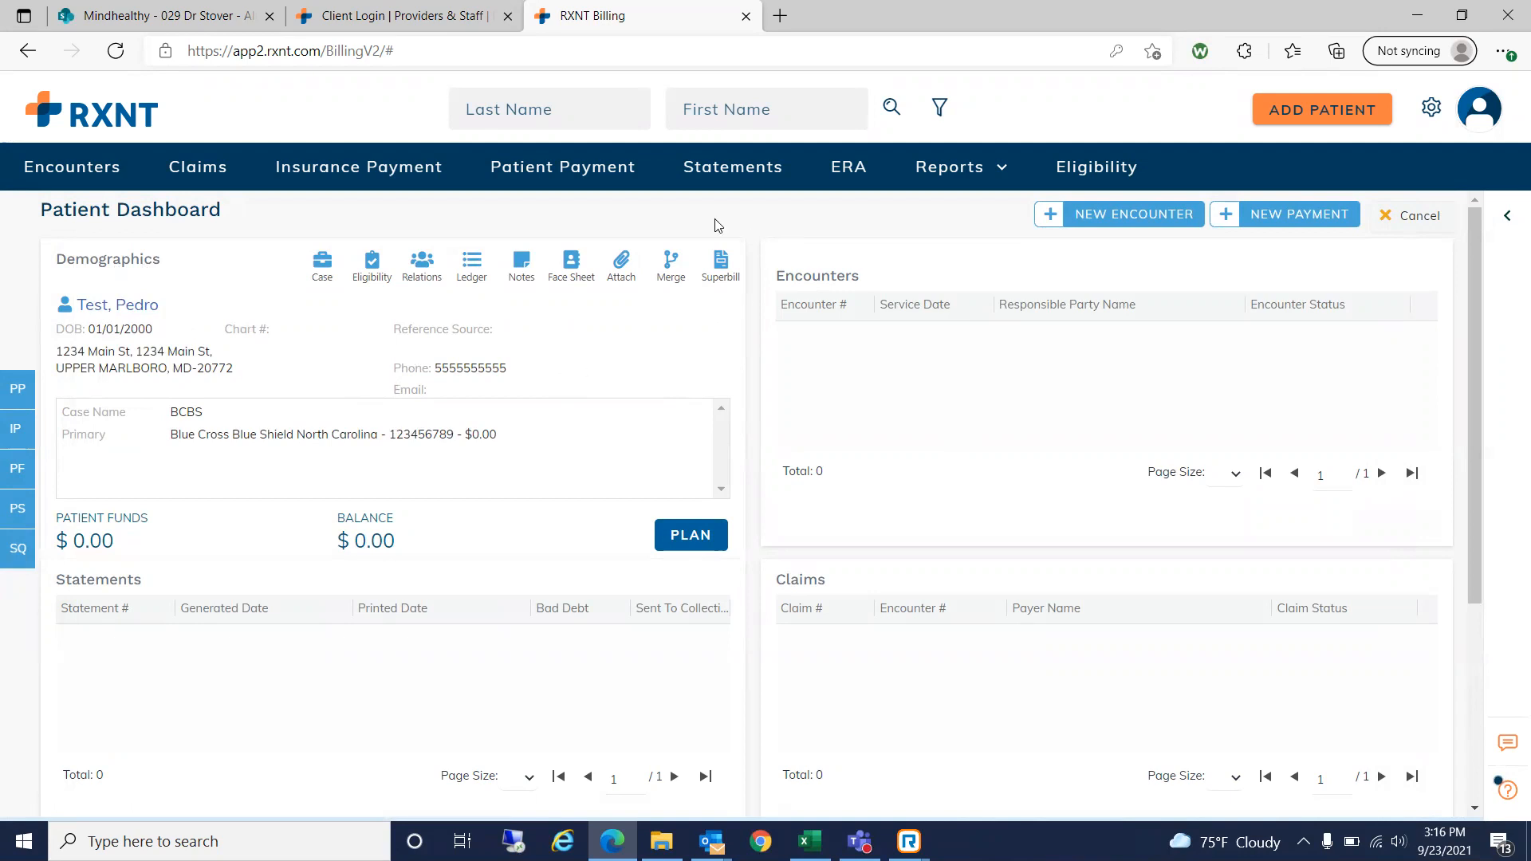
- Examine the patient's superbill, including its insurance details, procedure codes, diagnosis codes and notes area, and close it
left_click(718, 269)
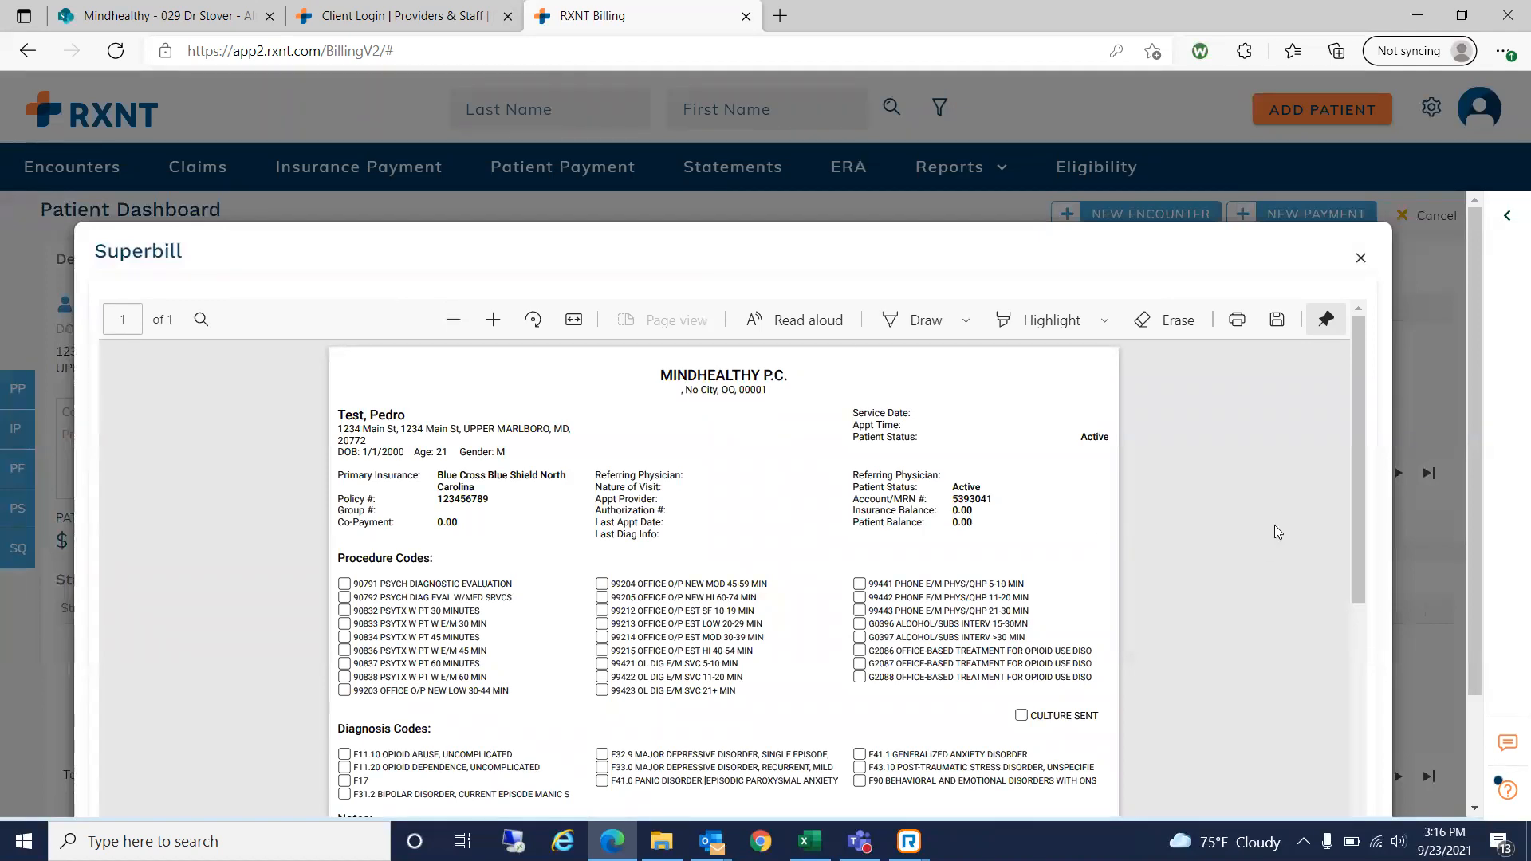
mouse_move(1360, 368)
left_mouse_down()
mouse_move(1369, 498)
mouse_move(1357, 410)
left_mouse_up()
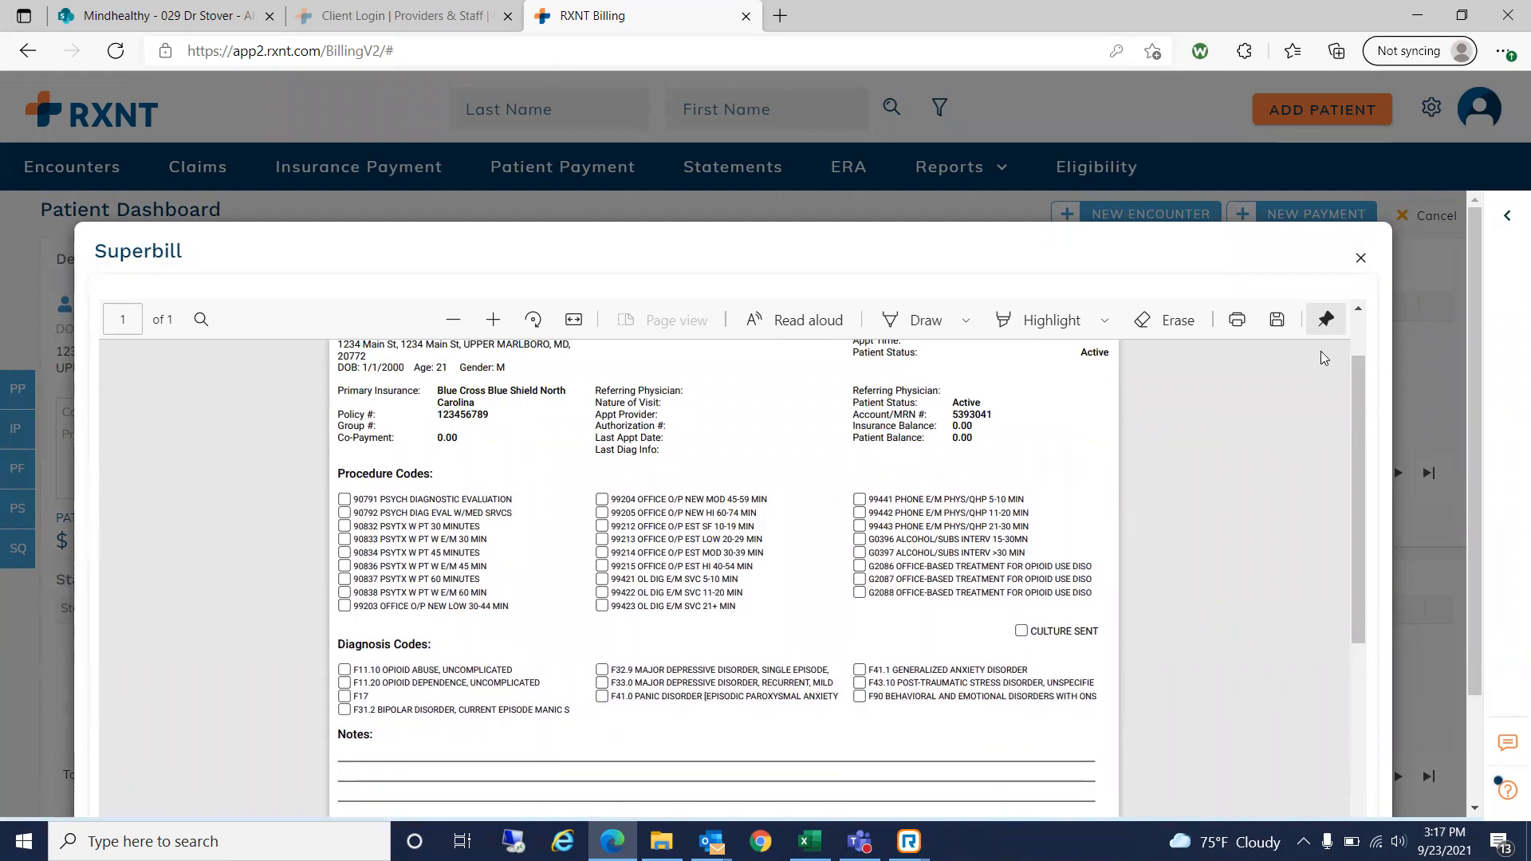
left_click(1361, 261)
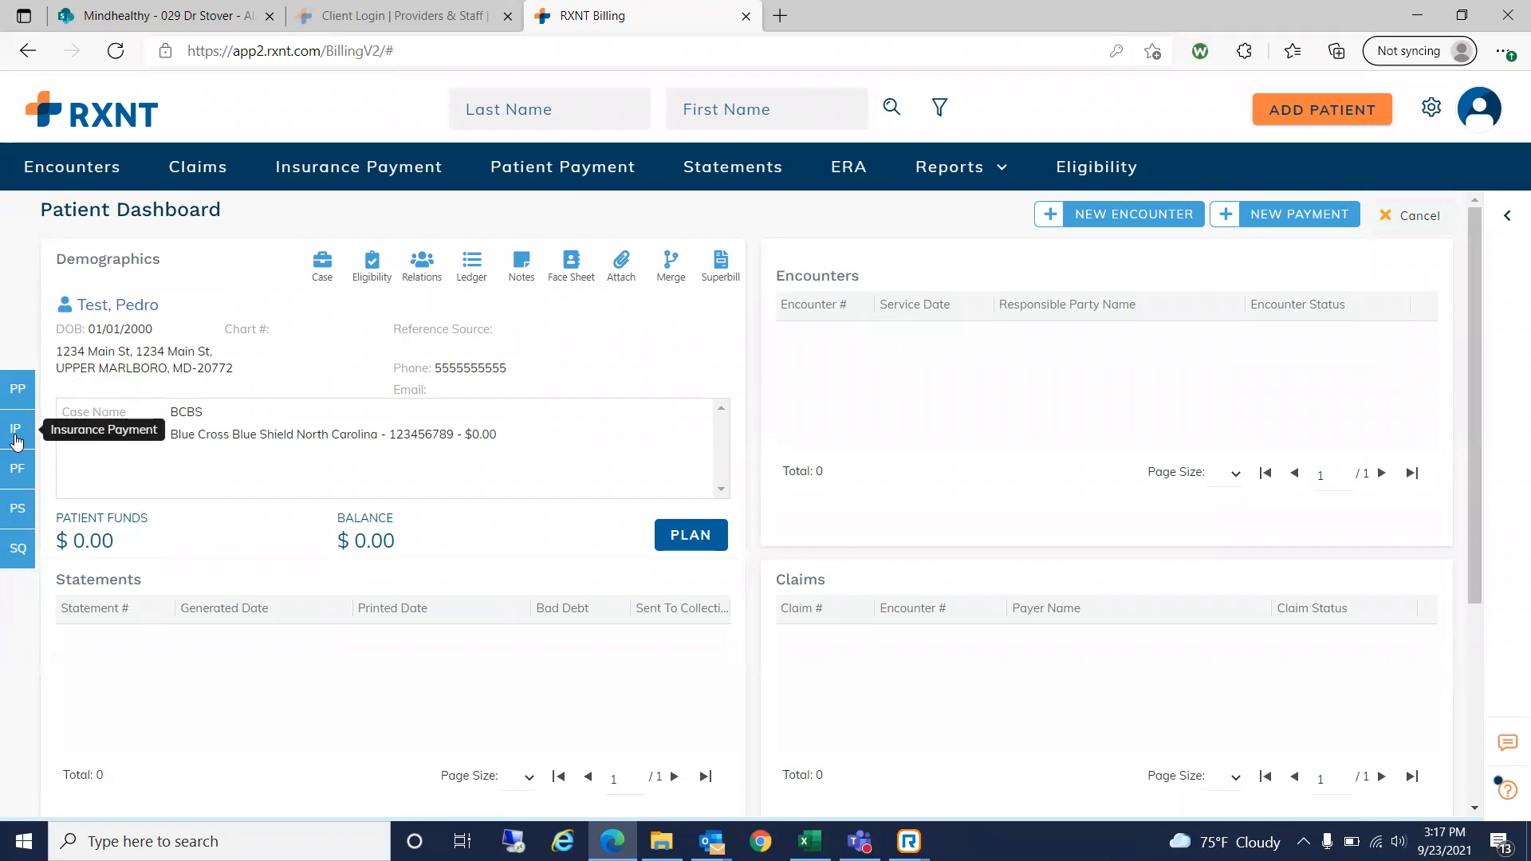
- Open Print Statement for the patient and enter "CUSTOM" as the note shown in the statement, leaving the permanent note blank
left_click(26, 471)
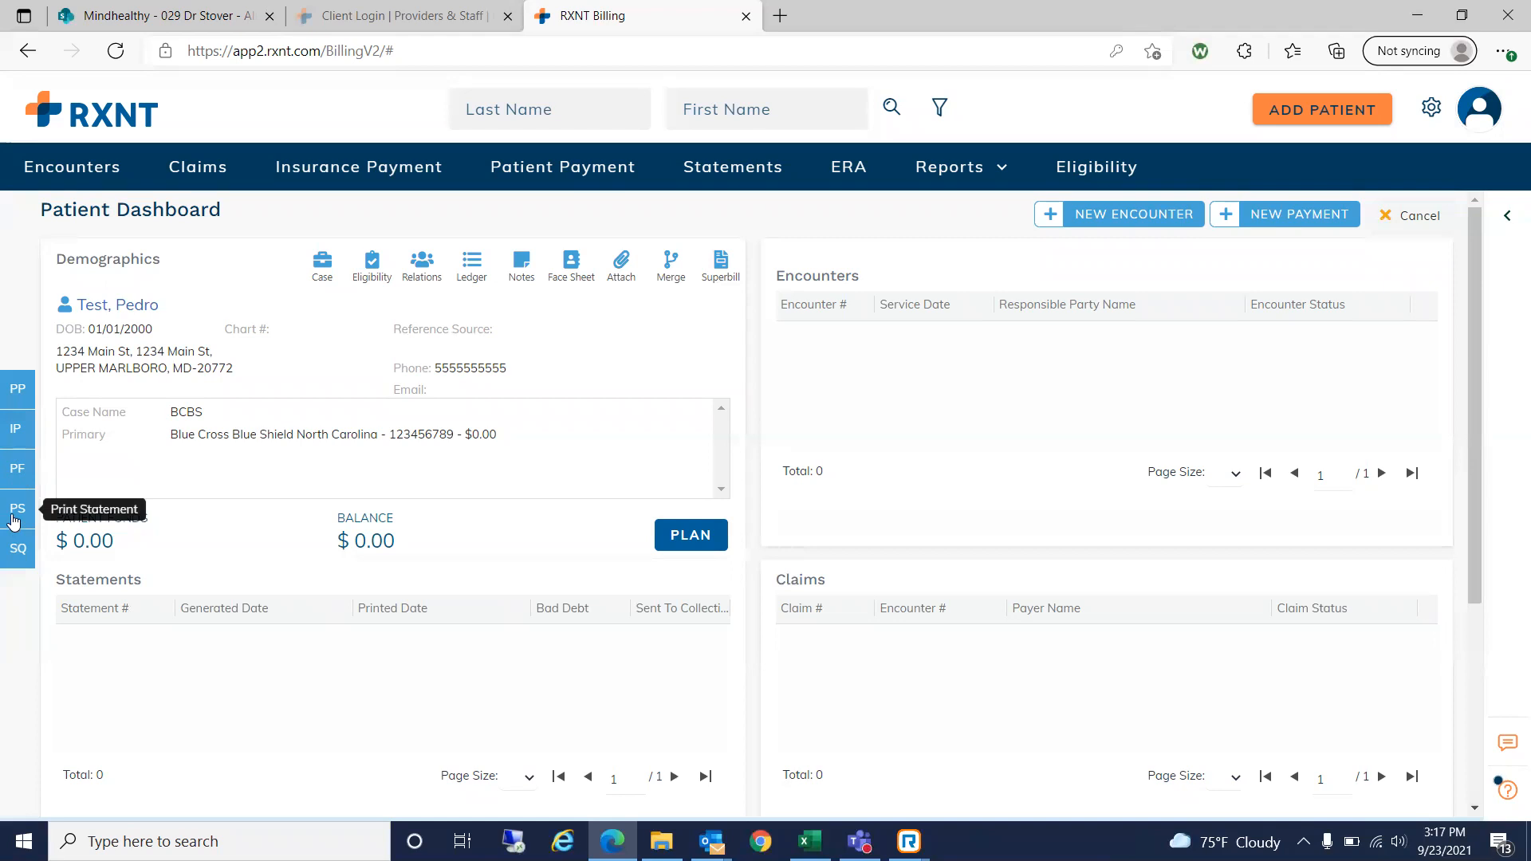
left_click(15, 518)
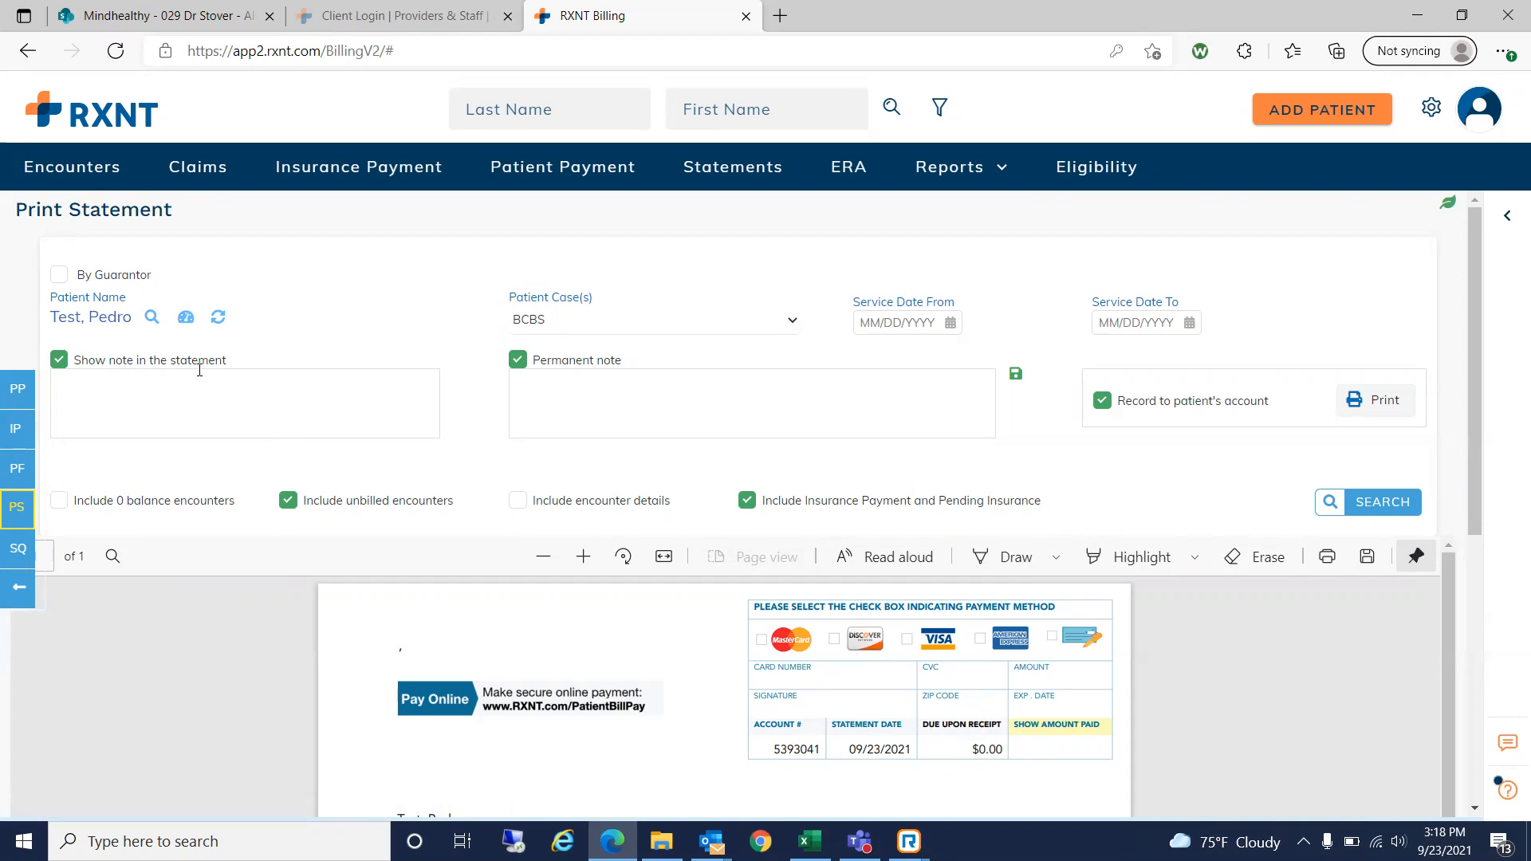
left_click(100, 387)
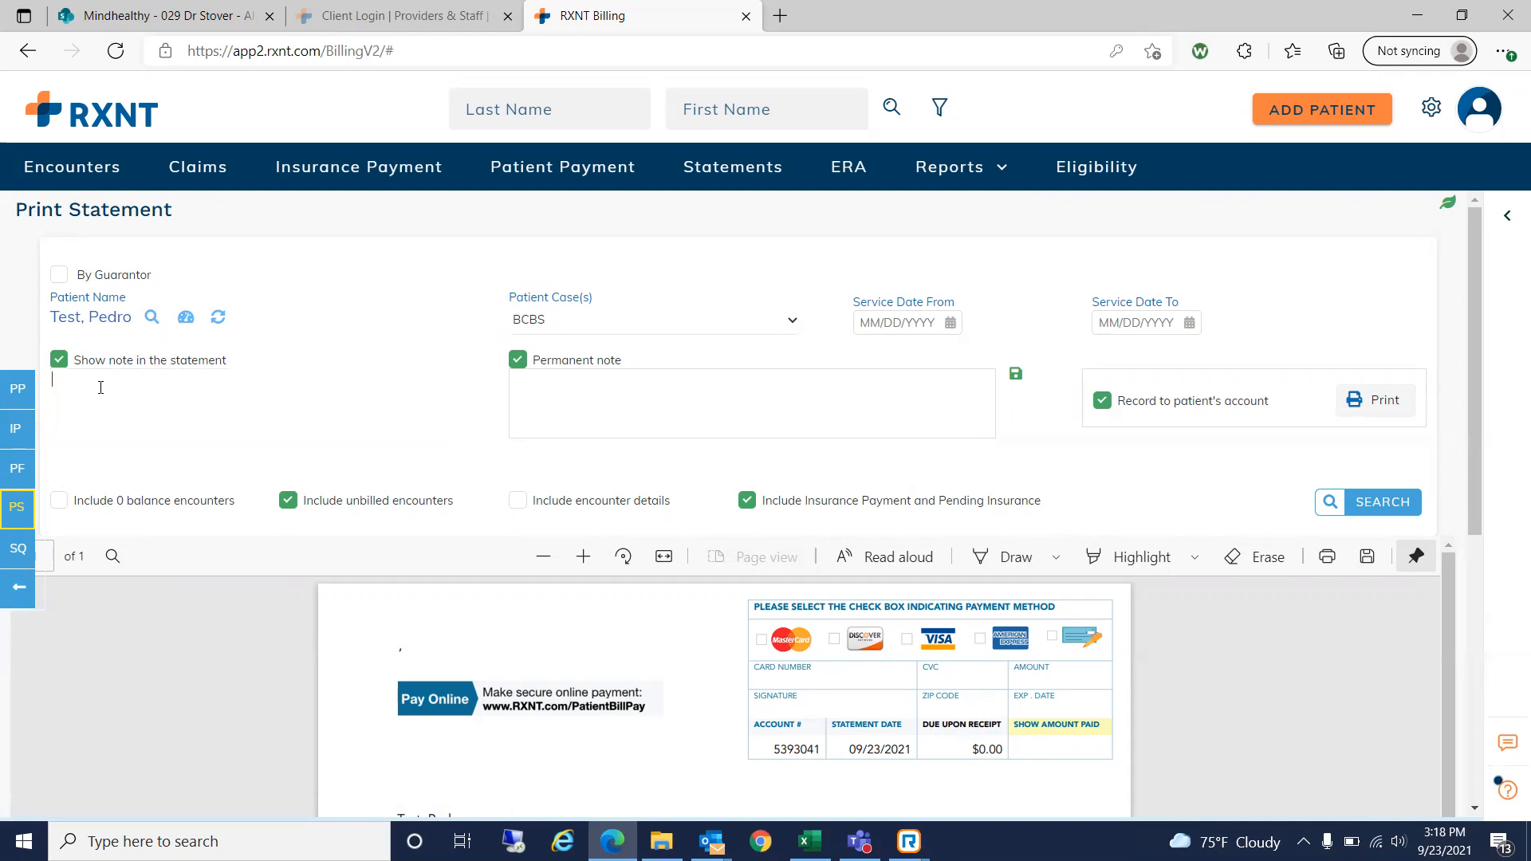
type("CUSTOM")
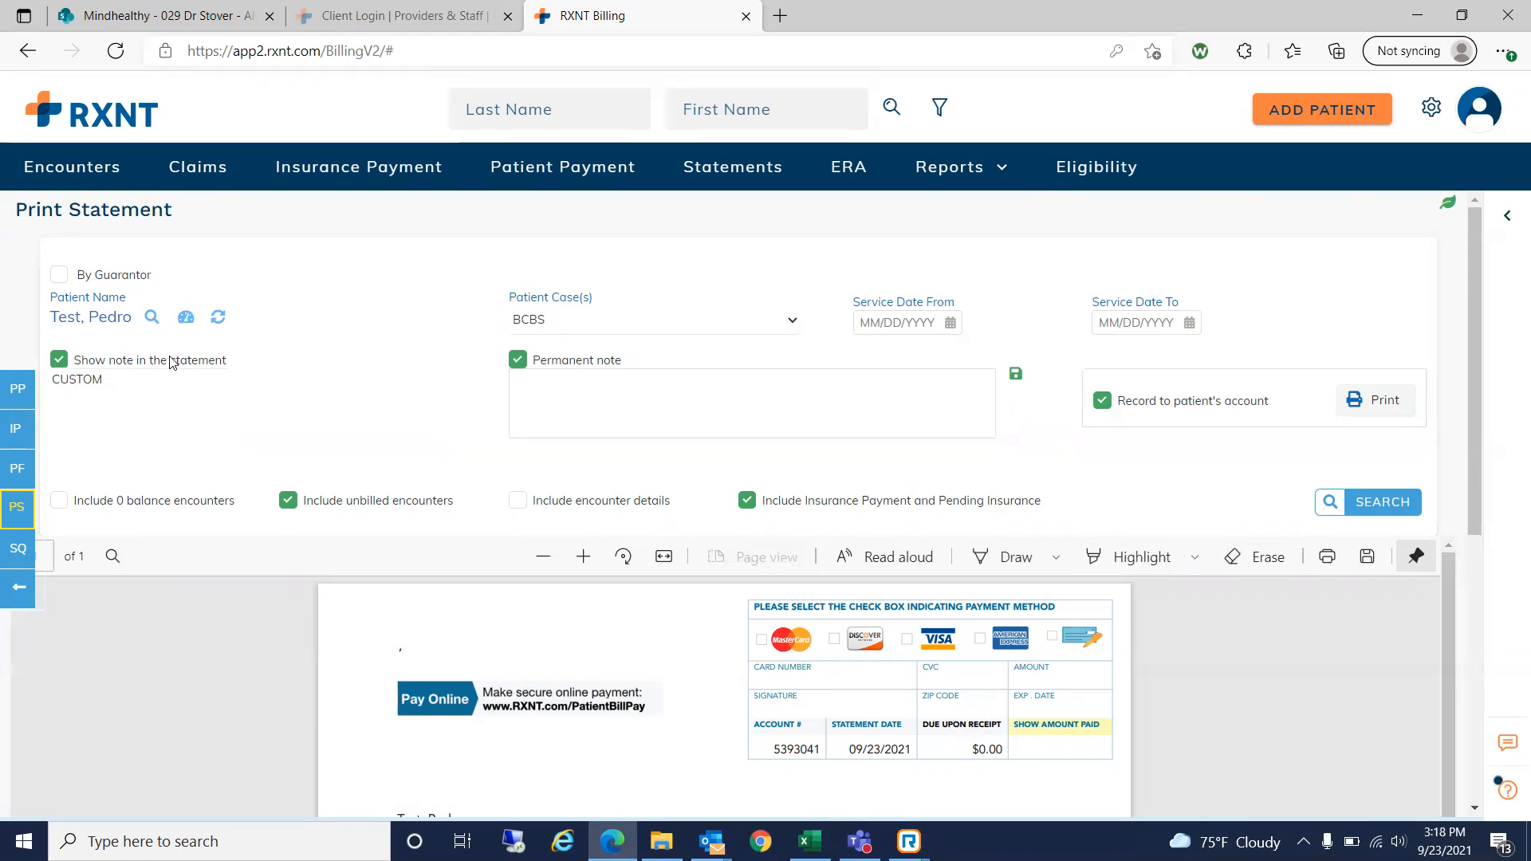
left_click(565, 386)
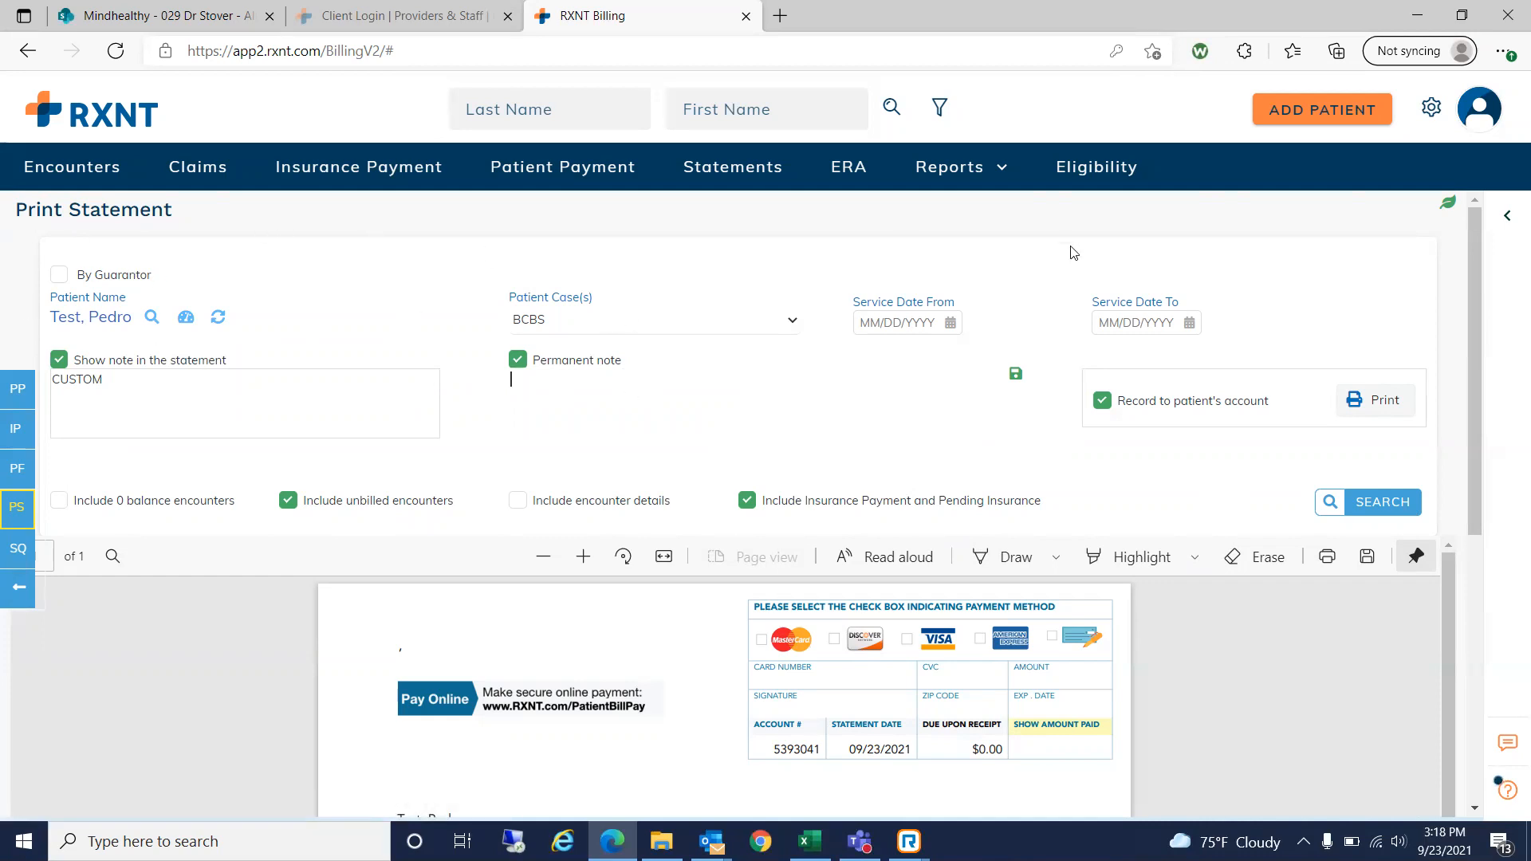
left_click(578, 367)
- Include 0 balance encounters and encounter details in the statement options, review the statement preview, and return to the Patient Dashboard
left_click_drag(1470, 264, 1465, 338)
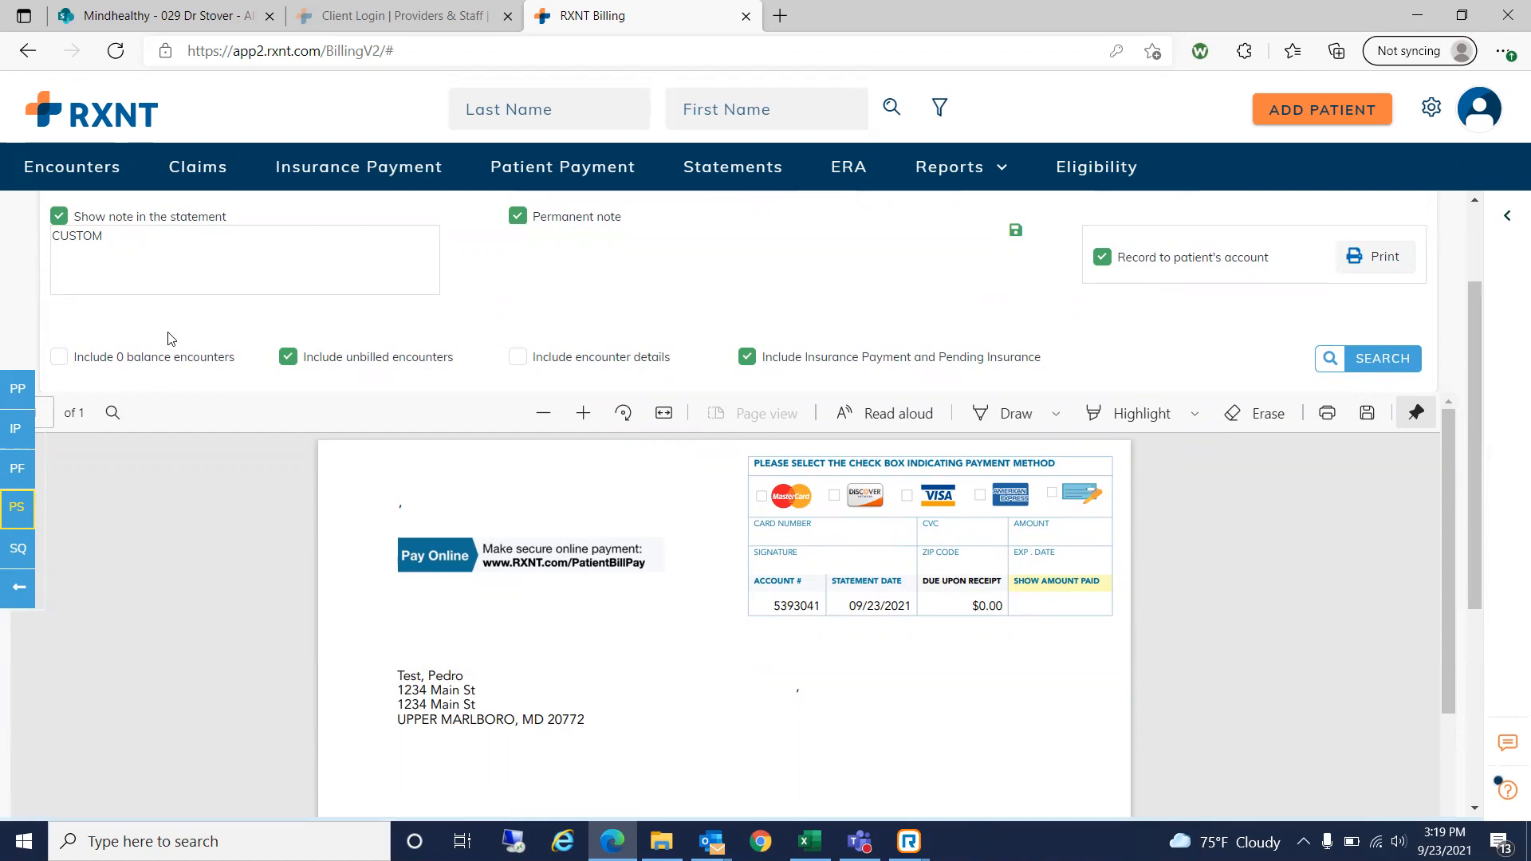
left_click(59, 356)
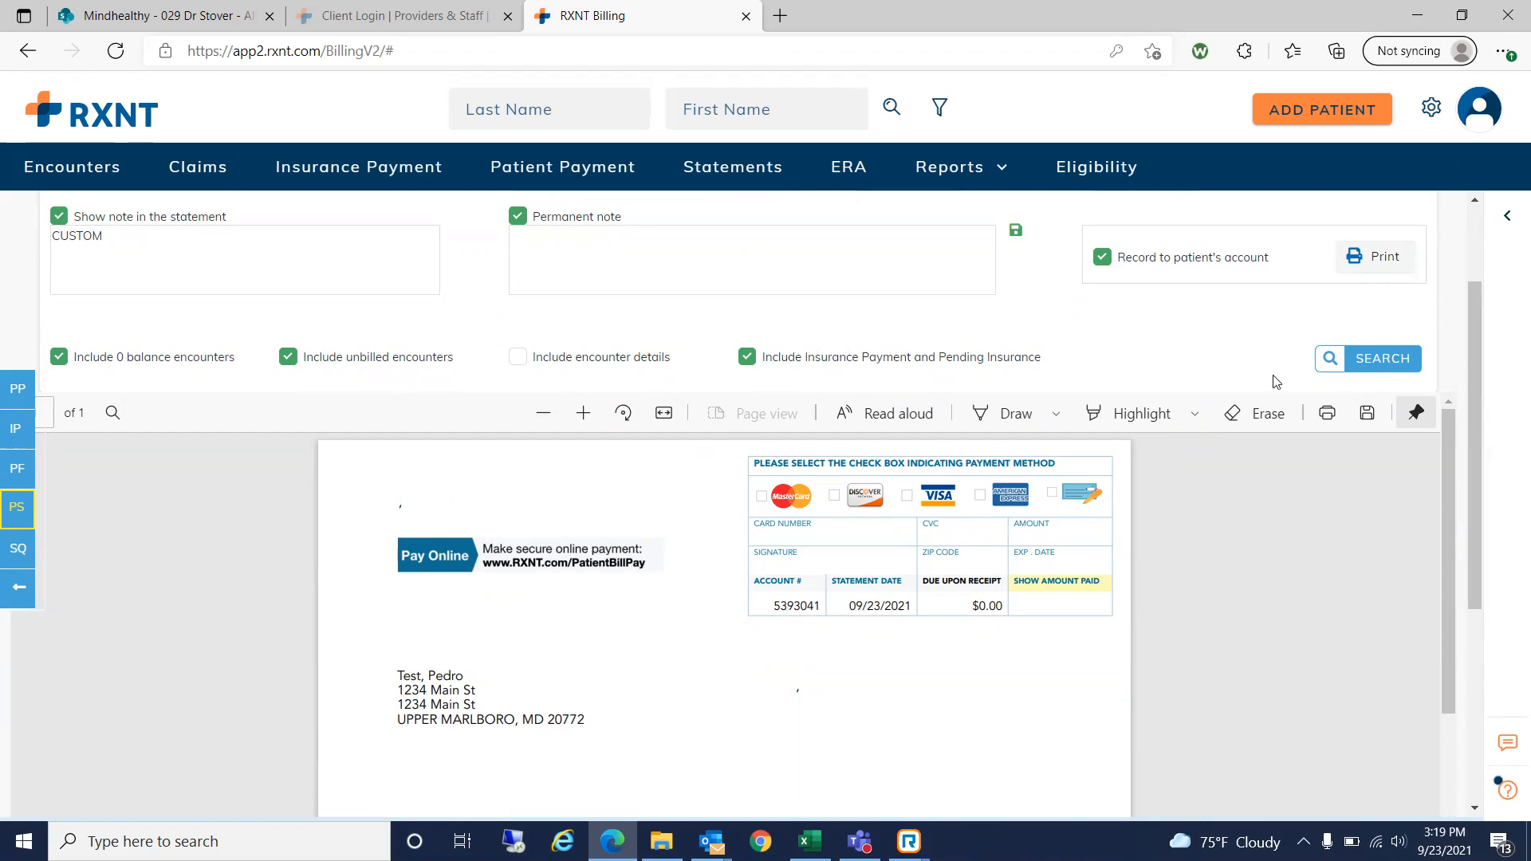
left_click_drag(1476, 312, 1470, 374)
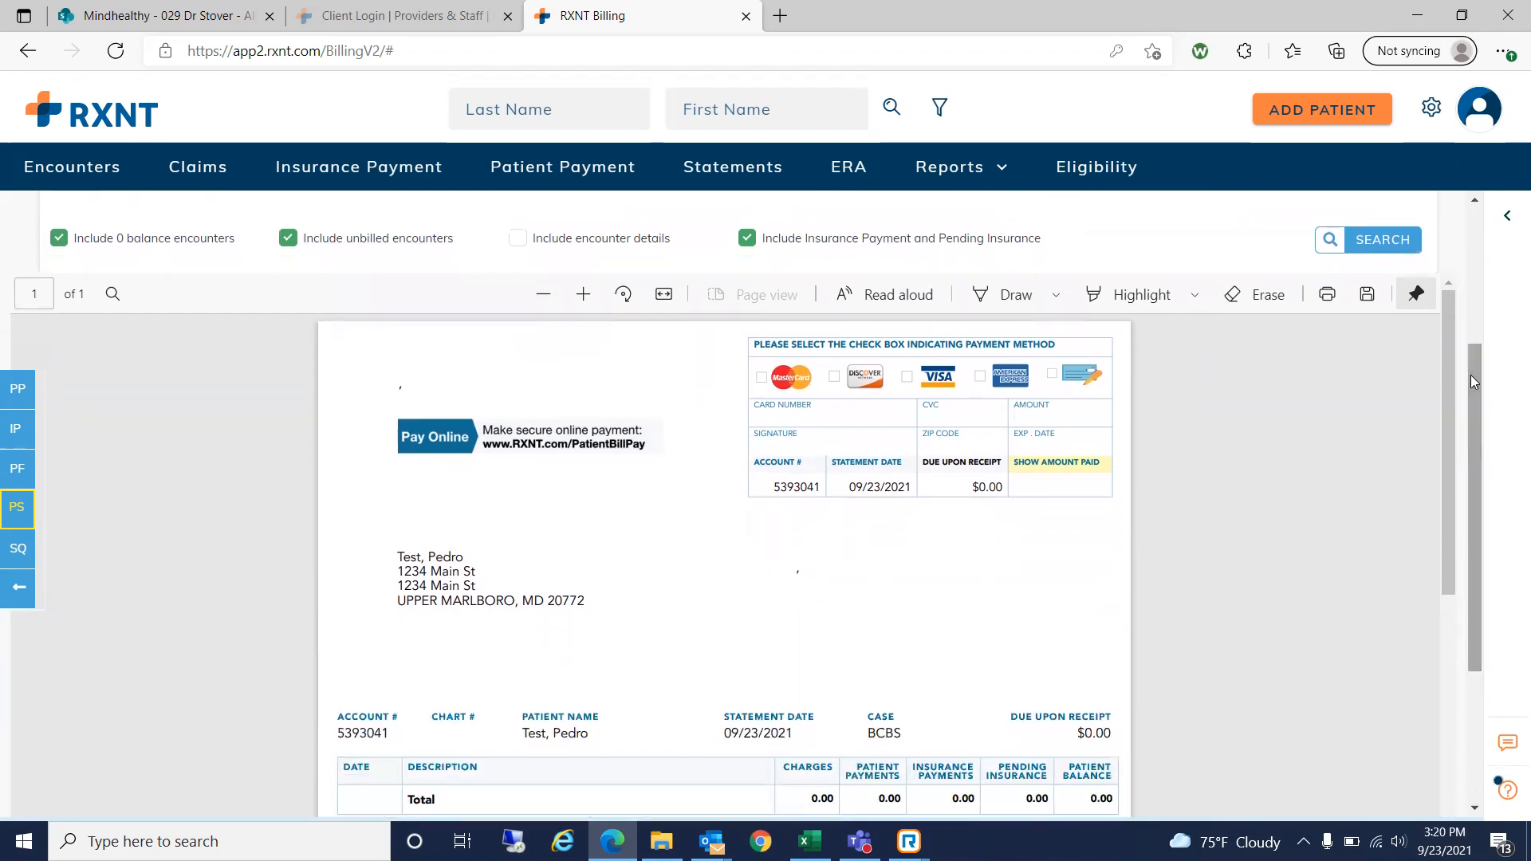
left_click_drag(1445, 315, 1428, 422)
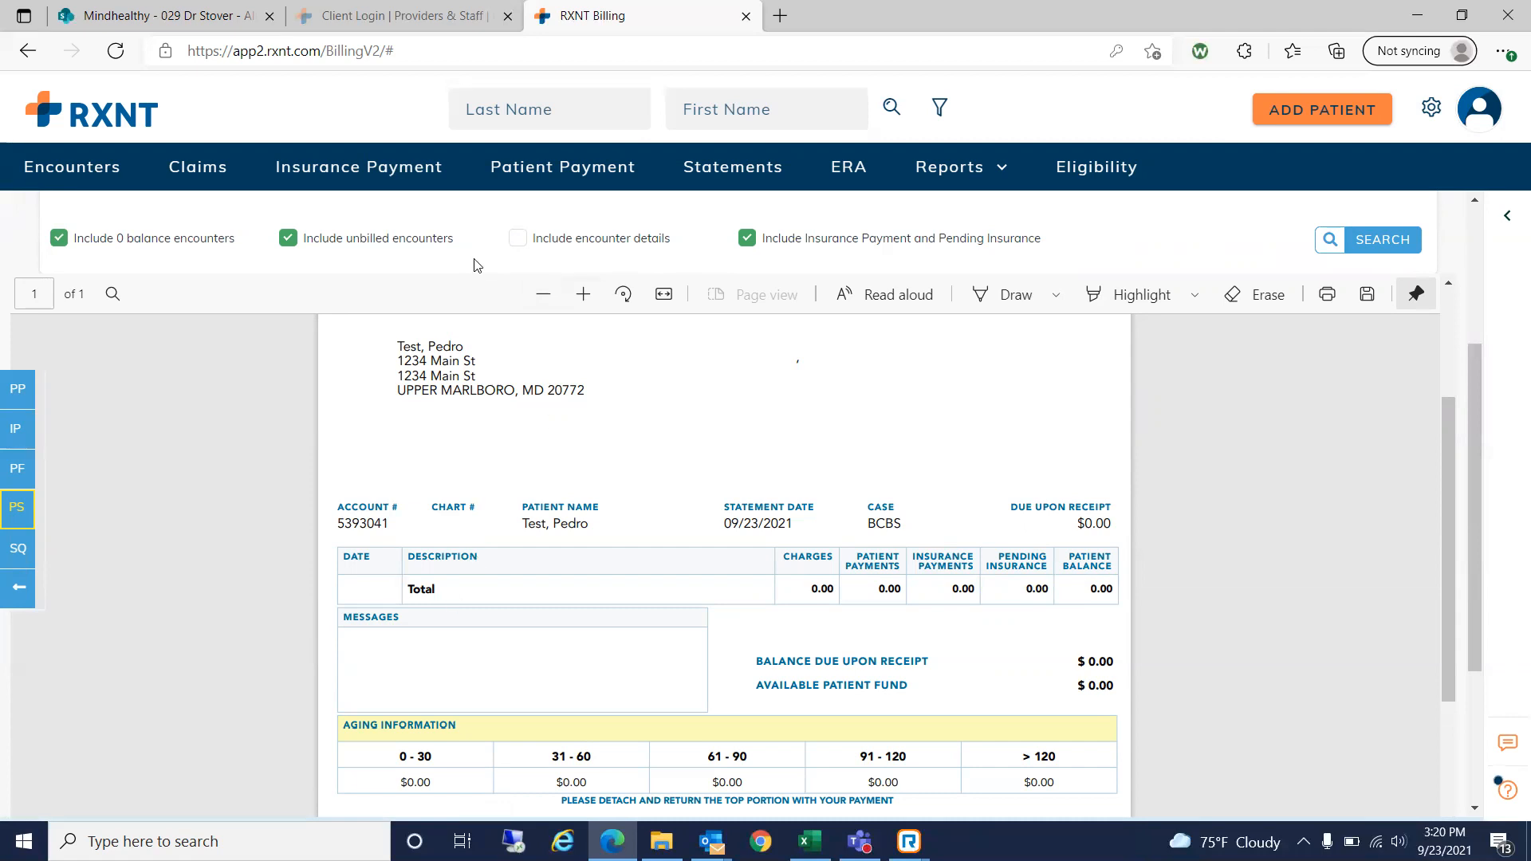
left_click(520, 239)
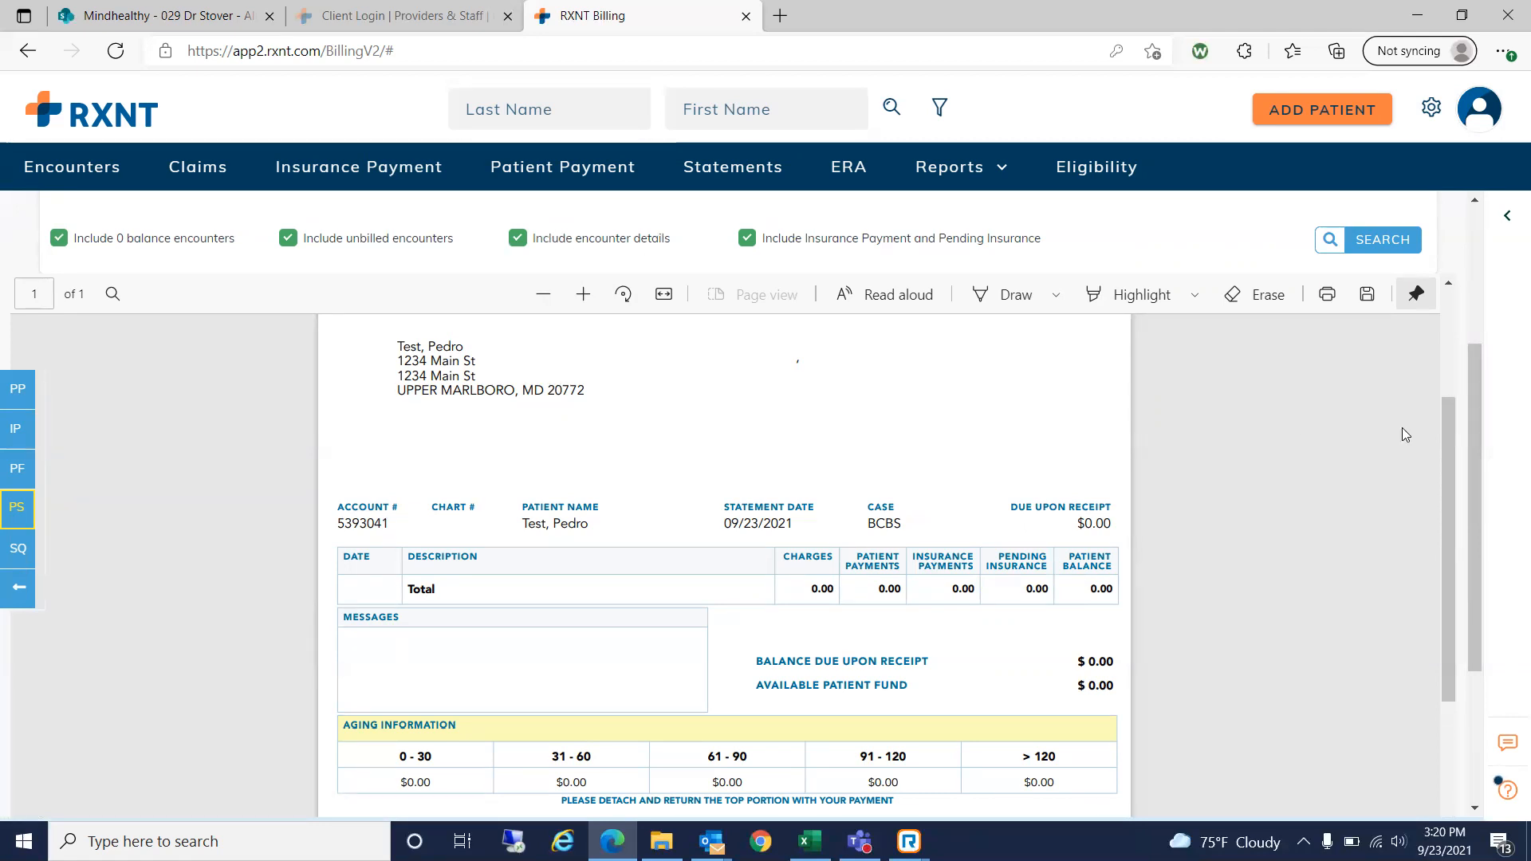
left_click_drag(1451, 420, 1424, 309)
left_click_drag(1475, 427, 1468, 271)
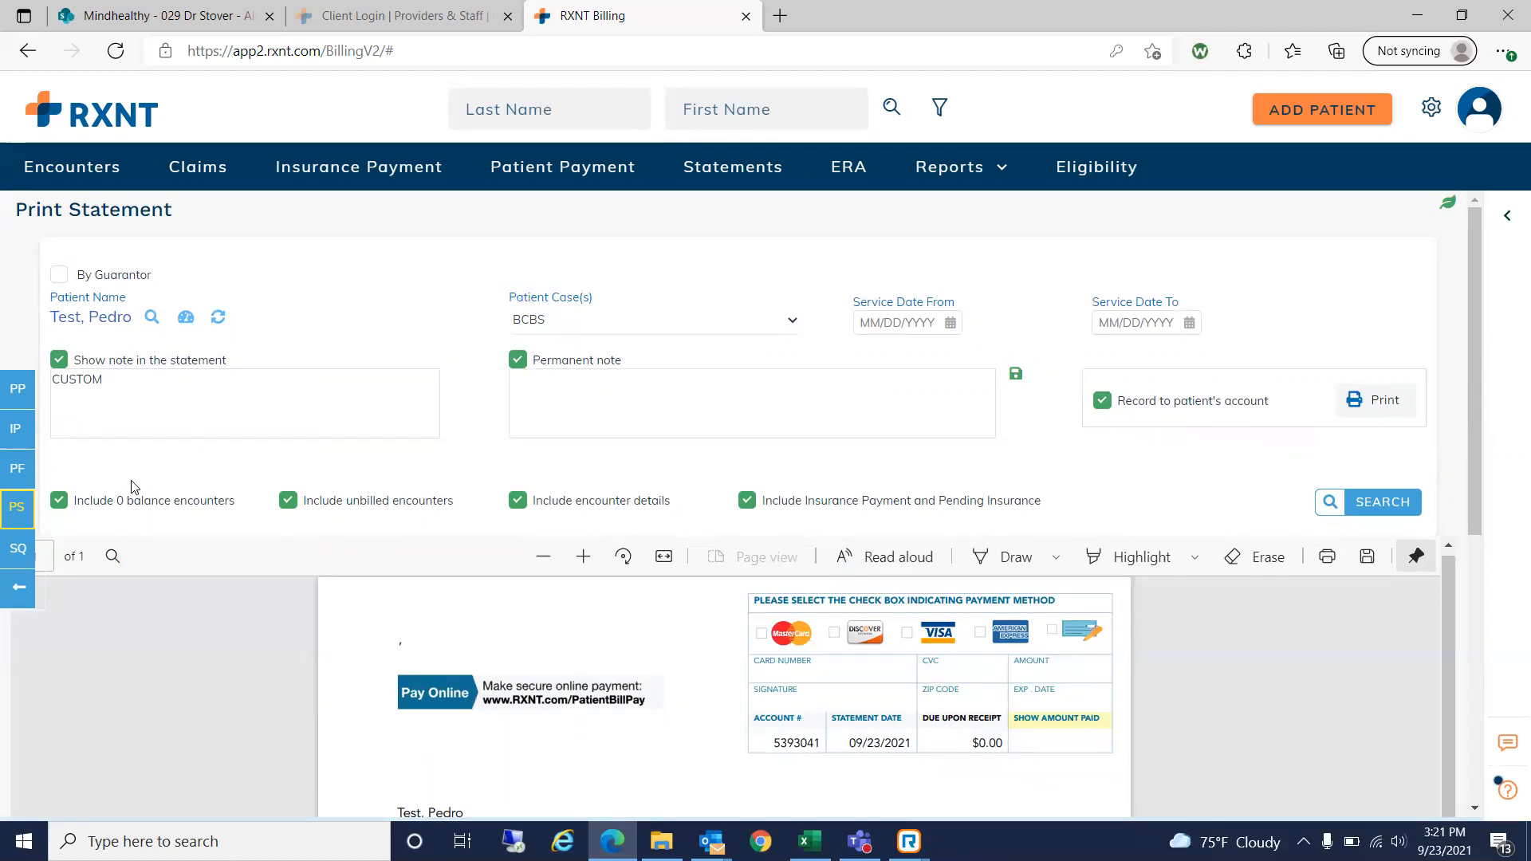
left_click(18, 591)
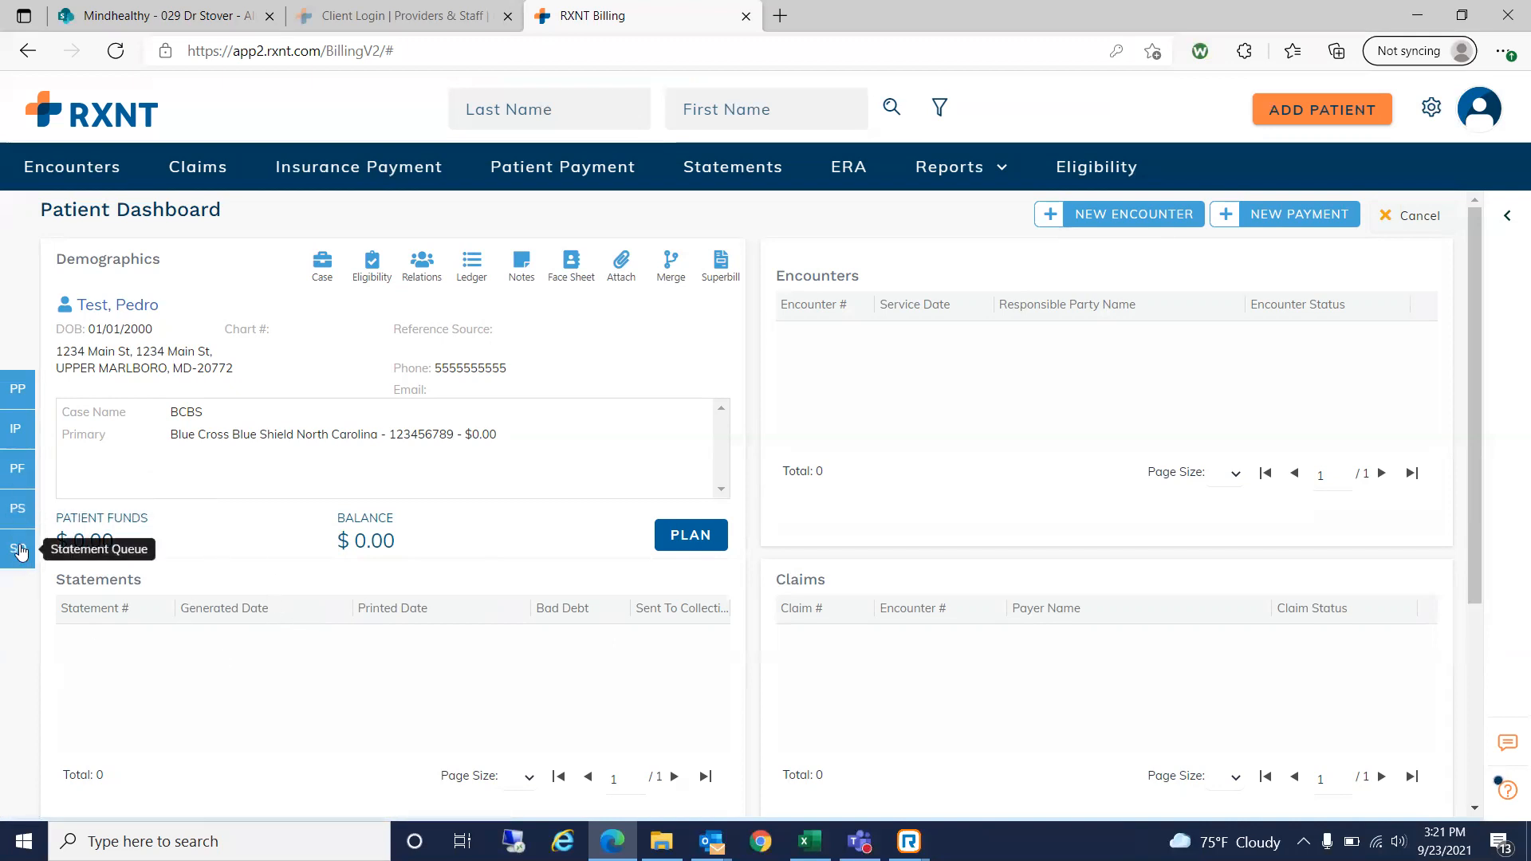
- Examine the Statement Queue's search fields and status lists, and return to the Patient Dashboard
left_click(20, 553)
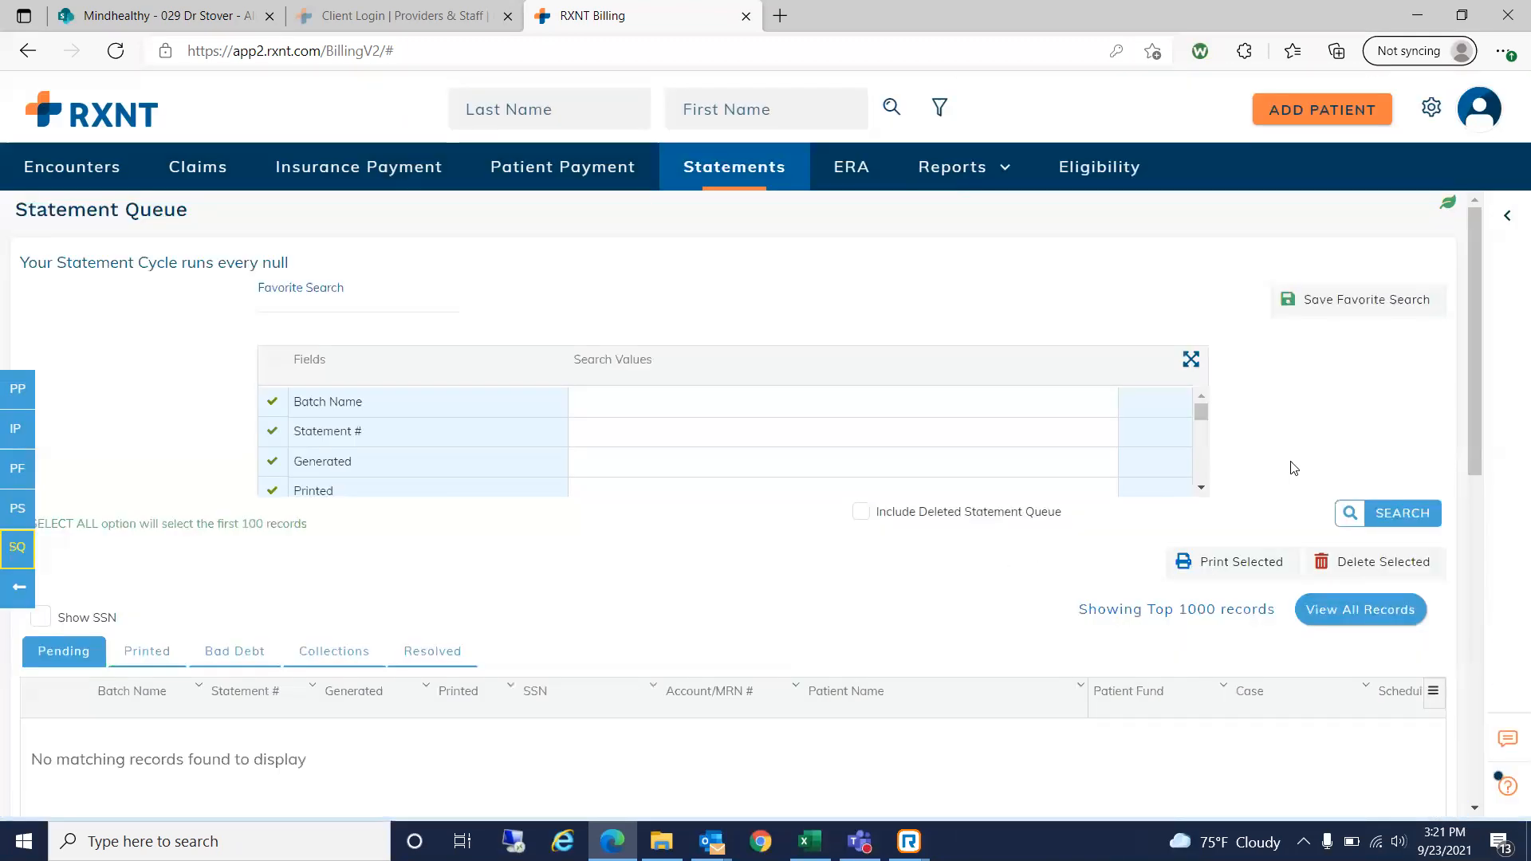
left_click_drag(1470, 287, 1461, 352)
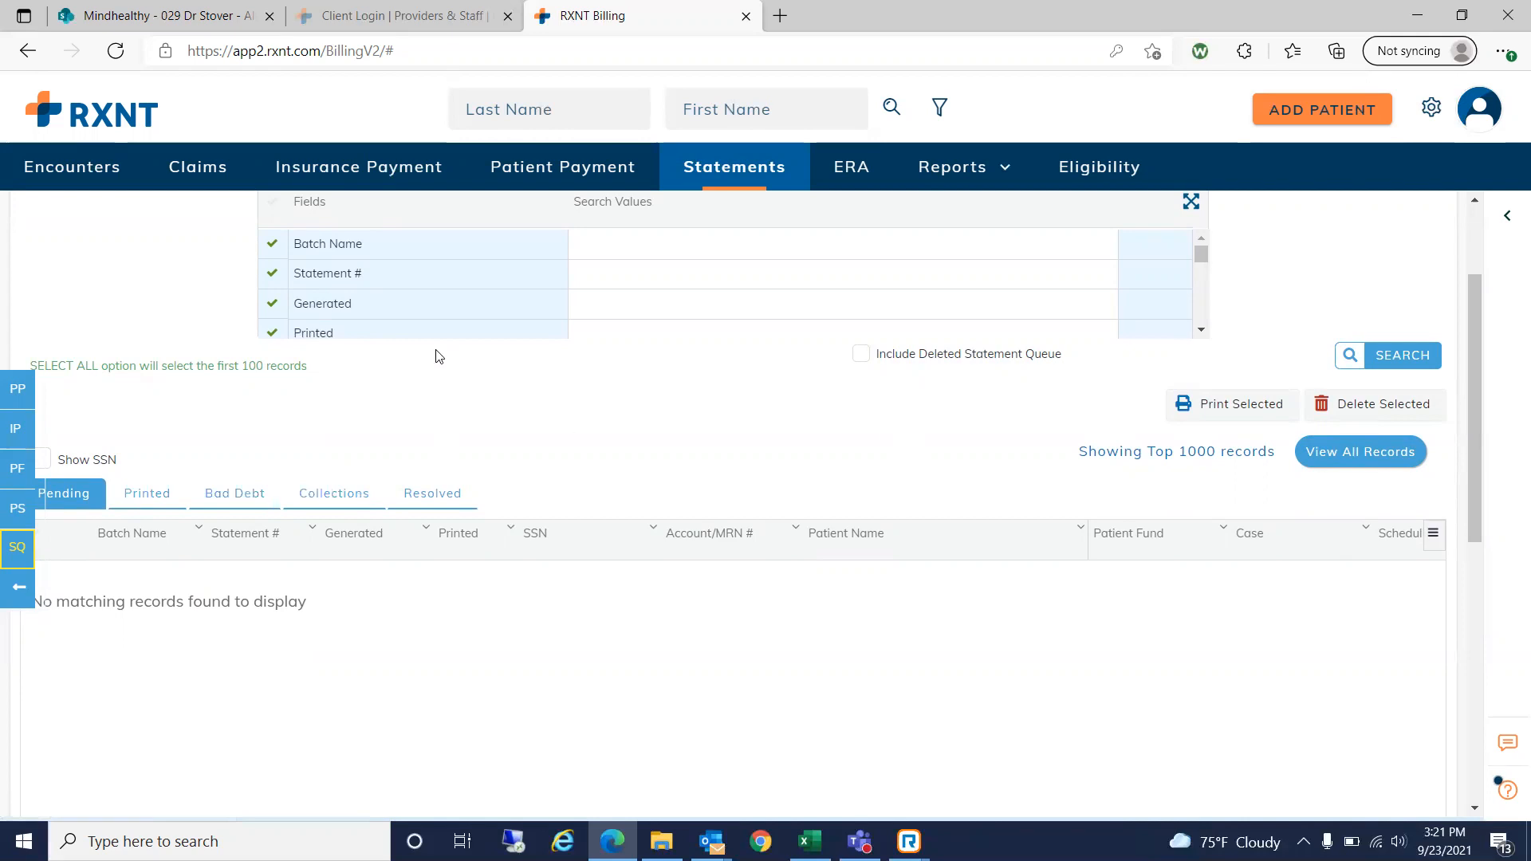
left_click(18, 588)
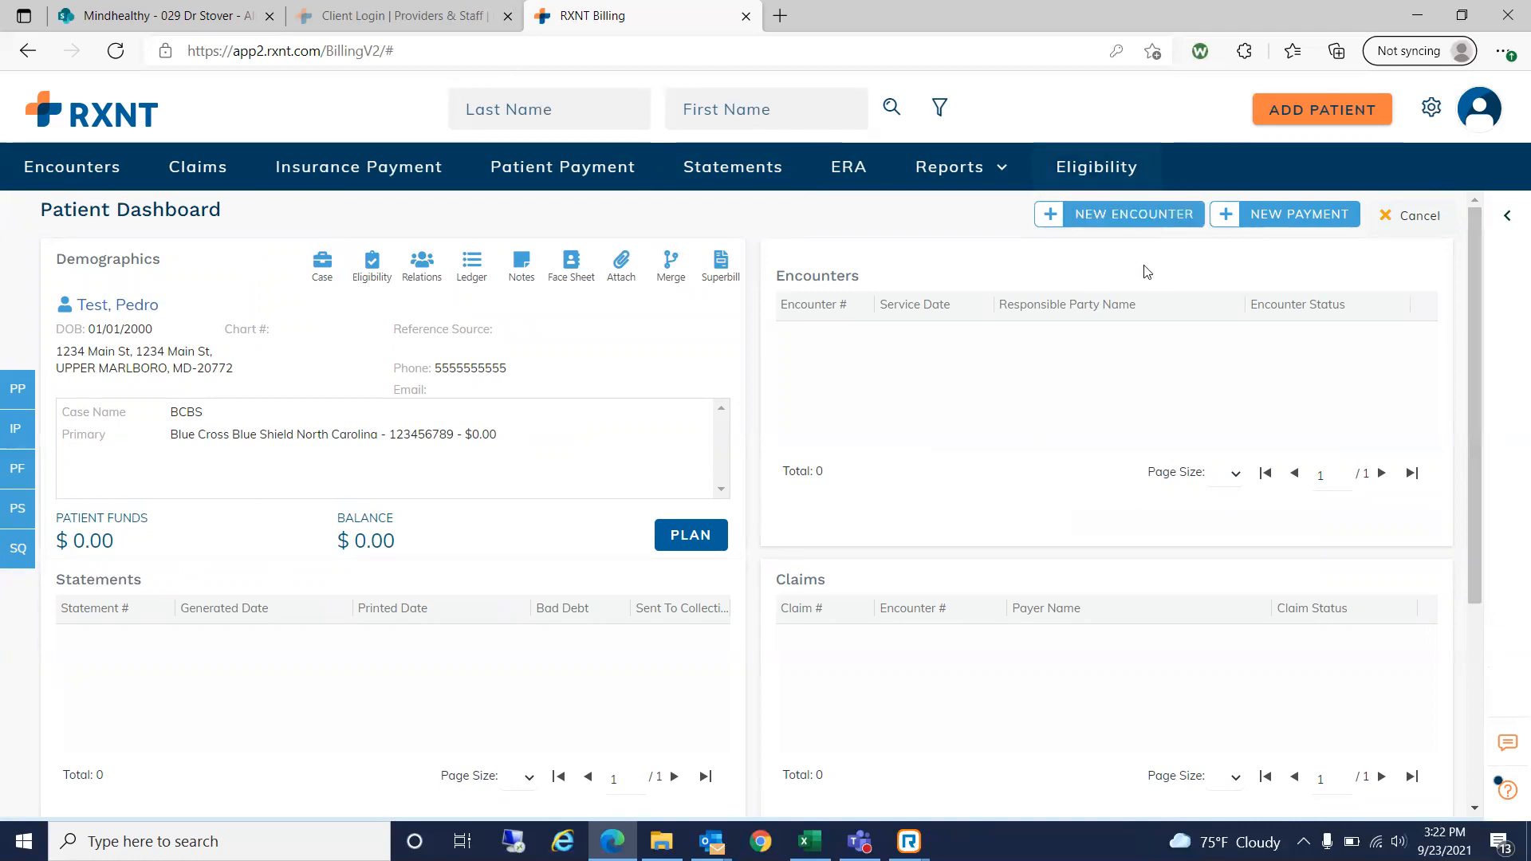
- Leave the Patient Dashboard for the Application Dashboard and open the Unbilled Encounters alert
left_click(1309, 220)
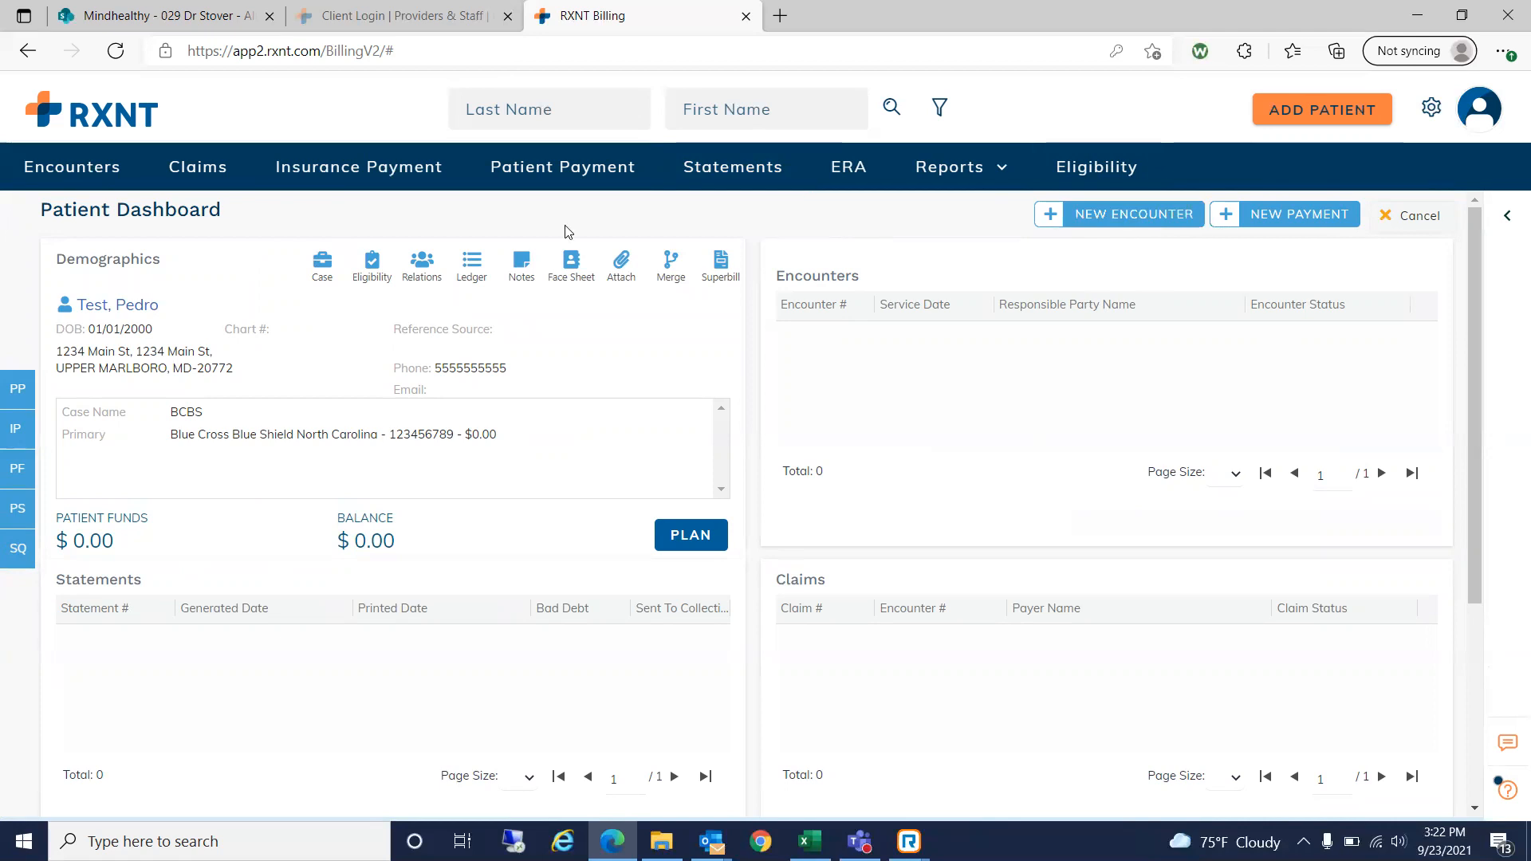
left_click(125, 119)
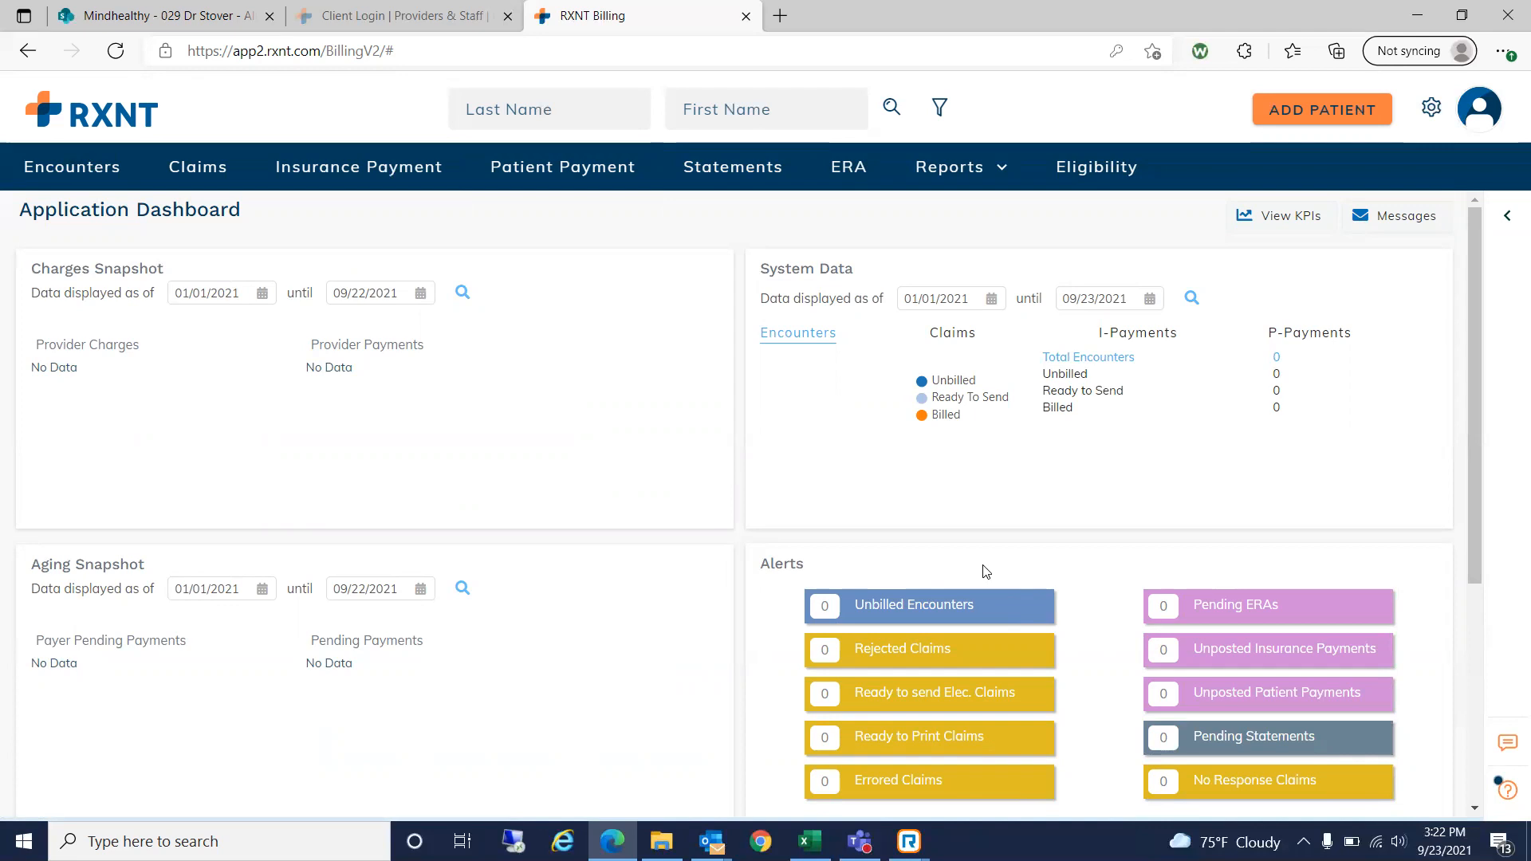
left_click(889, 614)
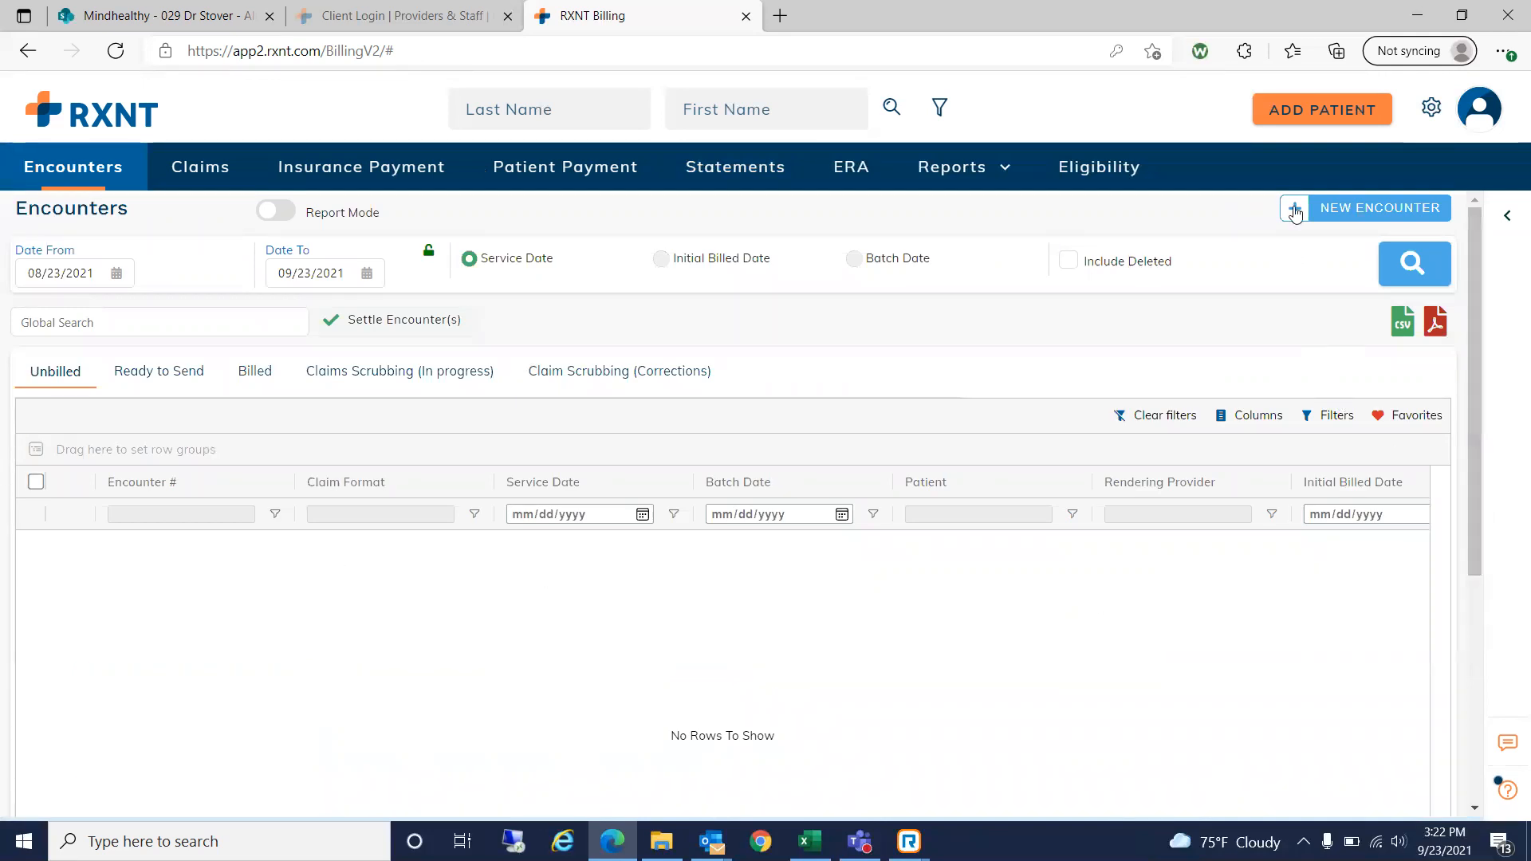
- Start a new professional encounter and find the test patient by last name to assign to it
left_click(1375, 212)
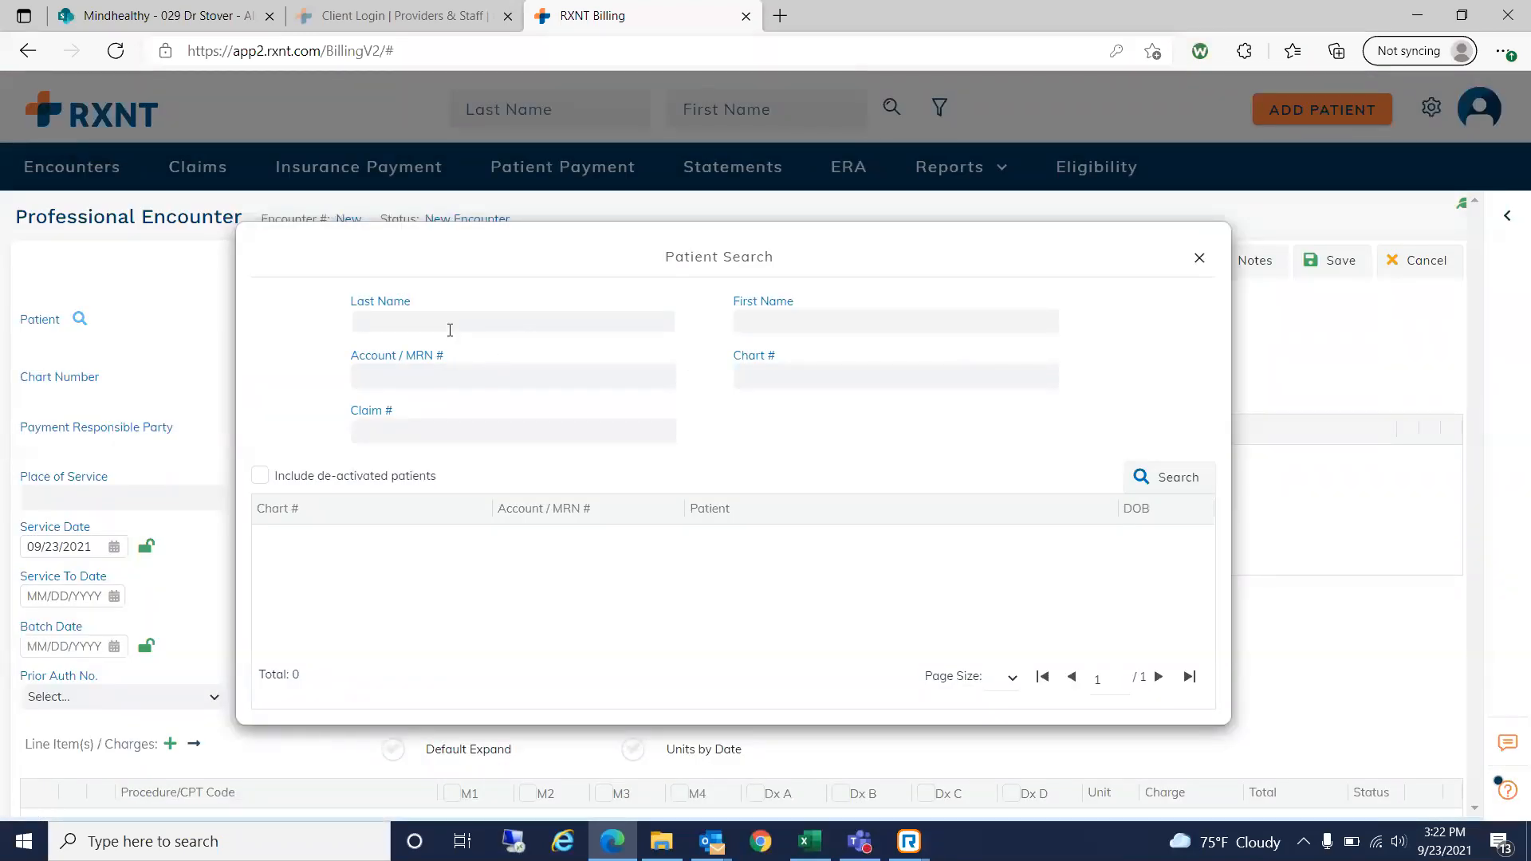
type("est")
key("Return")
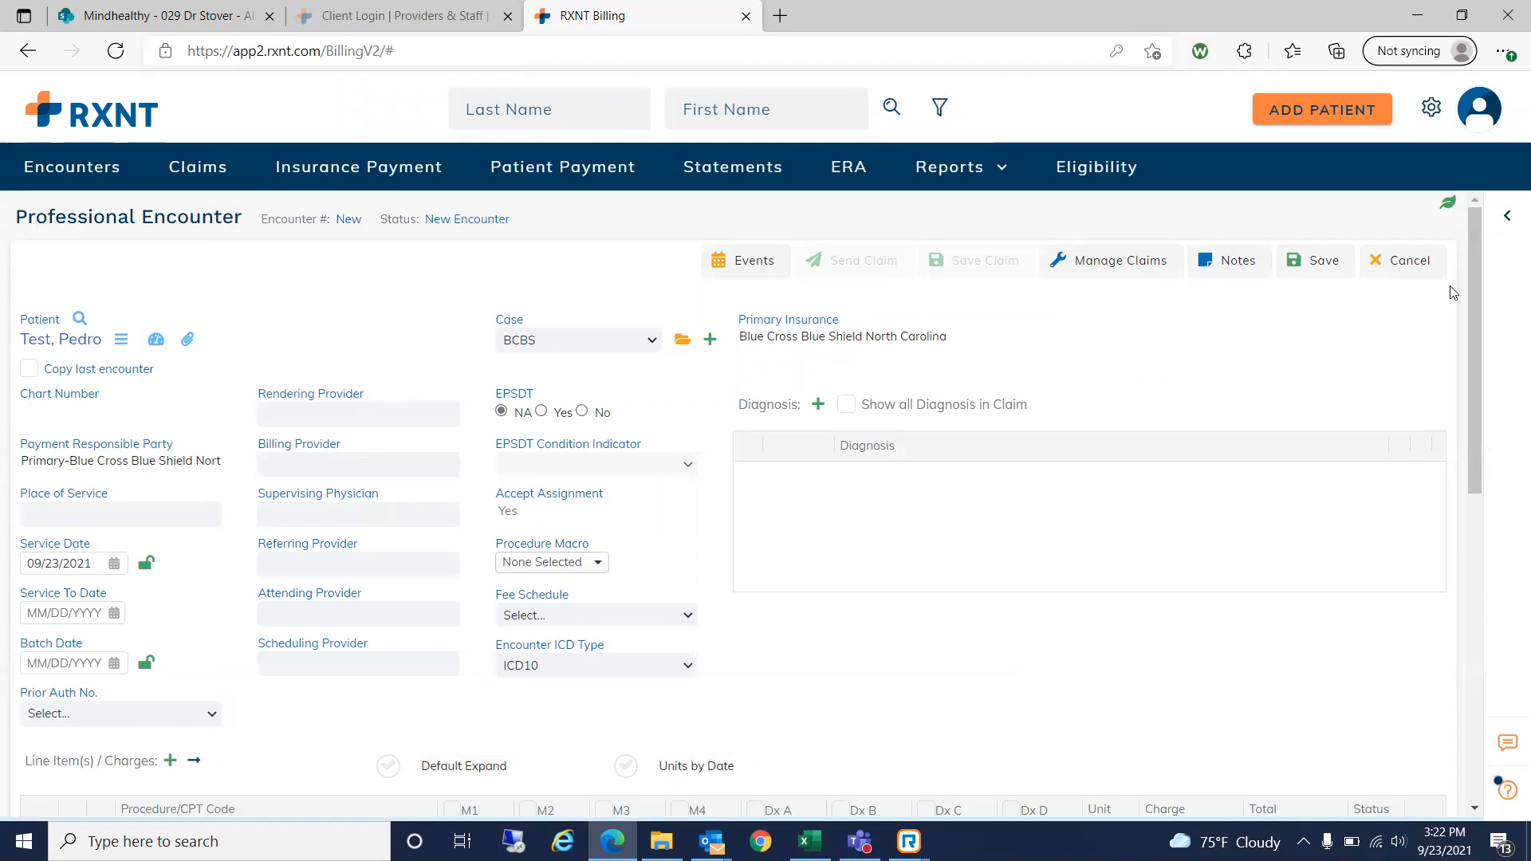
- Set the encounter's place of service to MindHealthy PC and check the Prior Auth No. options, leaving that field unselected
left_click_drag(1472, 273, 1472, 286)
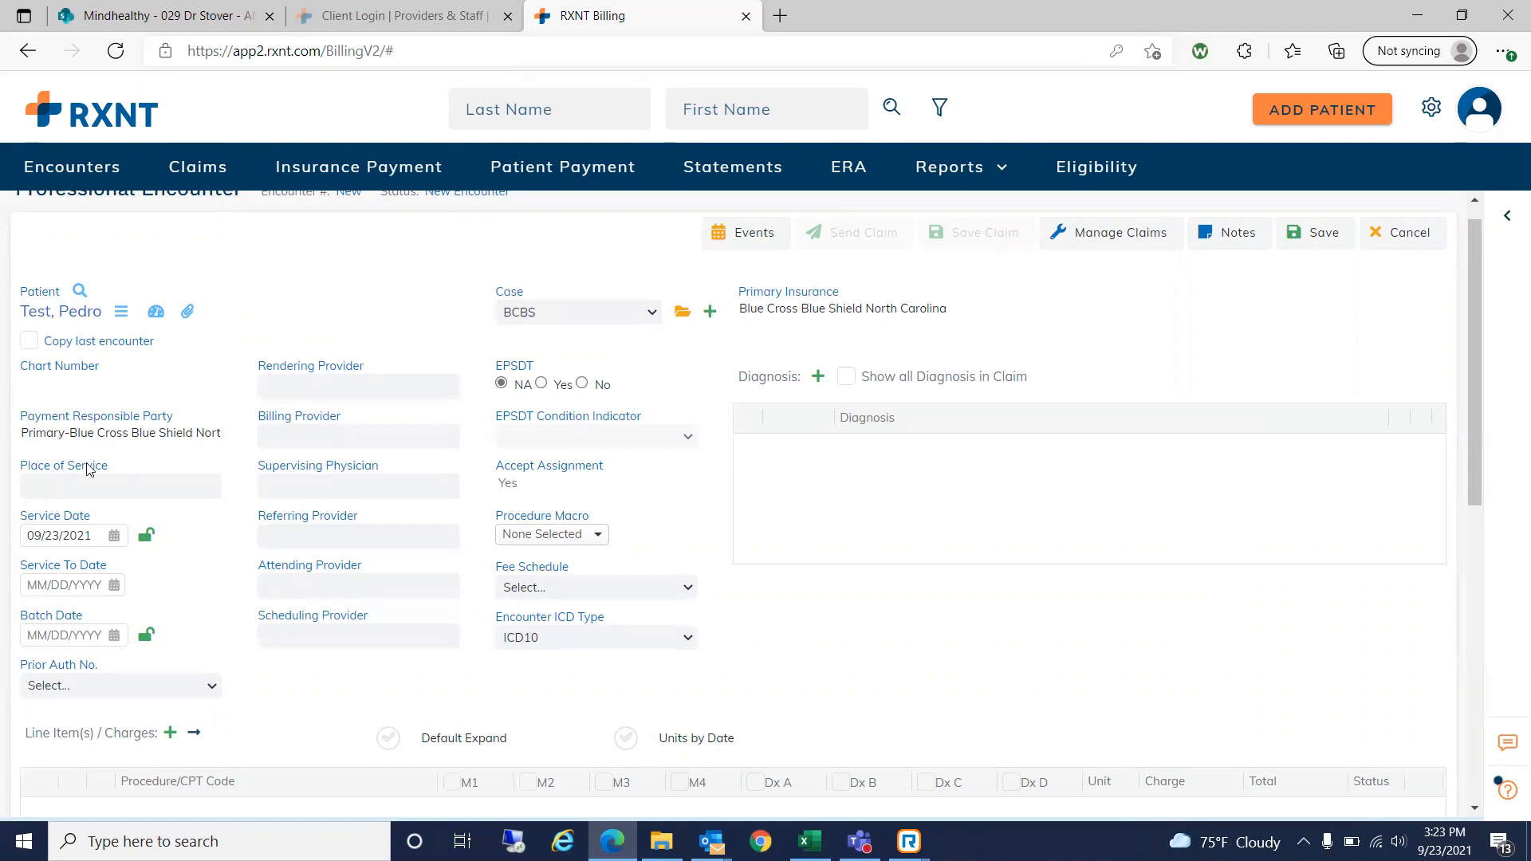
left_click(60, 480)
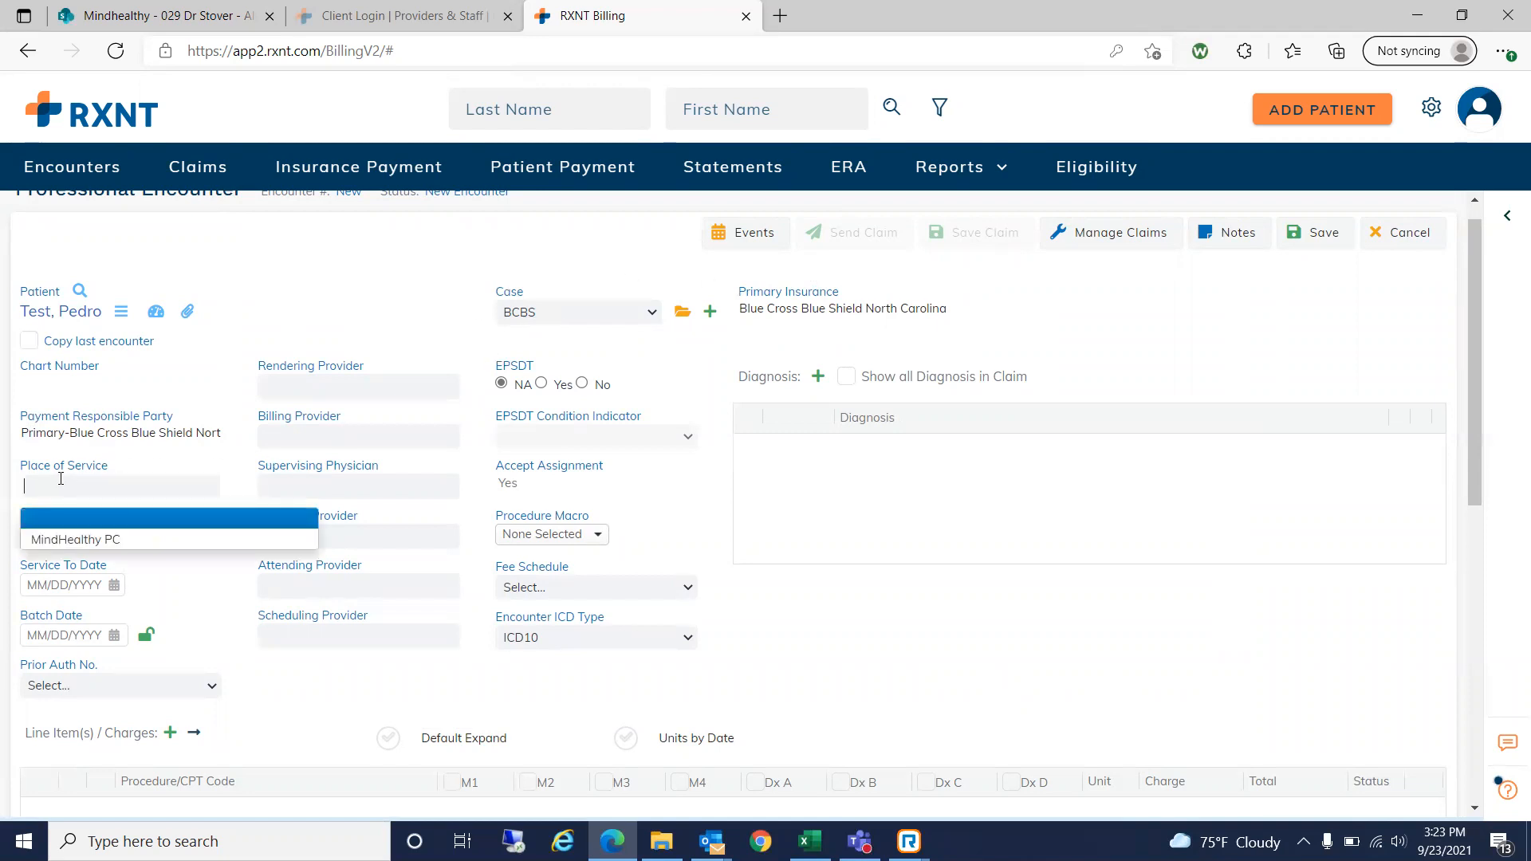
left_click(80, 541)
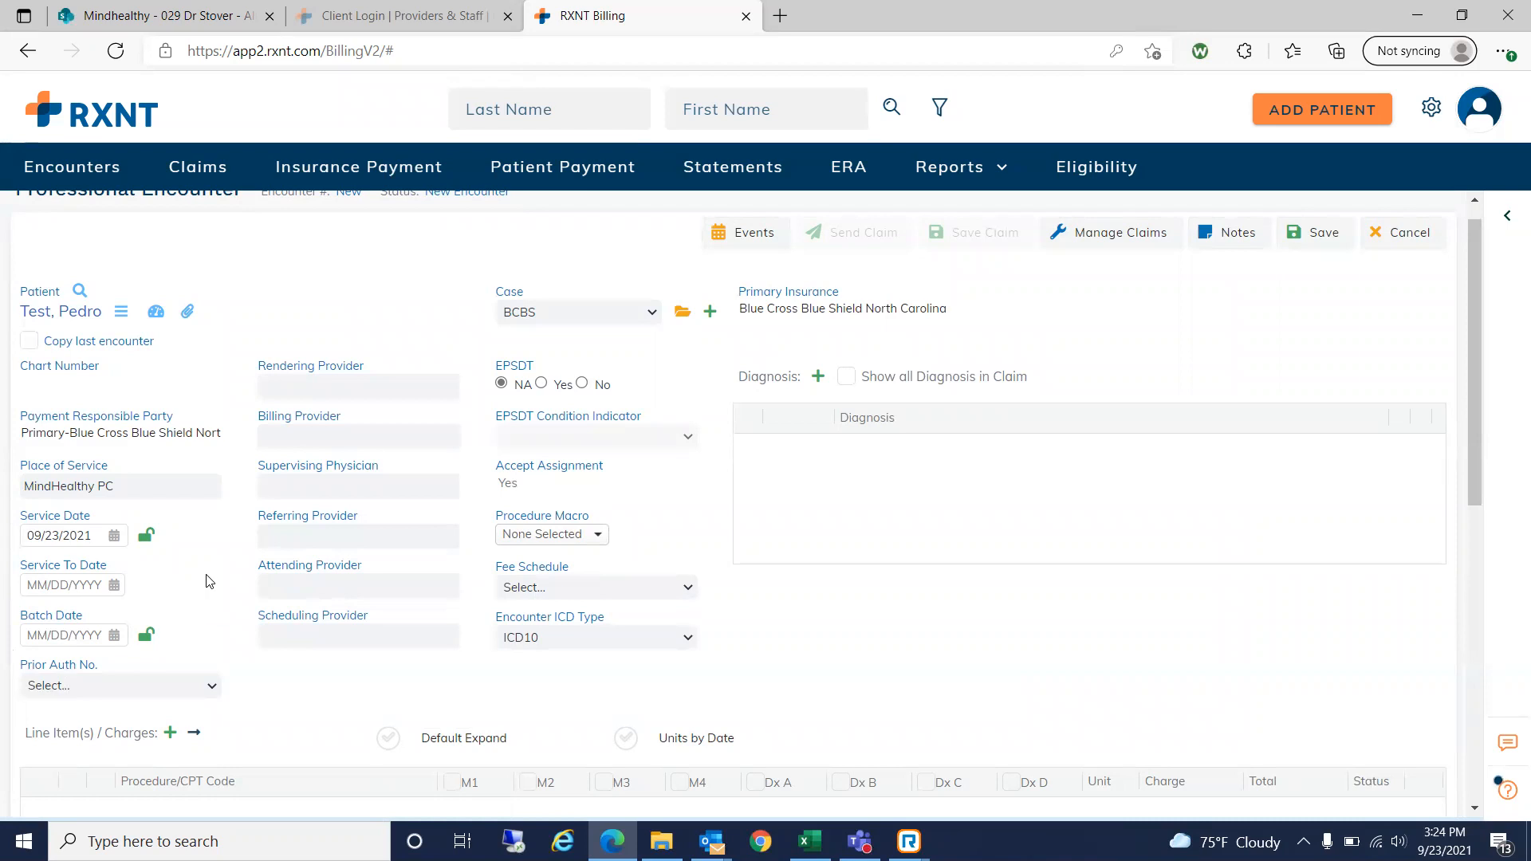
left_click(182, 686)
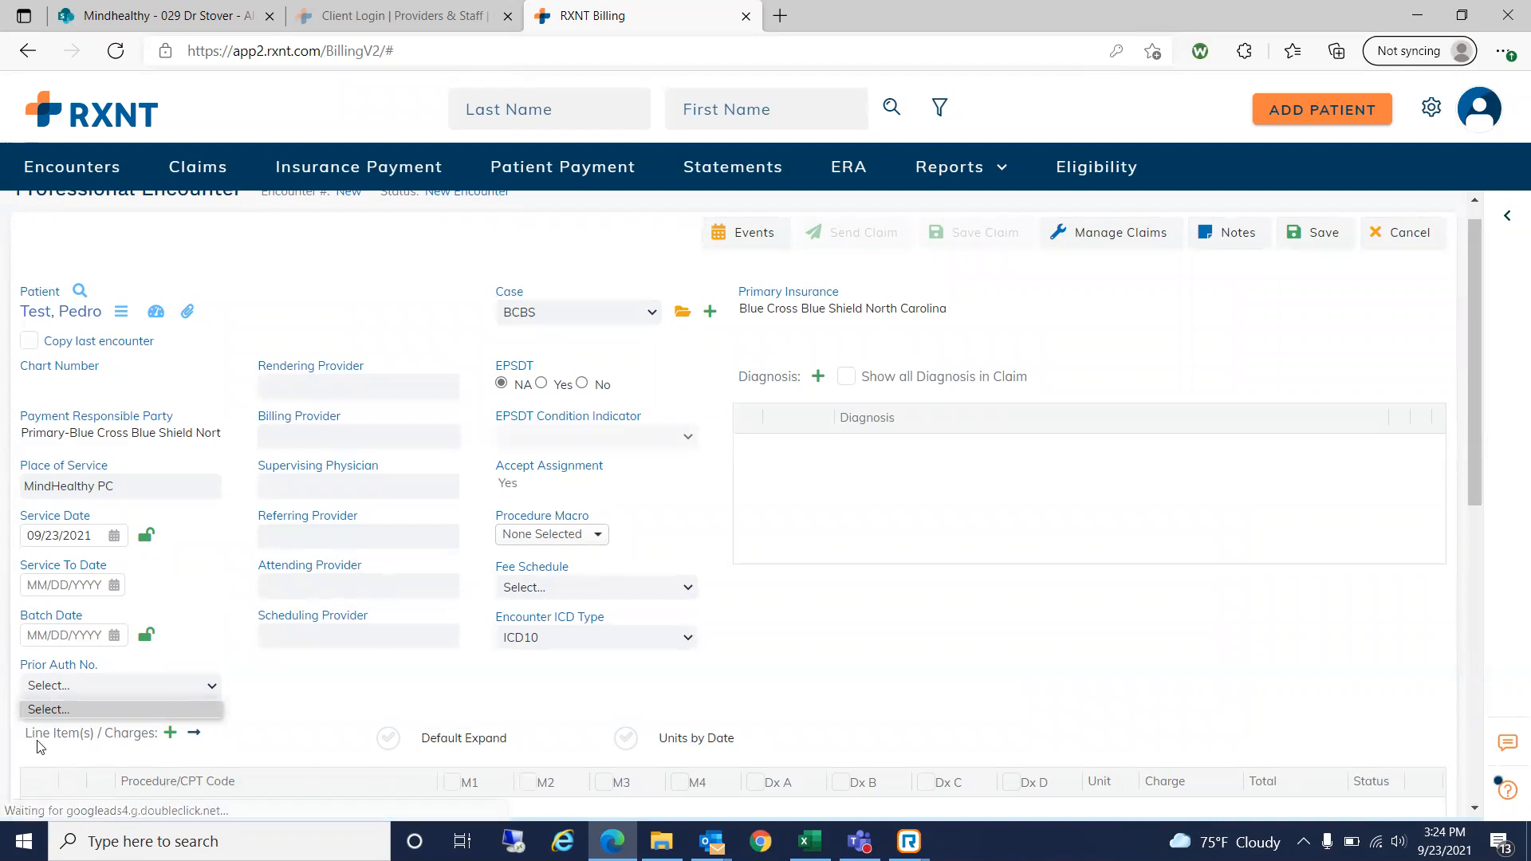
left_click(287, 707)
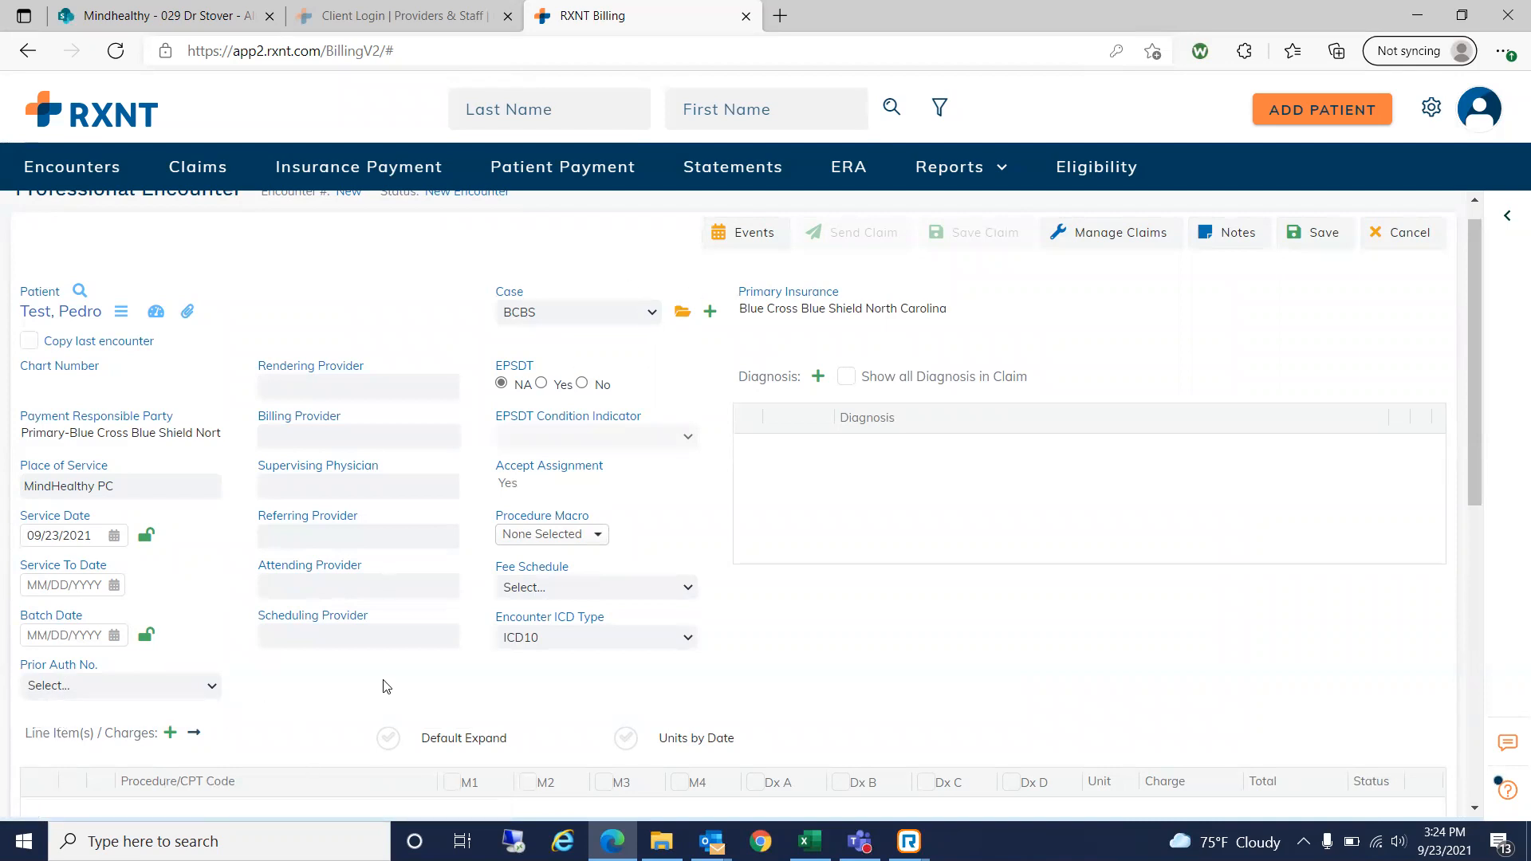
- Assign the listed rendering provider and MindHealthy PC as billing provider, and choose the Default fee schedule for the encounter
left_click(331, 379)
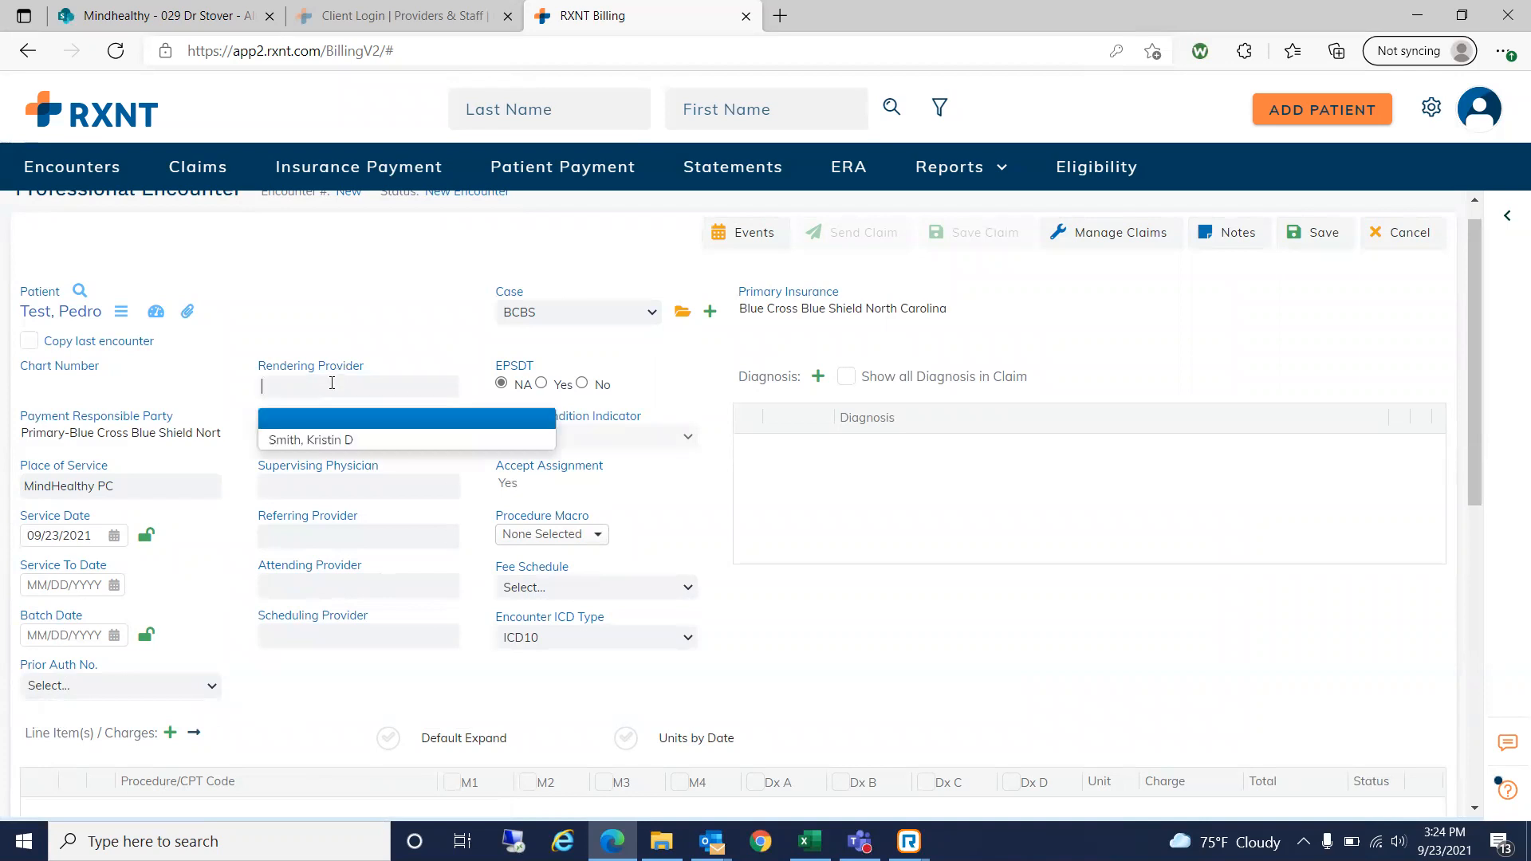
left_click(359, 440)
left_click(351, 440)
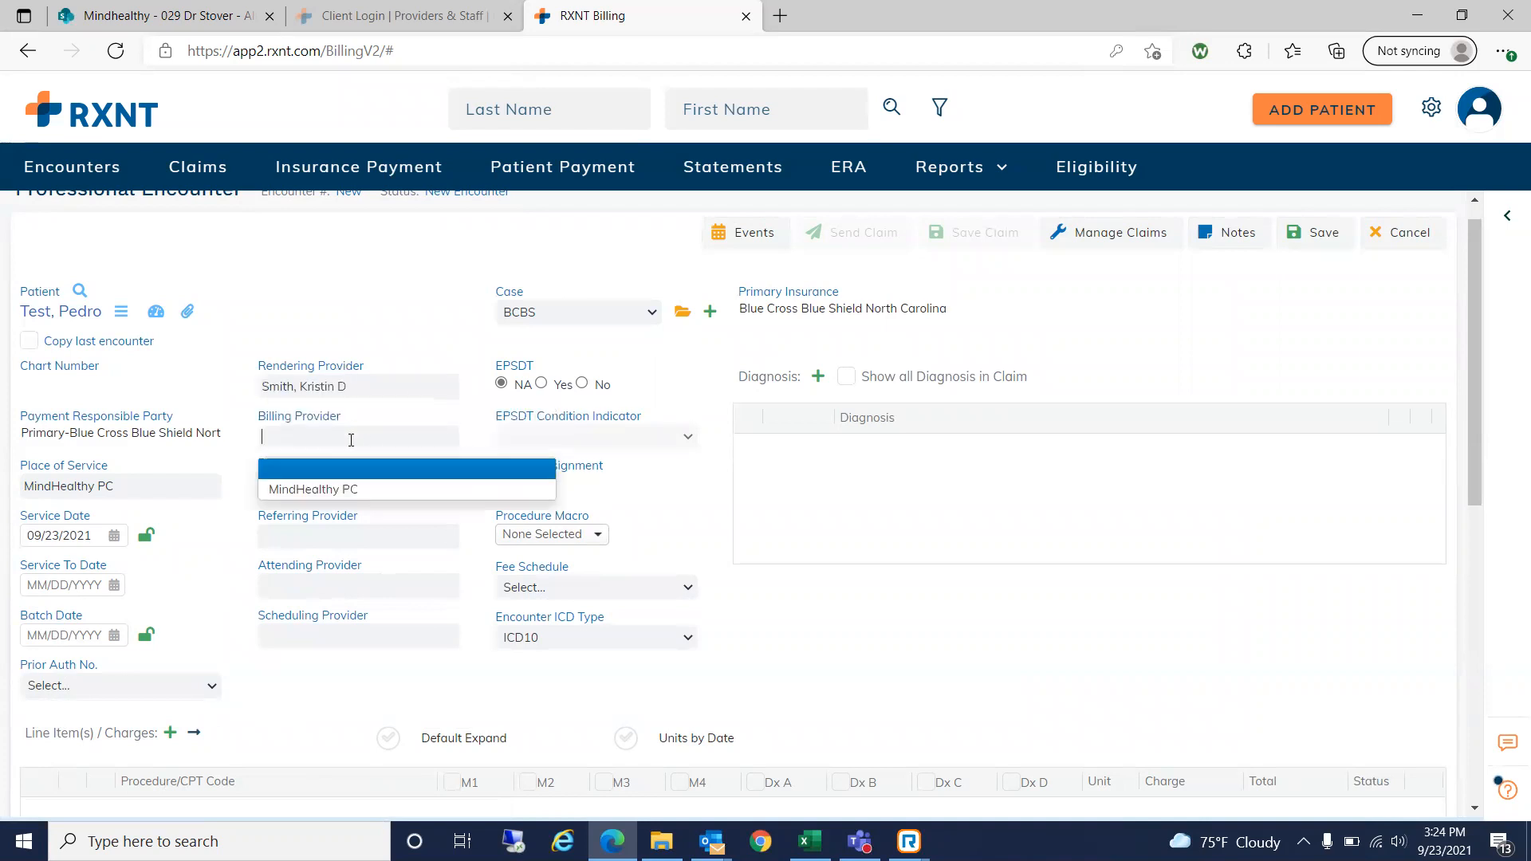
left_click(341, 489)
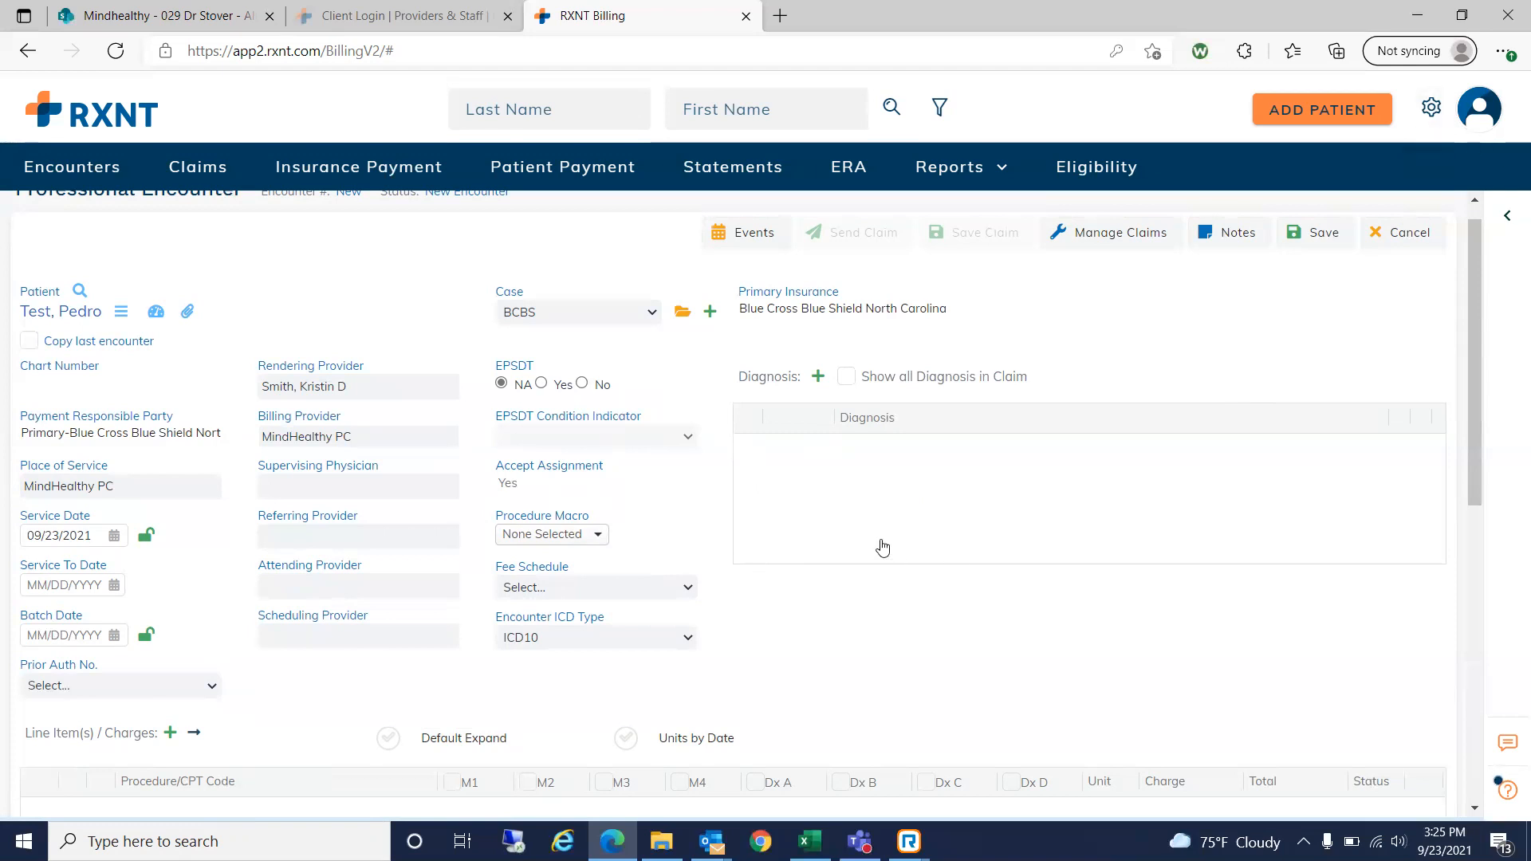
left_click(682, 588)
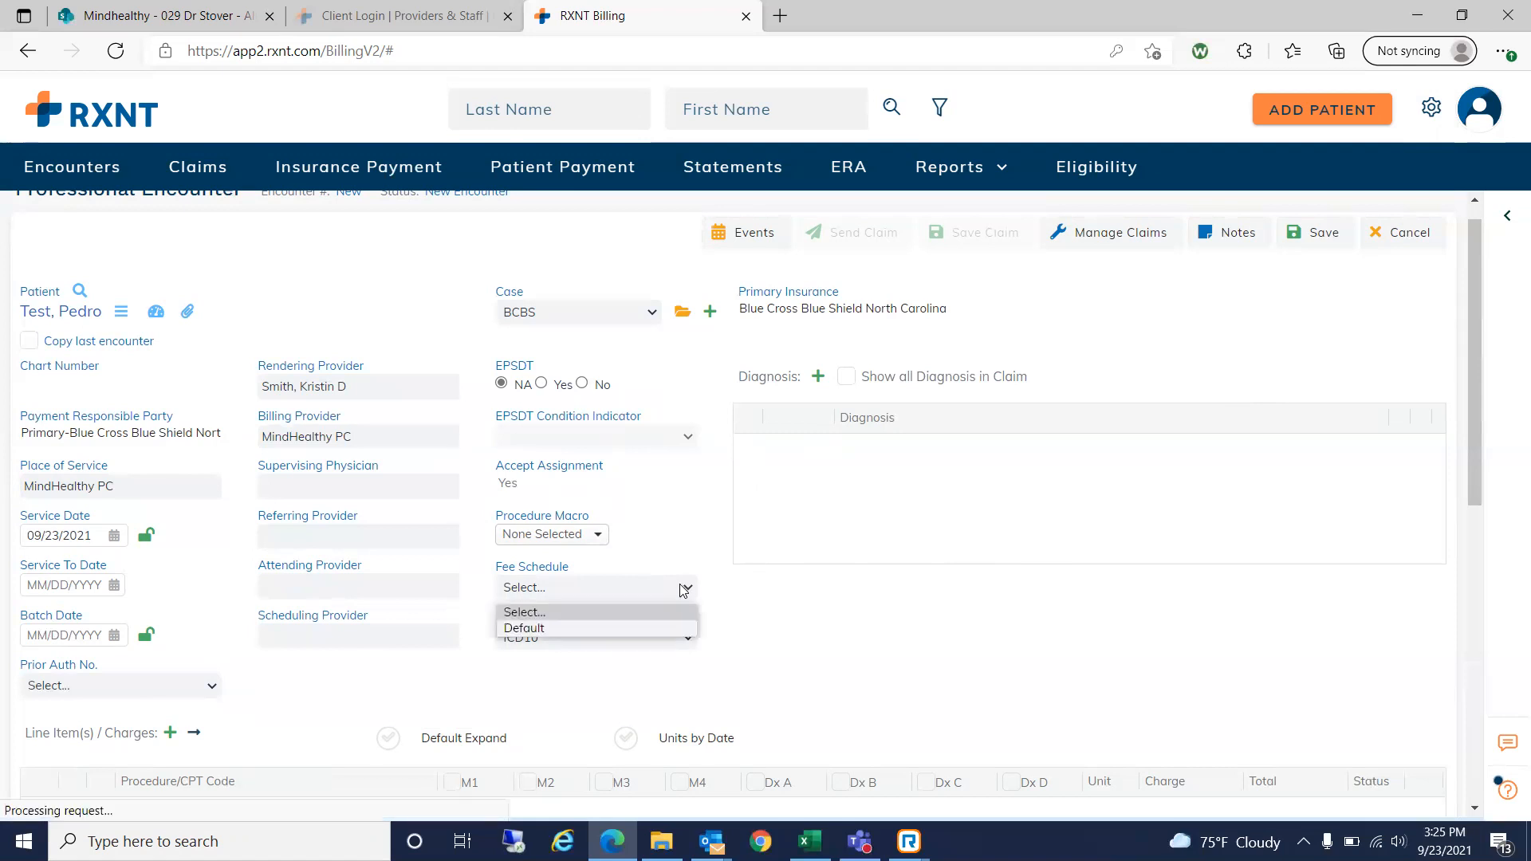
left_click(560, 629)
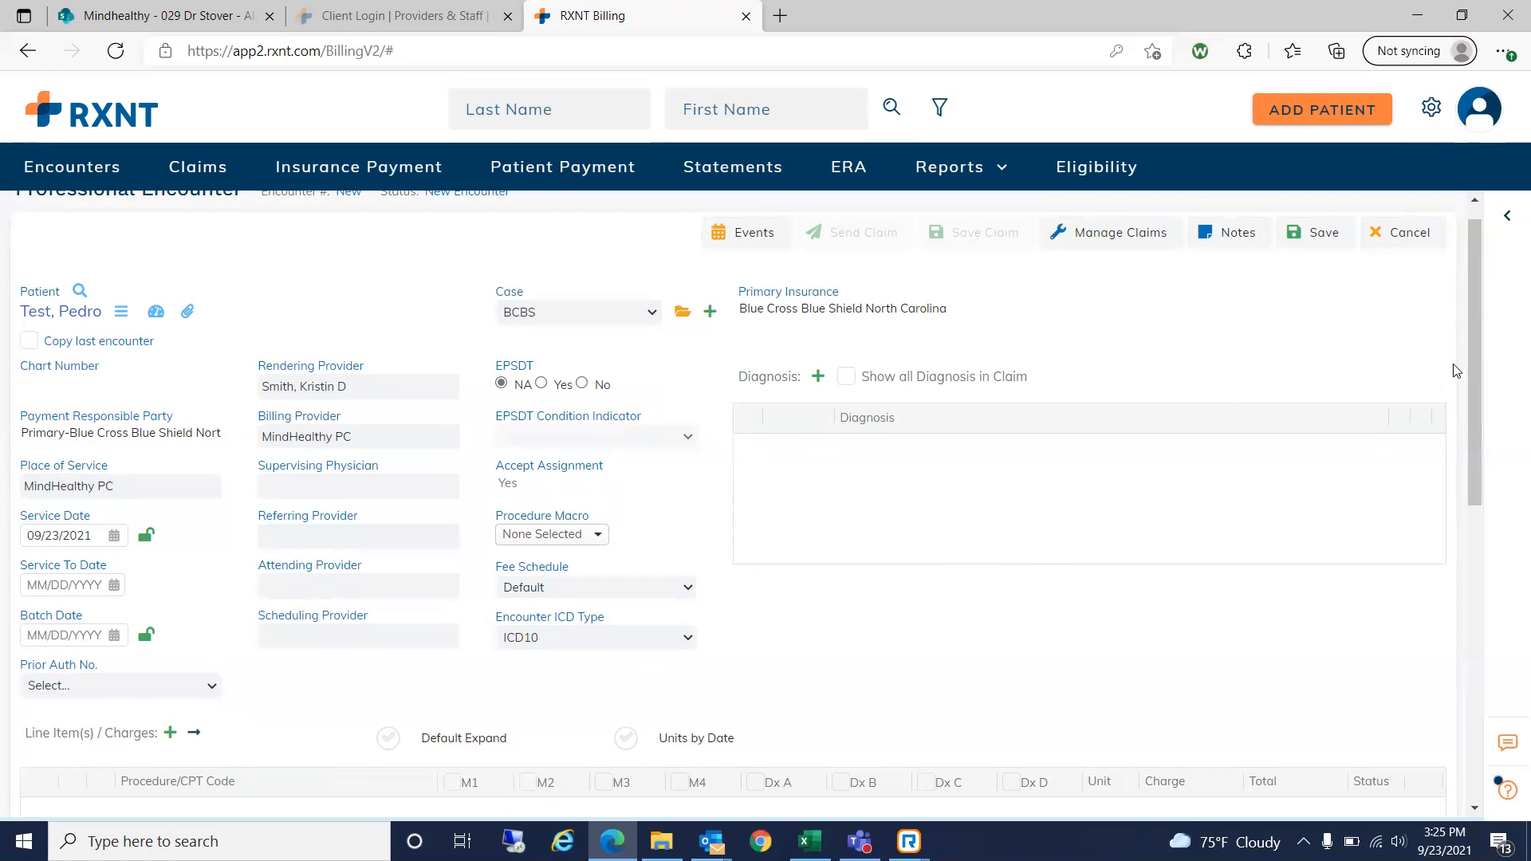
- Add diagnosis F90, behavioral and emotional disorders, as Dx A and enable showing all diagnoses in the claim
left_click_drag(1475, 308, 1476, 317)
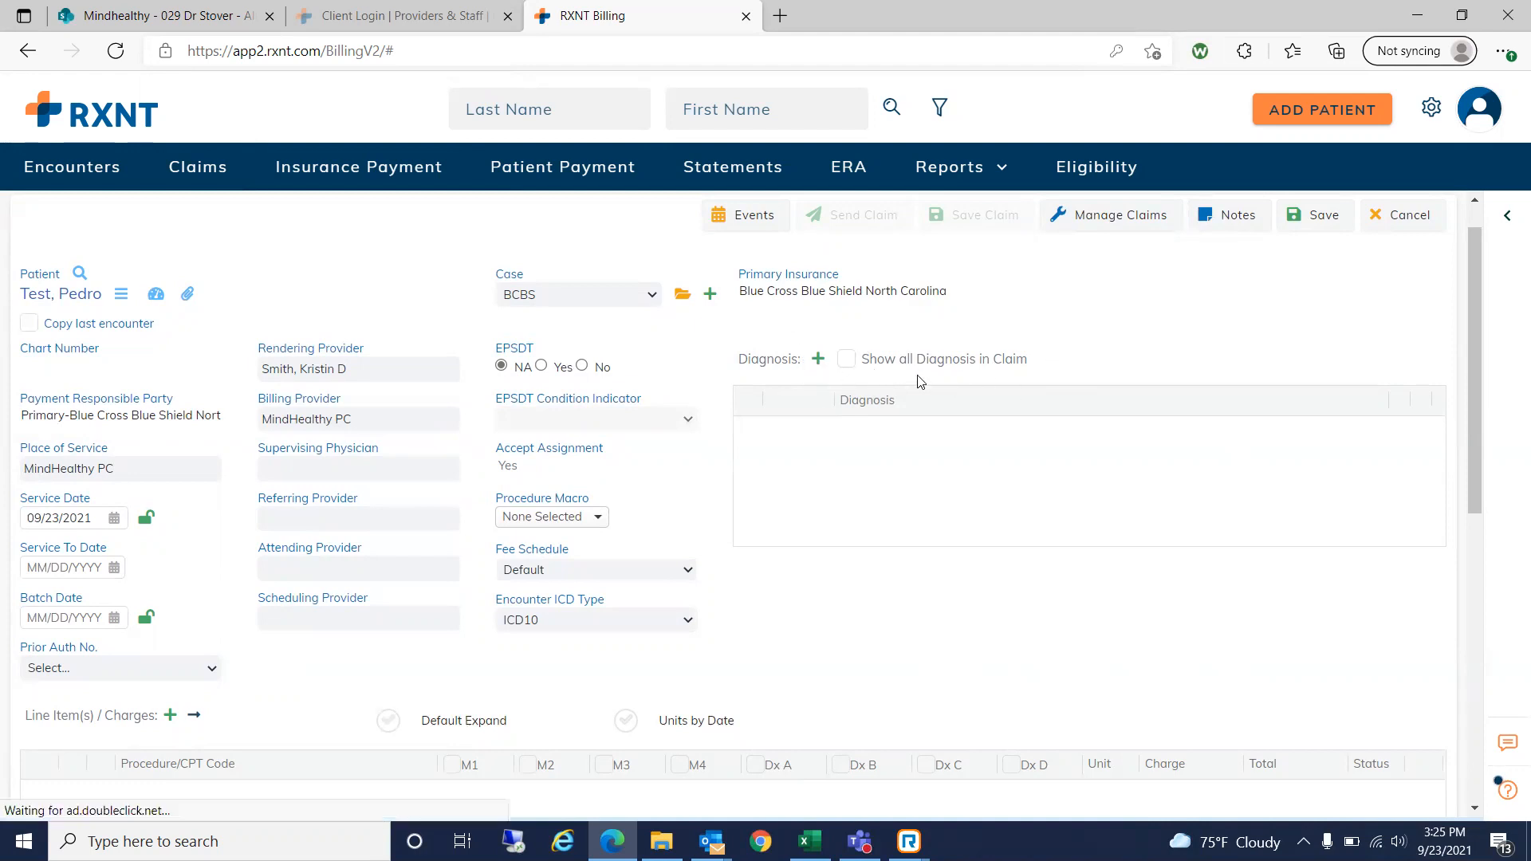
left_click(818, 359)
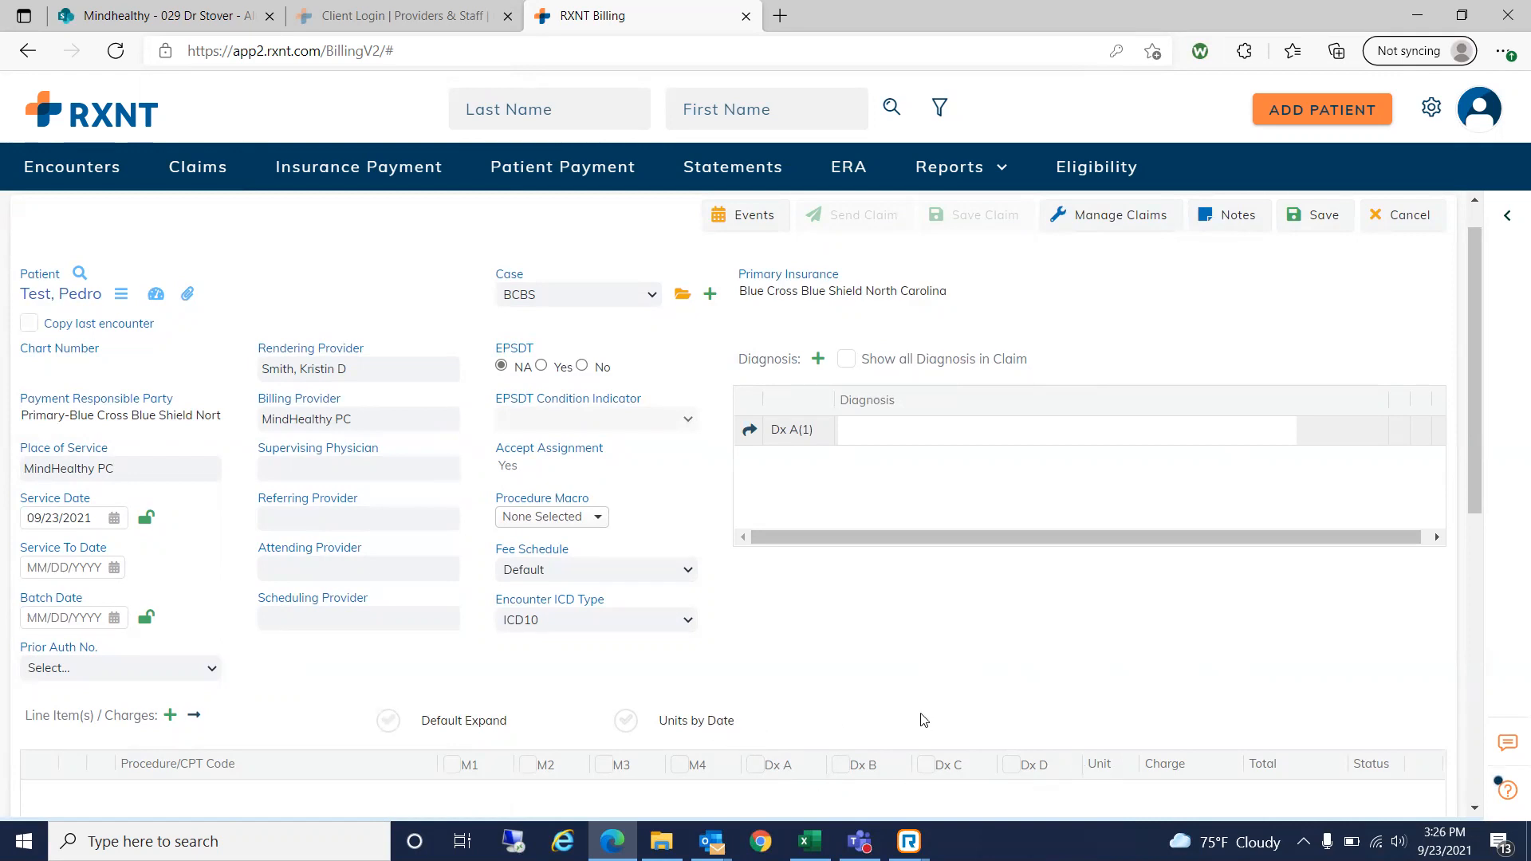
left_click(845, 358)
left_click(874, 437)
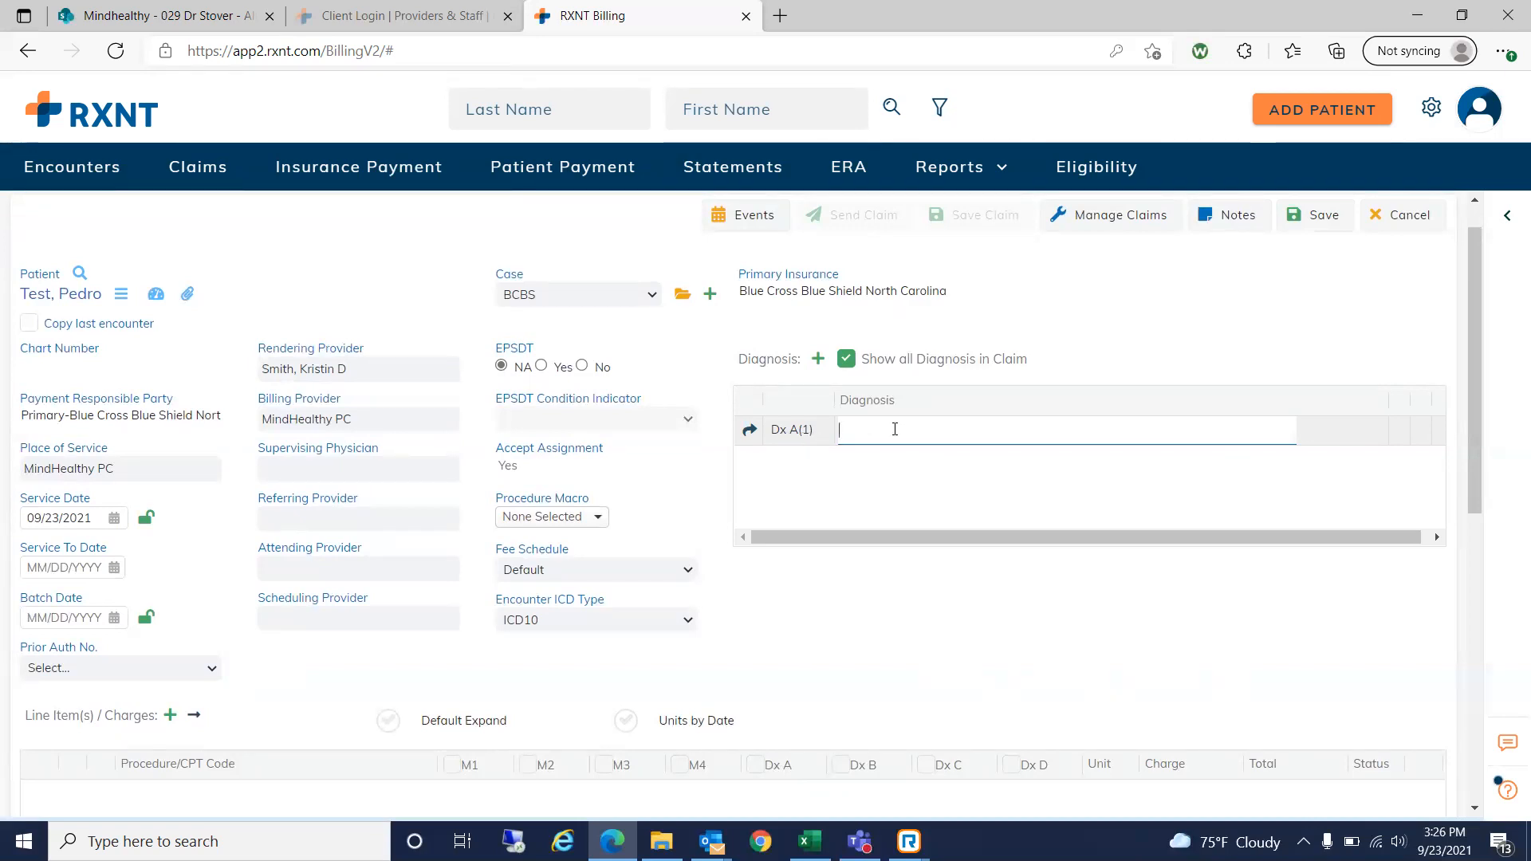
type("F")
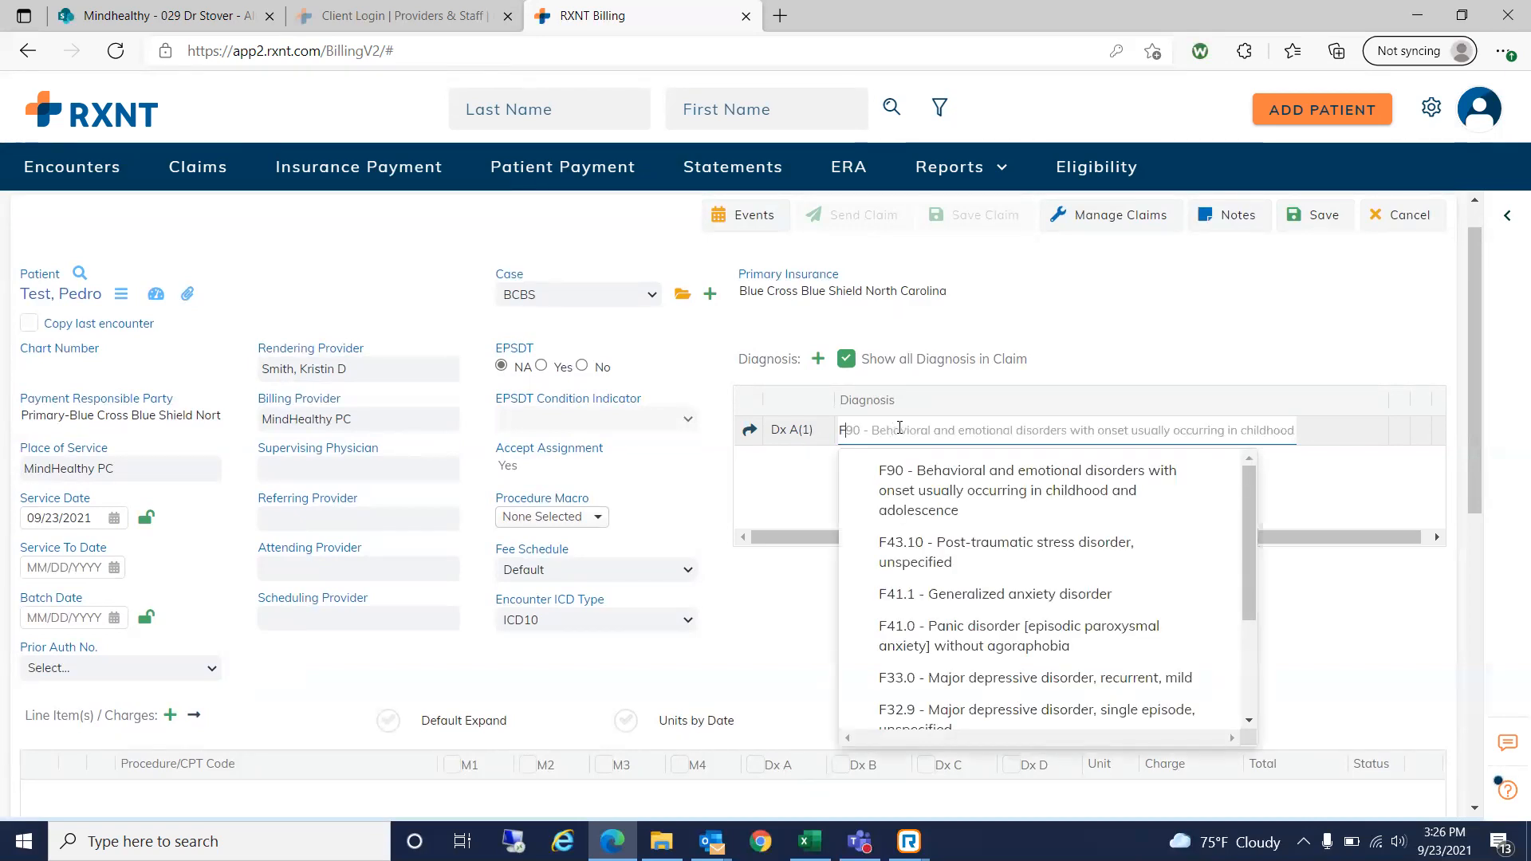
left_click(1034, 479)
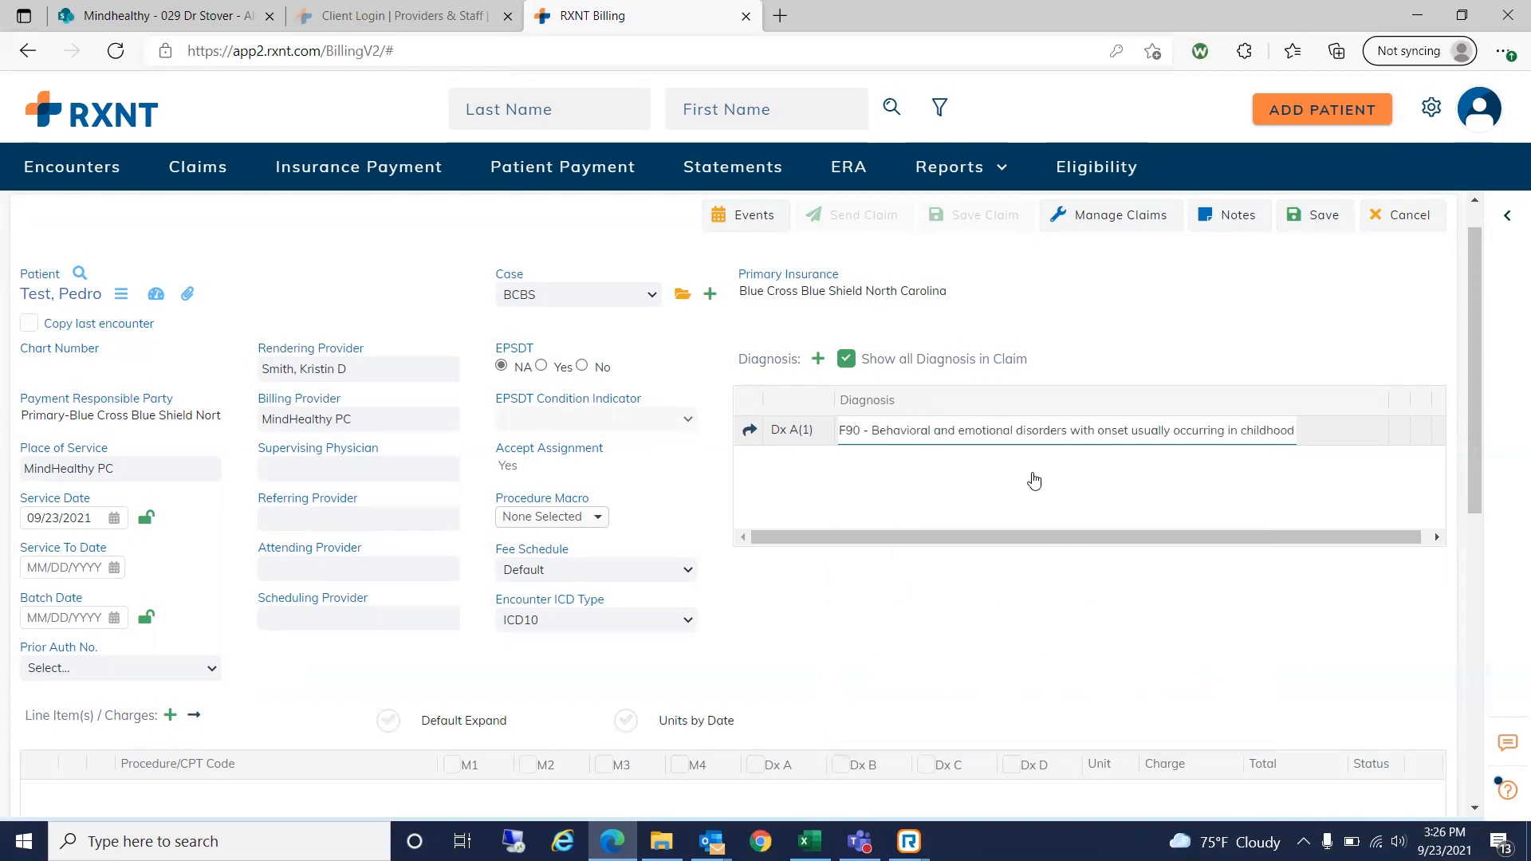
- Add F41.1 - Generalized anxiety disorder as the encounter's second diagnosis, Dx B
left_click(818, 360)
left_click(887, 464)
type("F")
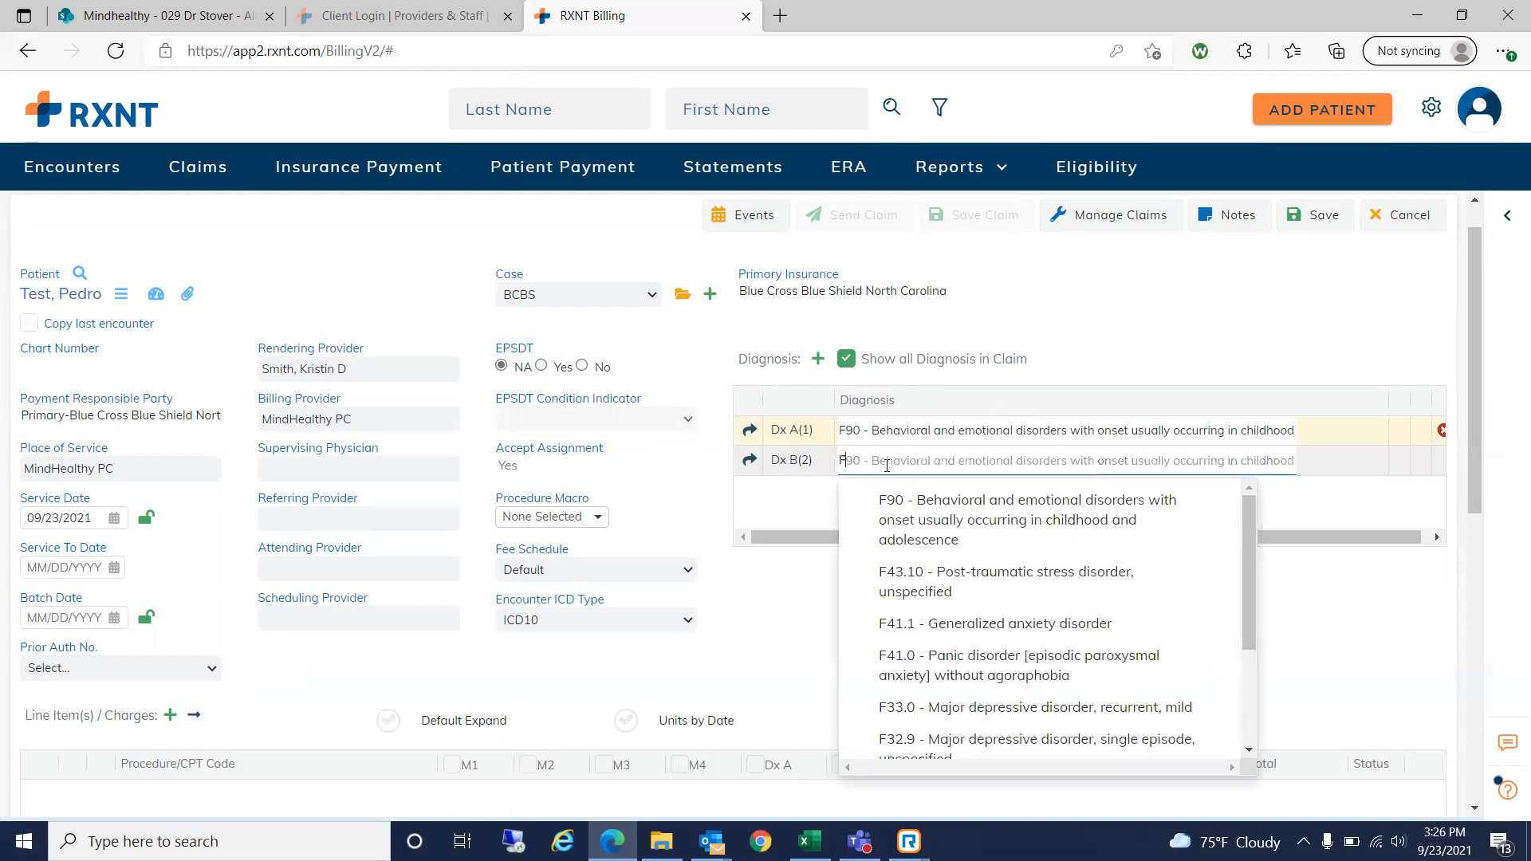
left_click(967, 634)
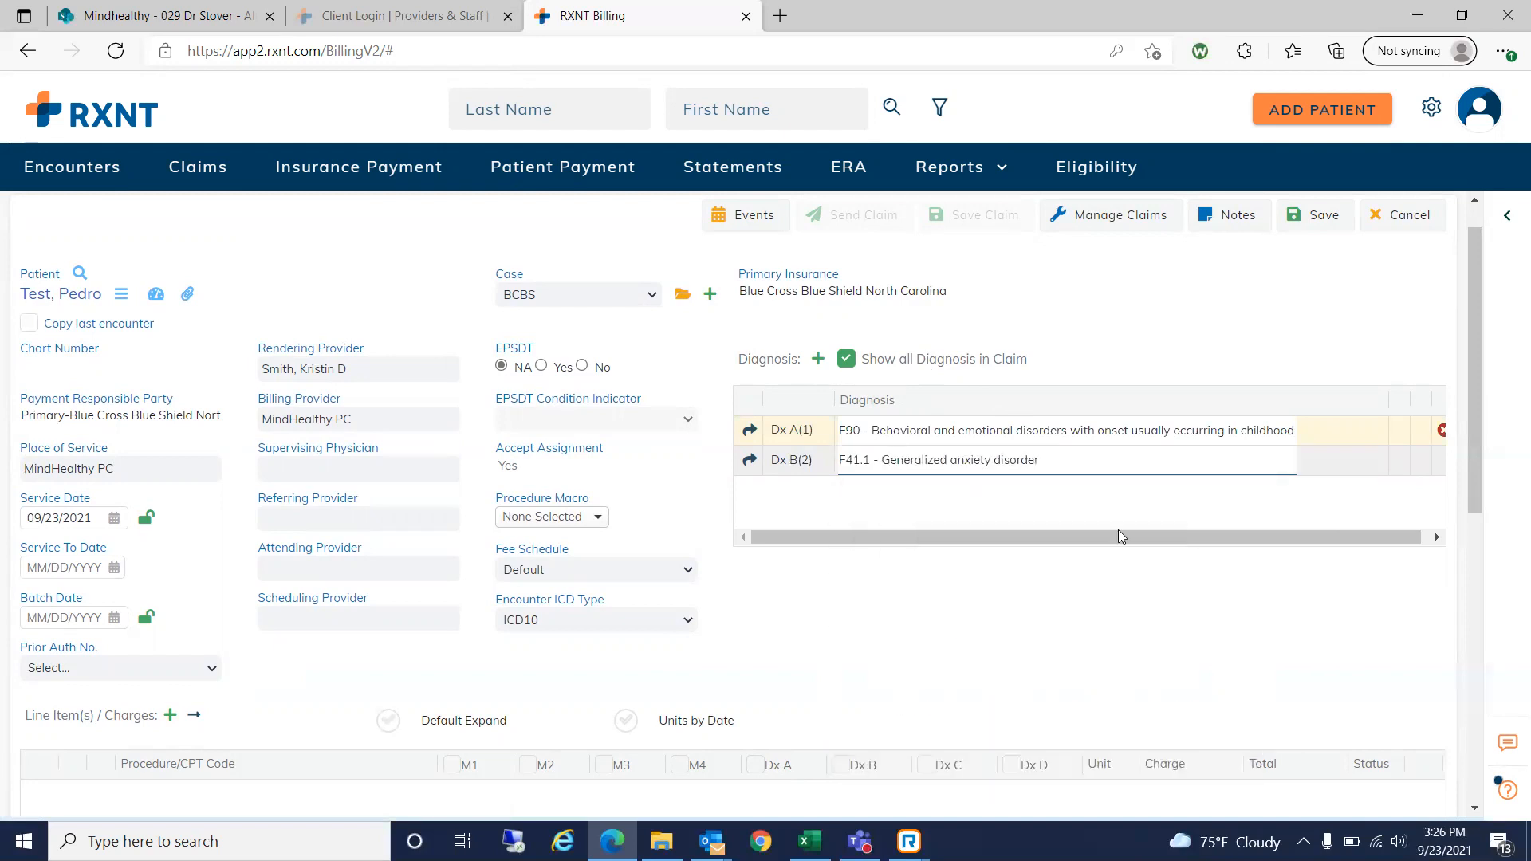
left_click(1070, 644)
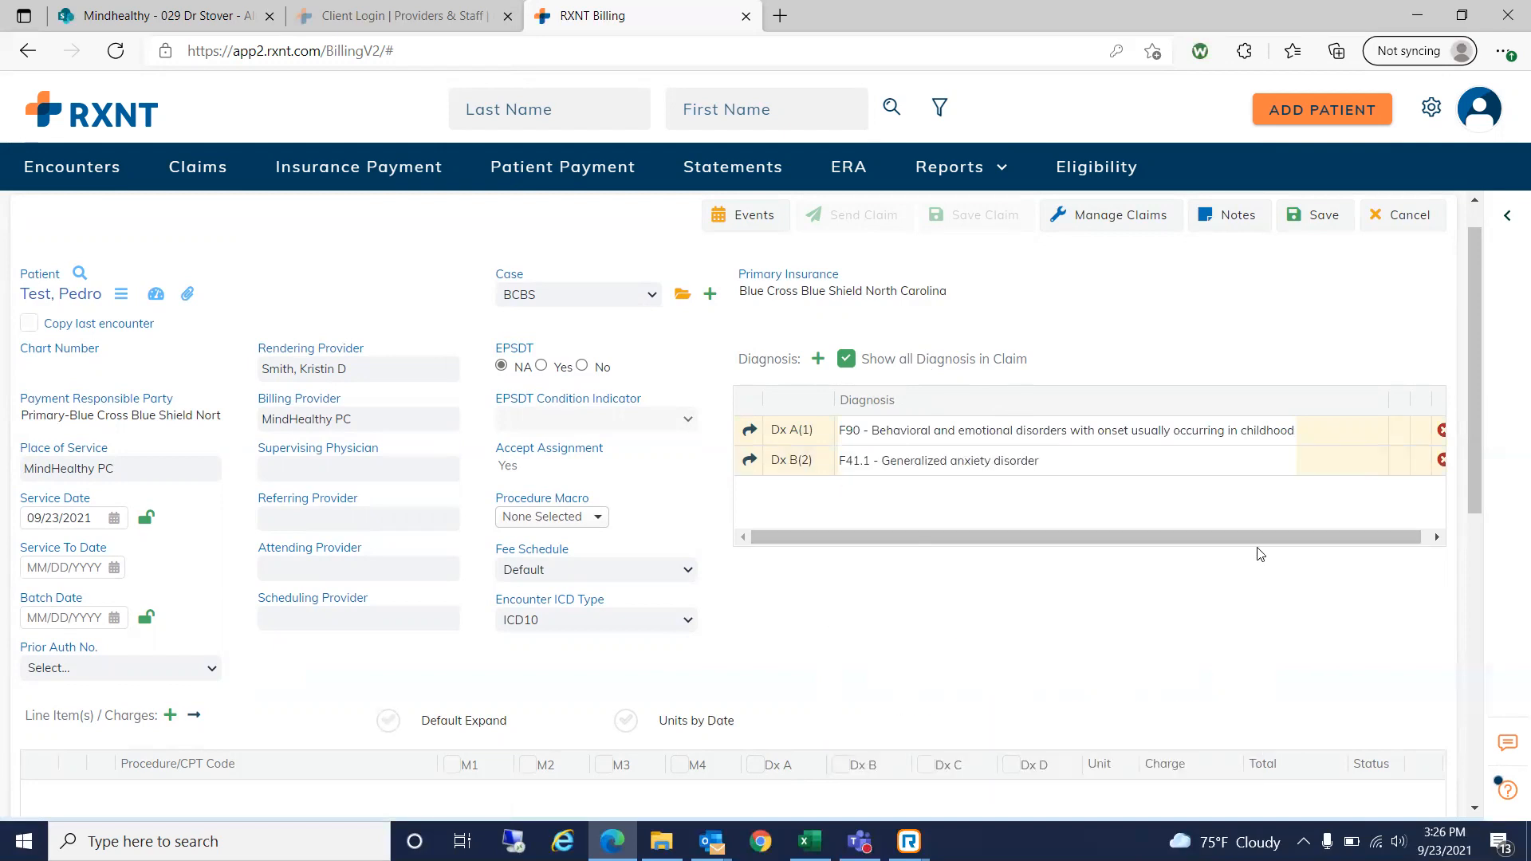
- Add a line item for procedure G2087, office-based treatment for opioid use disorder, and set its charge to 200.00
left_click_drag(1476, 284, 1471, 342)
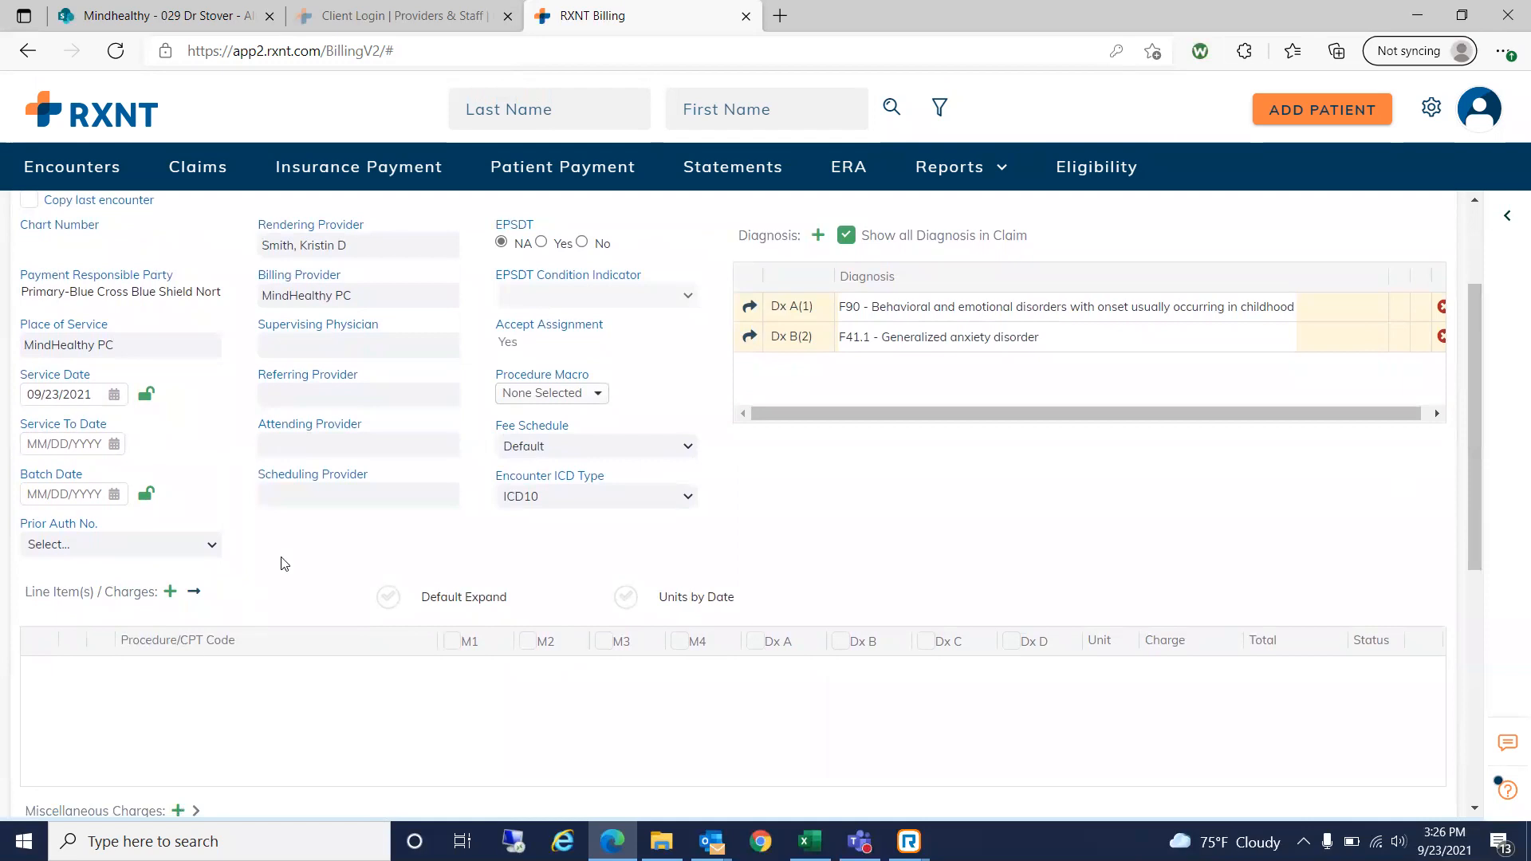
left_click(169, 592)
left_click(163, 667)
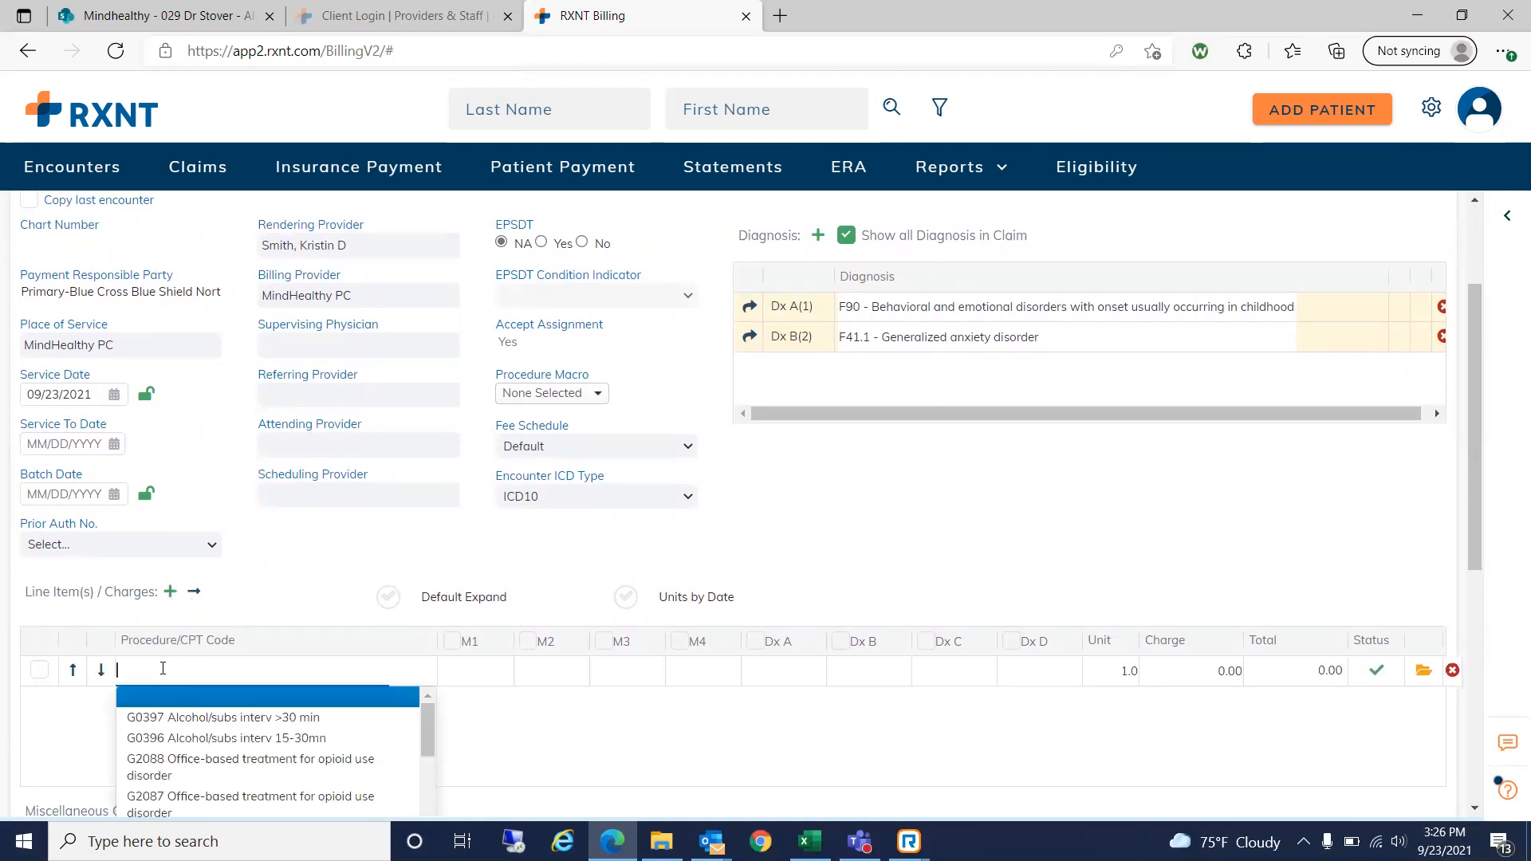
left_click(197, 800)
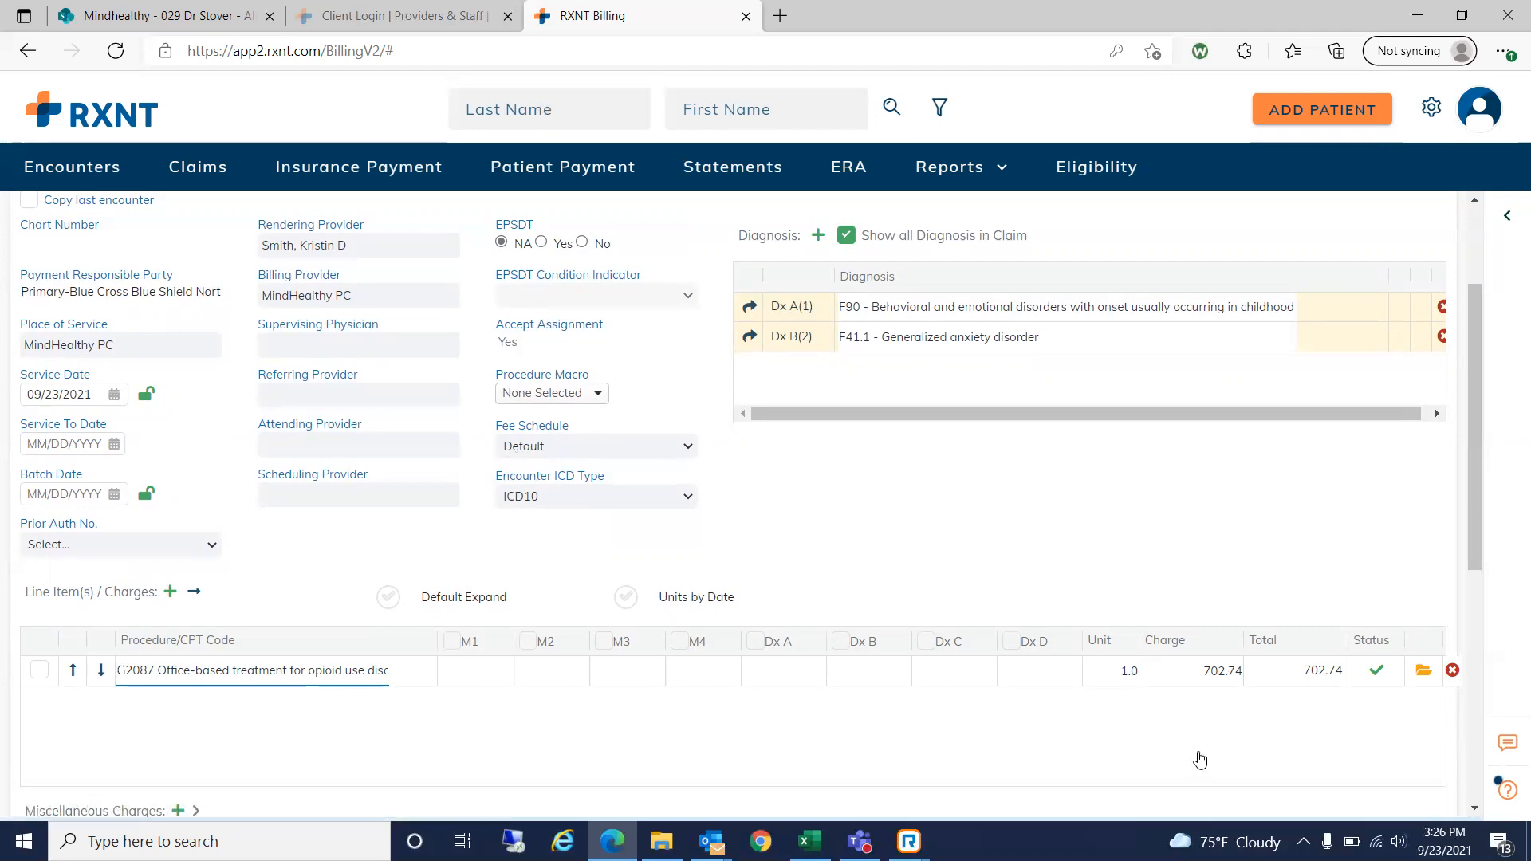
left_click(1218, 671)
type("200.00")
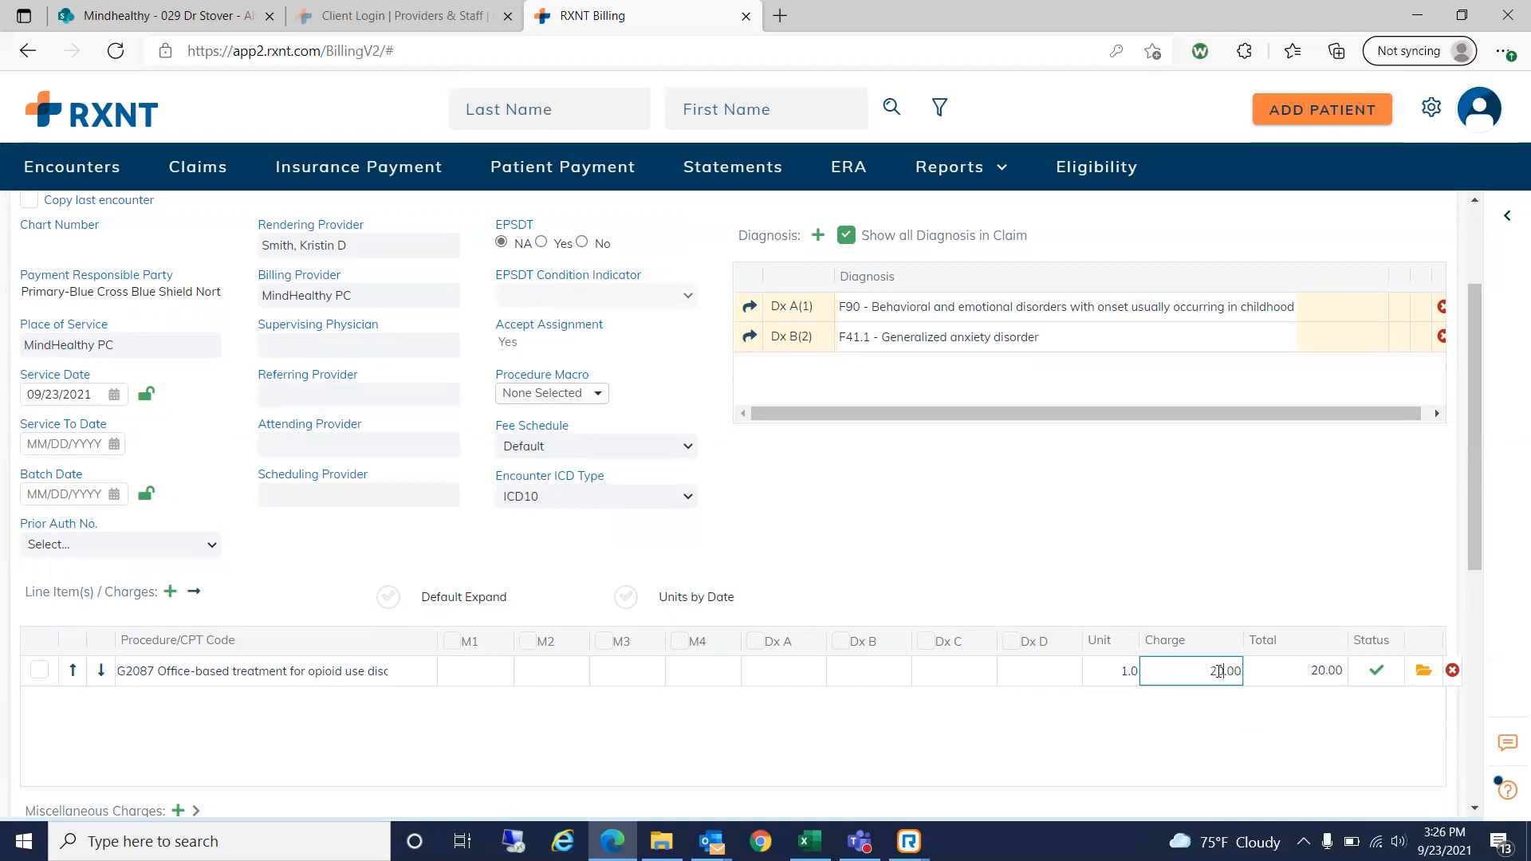
left_click(1174, 720)
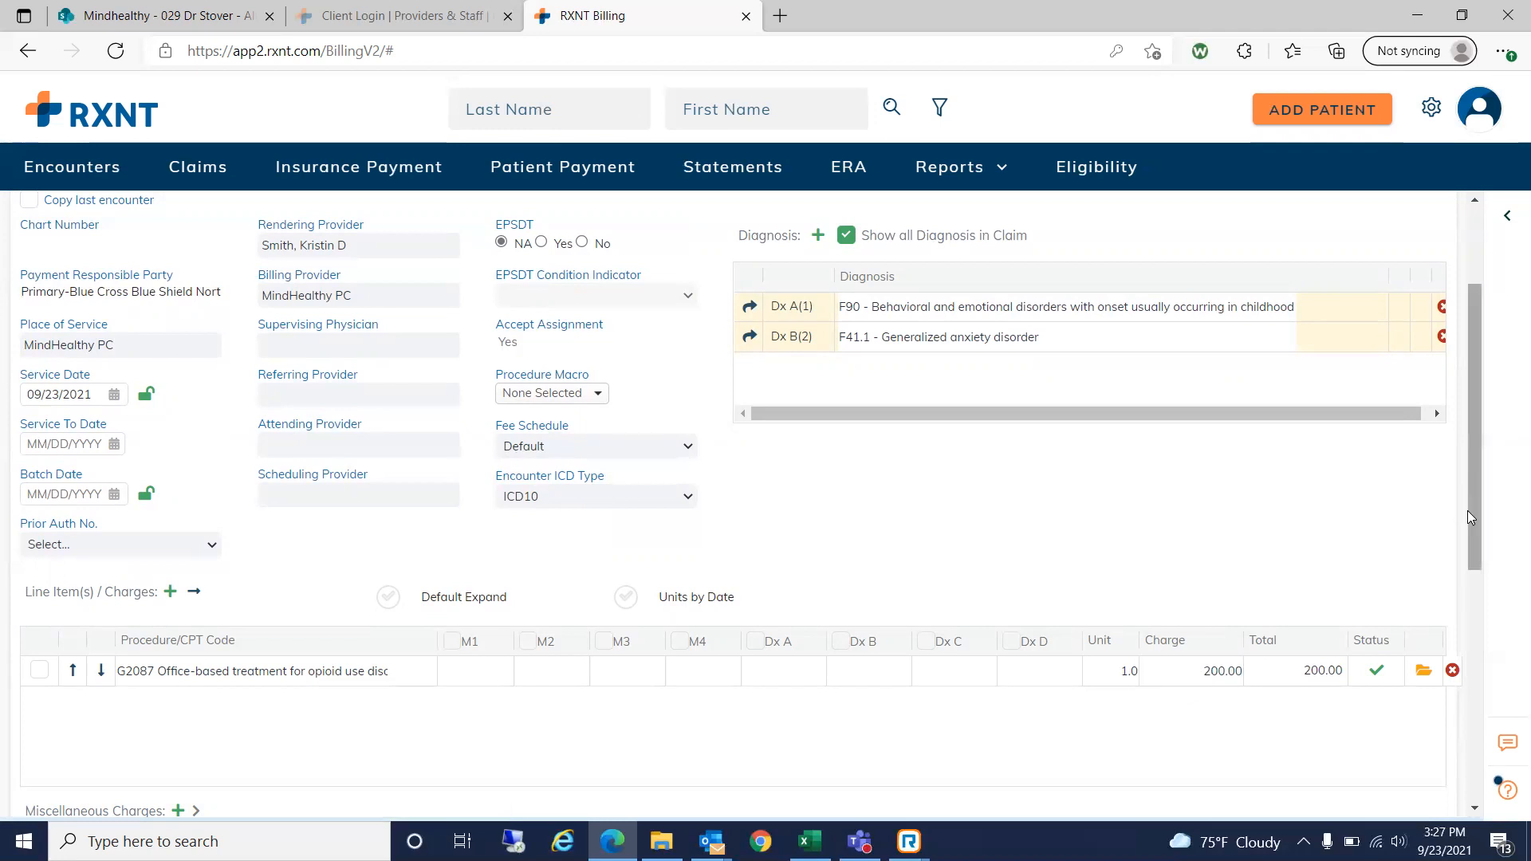
- Select the G2087 line item and link the F90 and F41.1 diagnoses to it as Dx A and Dx B
left_click_drag(1470, 512, 1469, 472)
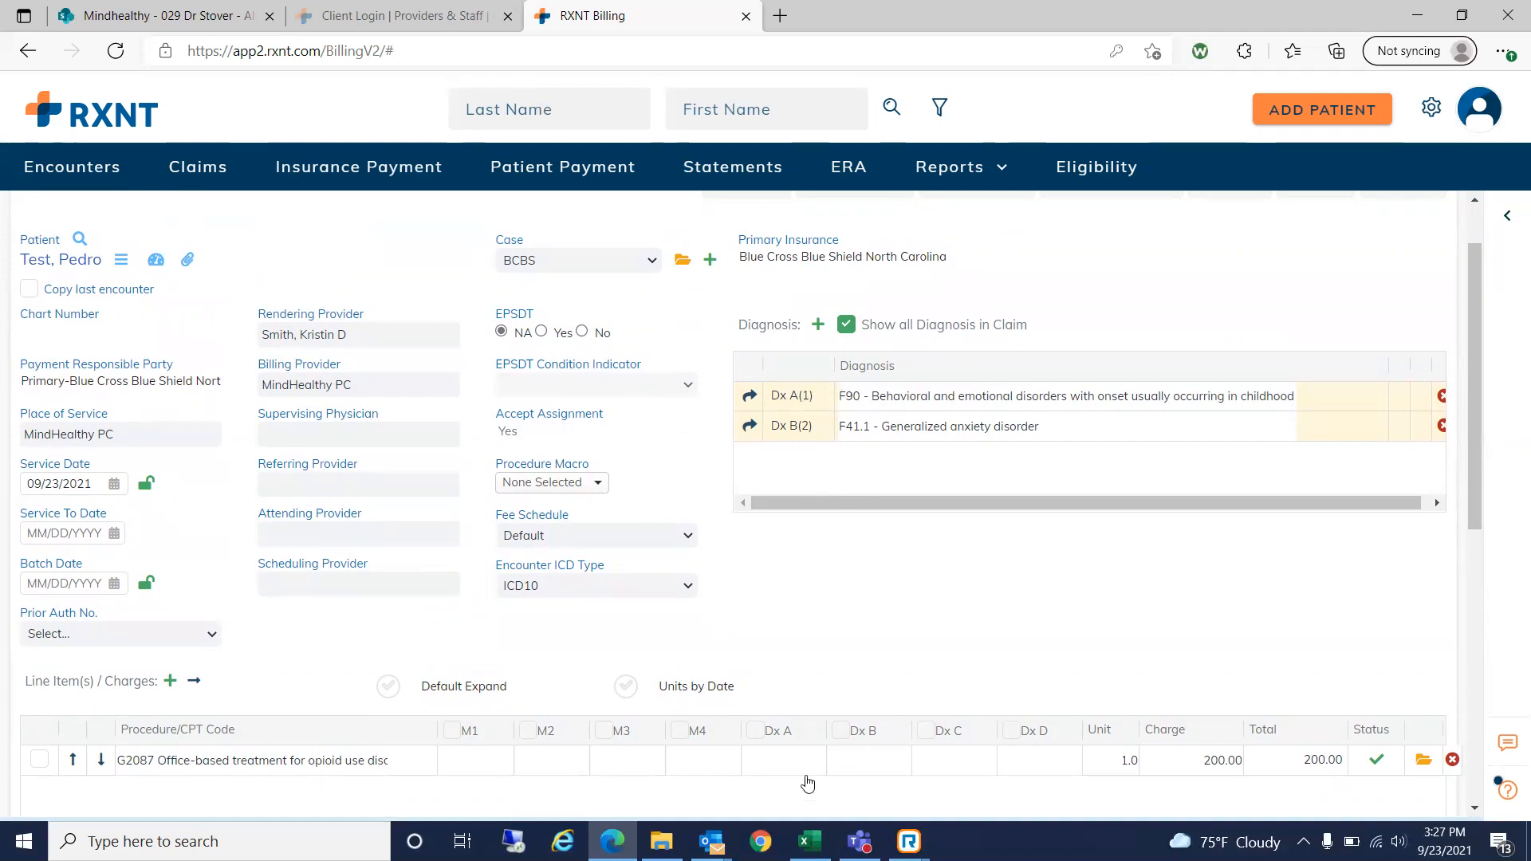
left_click(765, 759)
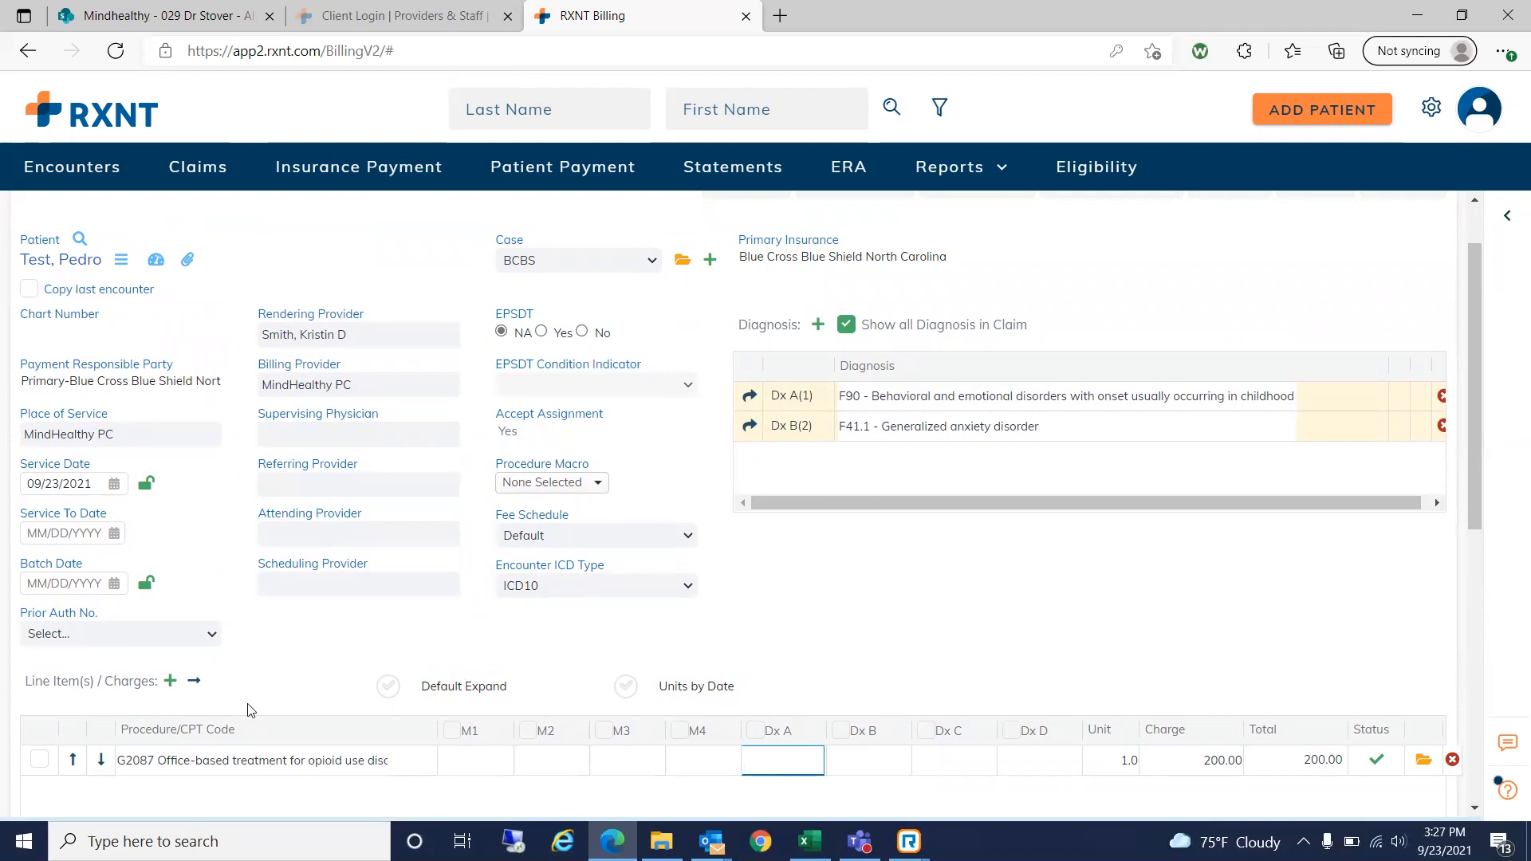
left_click(40, 761)
left_click(750, 396)
left_click(750, 427)
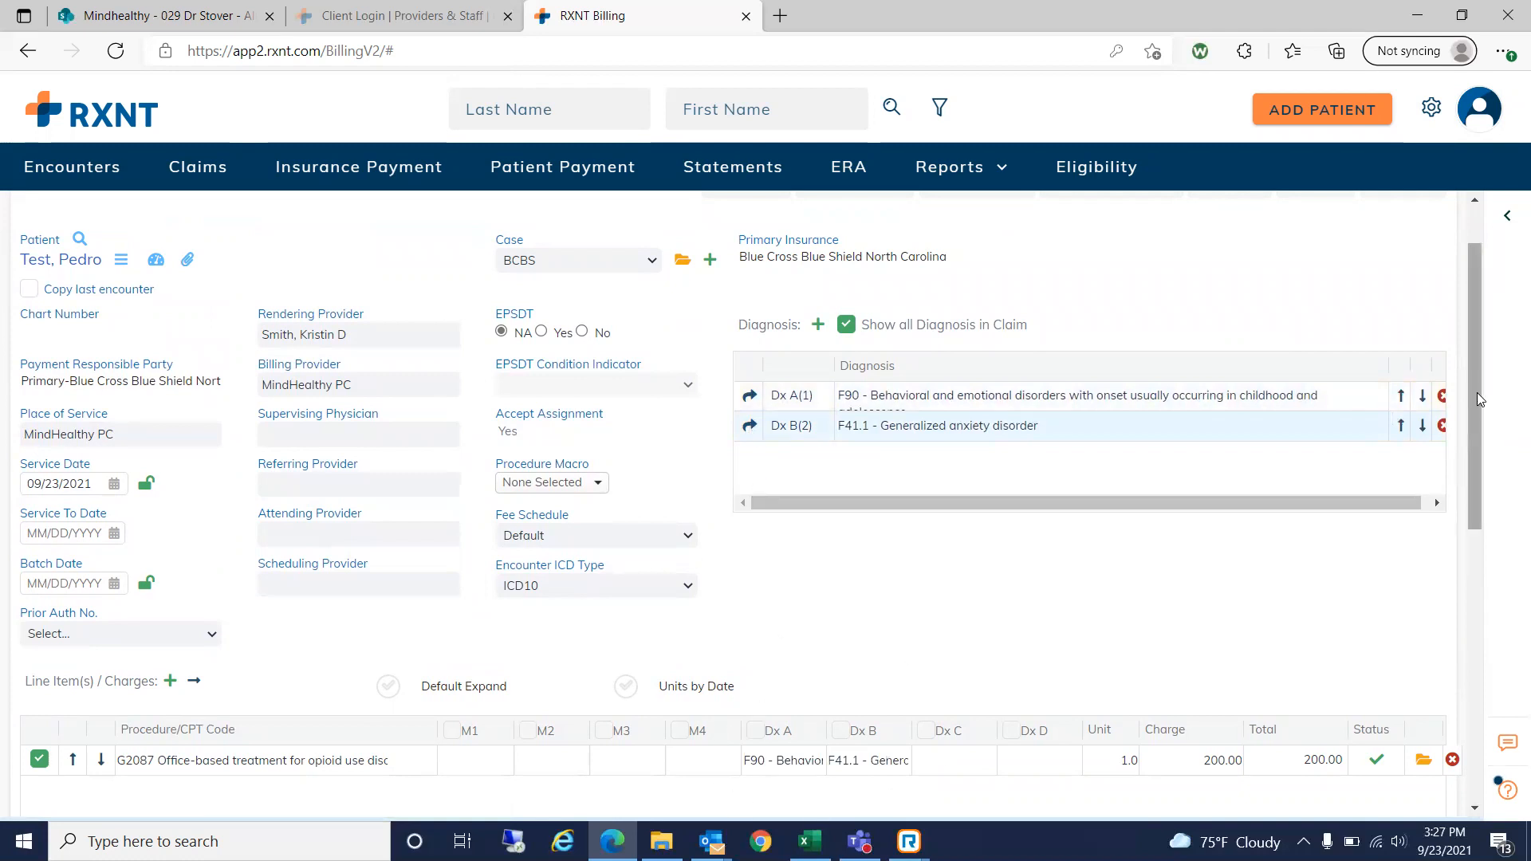
- Add a second line item with procedure code 99204 OFFICE O/P NEW MOD 45-59 MIN
left_click_drag(1476, 393, 1478, 443)
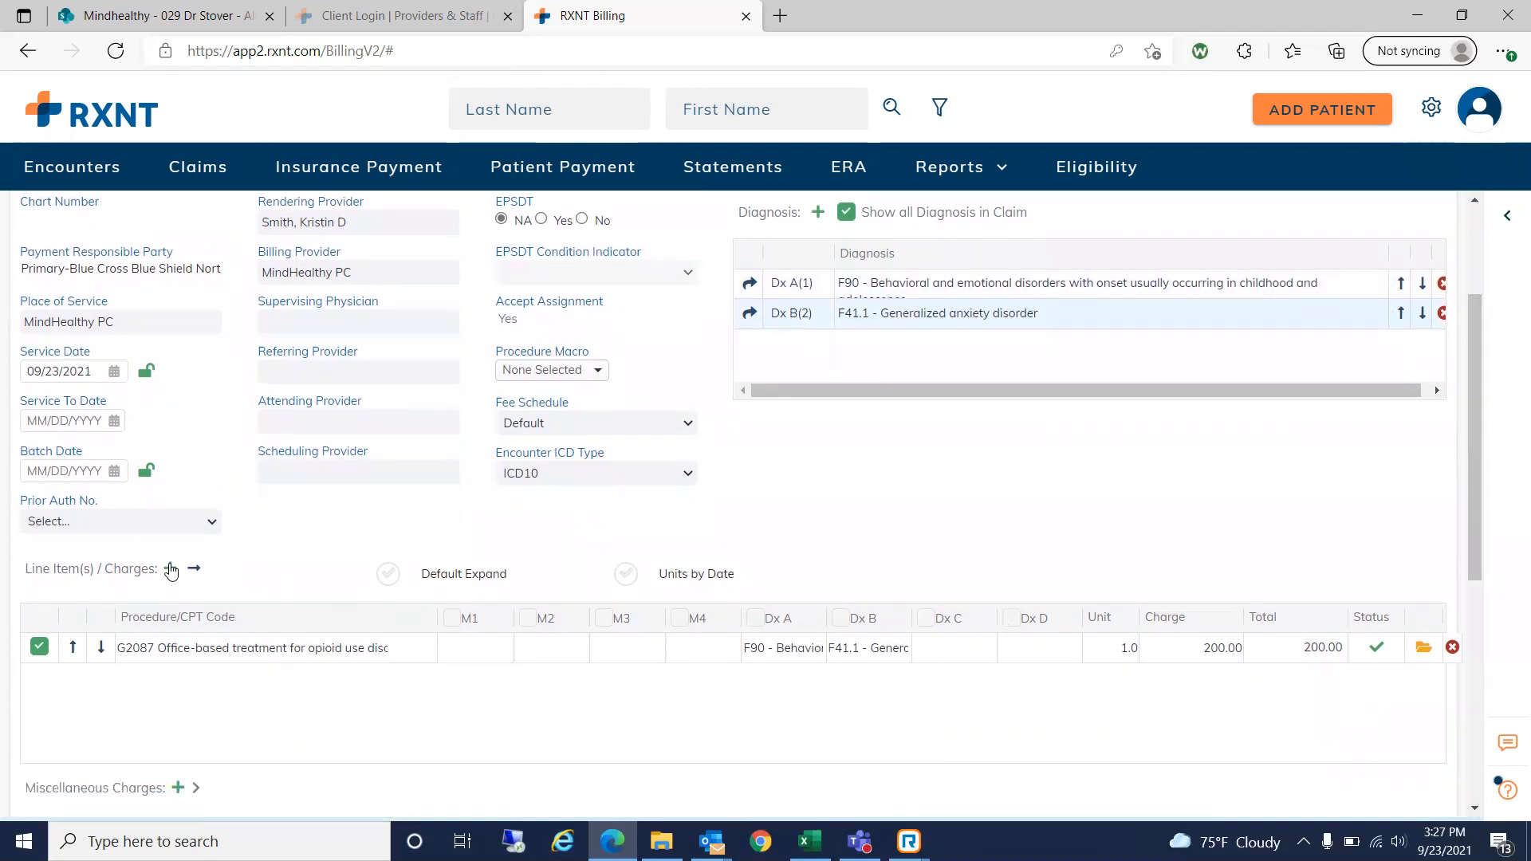
left_click(170, 569)
left_click(190, 675)
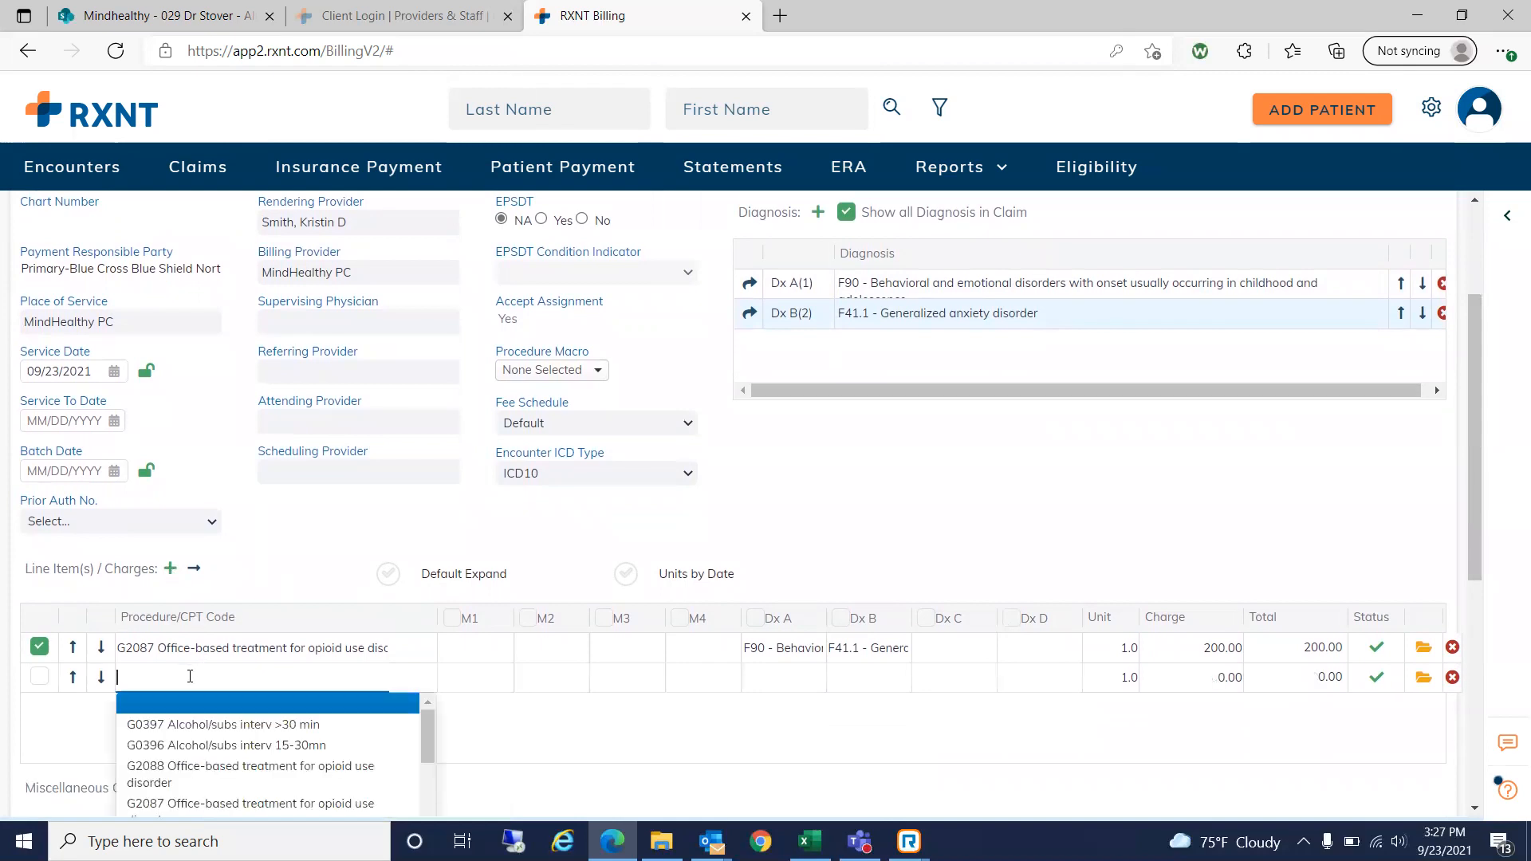
type("992")
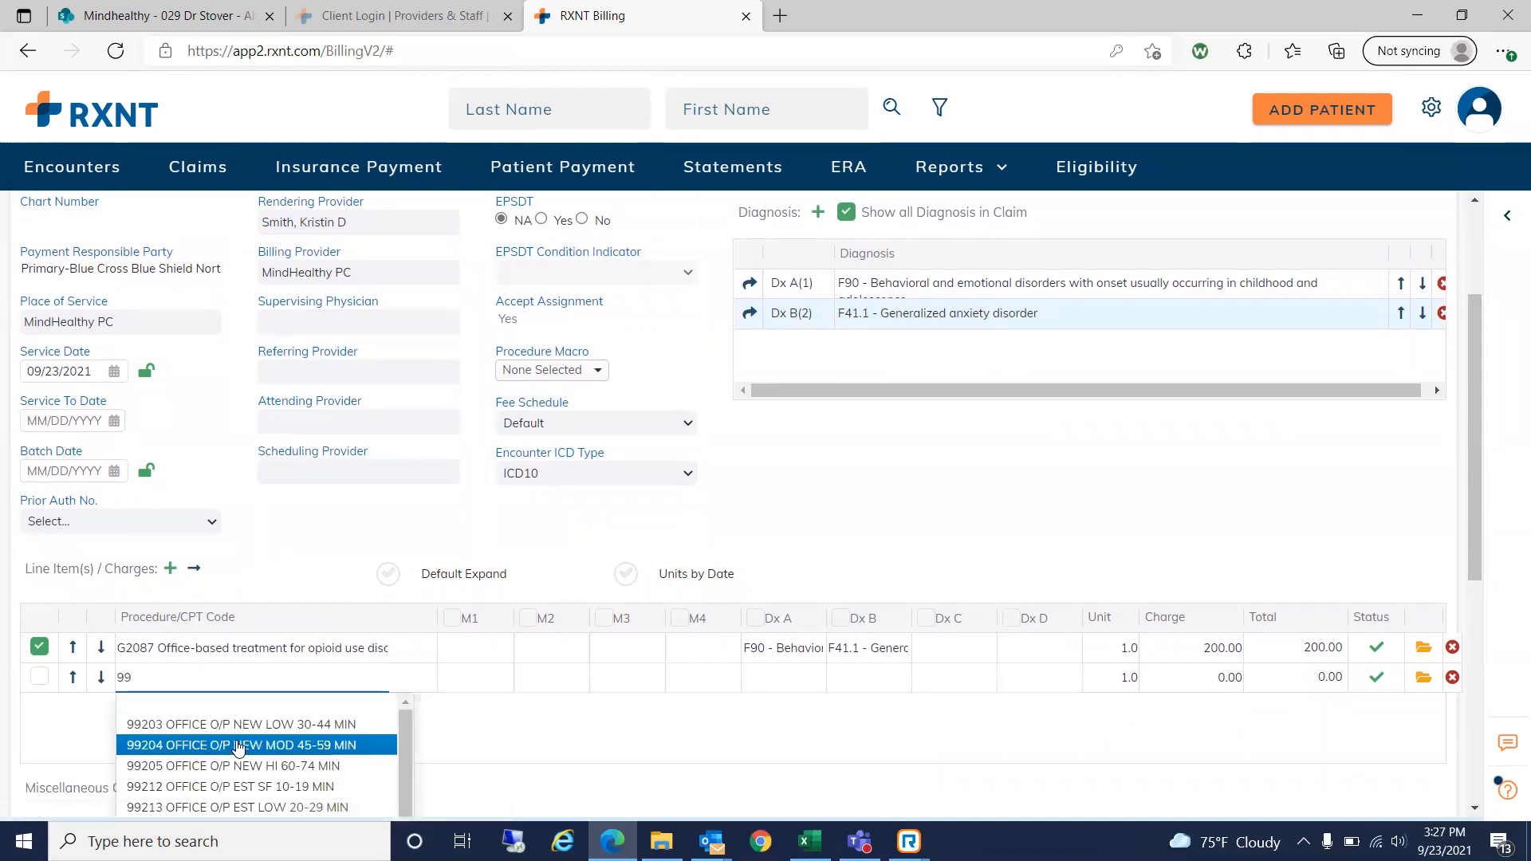
left_click(237, 748)
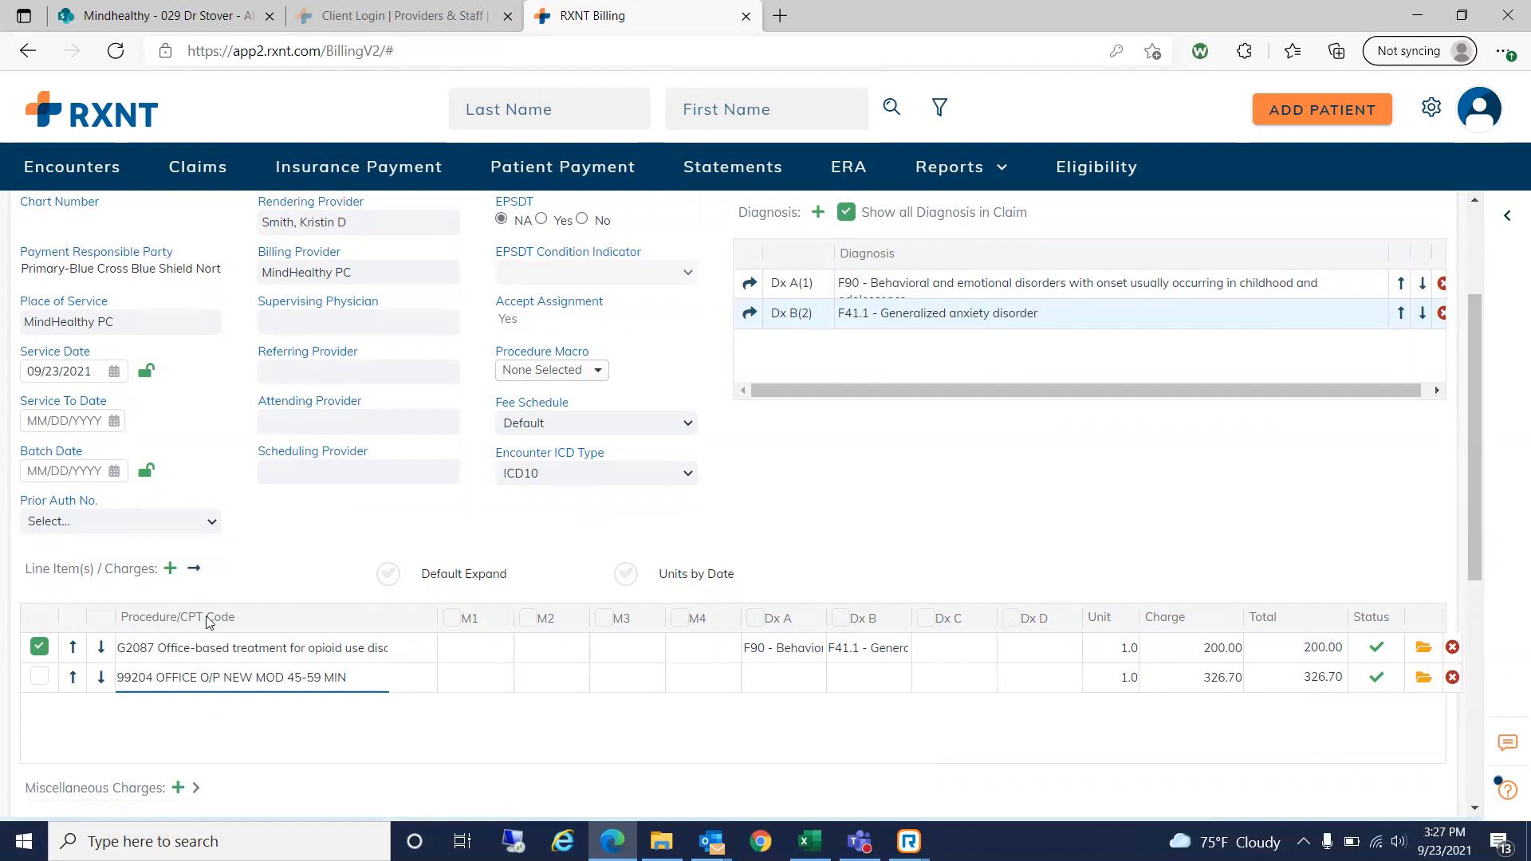
- Select the 99204 line item and link the F90 and F41.1 diagnoses to the selected lines as Dx A and Dx B
left_click(38, 677)
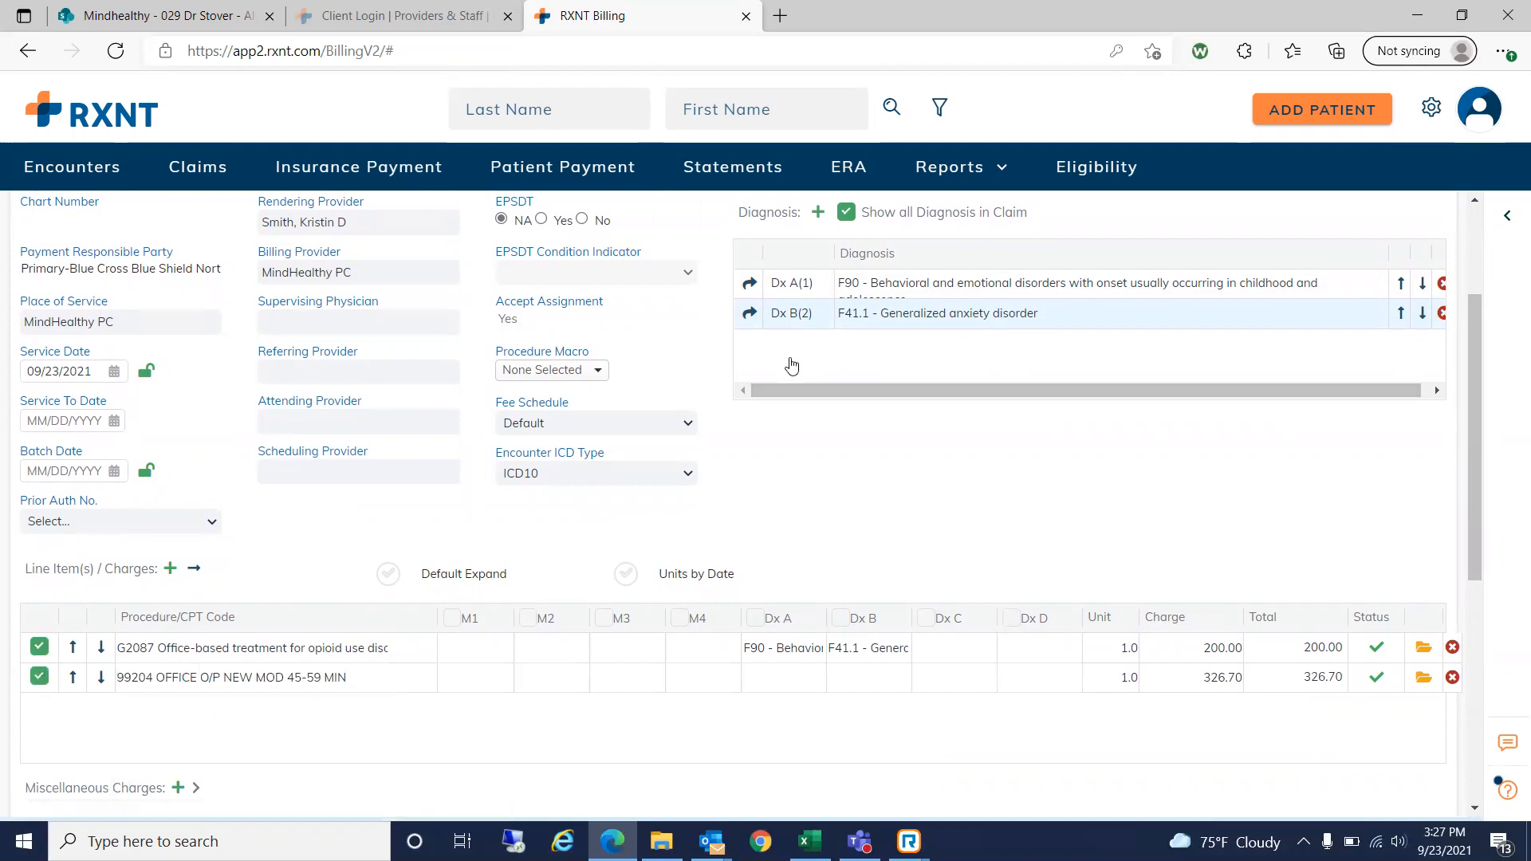
left_click(755, 617)
left_click(841, 619)
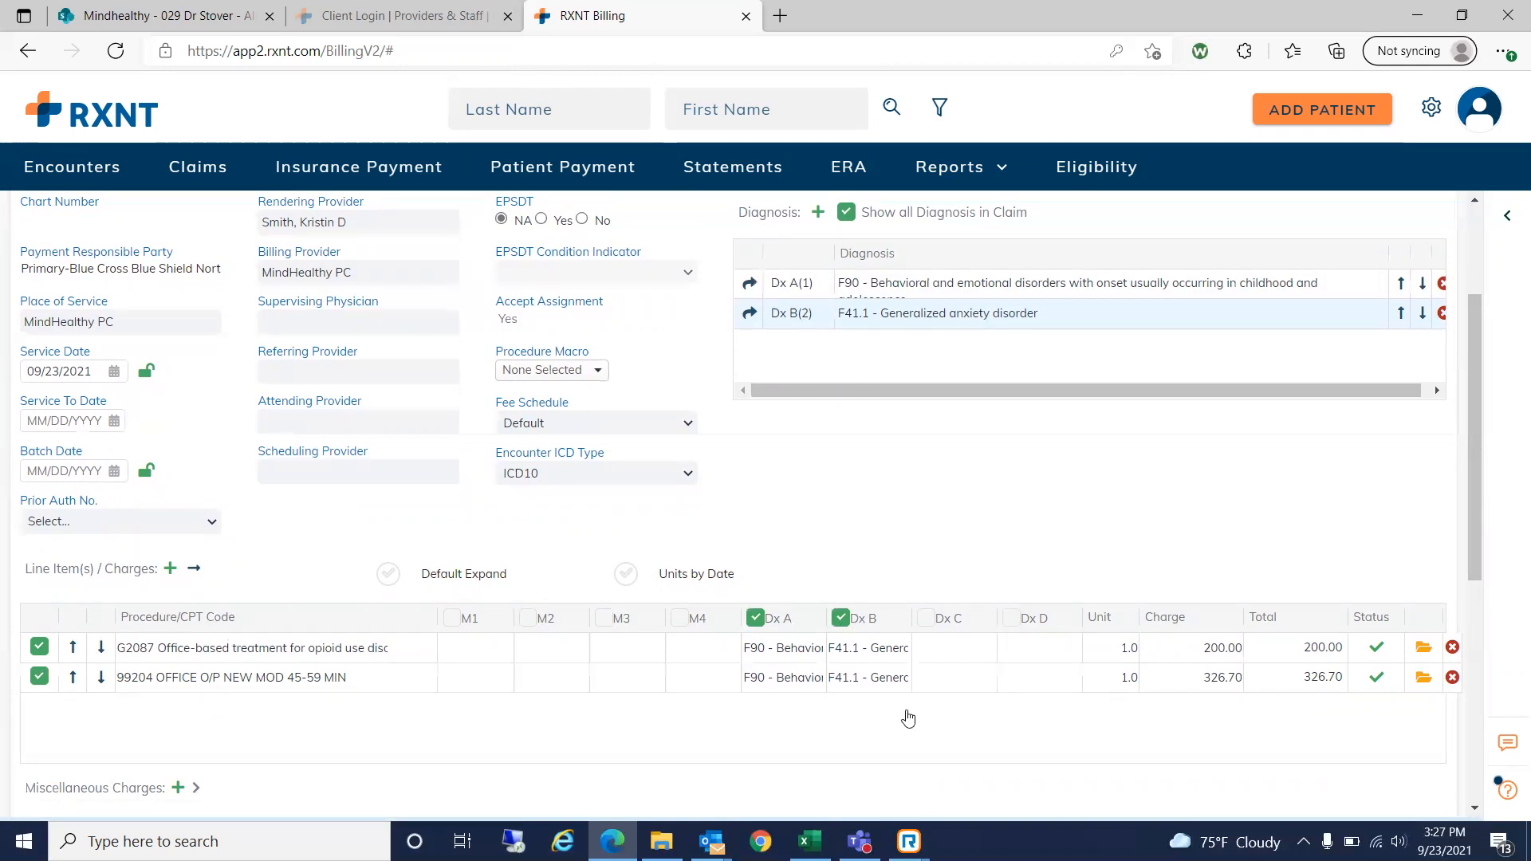
- Set the G2087 line item's M1 modifier to 95 - Synchronous Telemedicine Service
left_click_drag(1475, 502, 1467, 456)
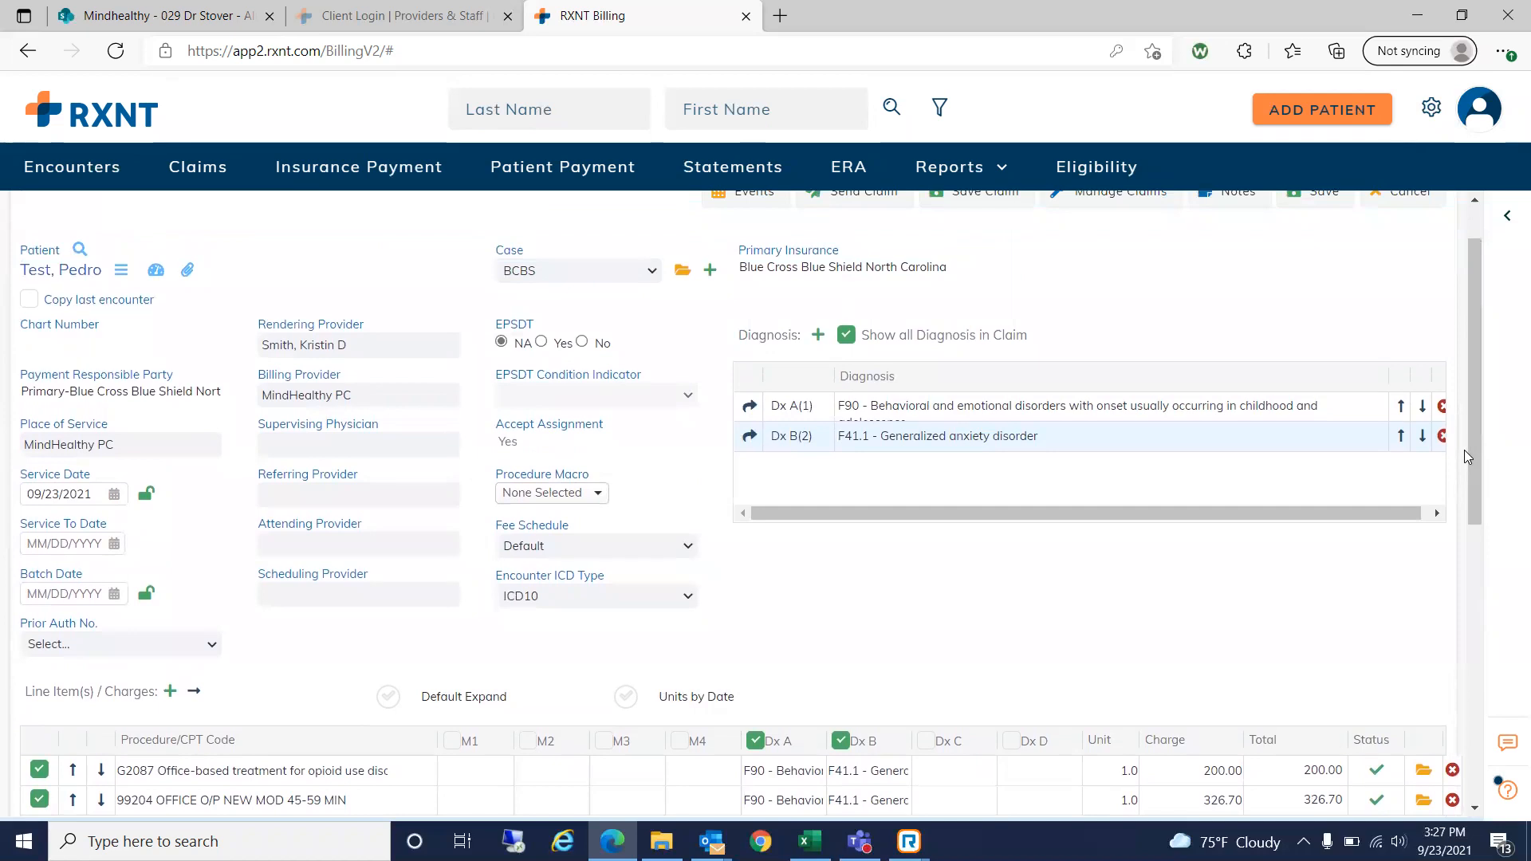
left_click_drag(1472, 436, 1477, 485)
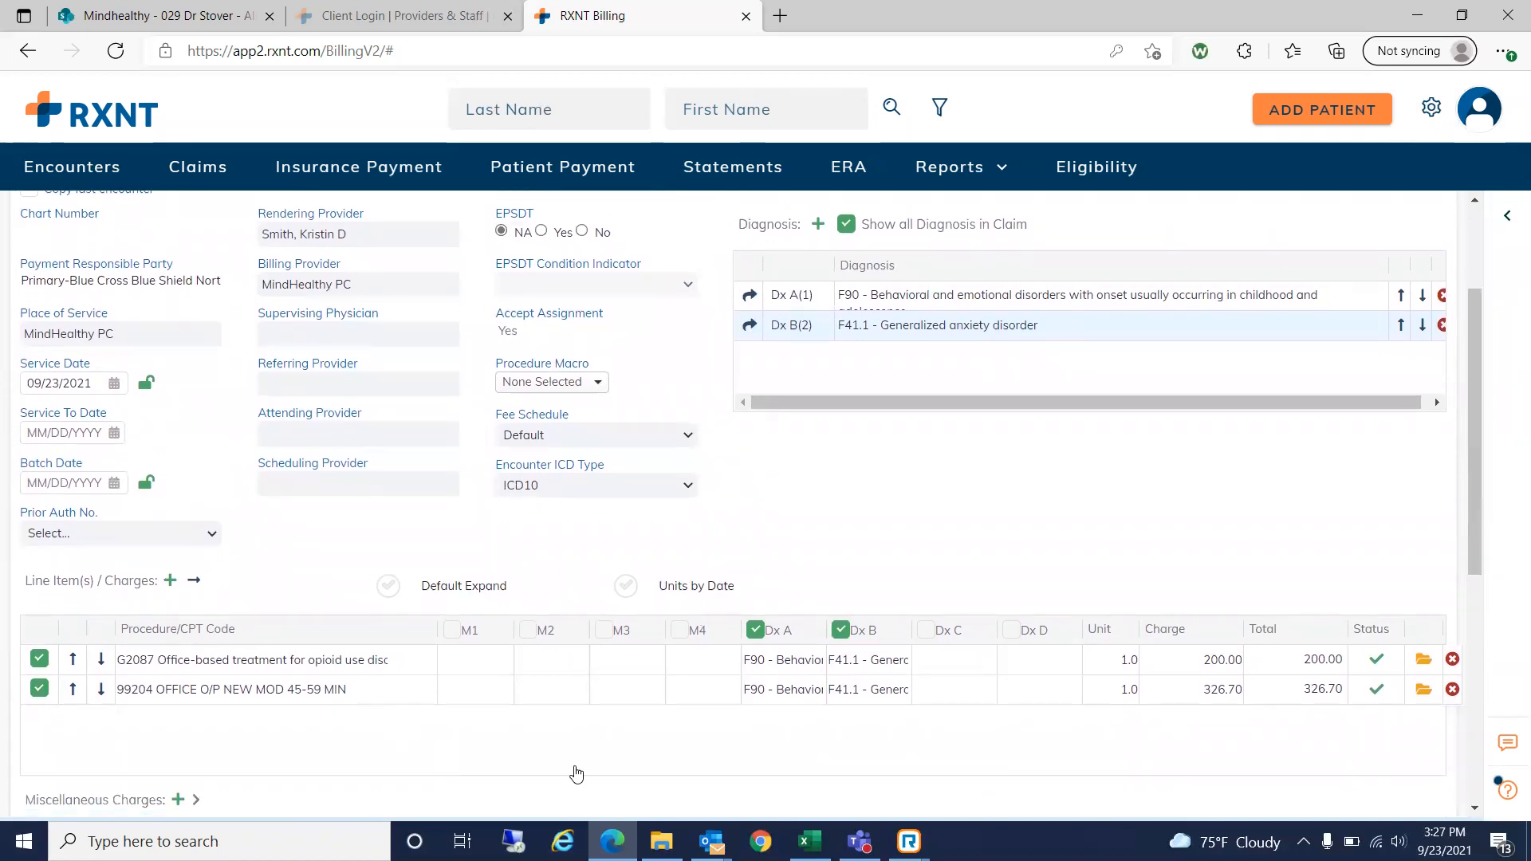
left_click(467, 662)
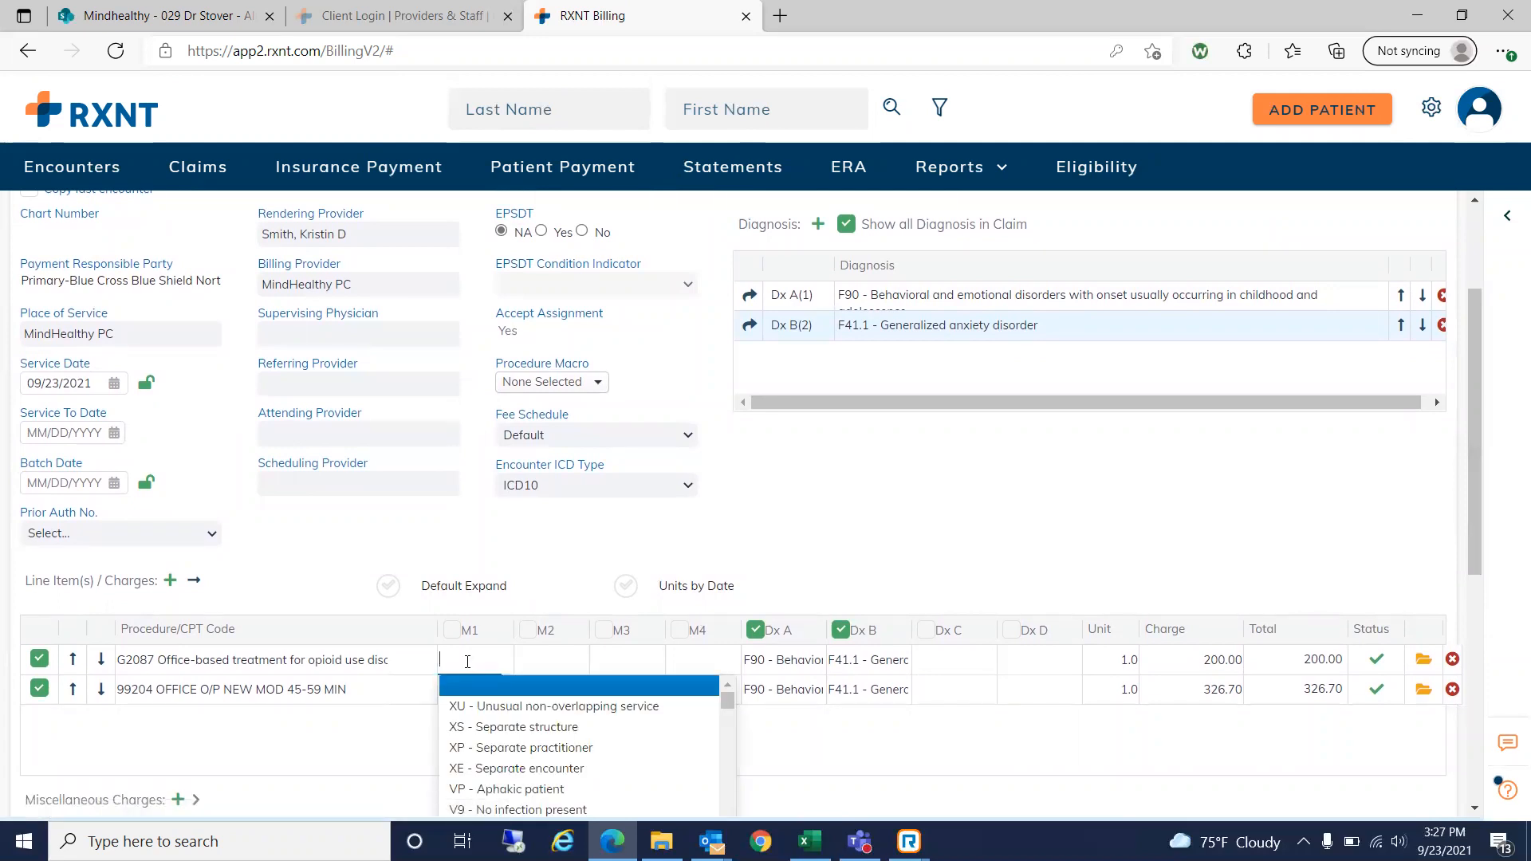
type("95")
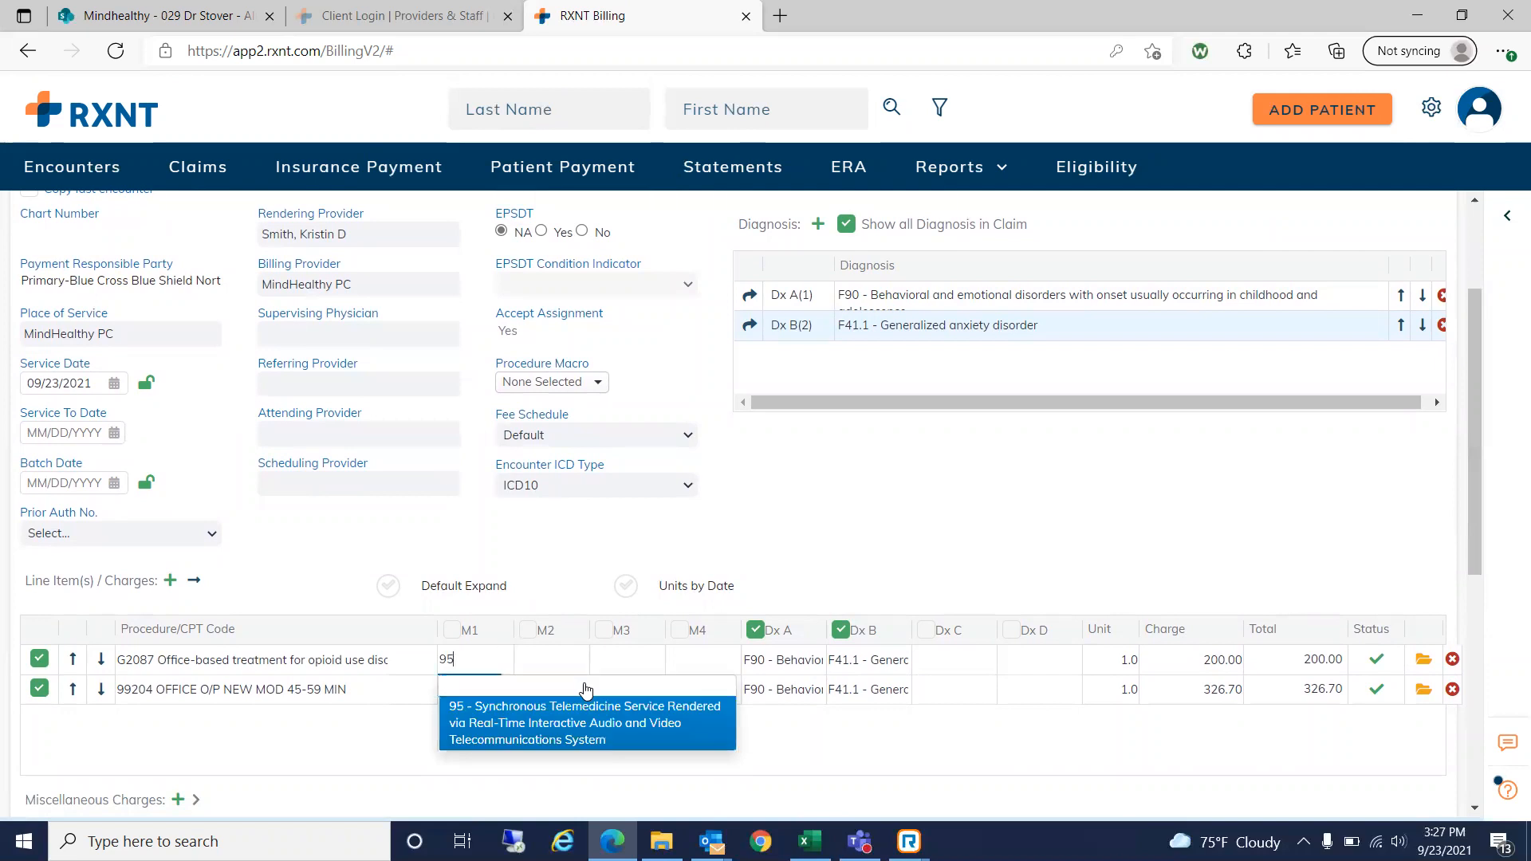
left_click(542, 738)
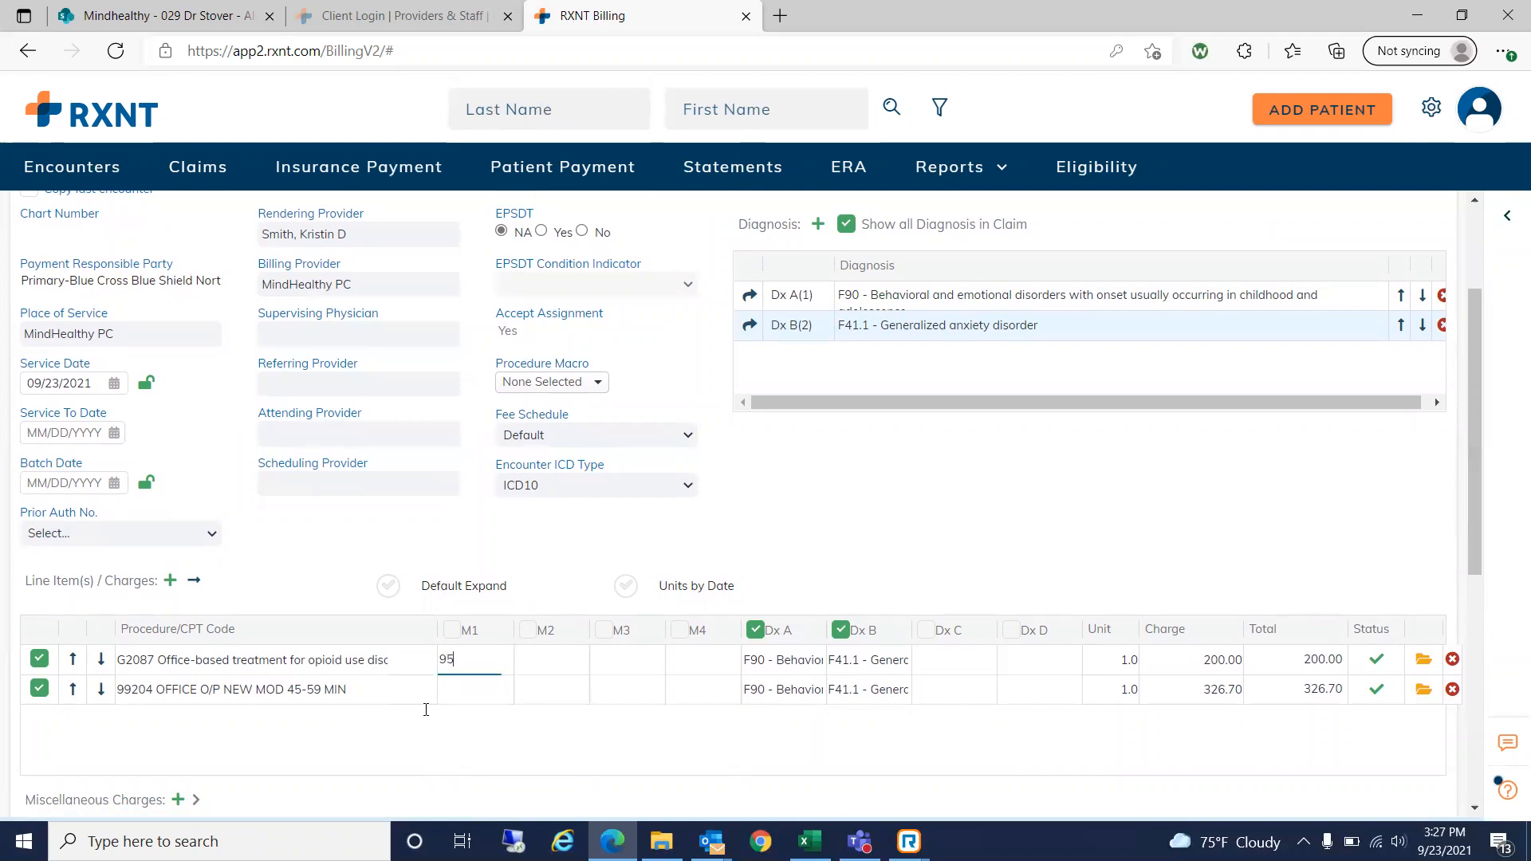
left_click(1120, 558)
- Expand the encounter's miscellaneous charges, add a blank charge line and delete it again
left_click_drag(1477, 408, 1473, 526)
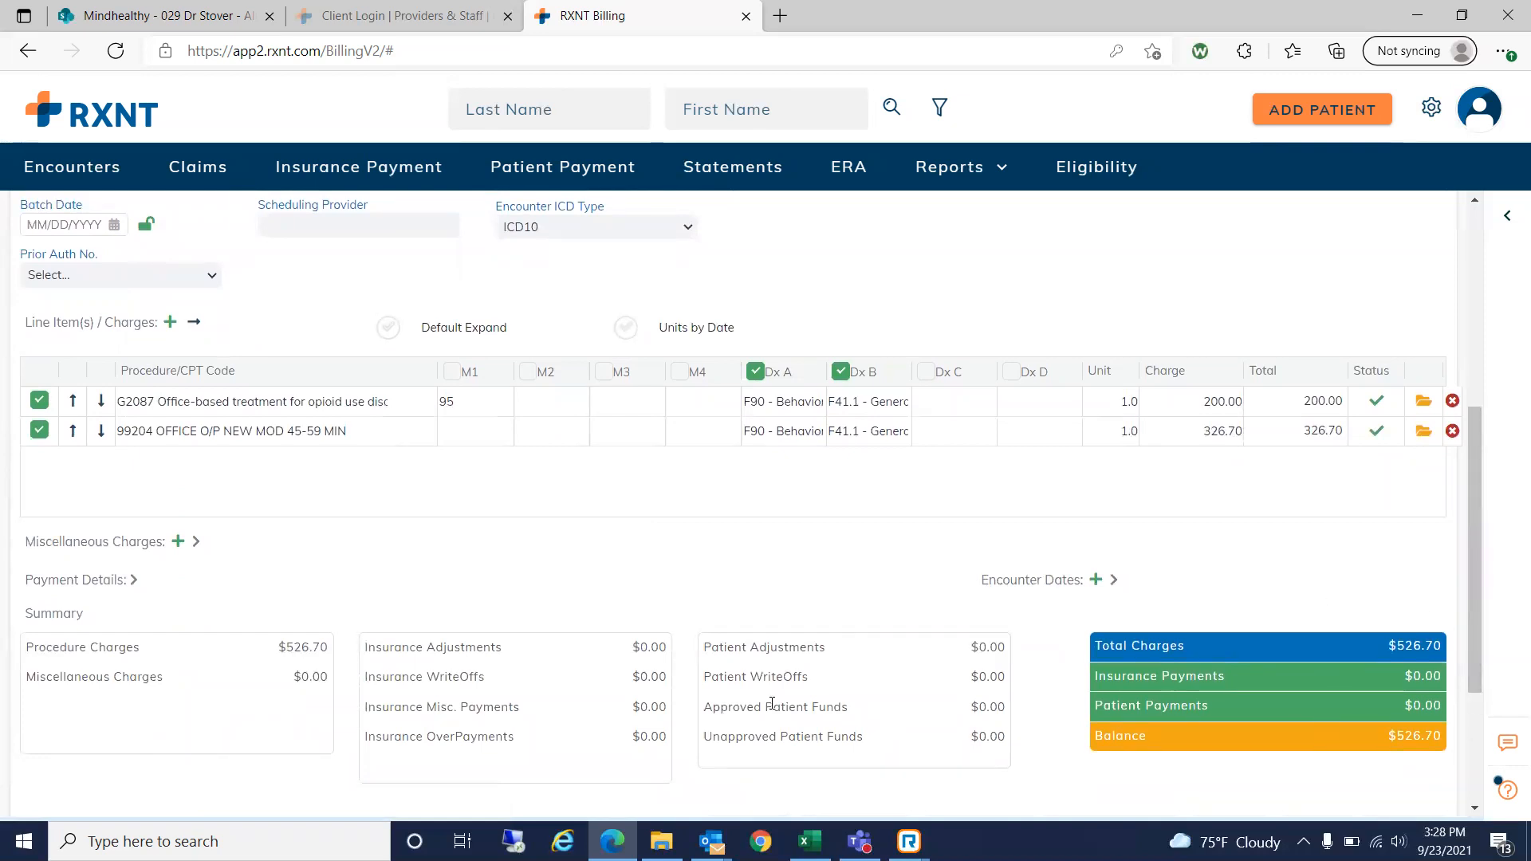
left_click_drag(27, 538, 164, 540)
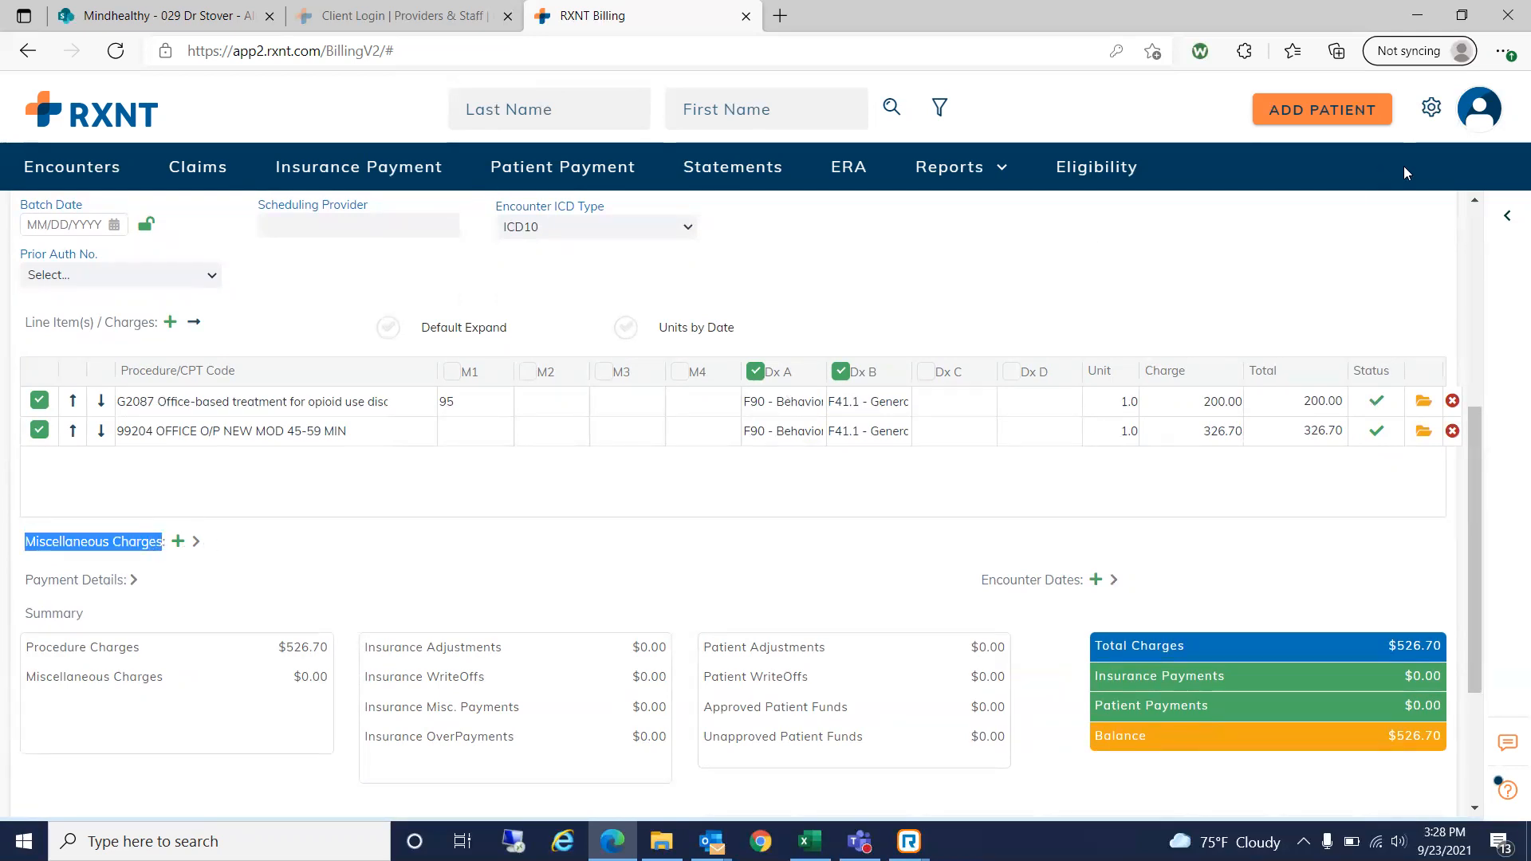
left_click(195, 542)
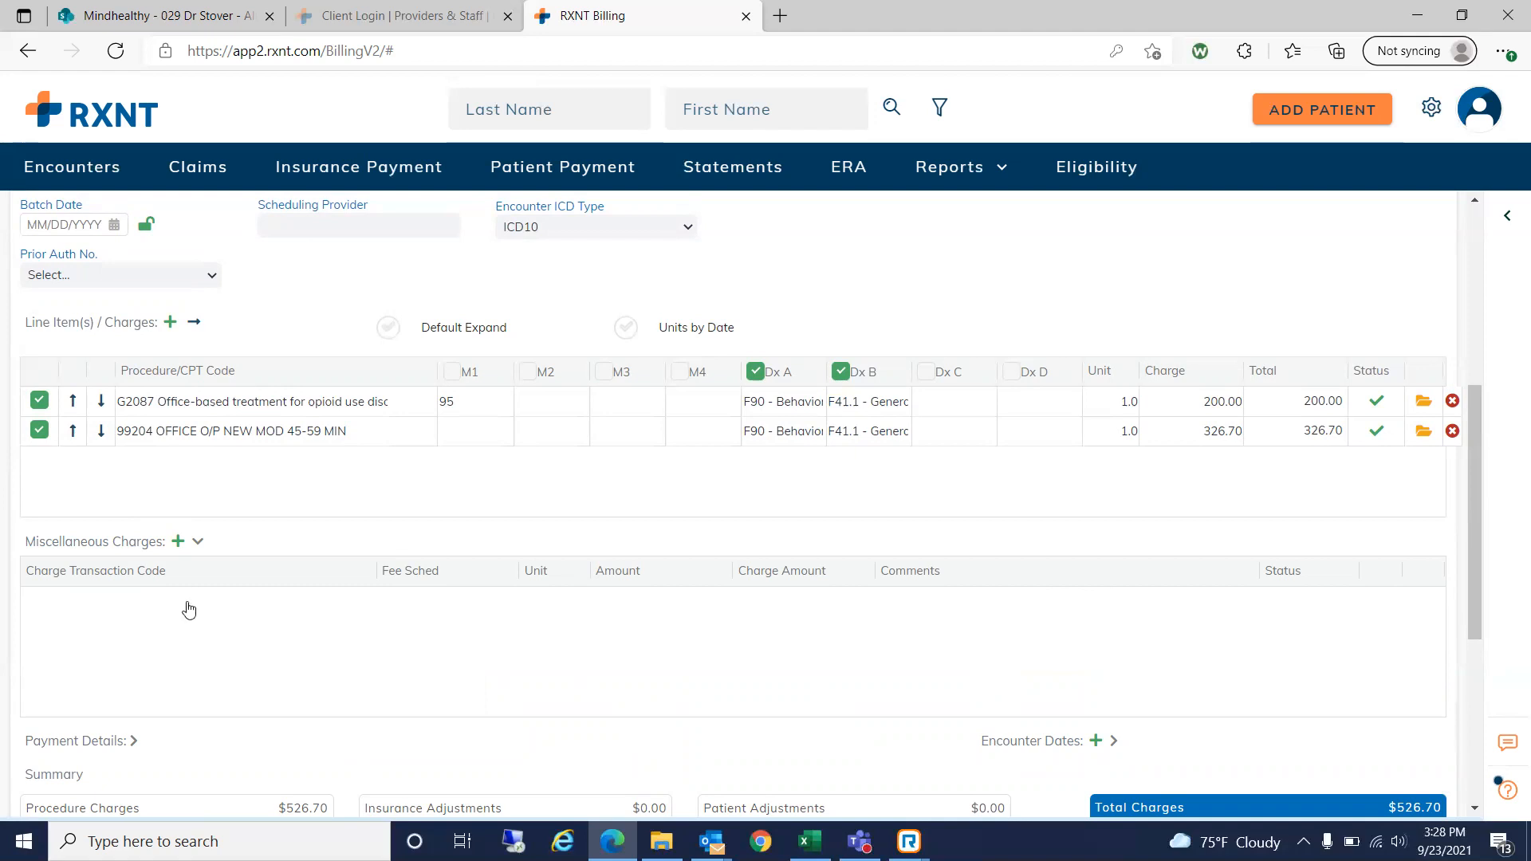
left_click(176, 545)
left_click(225, 608)
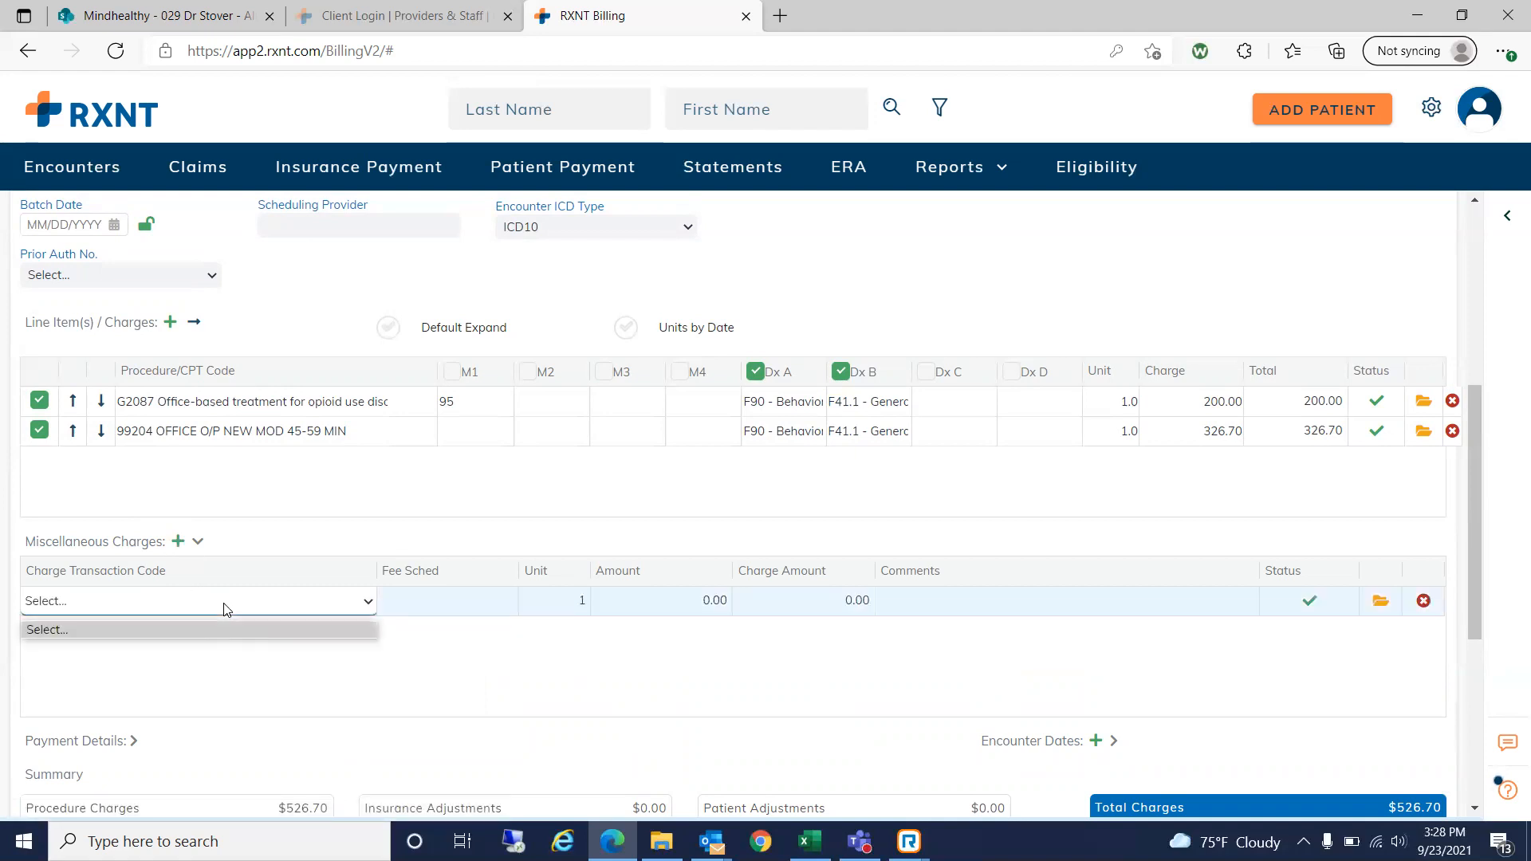
left_click(420, 648)
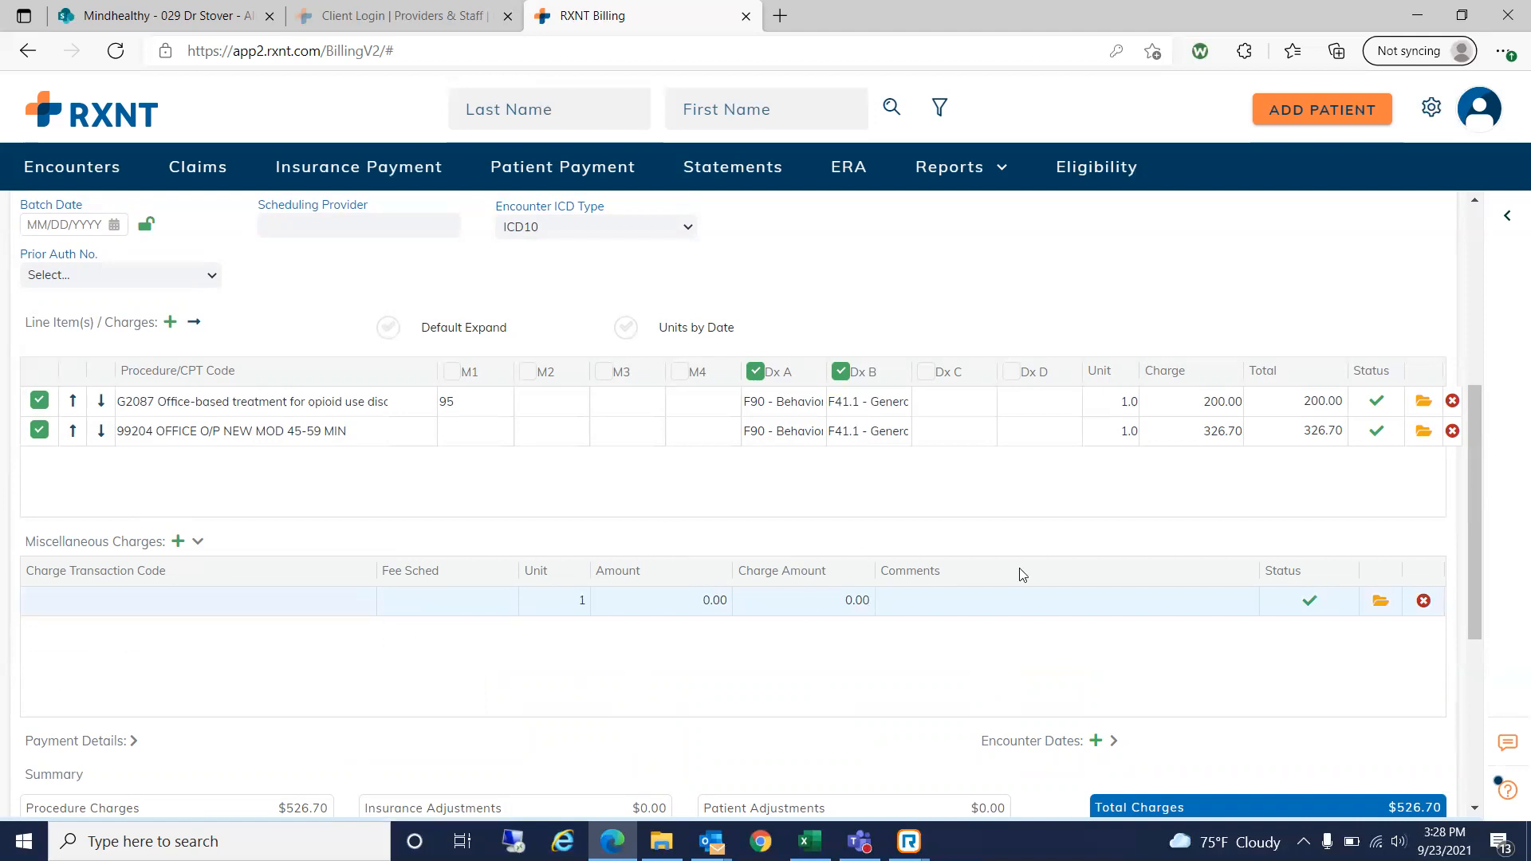
left_click(1421, 602)
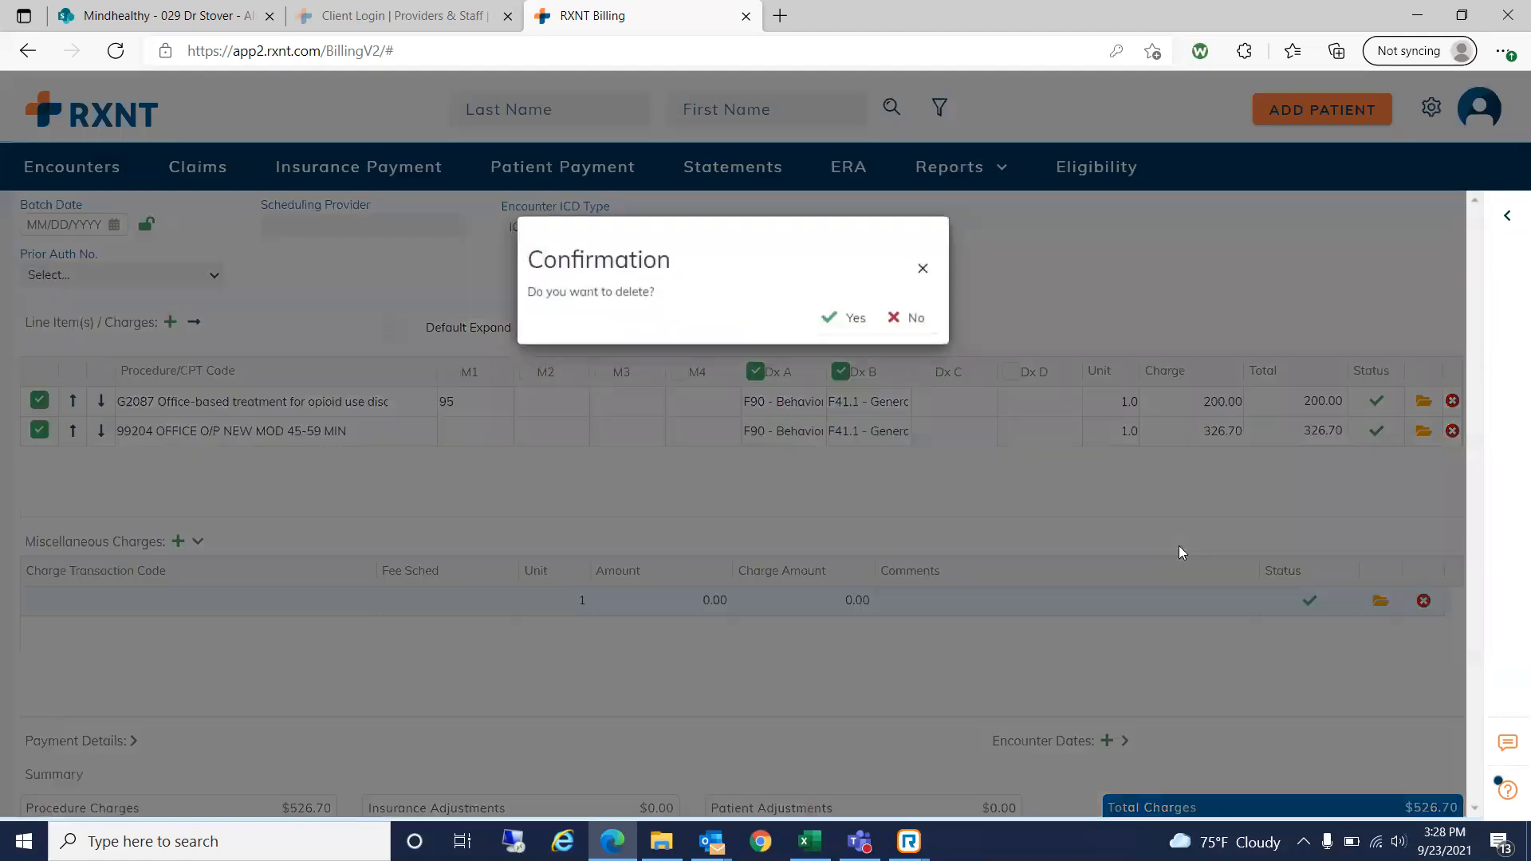
left_click(835, 325)
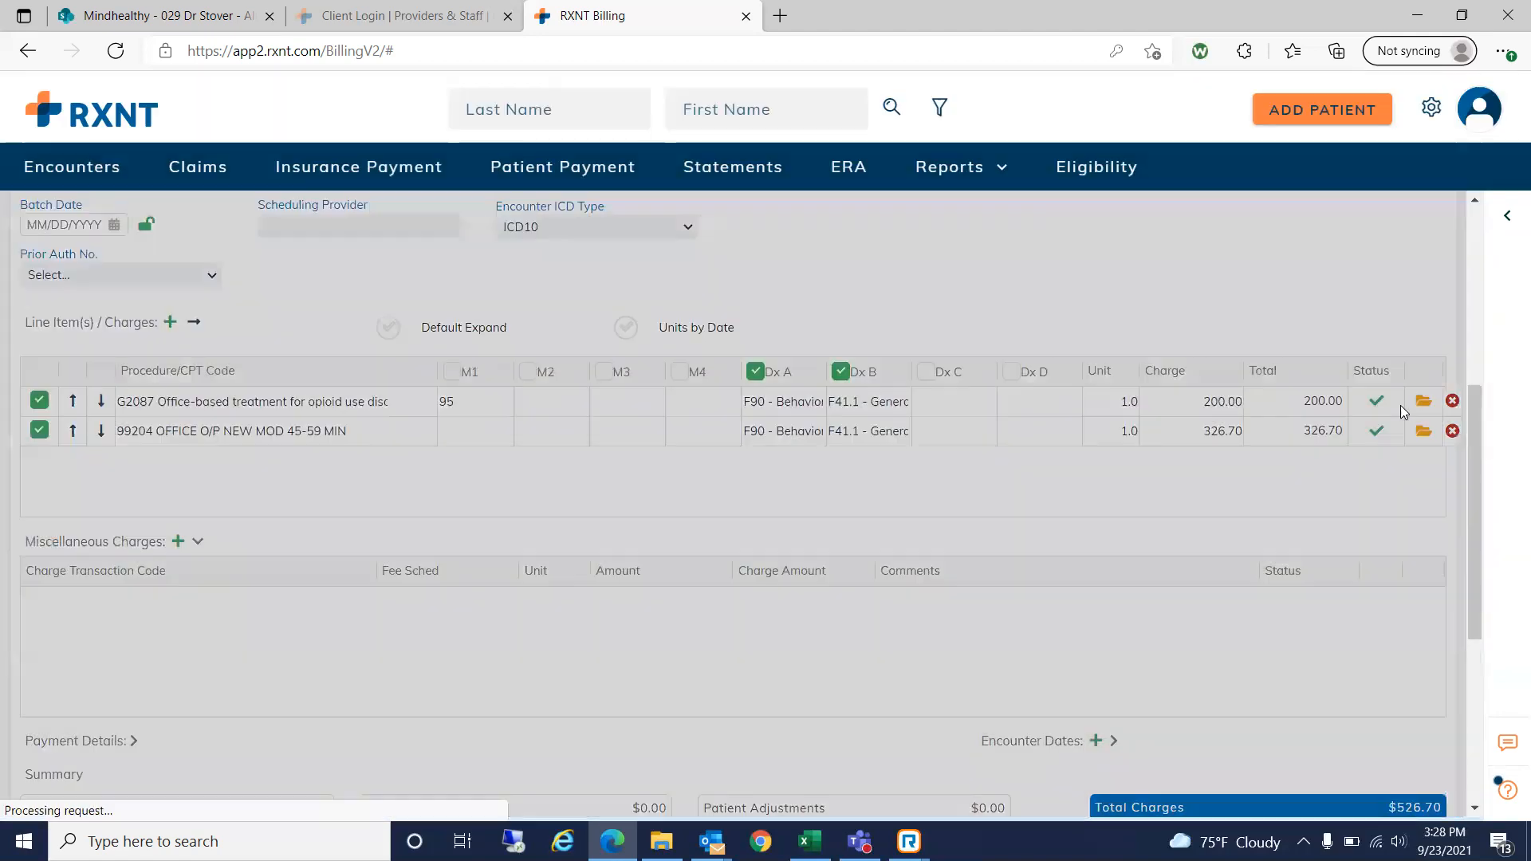
- Examine the encounter's payment details, the summary of charges and the available save and send options
left_click_drag(1474, 403, 1470, 454)
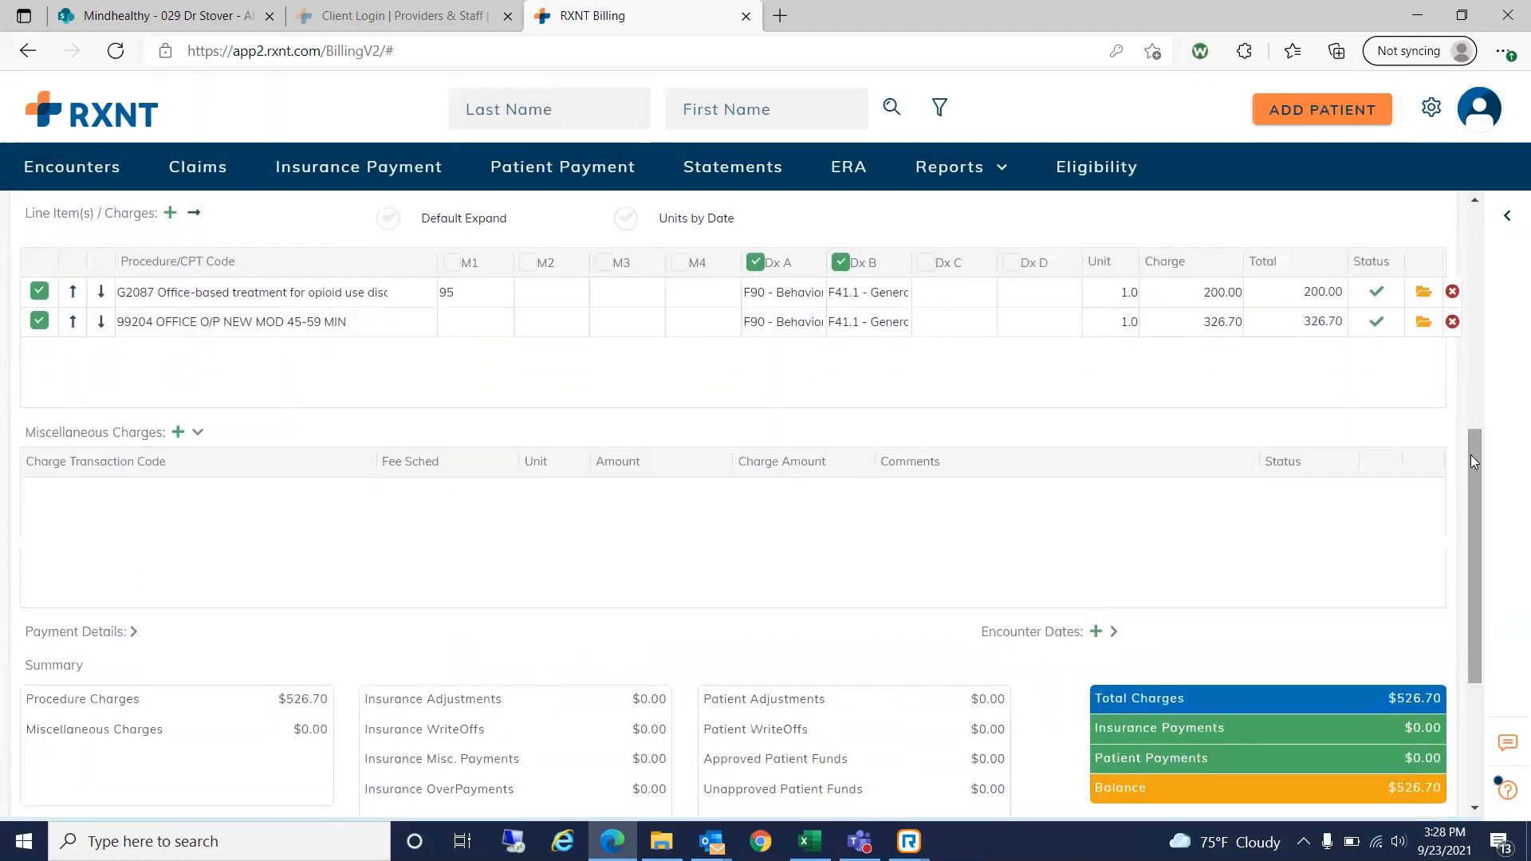
left_click_drag(24, 637, 125, 625)
left_click(132, 631)
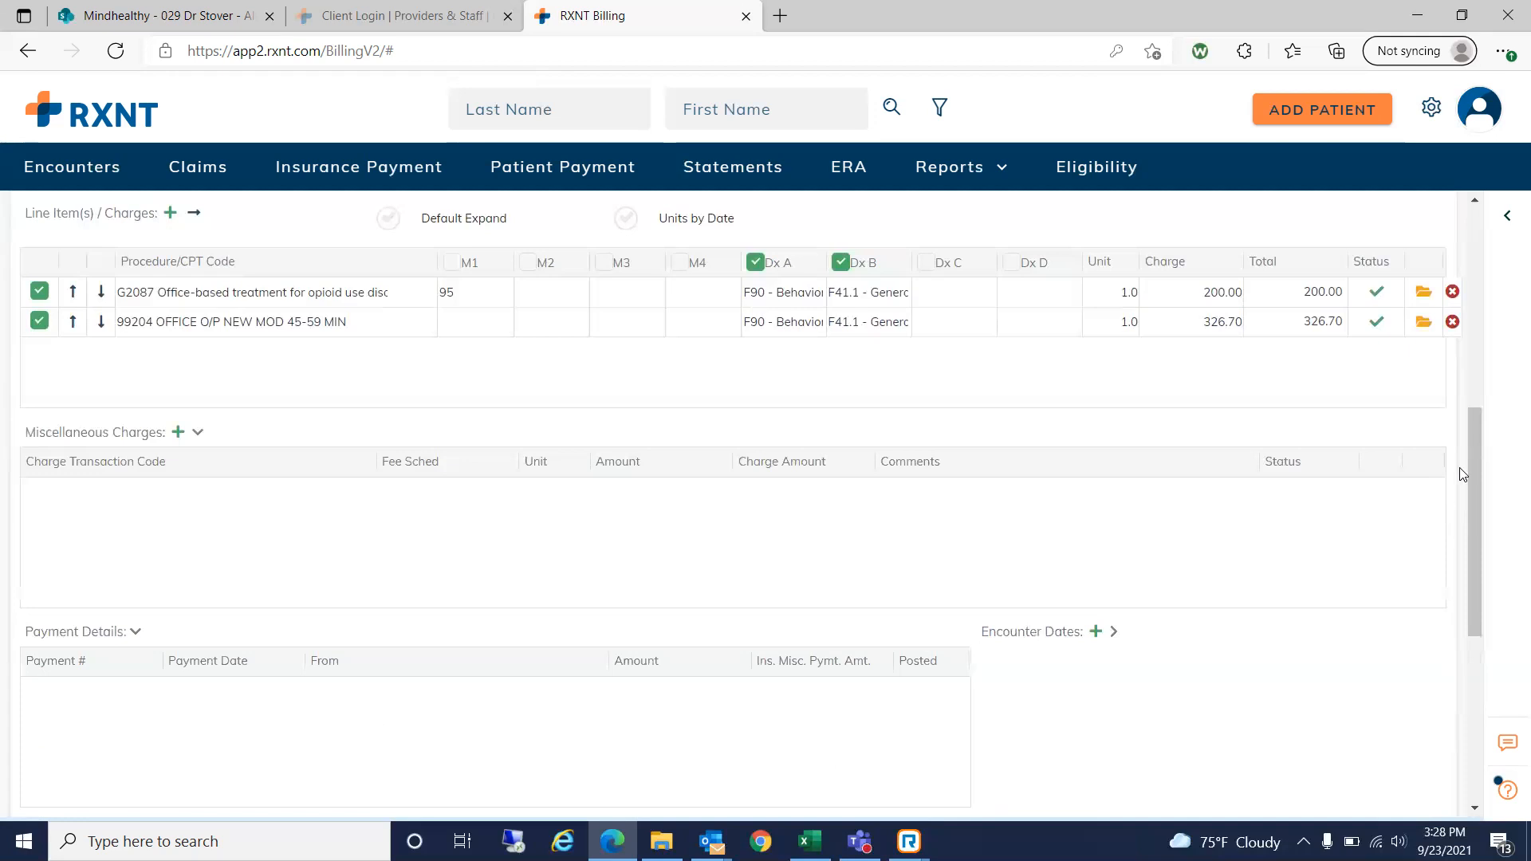
left_click_drag(1472, 451, 1474, 472)
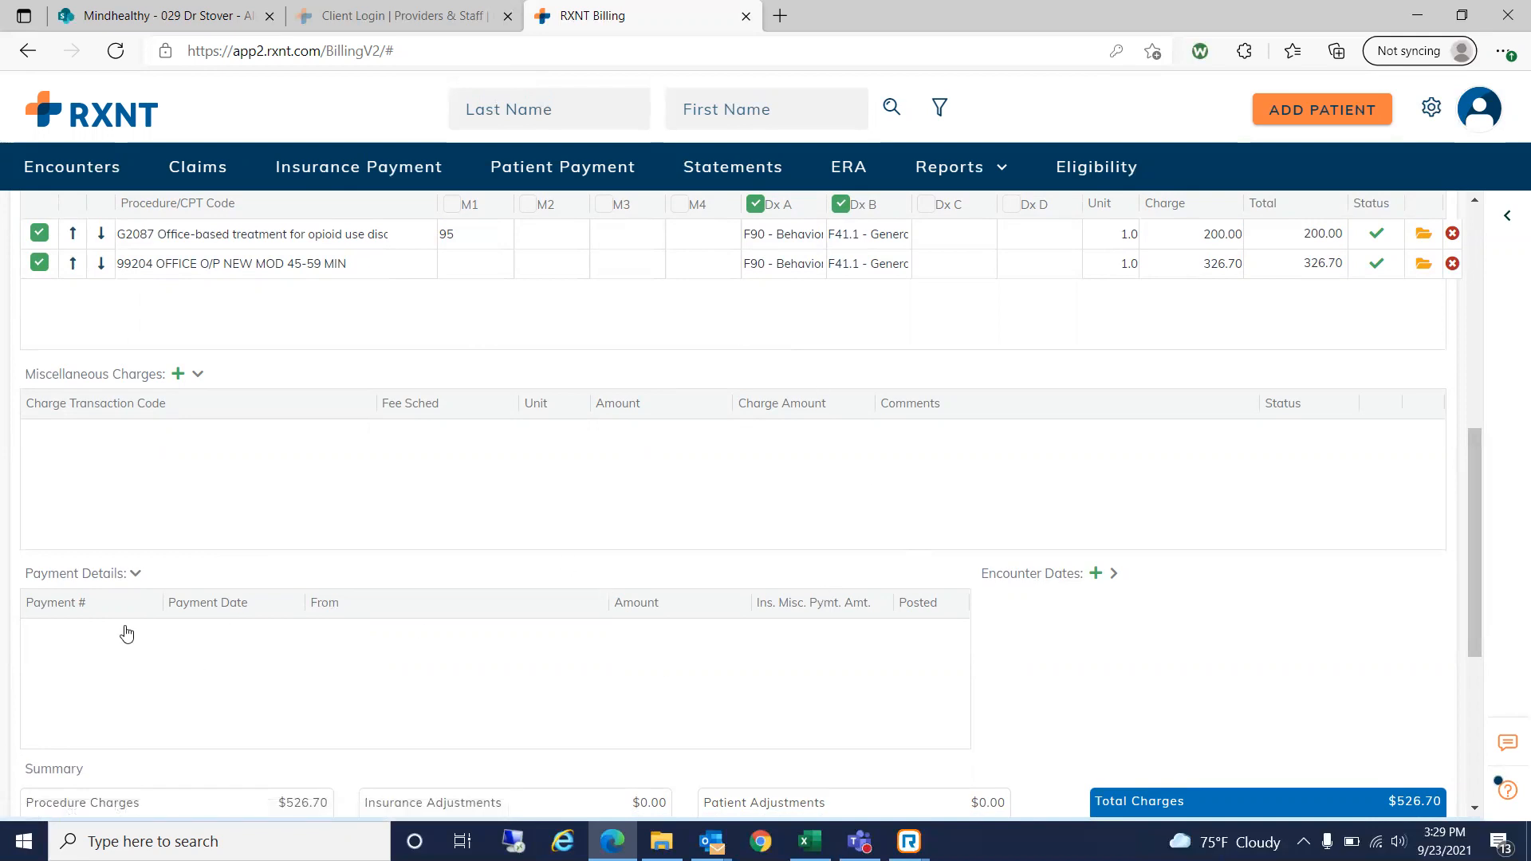
left_click(134, 573)
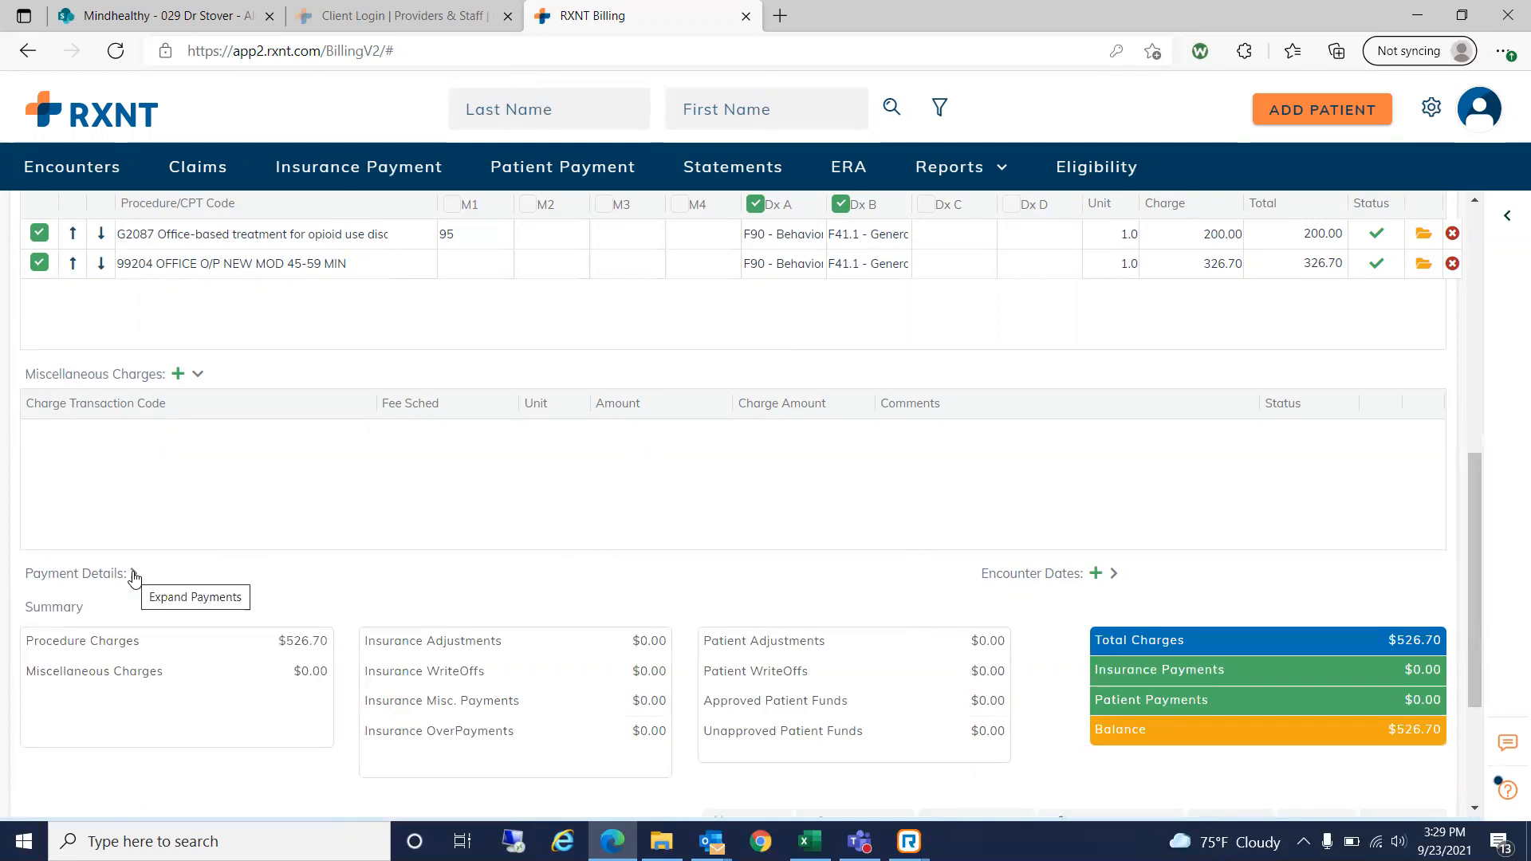
left_click_drag(1471, 472, 1475, 507)
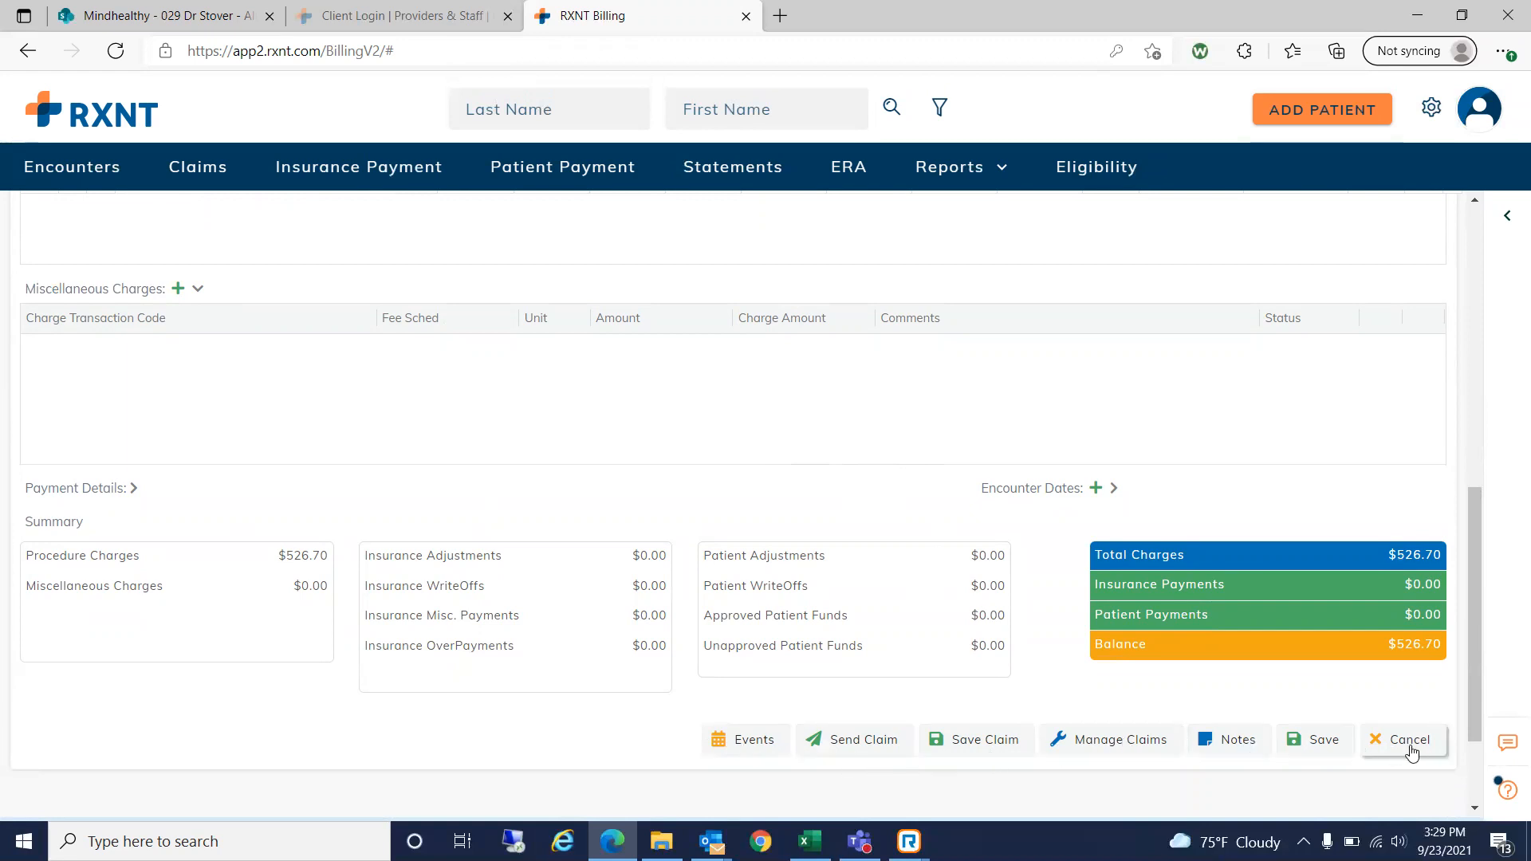
left_click_drag(1477, 704, 1437, 333)
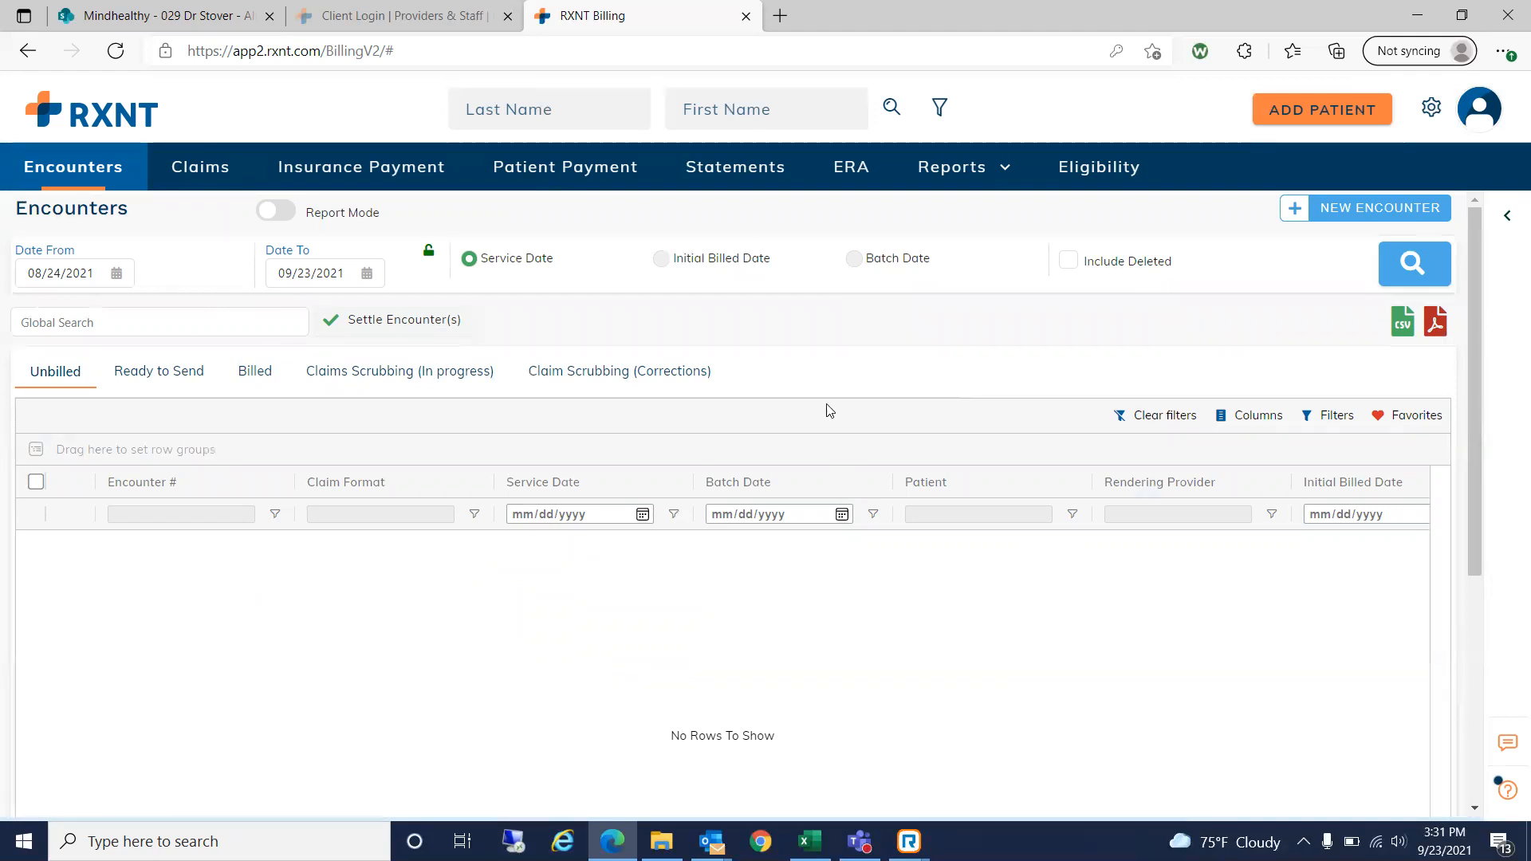
- View the Claim Scrubbing (Corrections), Unbilled, Ready to Send and Billed encounter lists in turn
left_click(580, 379)
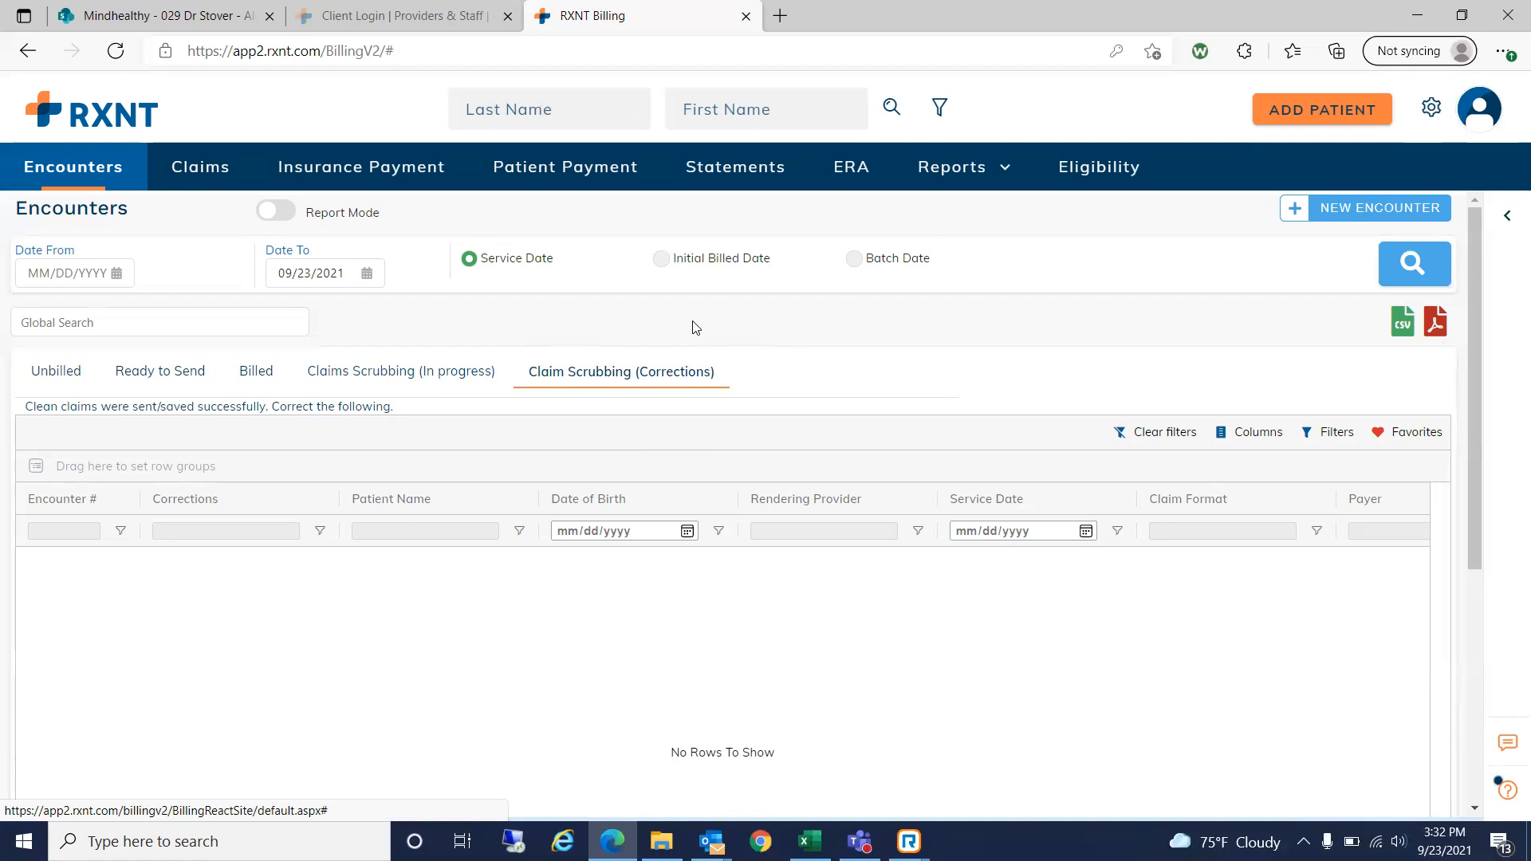
left_click(72, 386)
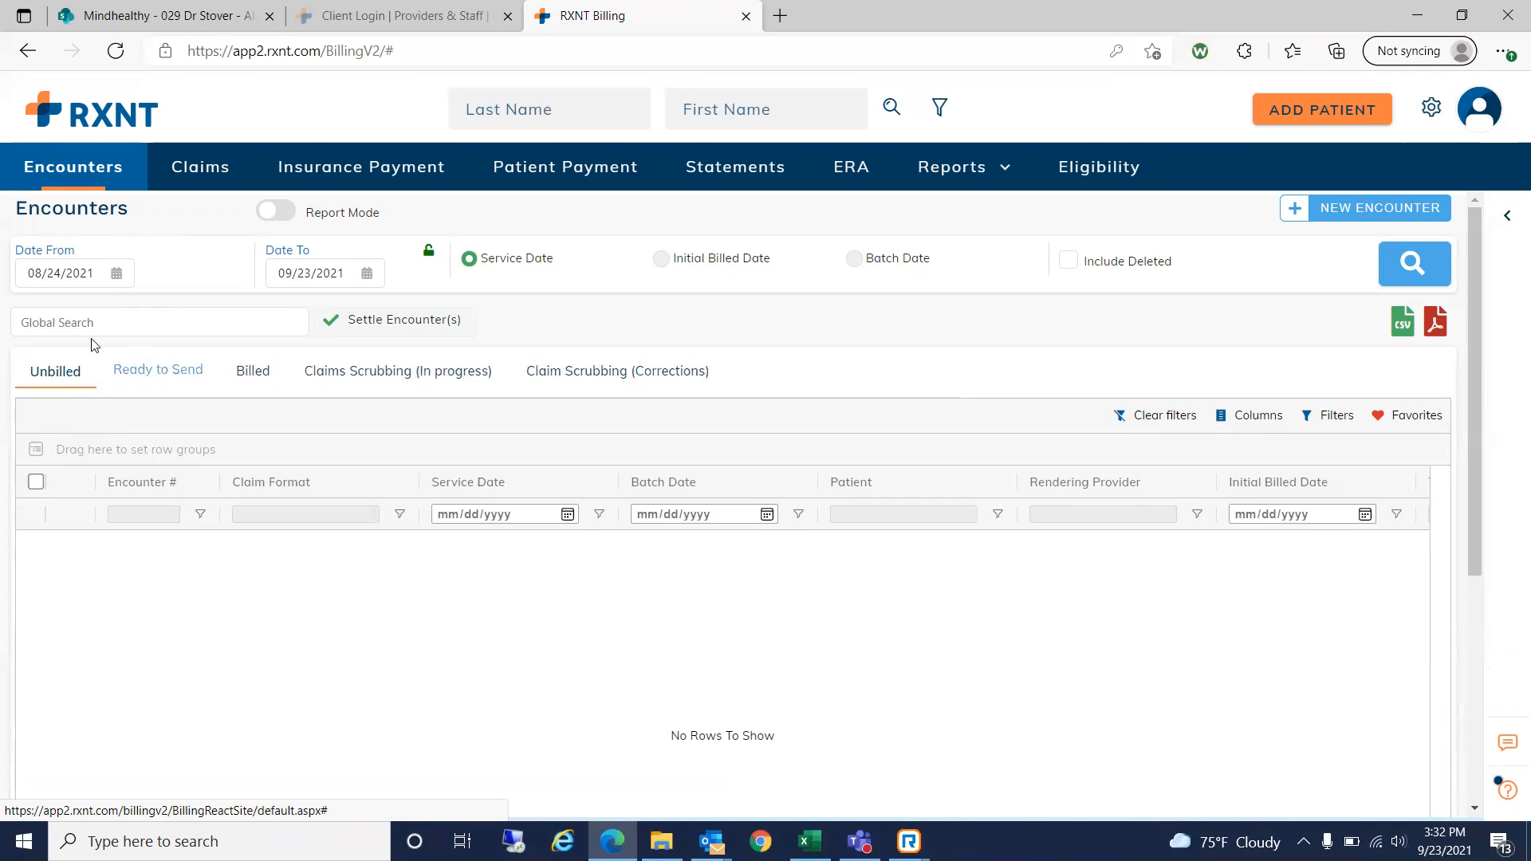
left_click(159, 380)
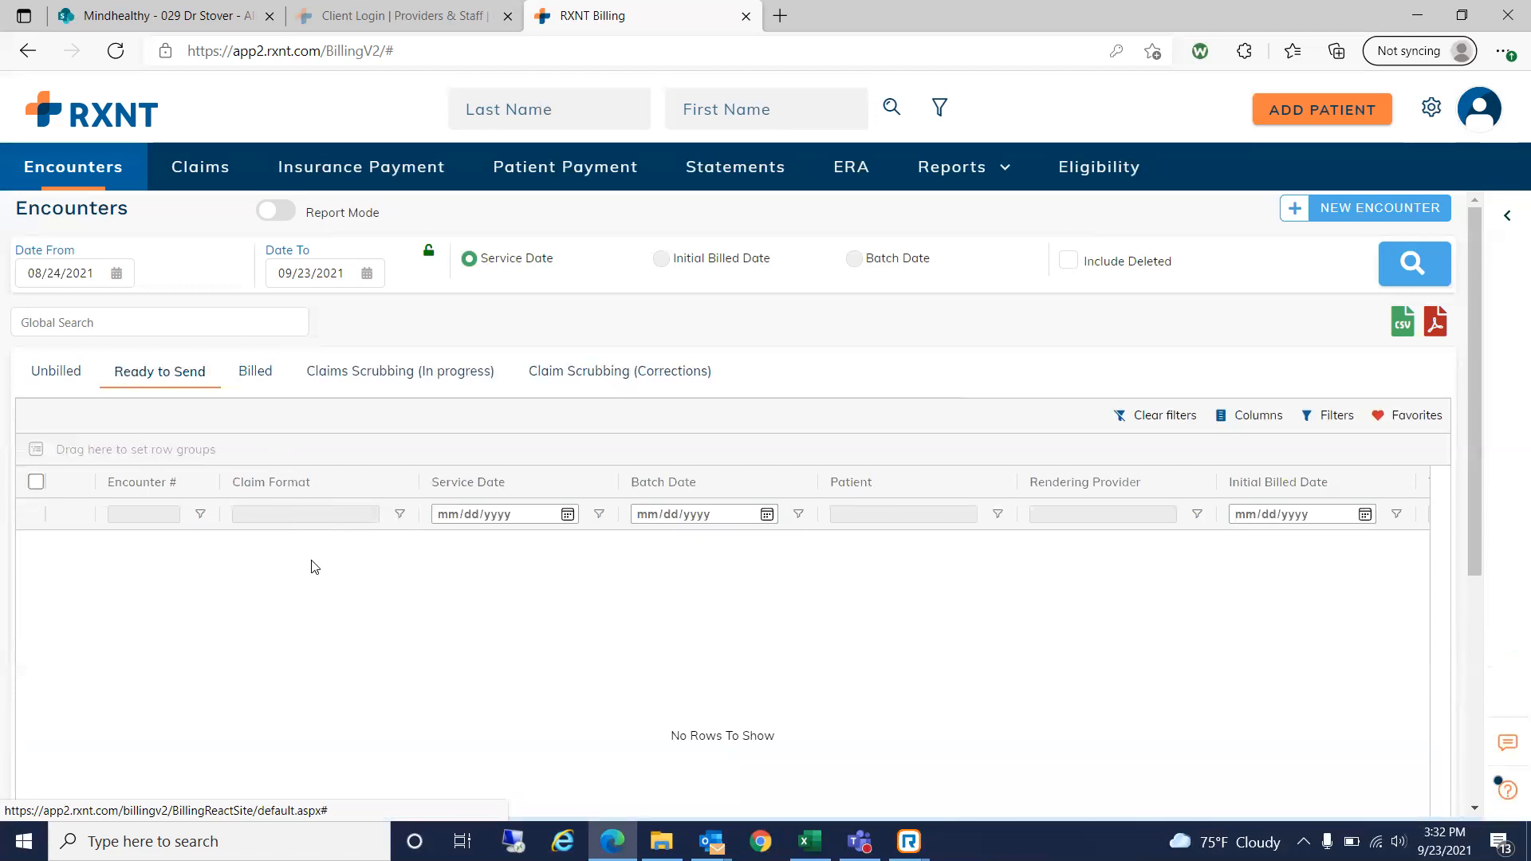
left_click(259, 375)
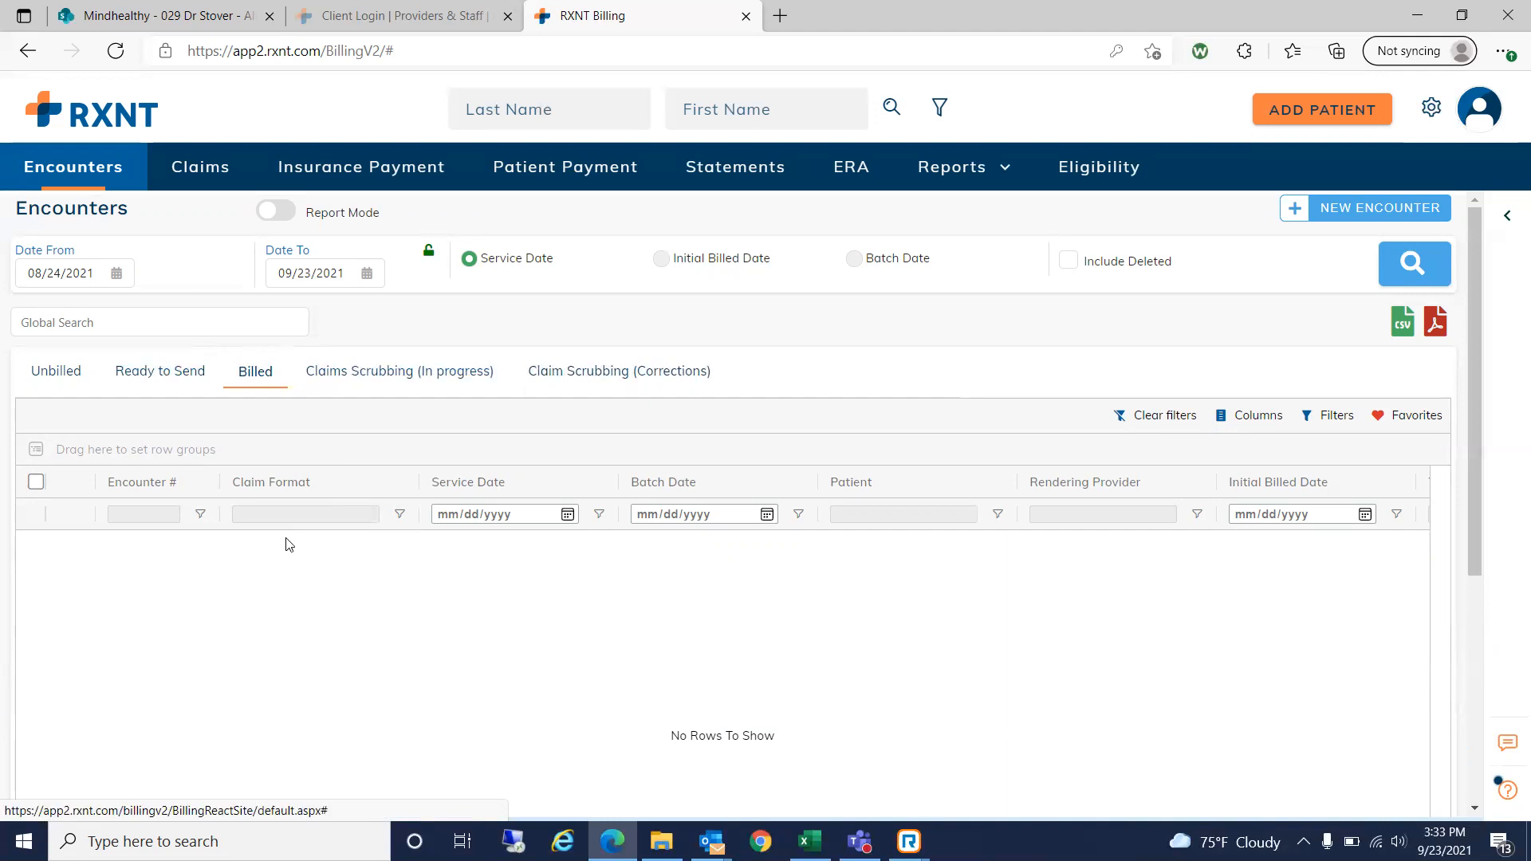
- Go to the claims and view the Errored, Rejected, No Response and Left Open lists in turn
left_click(206, 169)
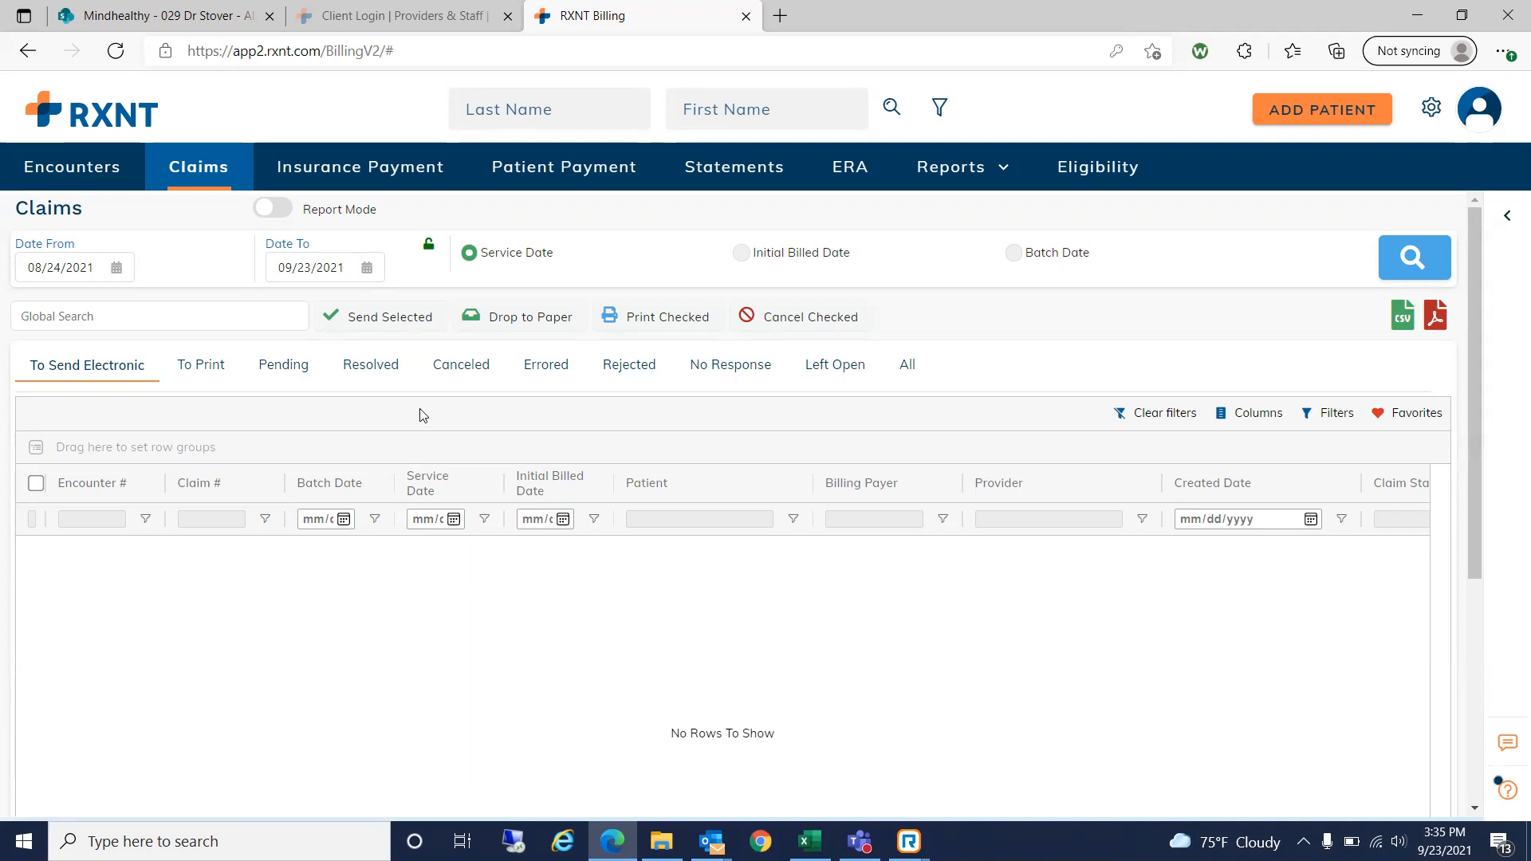
left_click(551, 369)
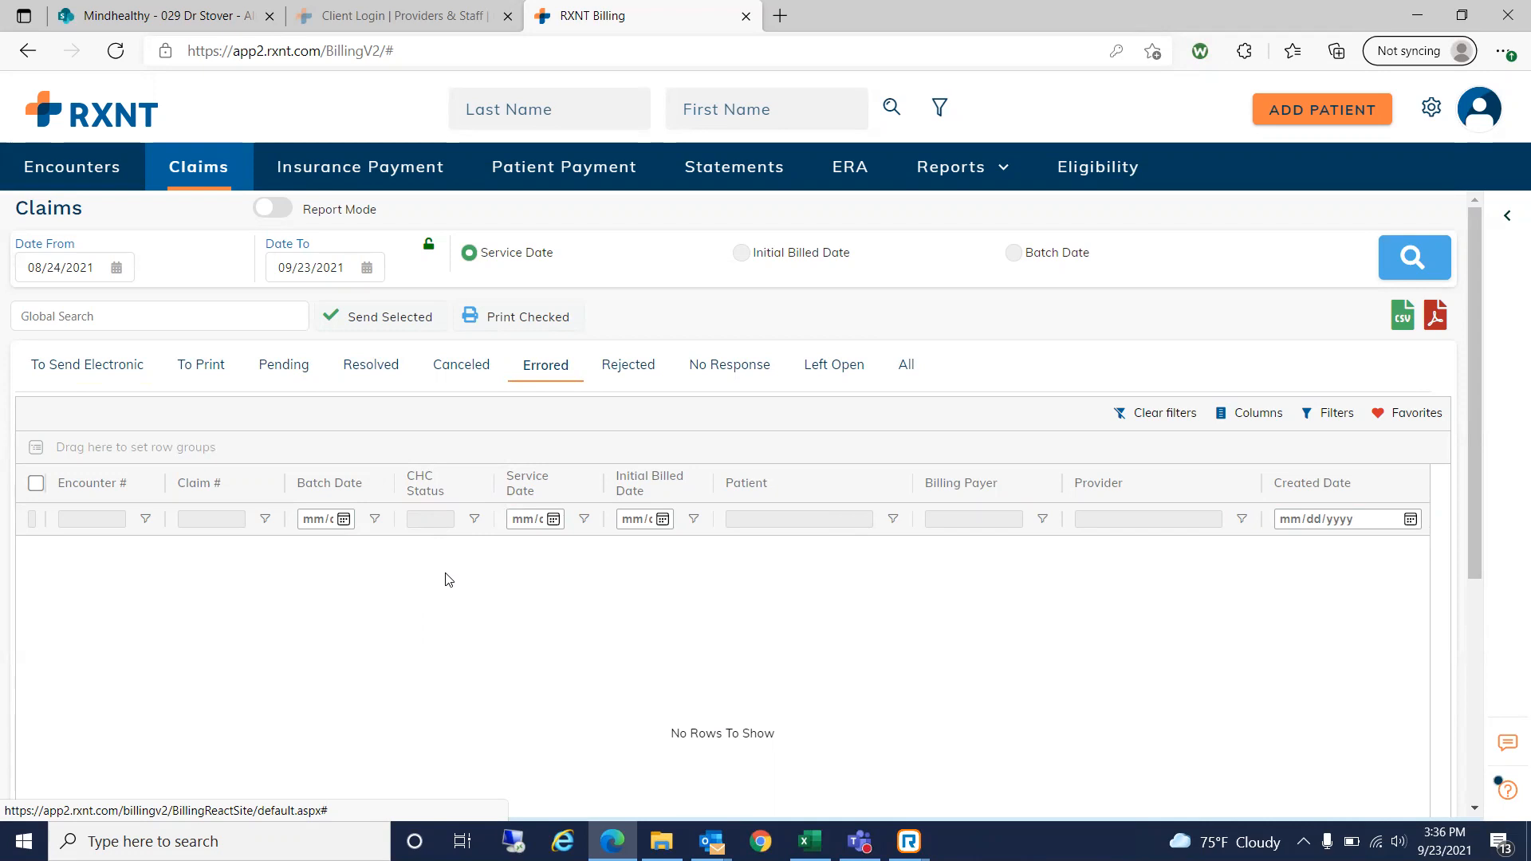
left_click(632, 368)
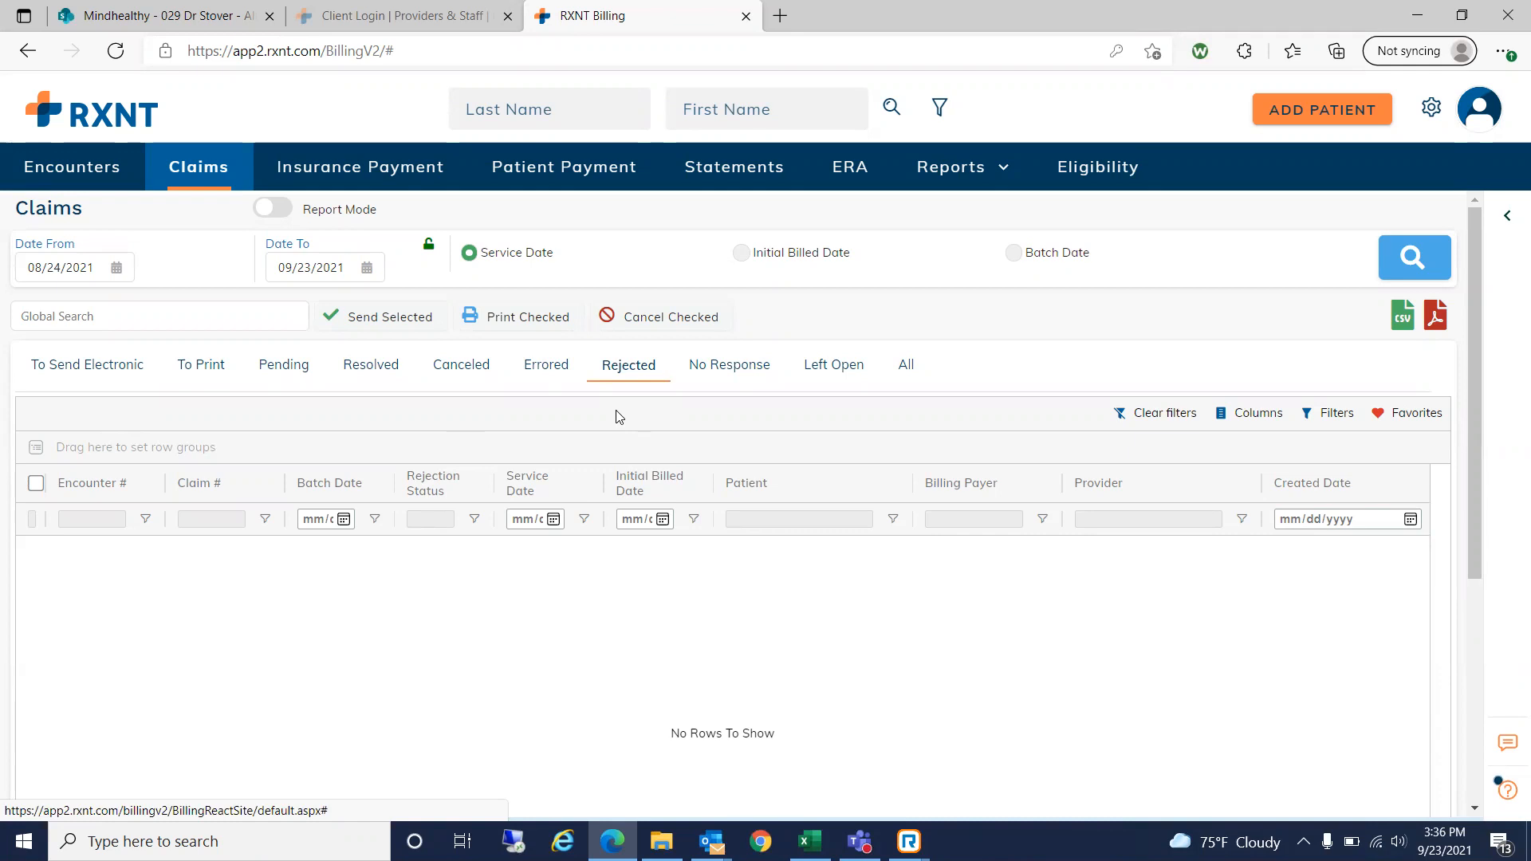
left_click(753, 366)
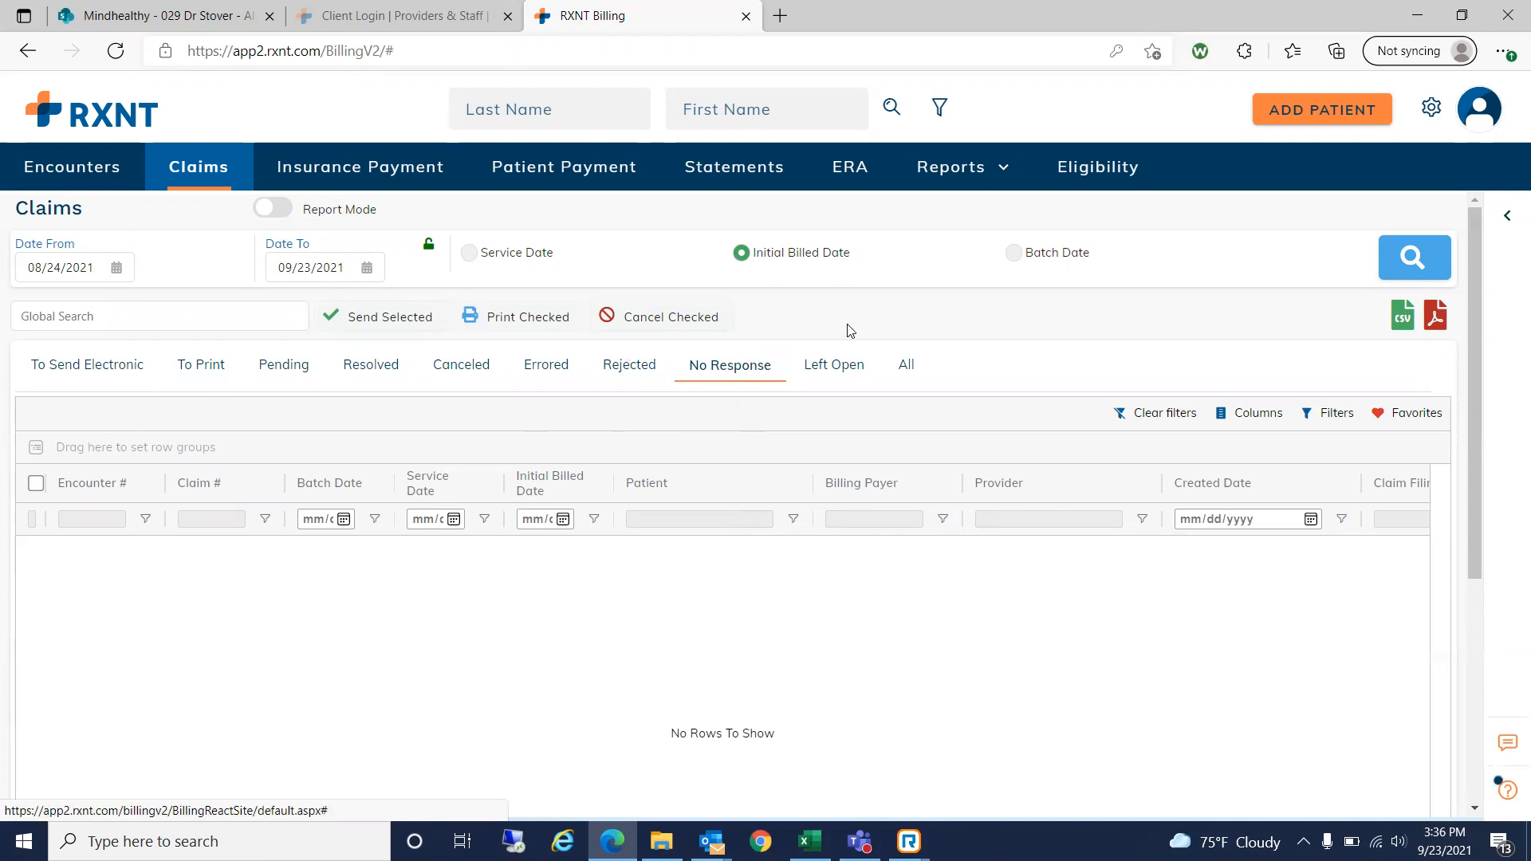
left_click(837, 368)
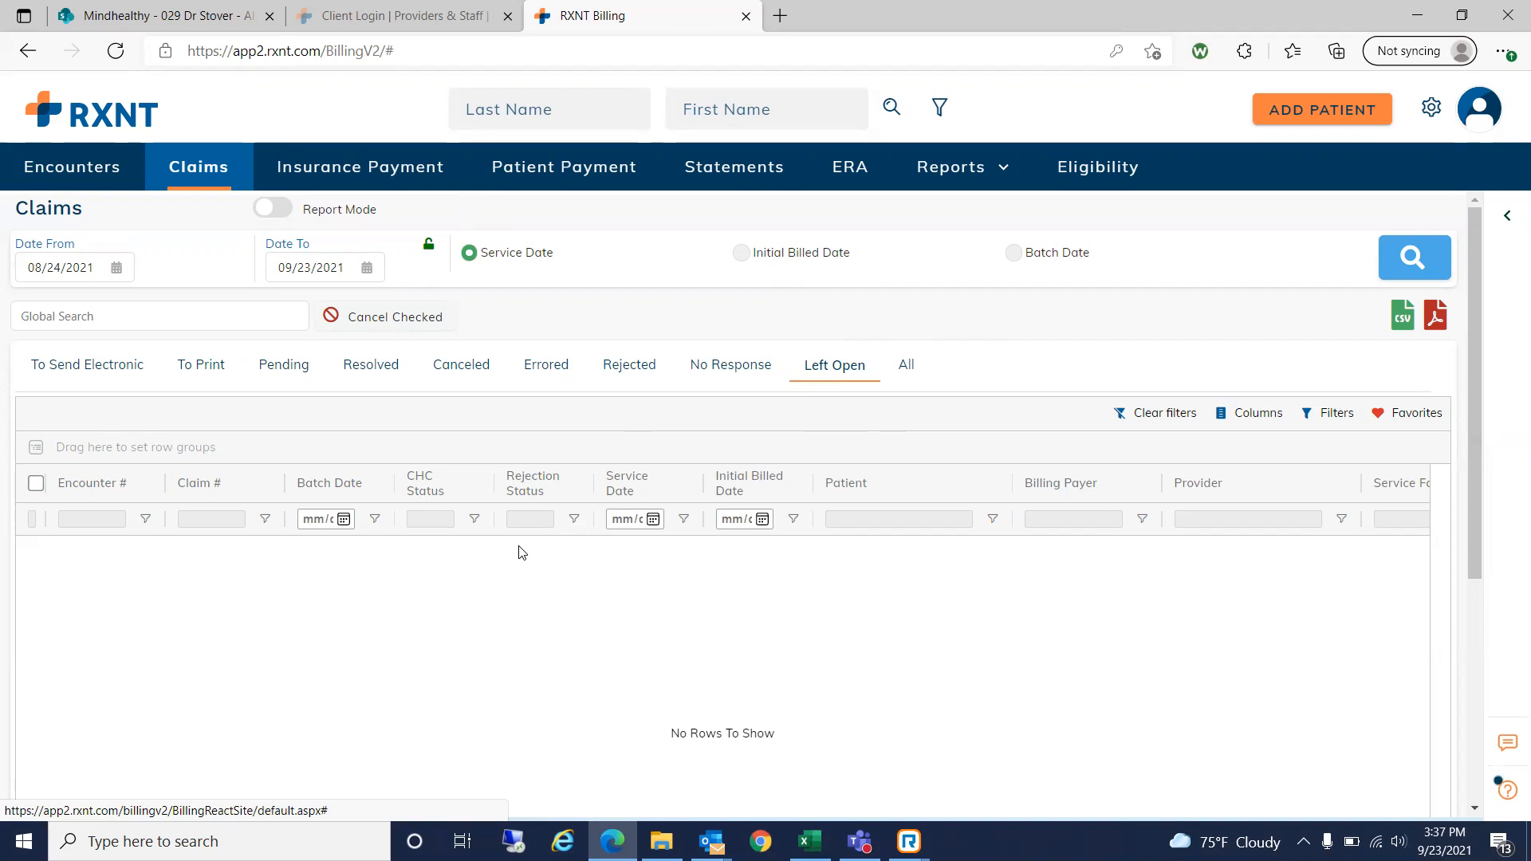
- Hide the Claim # and Batch Date columns of the Left Open claims list and show them again
left_click_drag(239, 484, 195, 490)
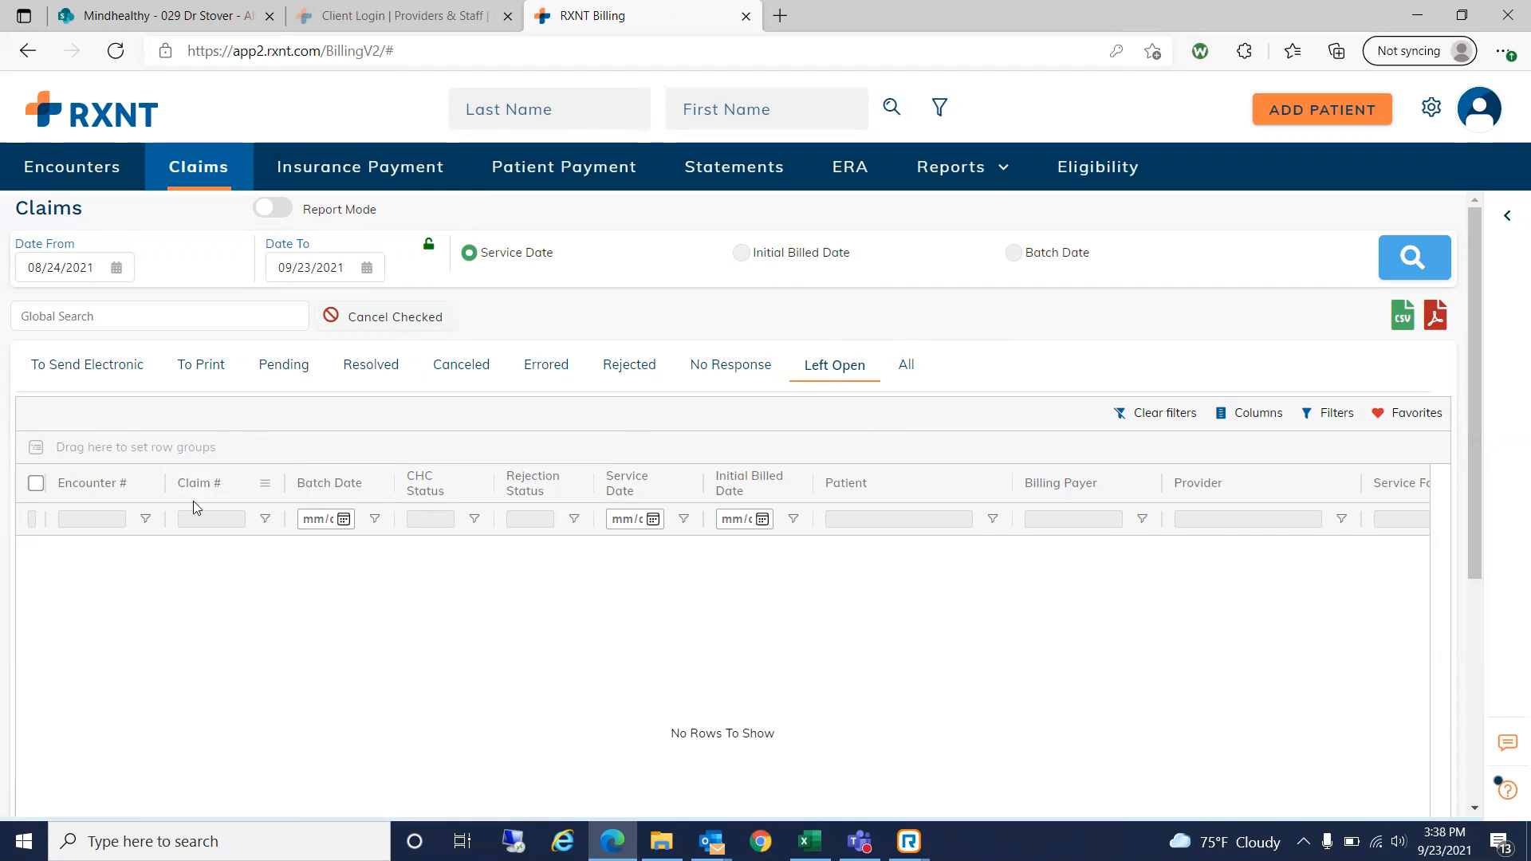
left_click(1259, 415)
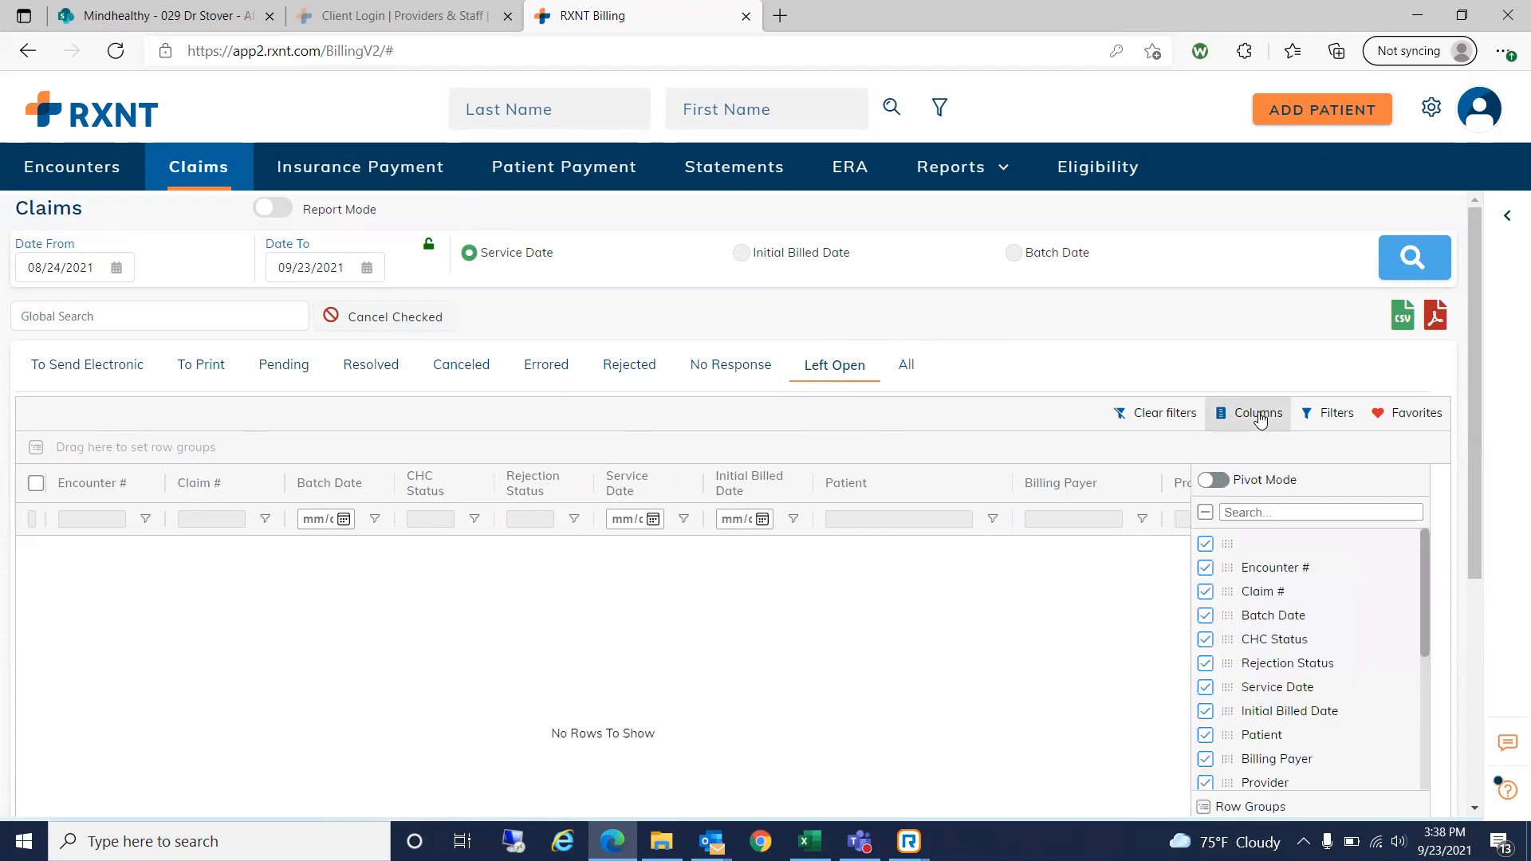
left_click(1205, 591)
left_click(1207, 616)
left_click(1204, 591)
left_click(1205, 616)
left_click(1254, 416)
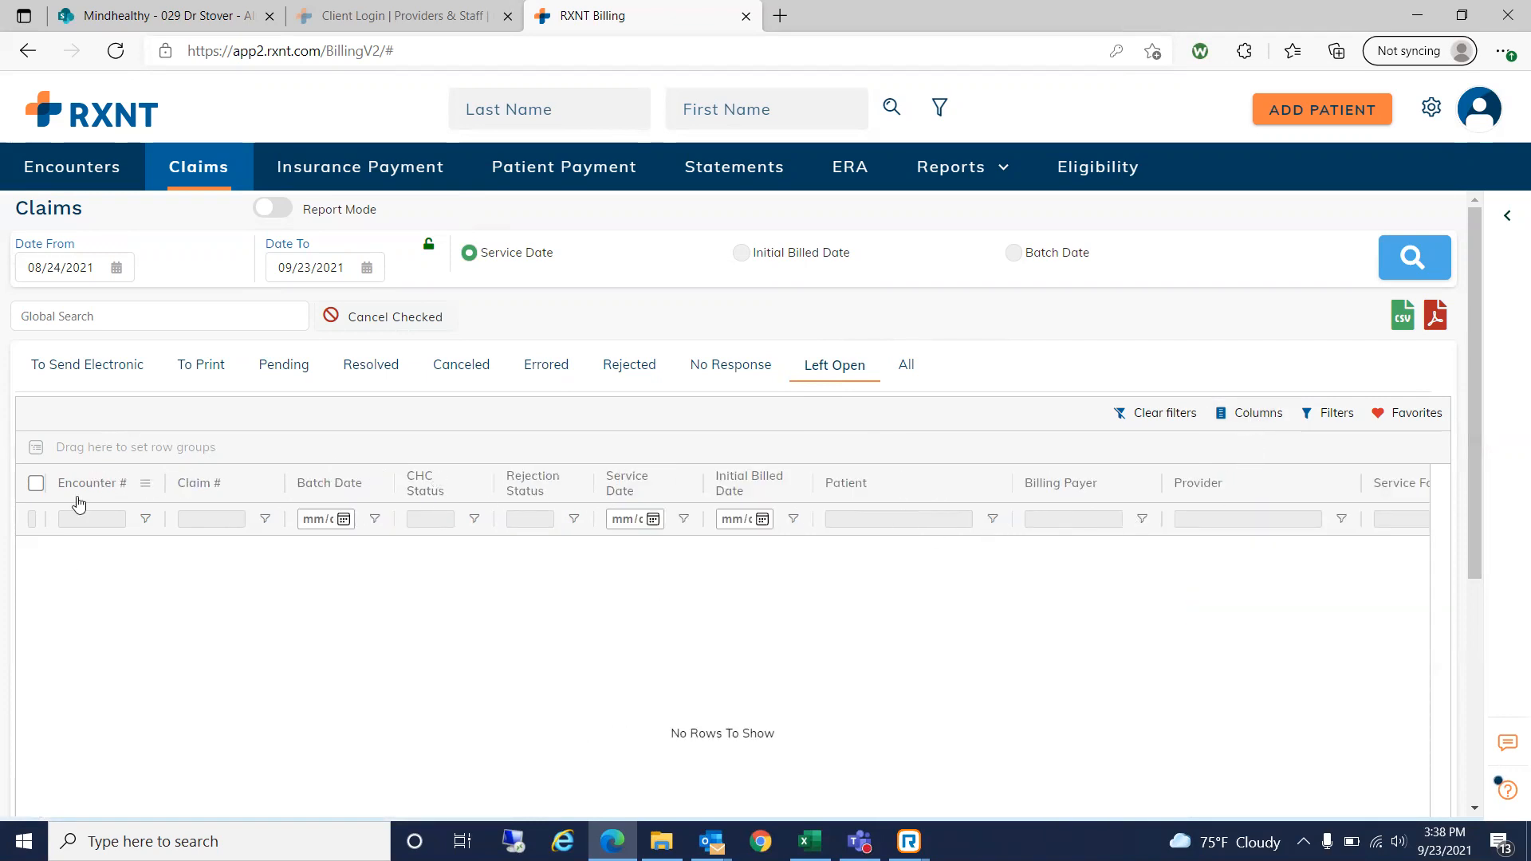
- Look at the Encounter # column's filter choices and activate the Global Search field for the Left Open claims
left_click(146, 521)
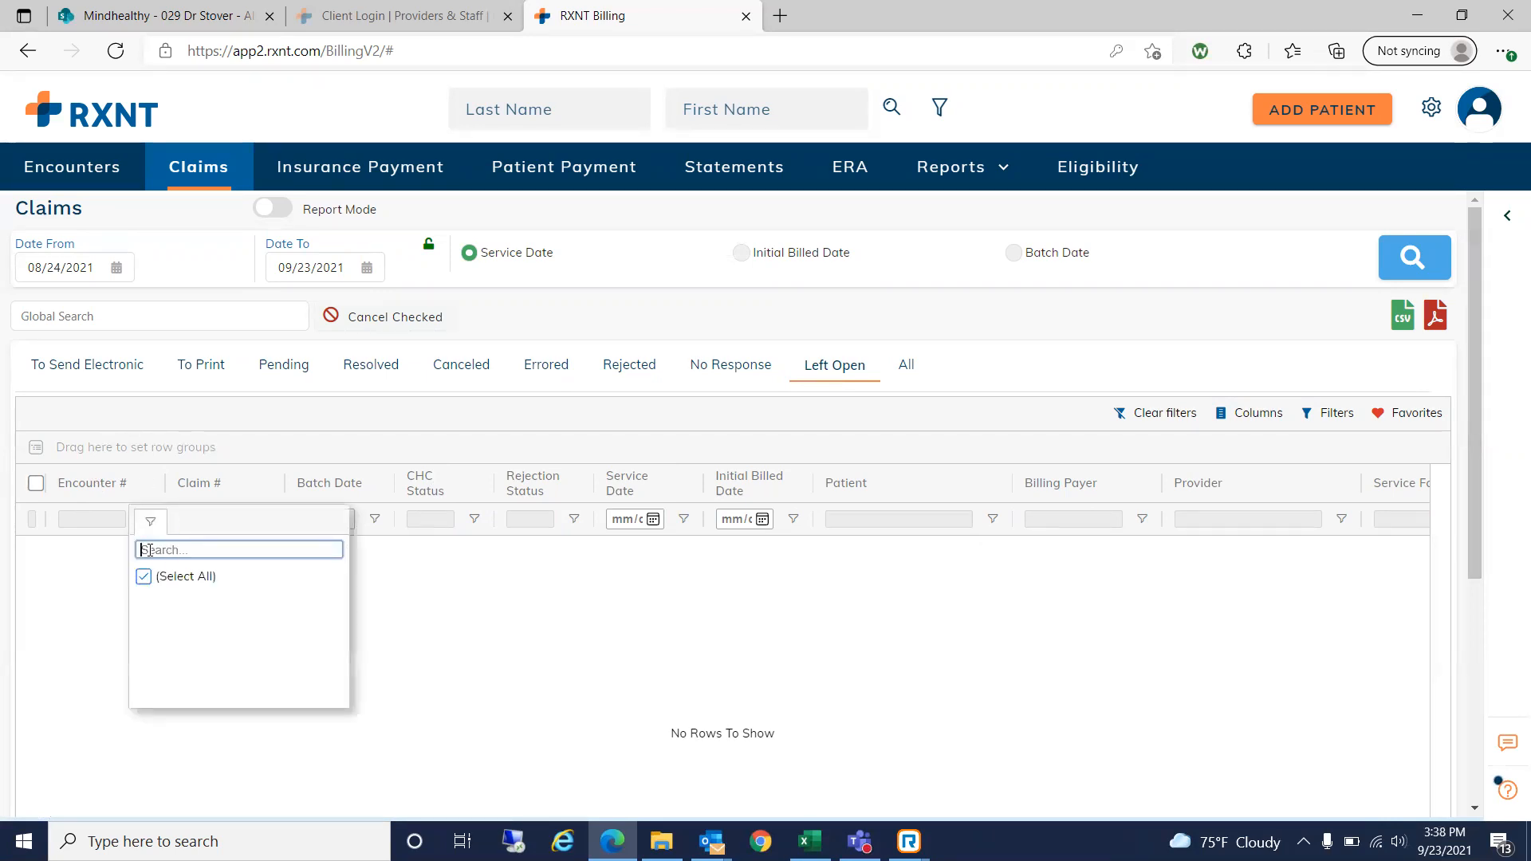
left_click(146, 521)
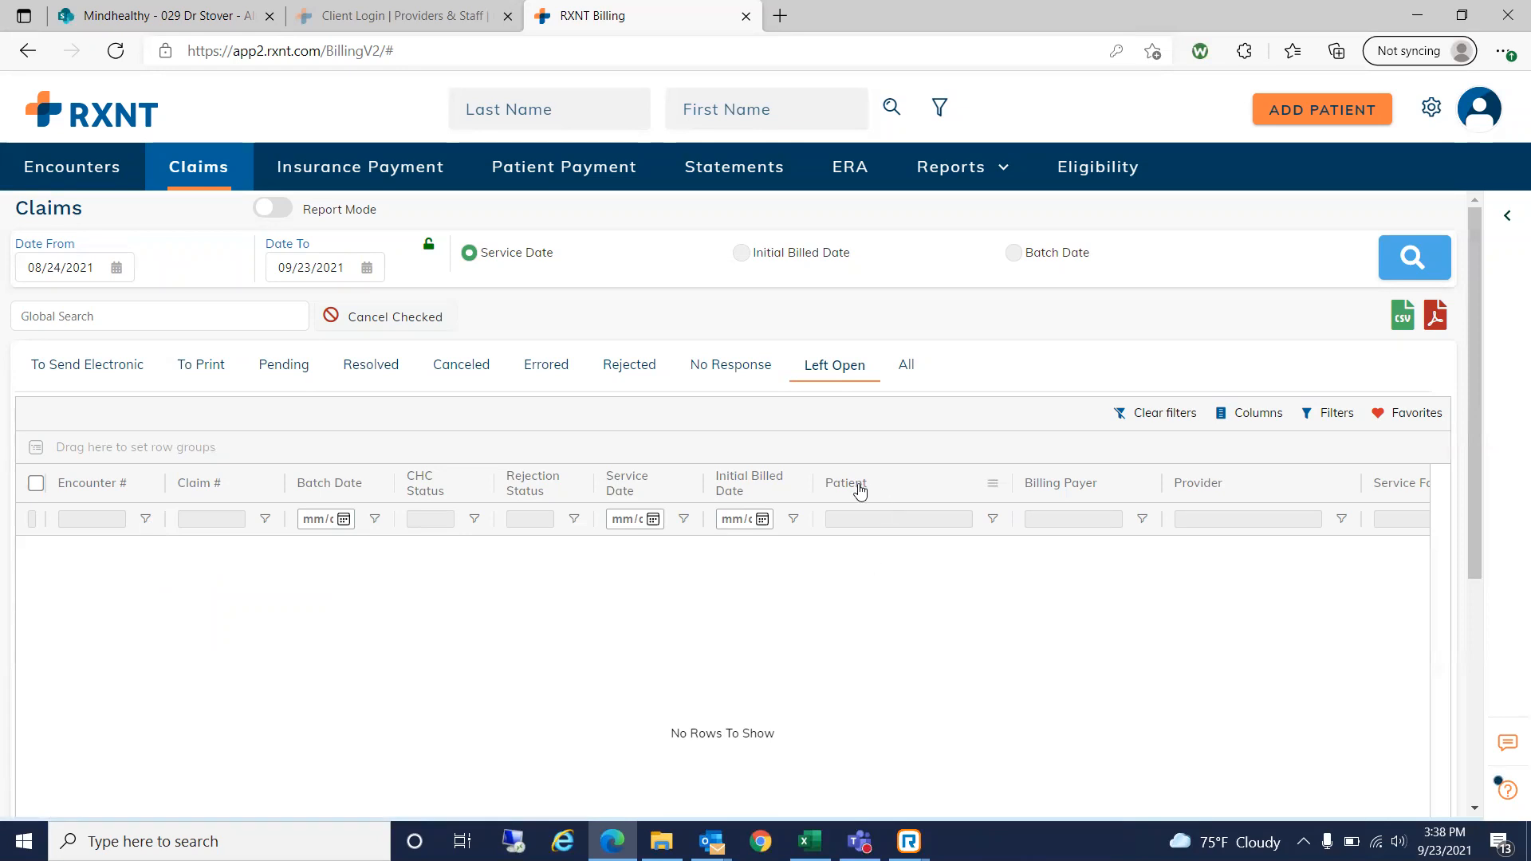
left_click(156, 316)
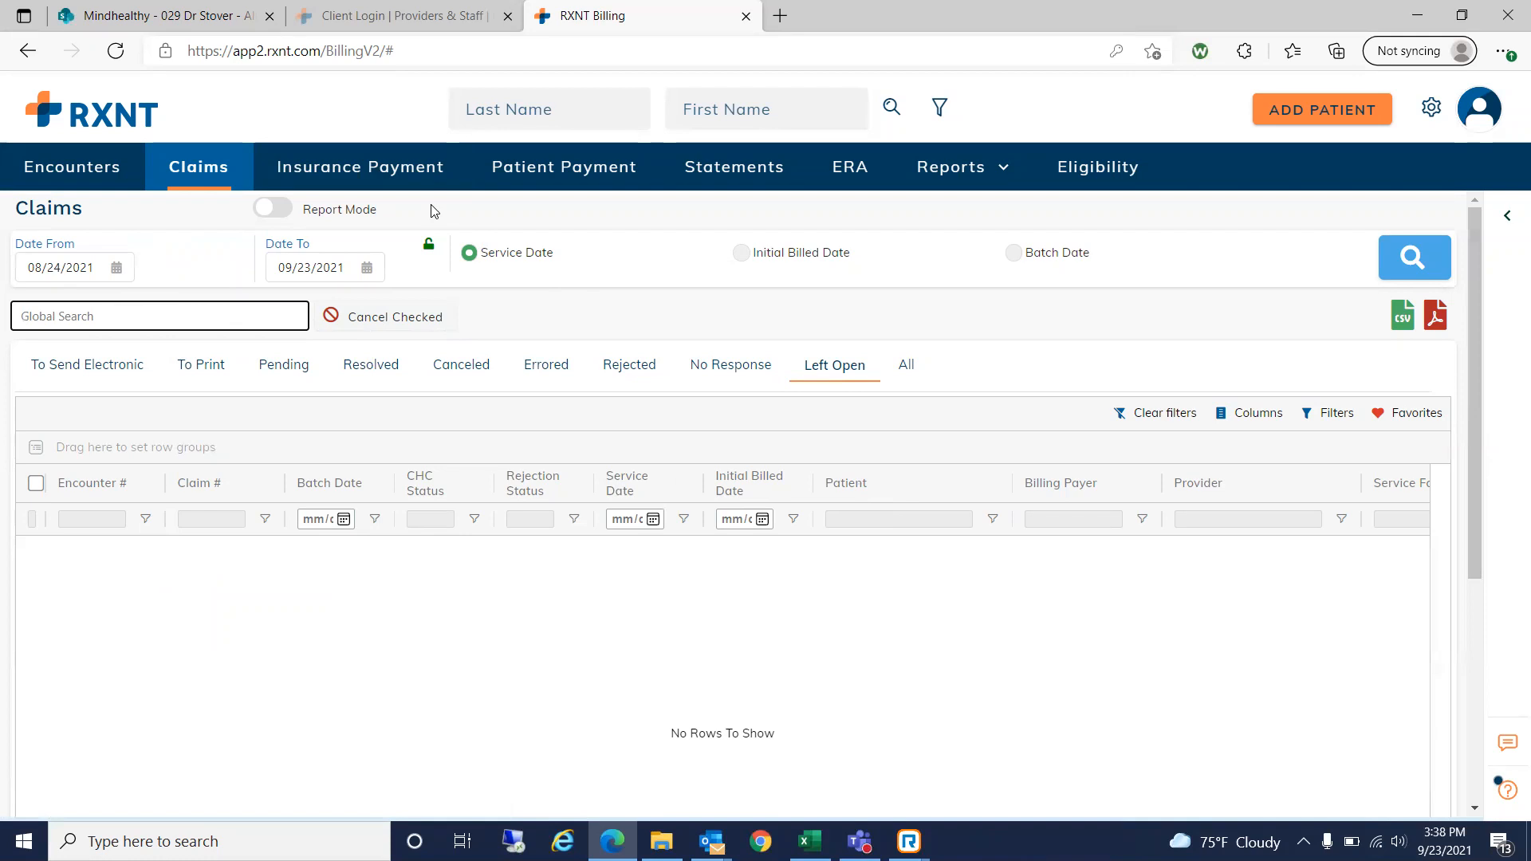
- Compare the available columns of the Left Open claims list with Report Mode off and on, turn Report Mode off and view the All list
left_click(1249, 419)
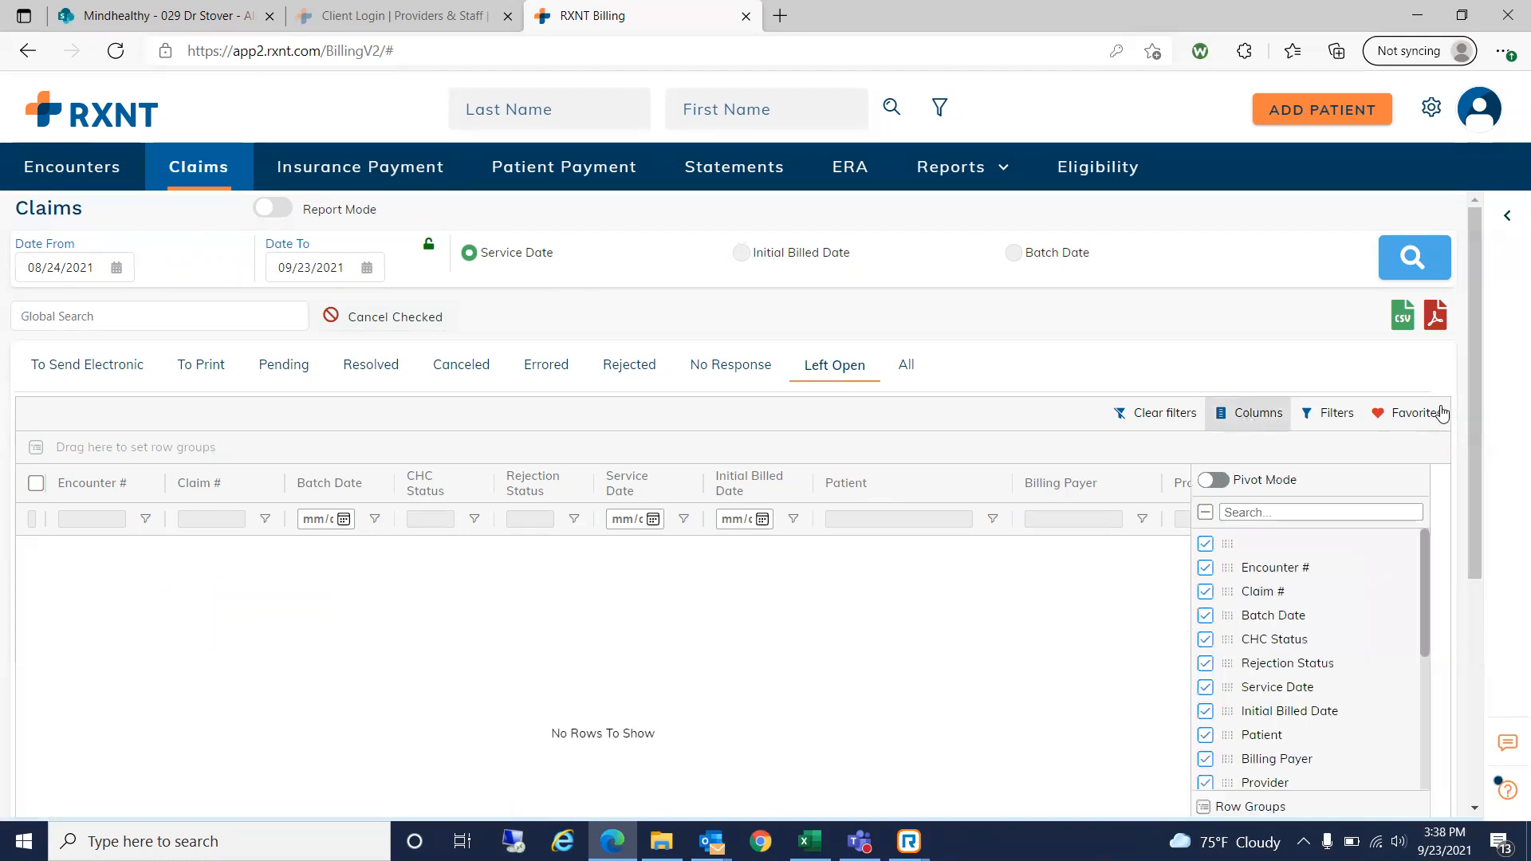
left_click_drag(1425, 543, 1426, 747)
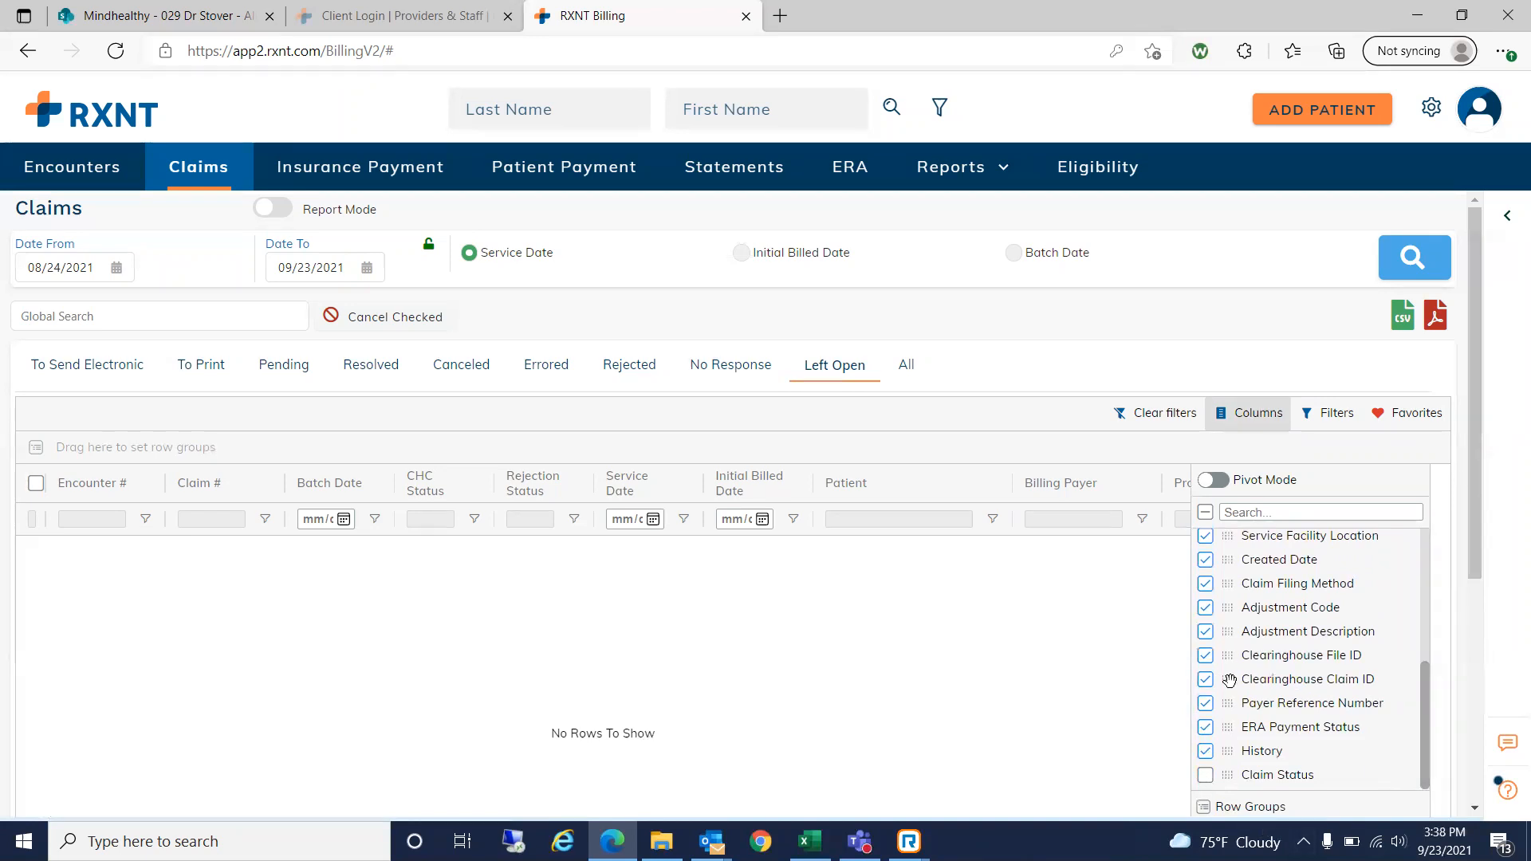
left_click(274, 209)
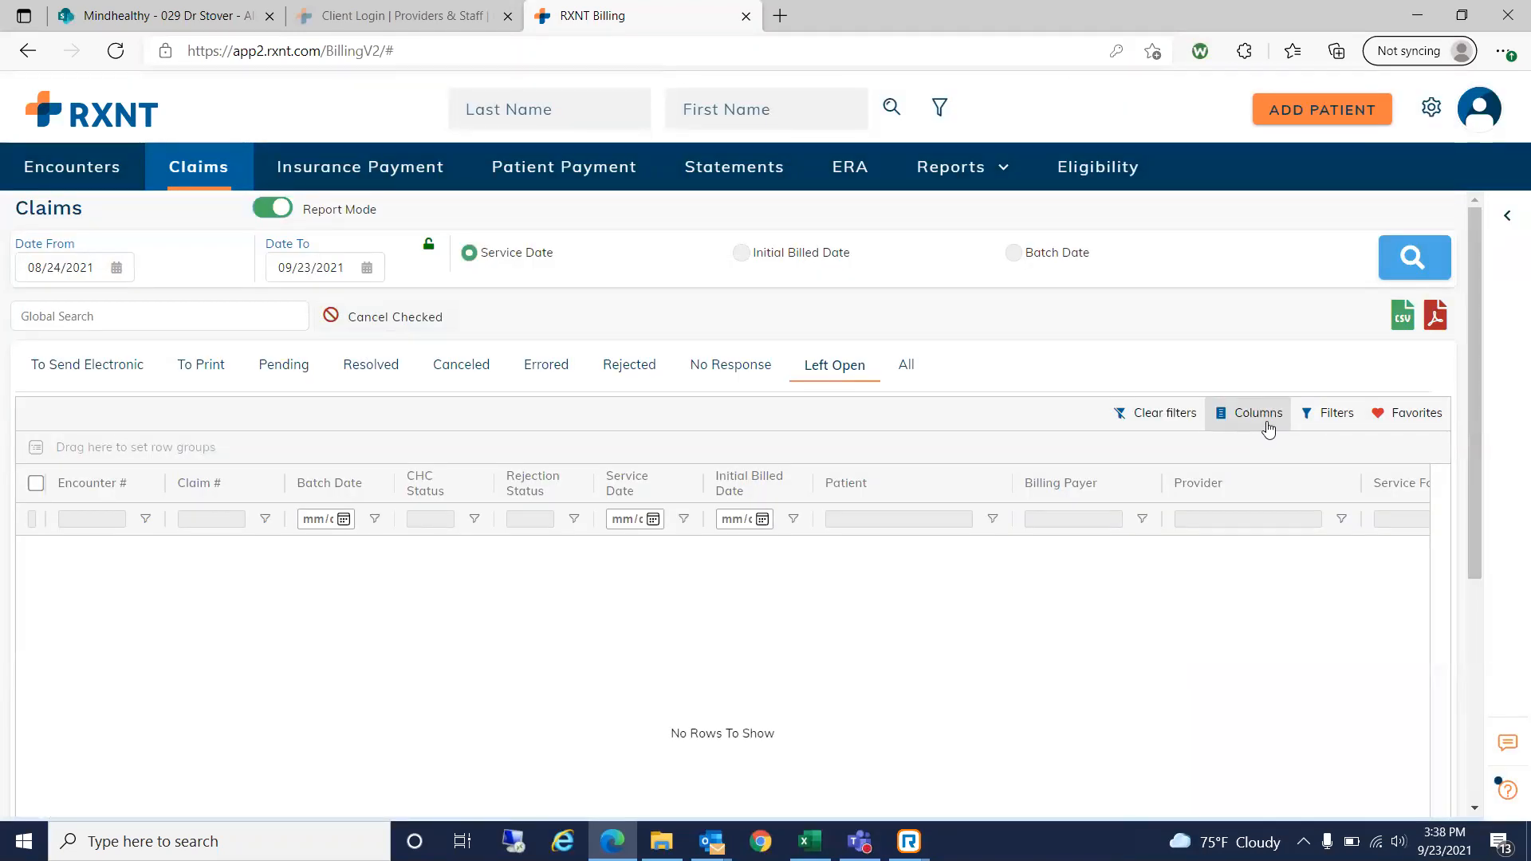
left_click(1268, 429)
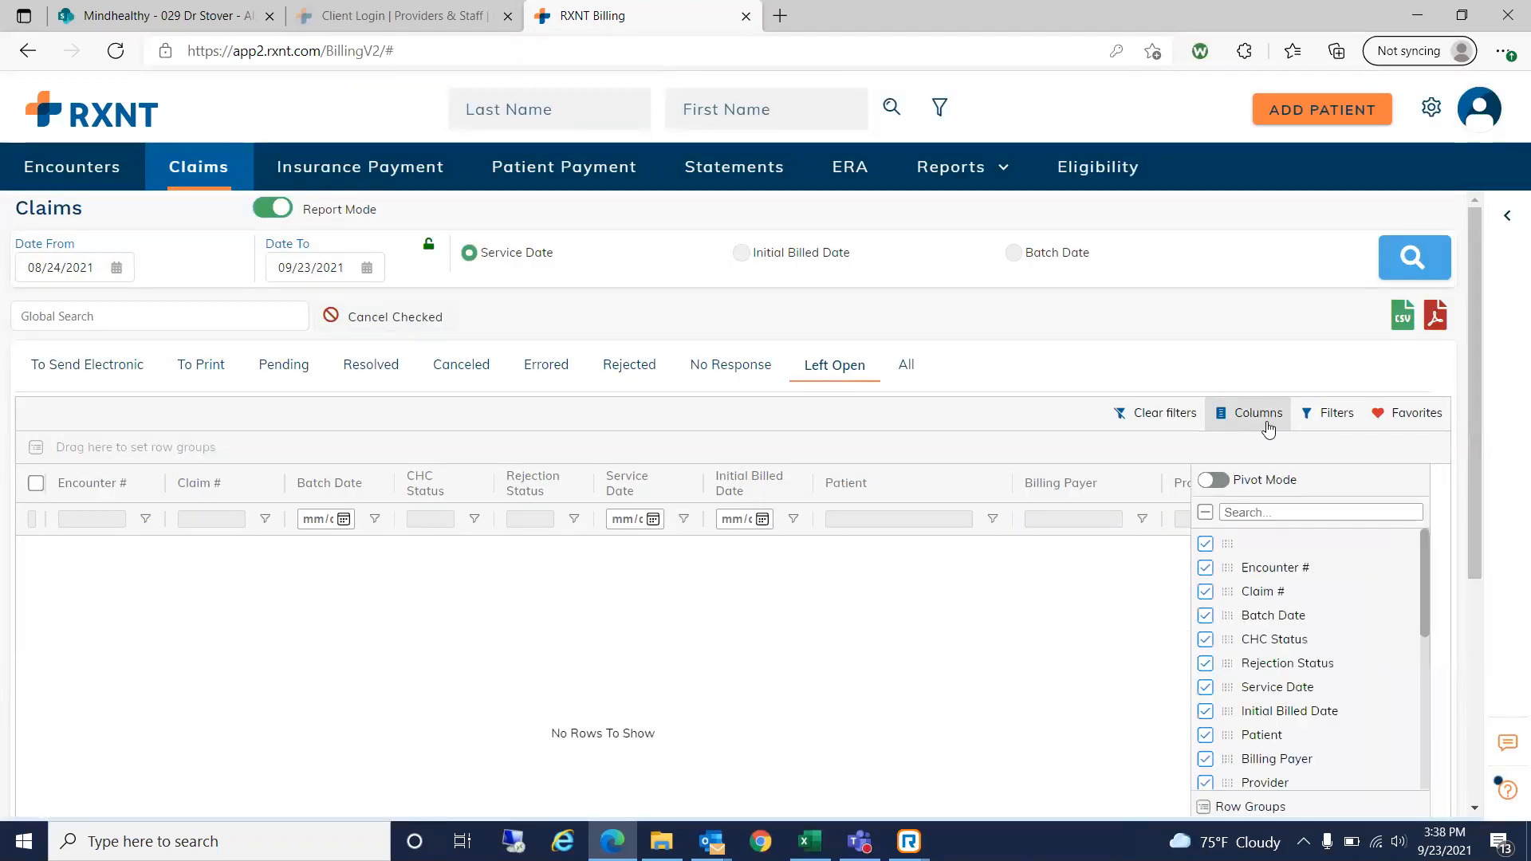
left_click_drag(1424, 553, 1421, 755)
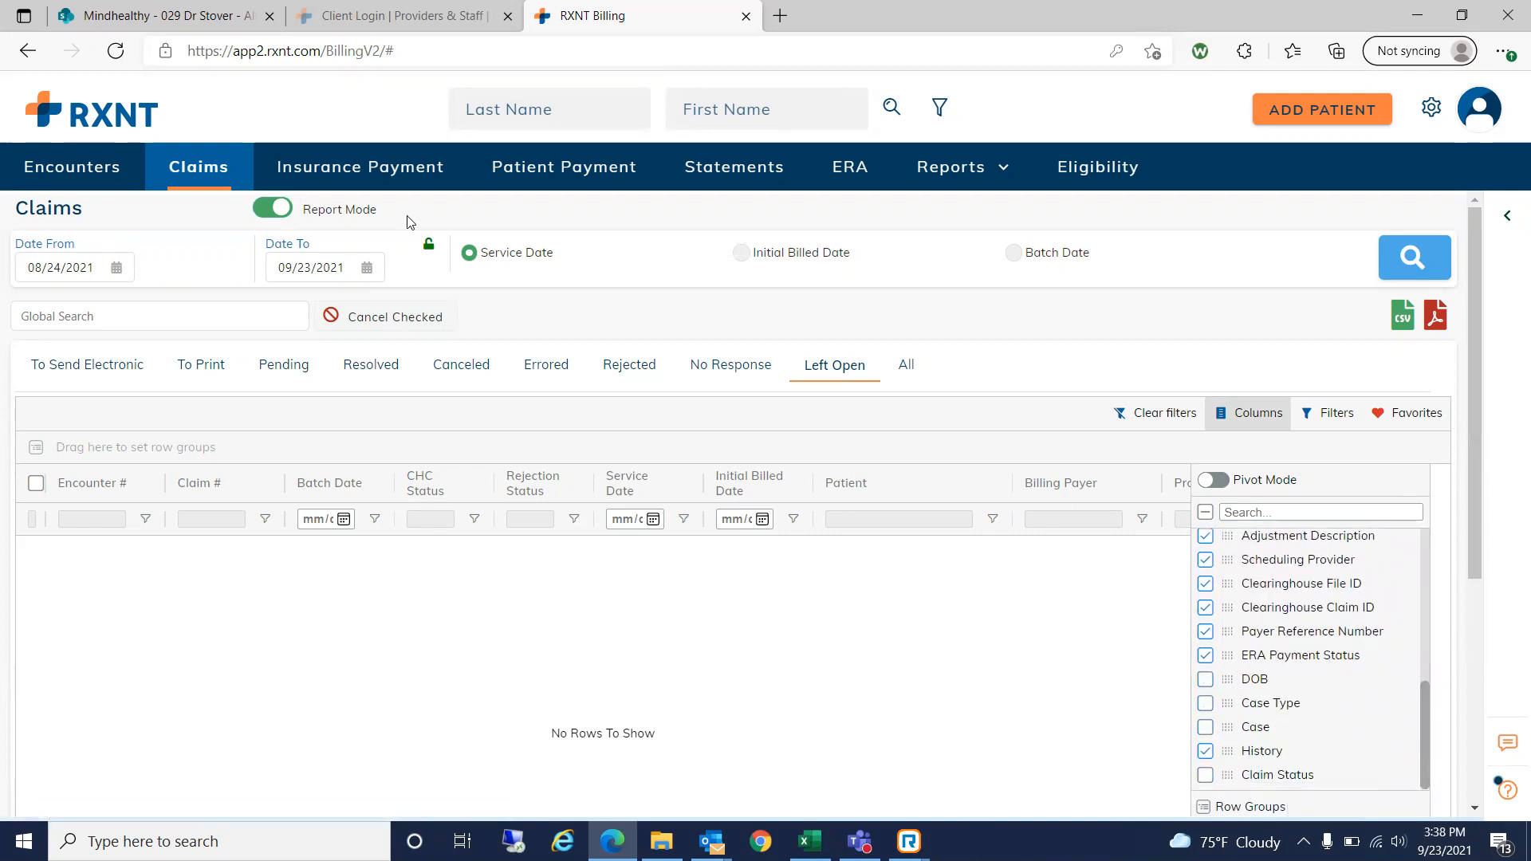
left_click(280, 210)
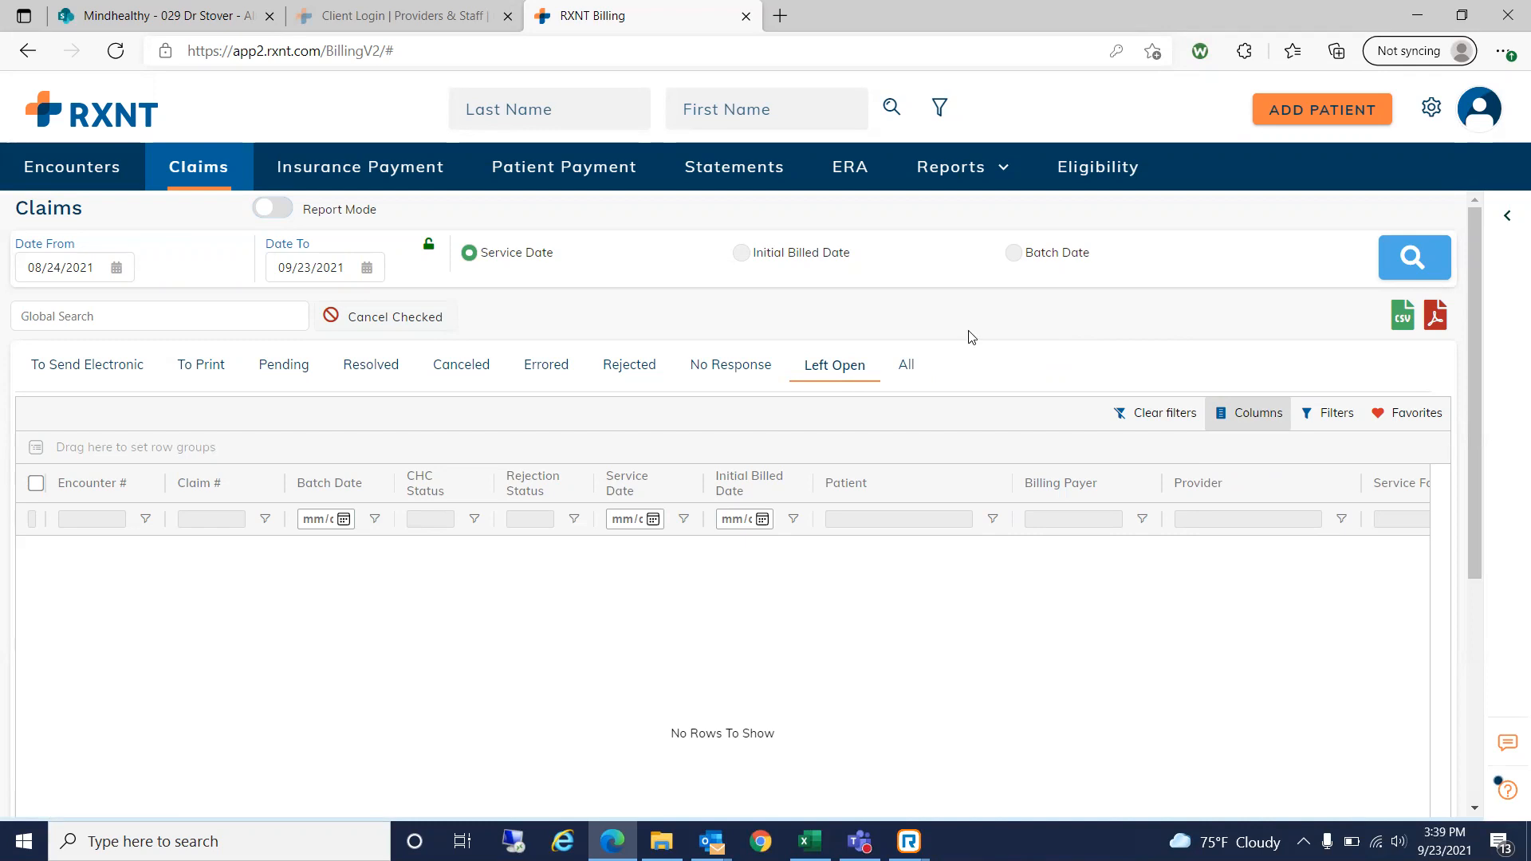
left_click(907, 367)
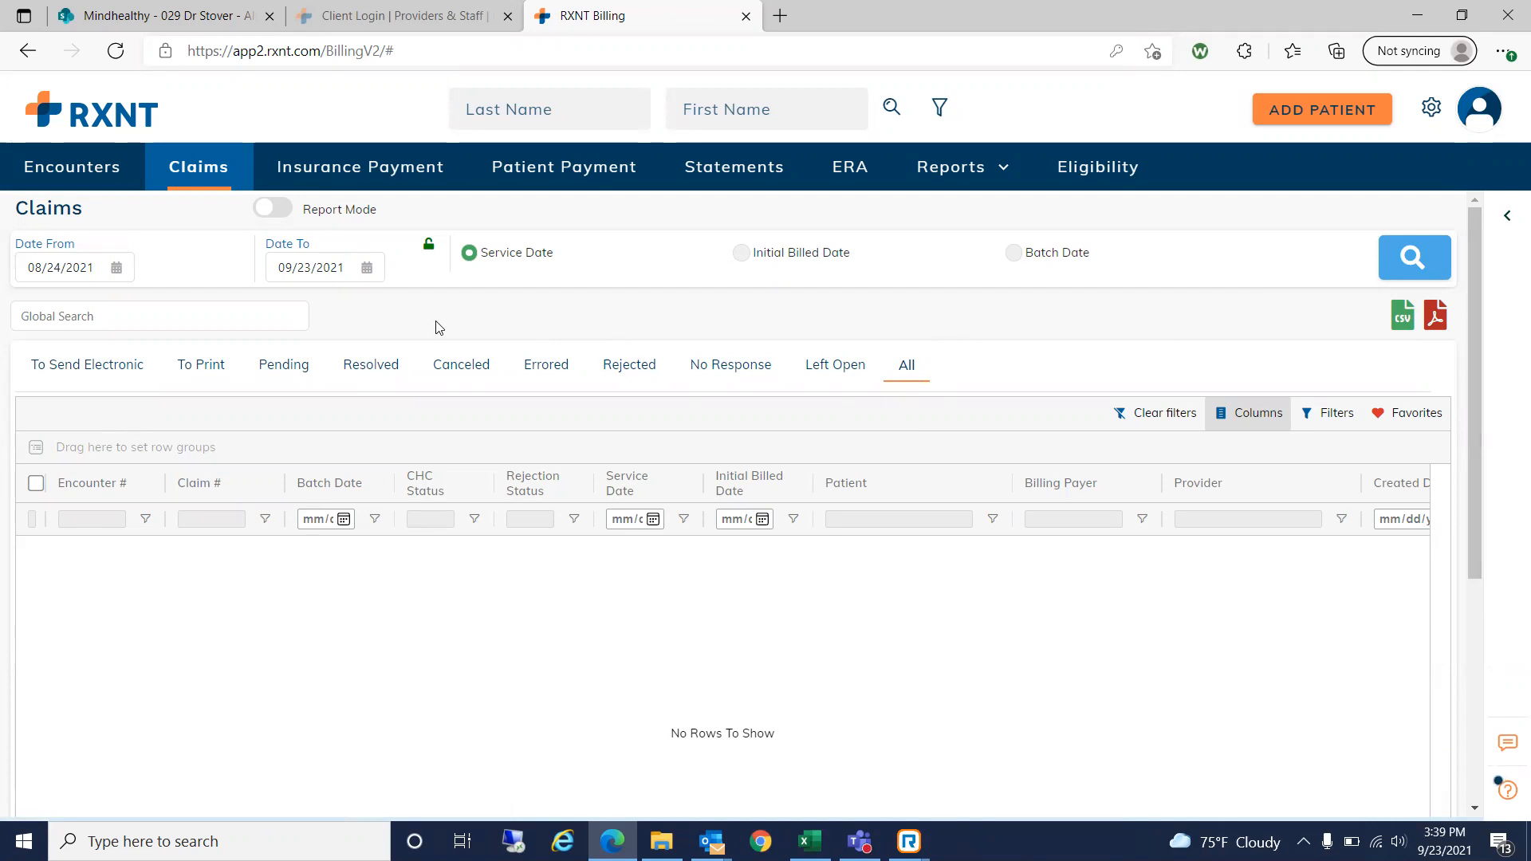
- Return to the Application Dashboard and open the Rendering Providers list in the application settings
left_click(132, 128)
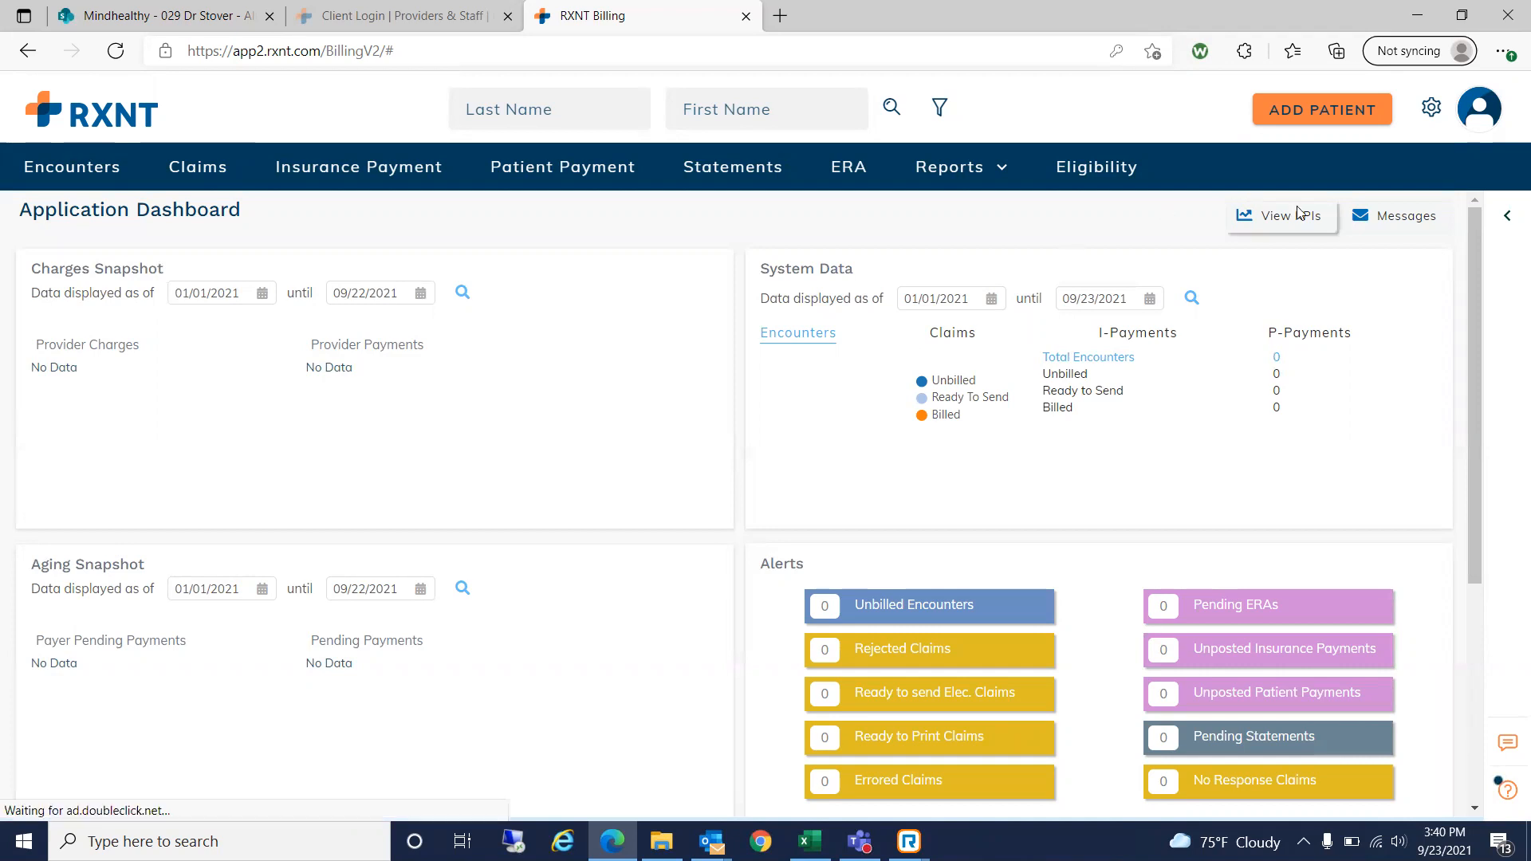
left_click(1431, 111)
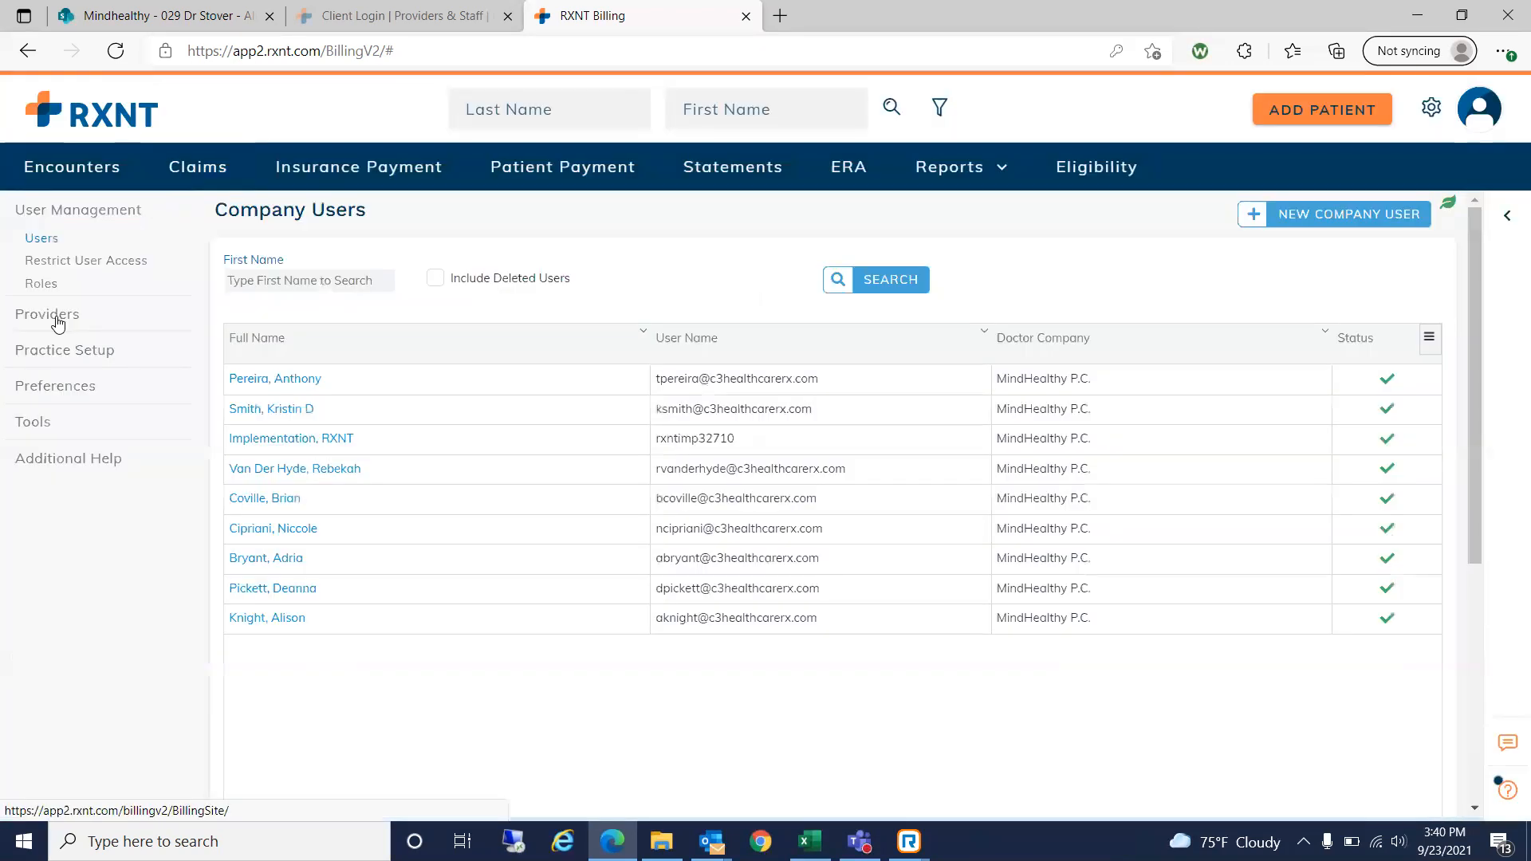
left_click(51, 319)
left_click(96, 274)
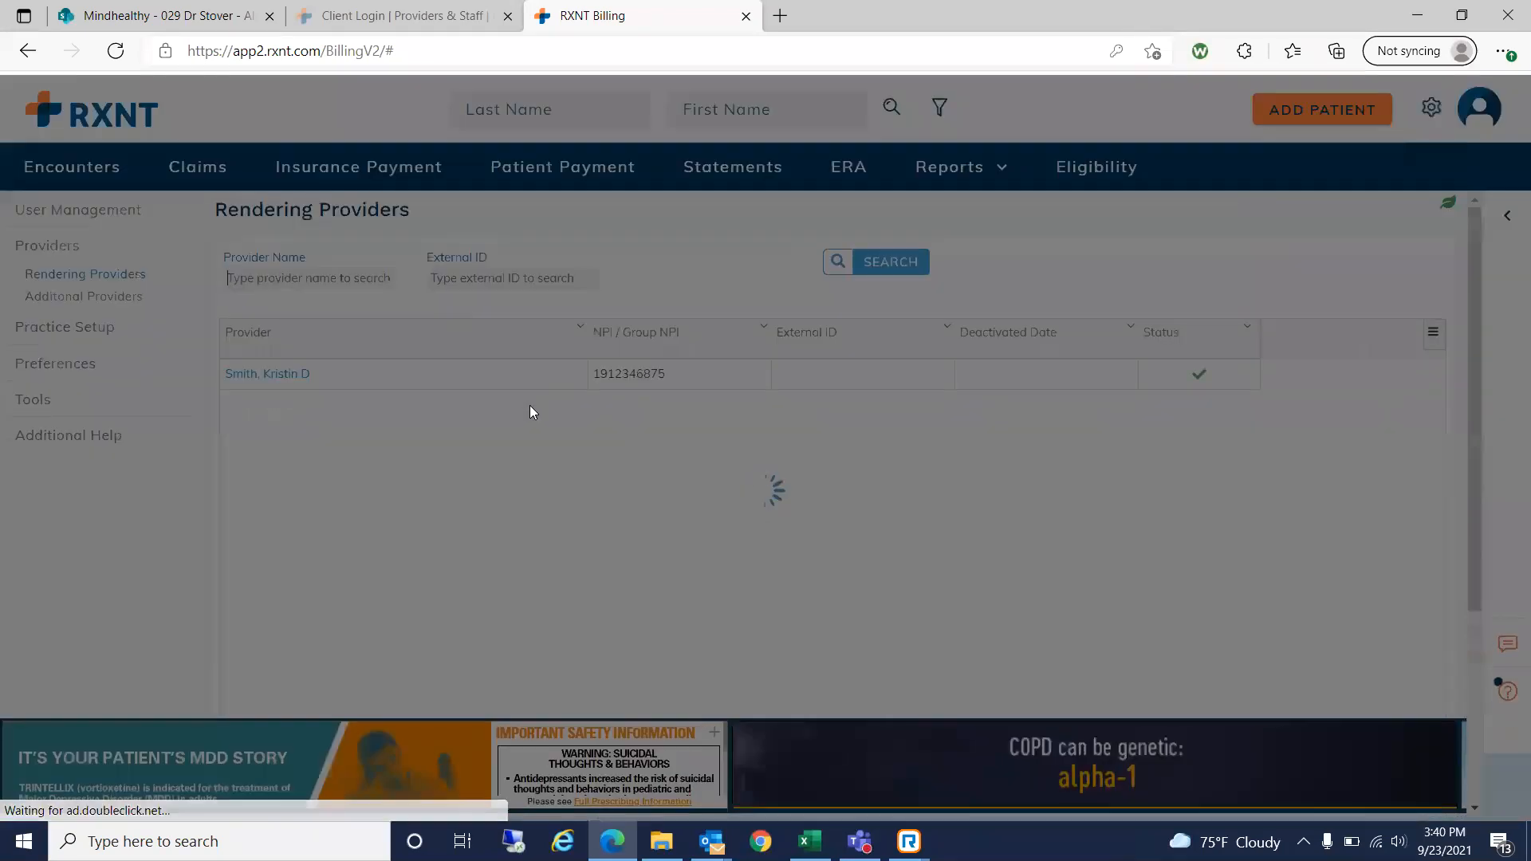